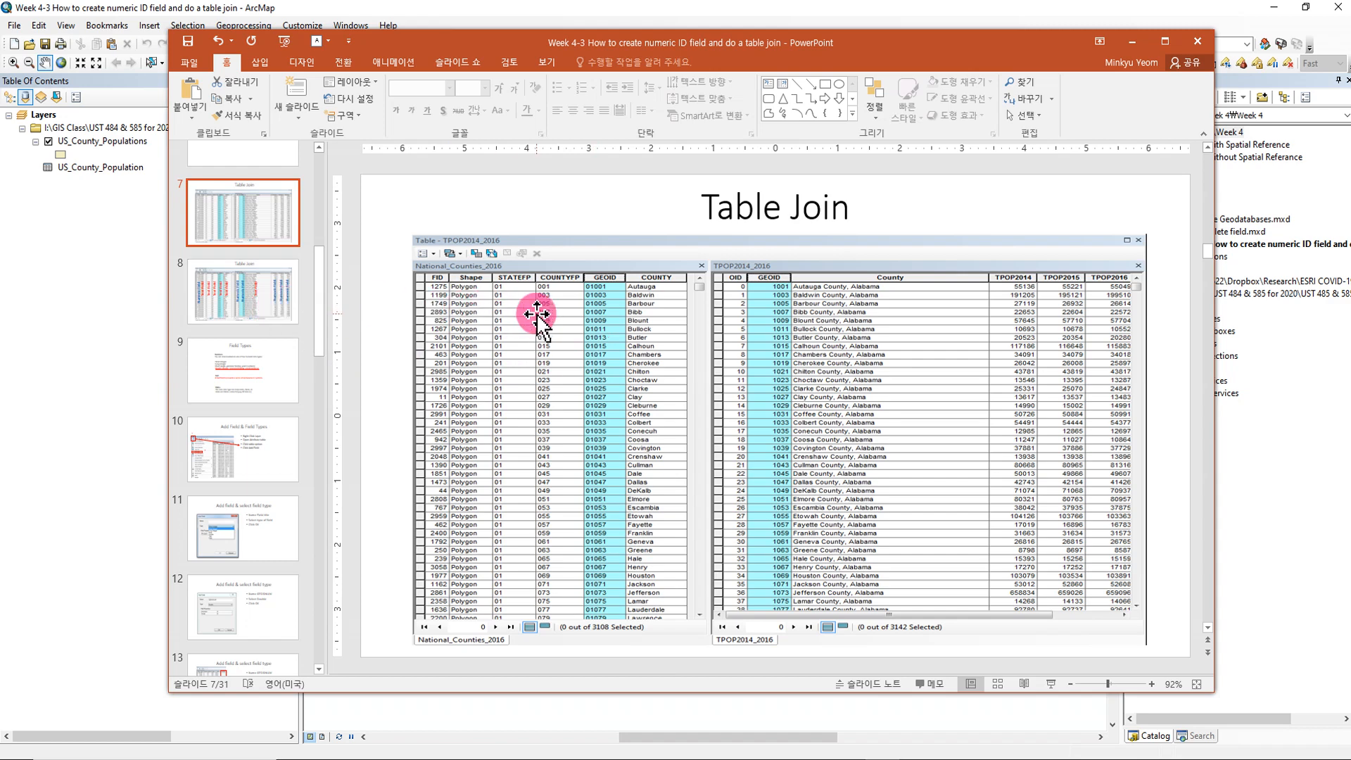
- Switch to ArcMap and close the Table window that shows both county tables
click(128, 144)
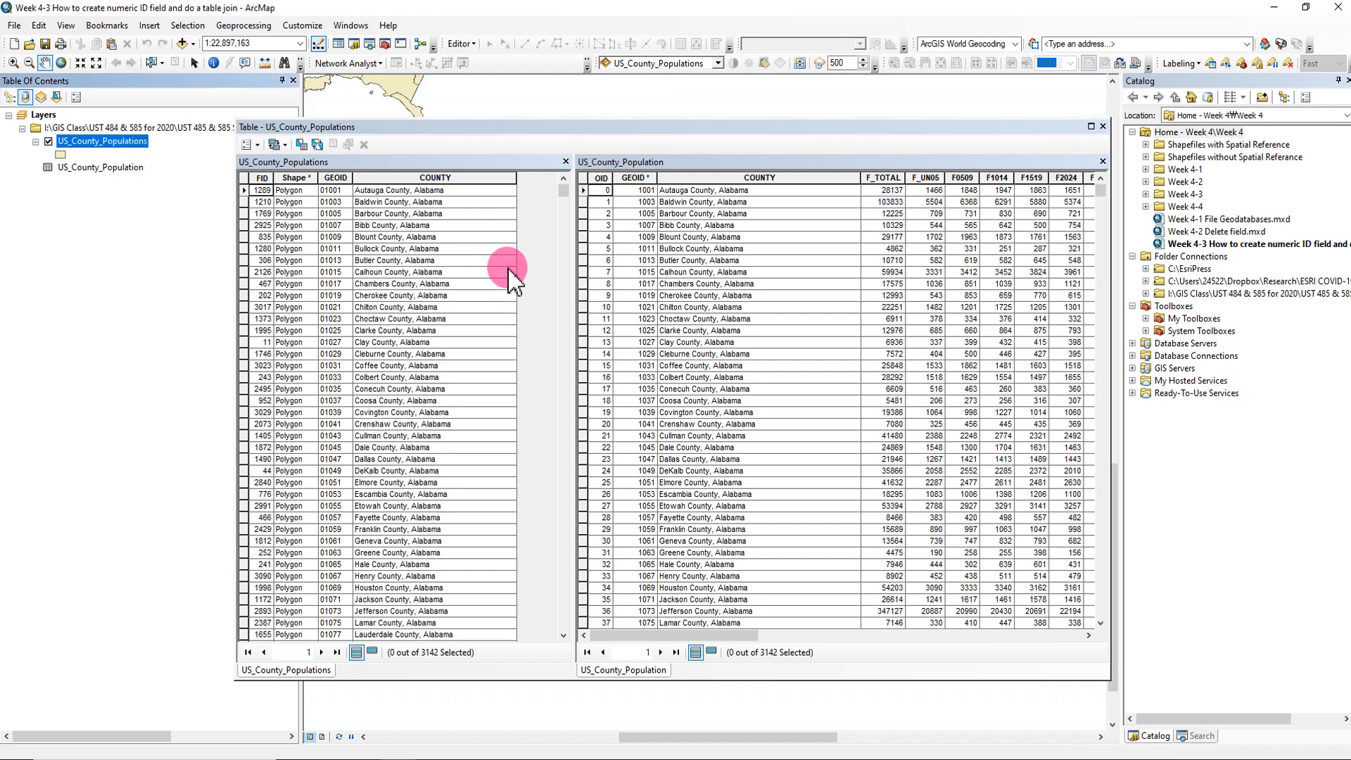
click(1103, 126)
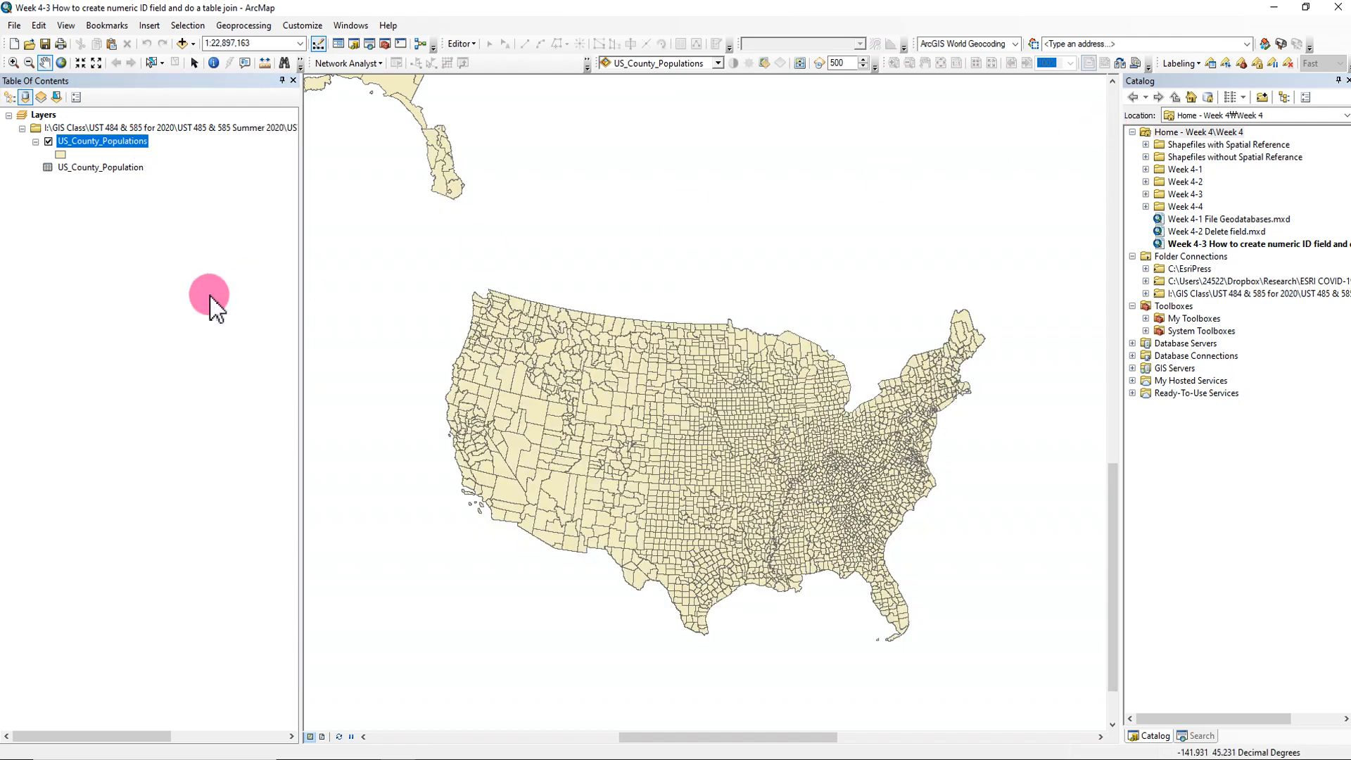
- Open the attribute table of the US_County_Populations layer, examine its GEOID and COUNTY fields, and close it
right_click(121, 147)
click(184, 188)
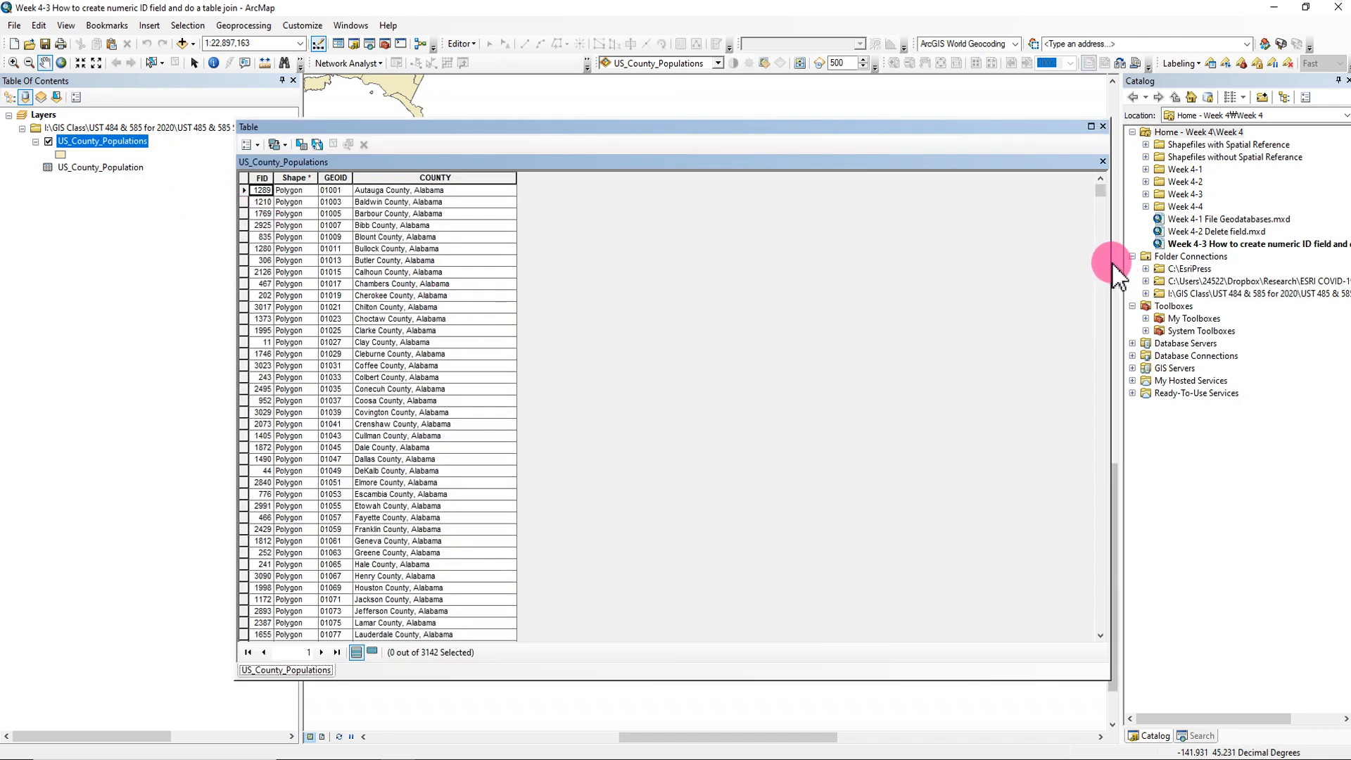
drag(1110, 262, 932, 260)
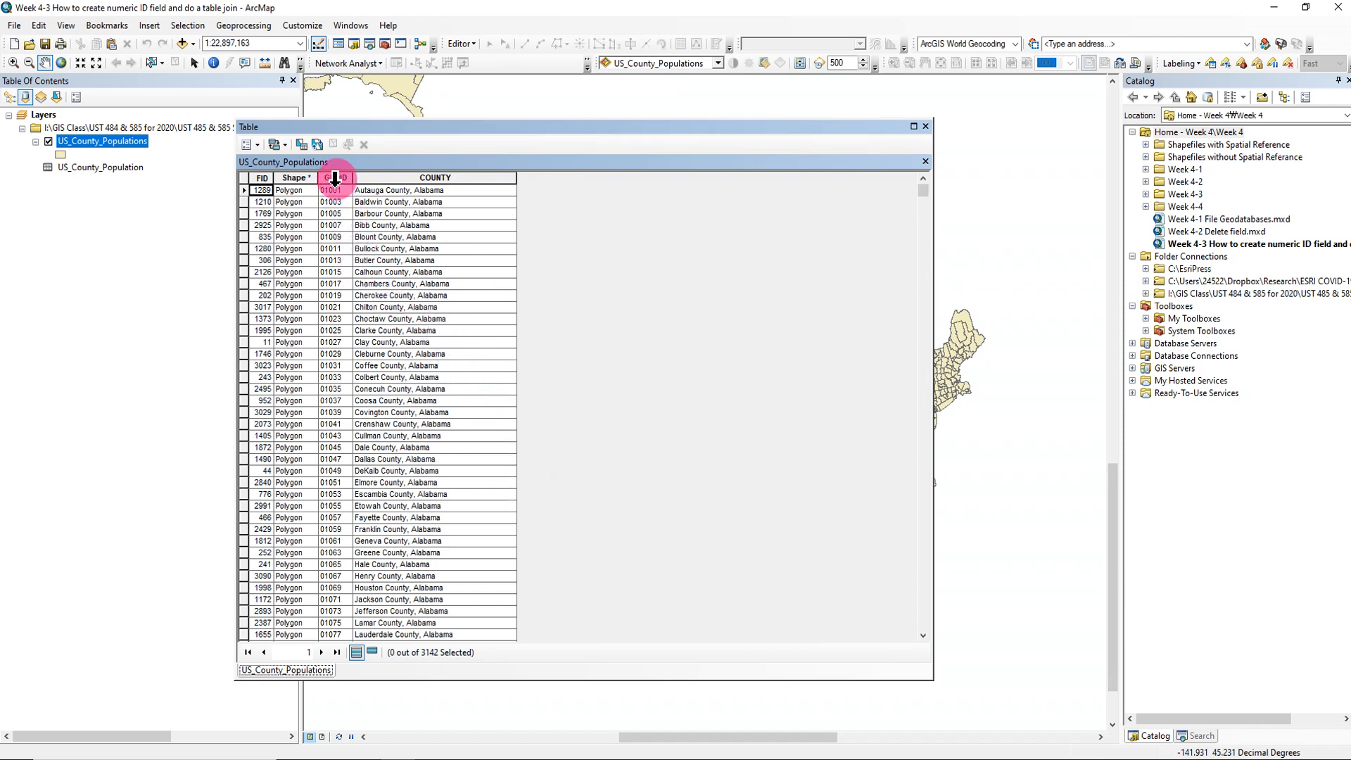
click(334, 178)
click(431, 176)
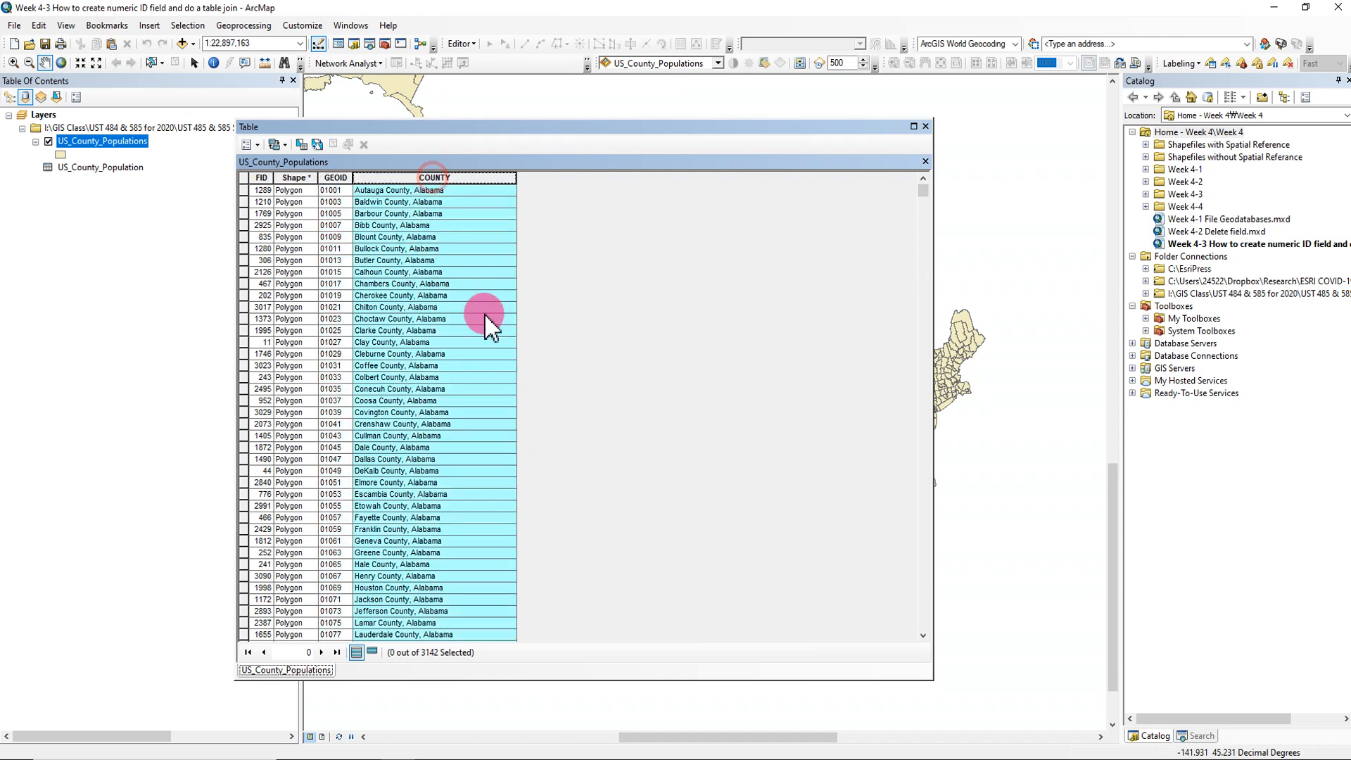
click(925, 126)
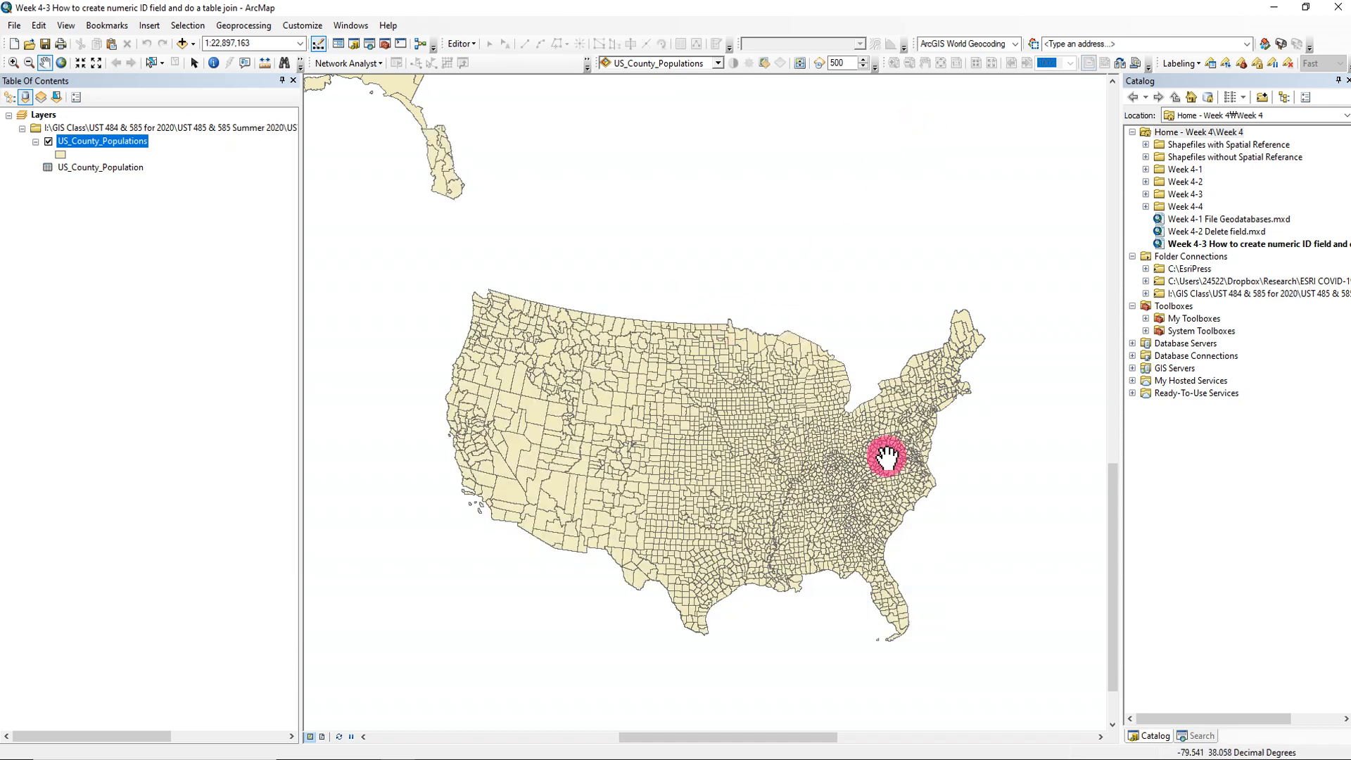
- Open the standalone US_County_Population table and examine its GEOID, COUNTY, F_TOTAL and M_TOTAL fields
right_click(113, 168)
click(118, 180)
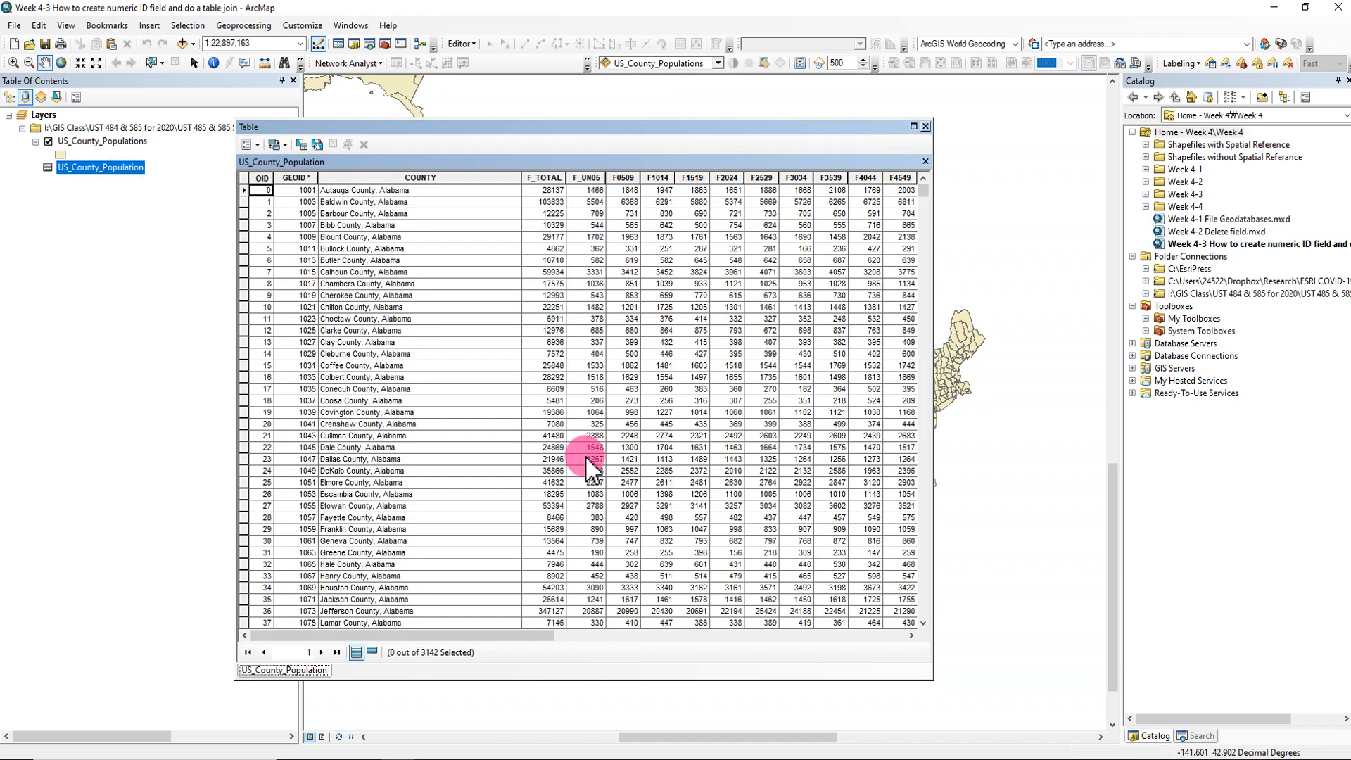
click(296, 178)
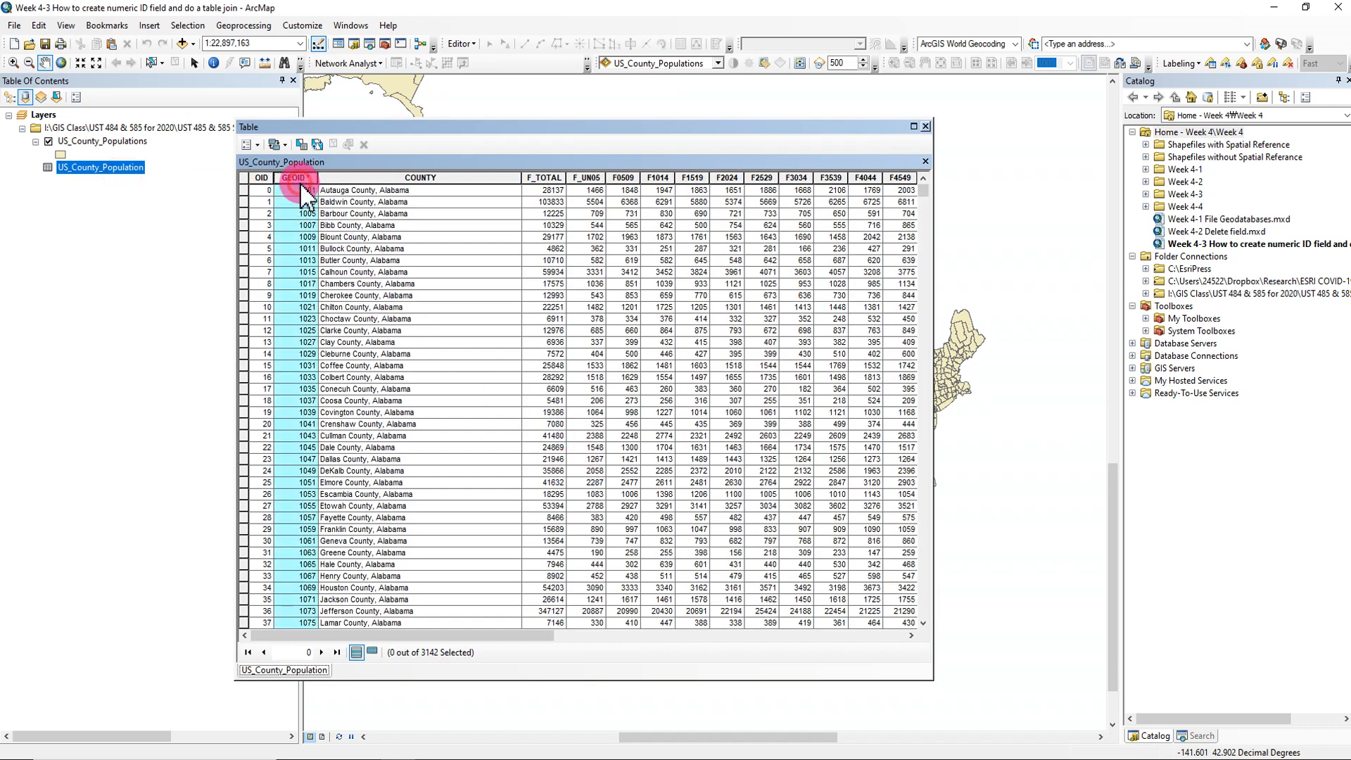
click(447, 178)
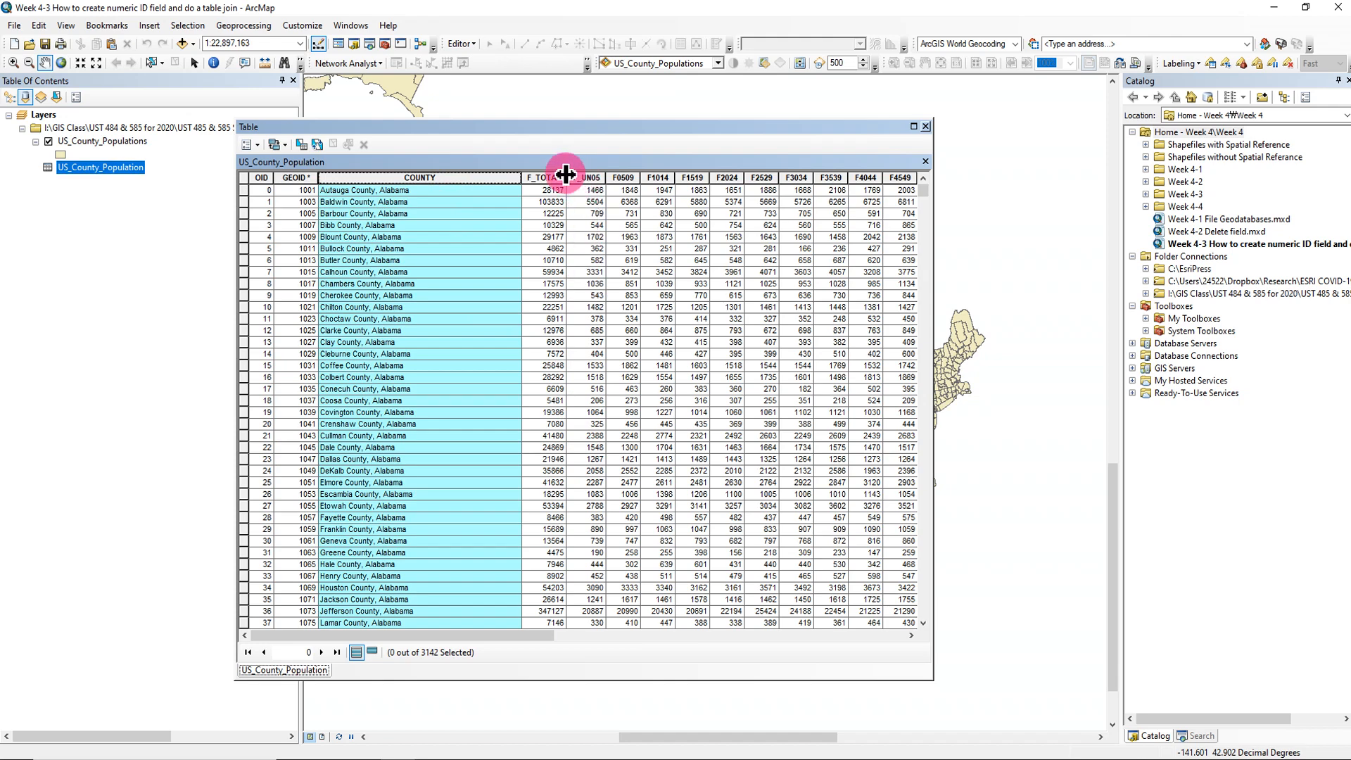
click(543, 178)
drag(517, 635, 658, 639)
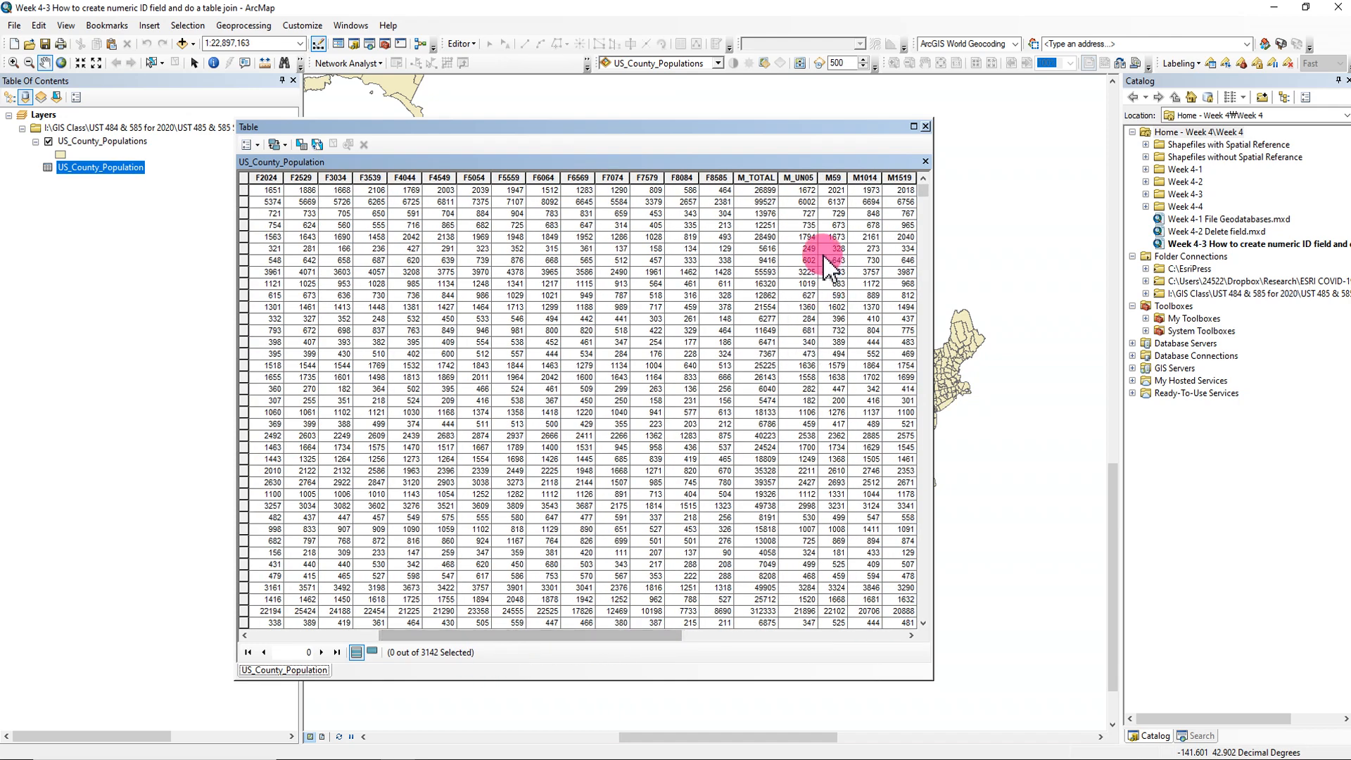
click(760, 178)
- Examine the female age-group fields F_UN05, F0509 and F1014, and close the US_County_Population table
drag(461, 637, 350, 640)
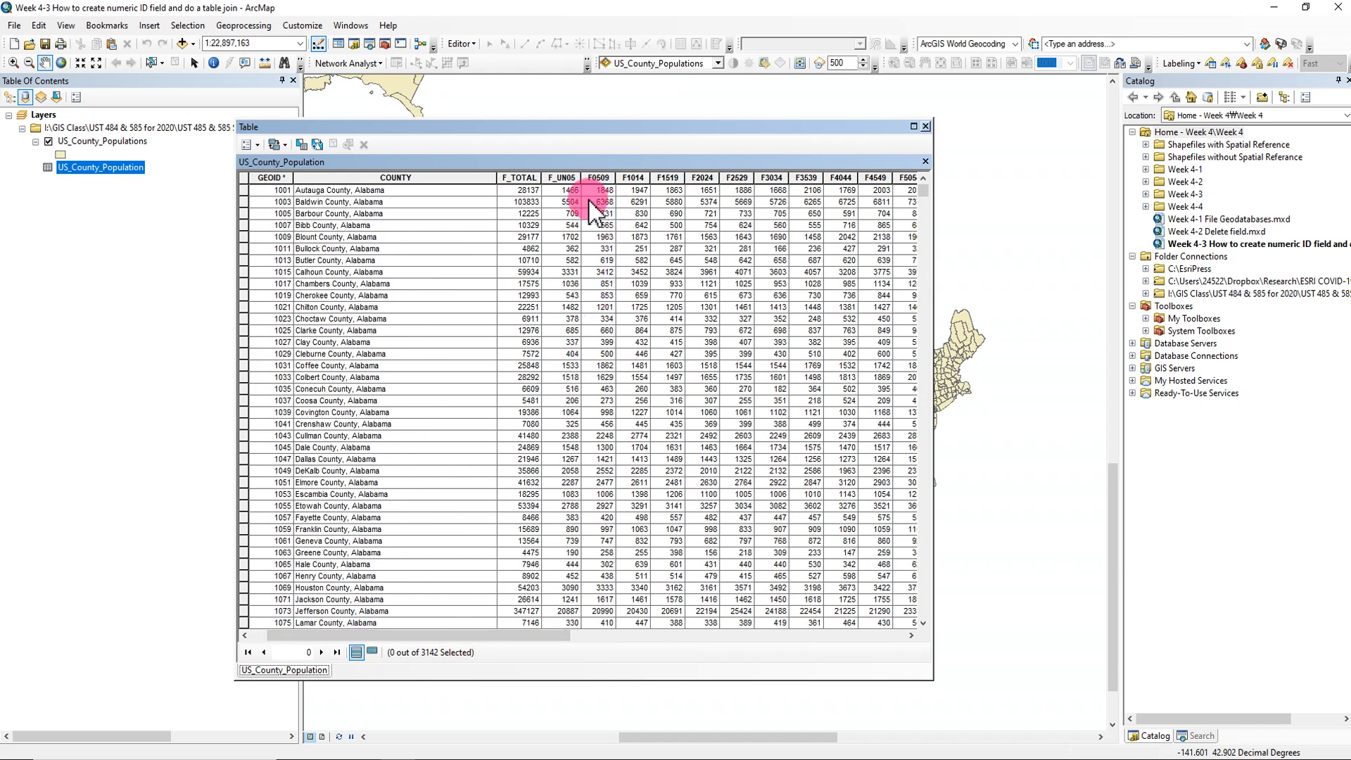
click(562, 177)
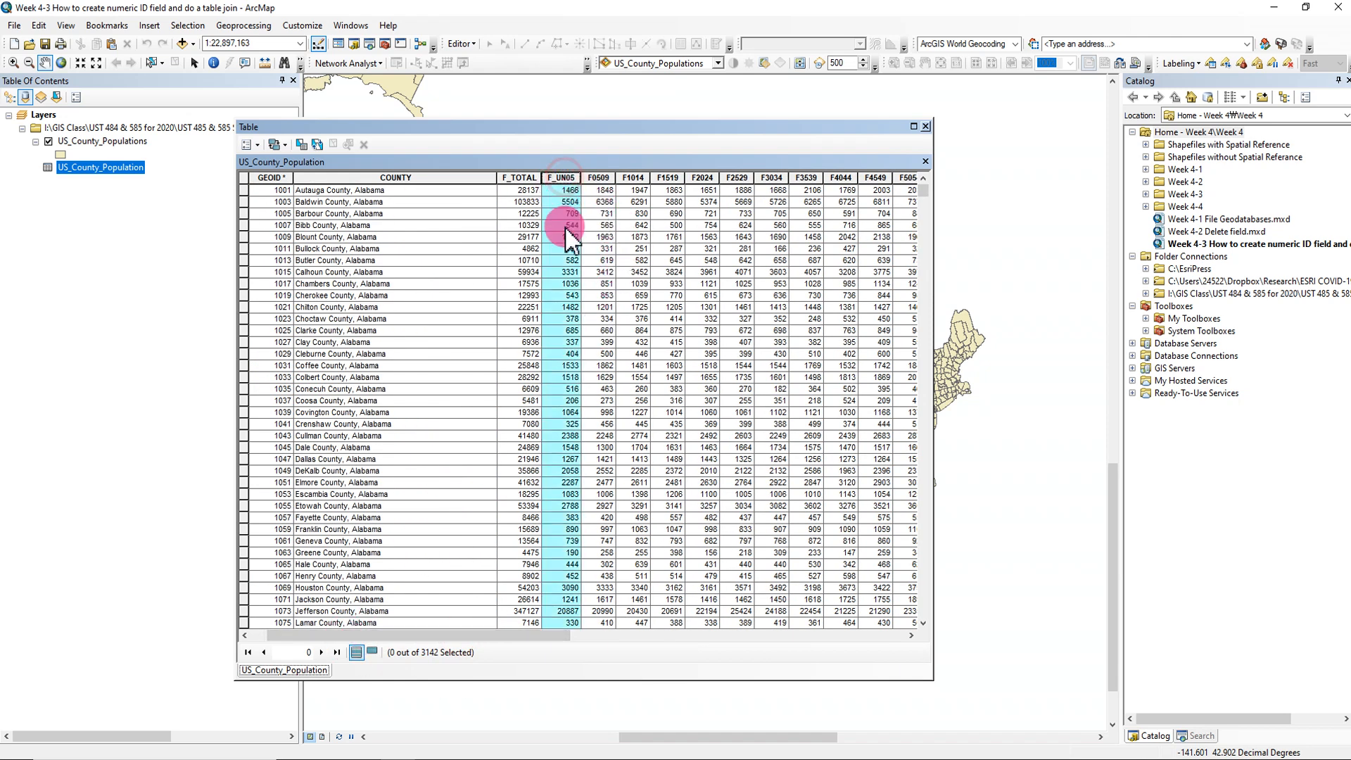
click(591, 177)
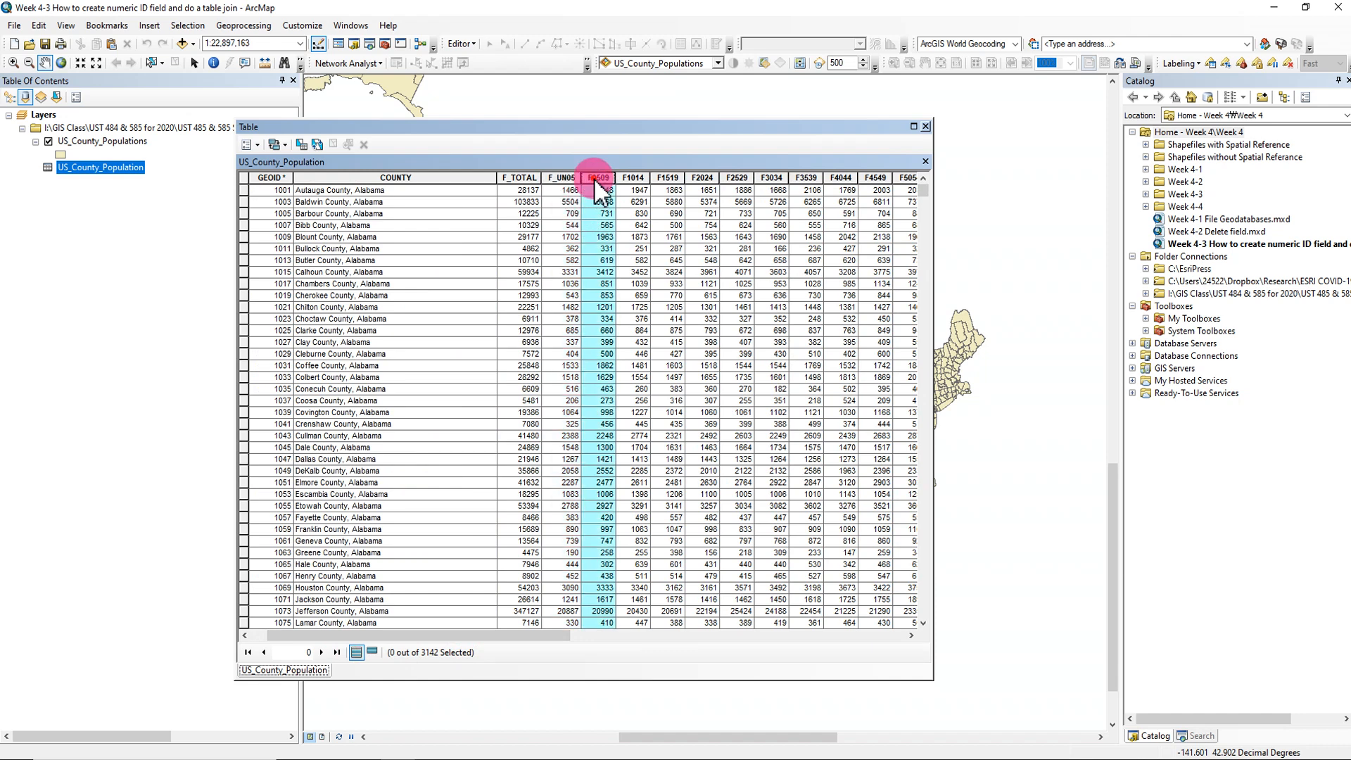
click(634, 178)
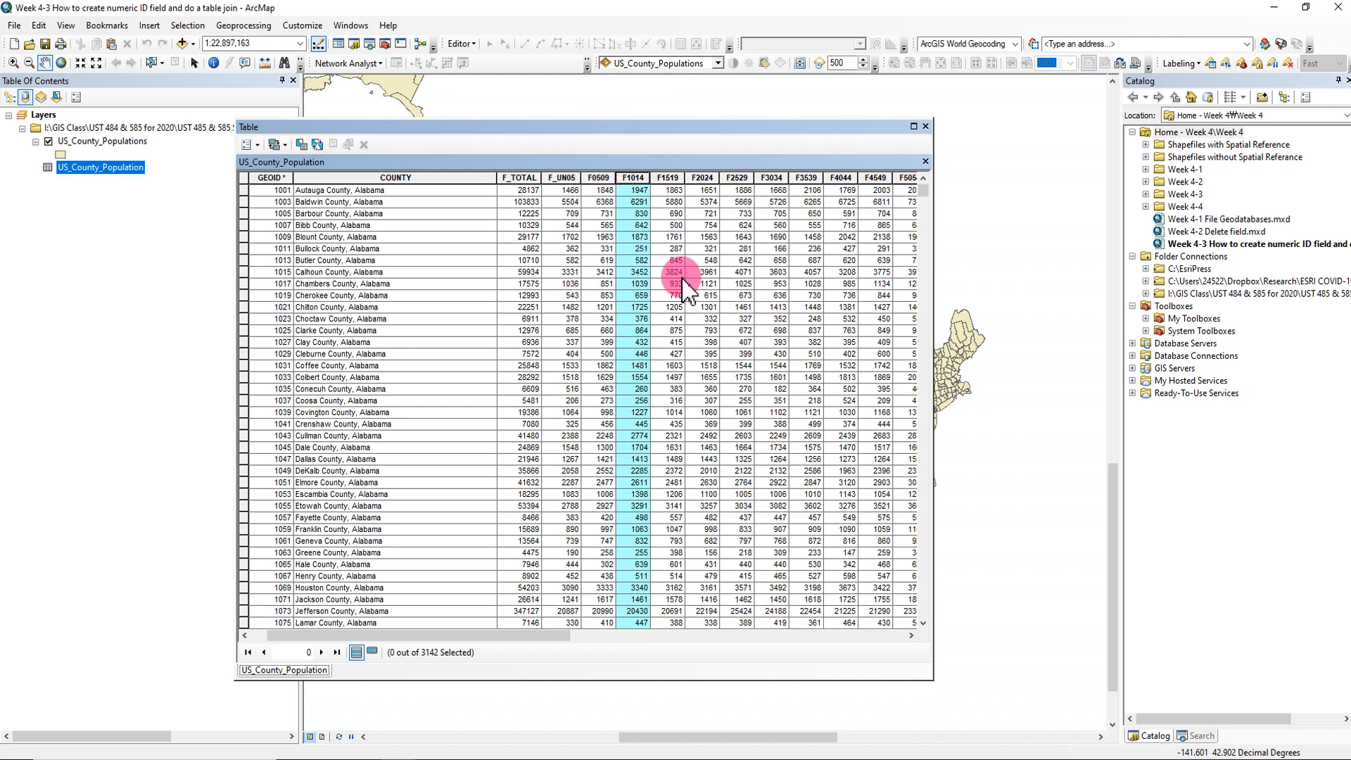
click(924, 127)
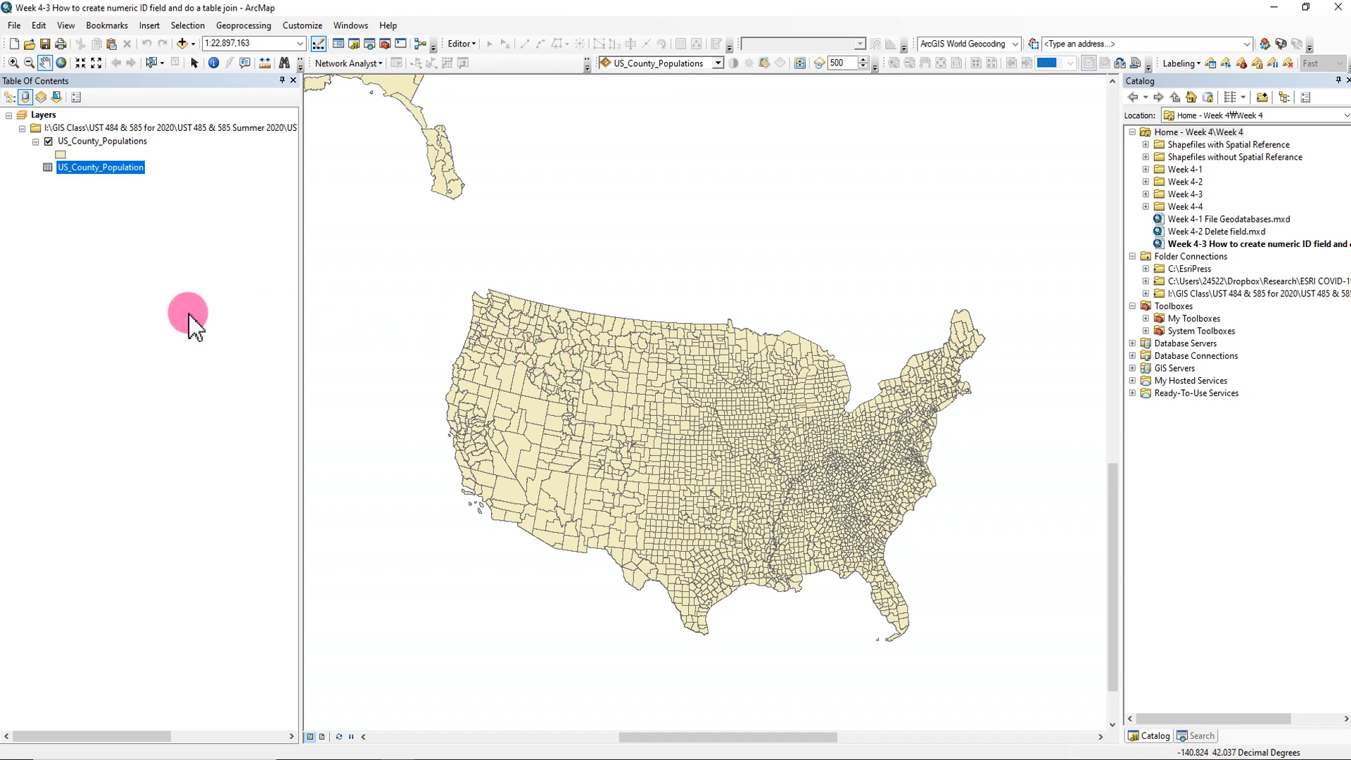
- Open the US_County_Populations attribute table and the standalone US_County_Population table together in one Table window
click(230, 315)
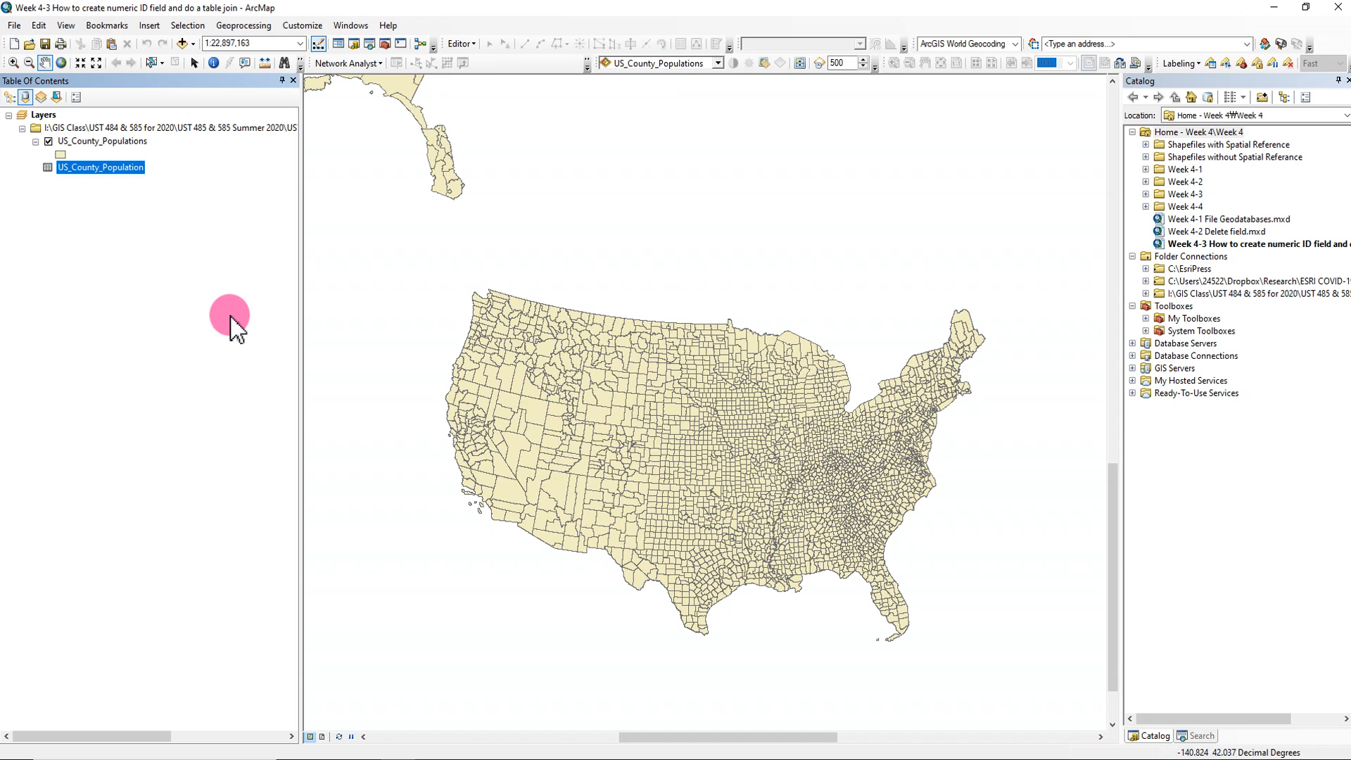
right_click(138, 144)
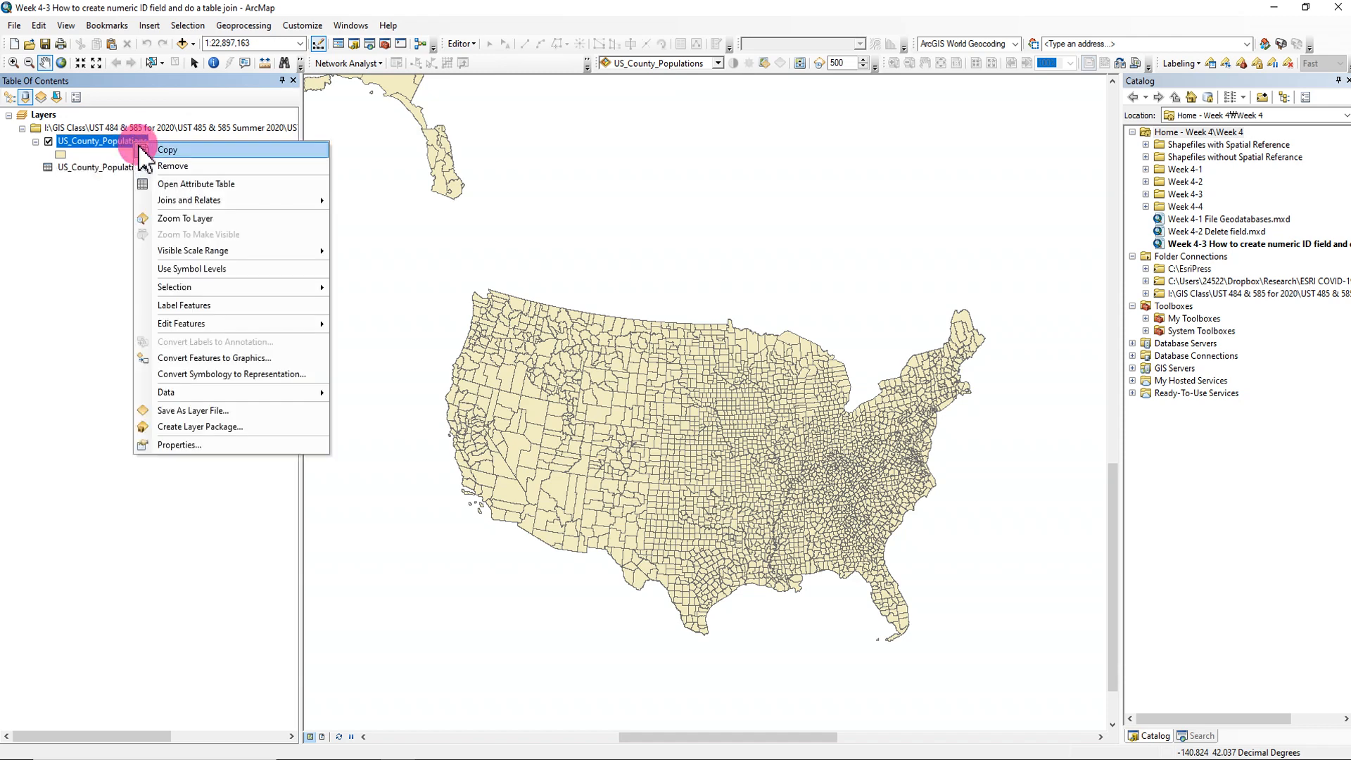
click(179, 184)
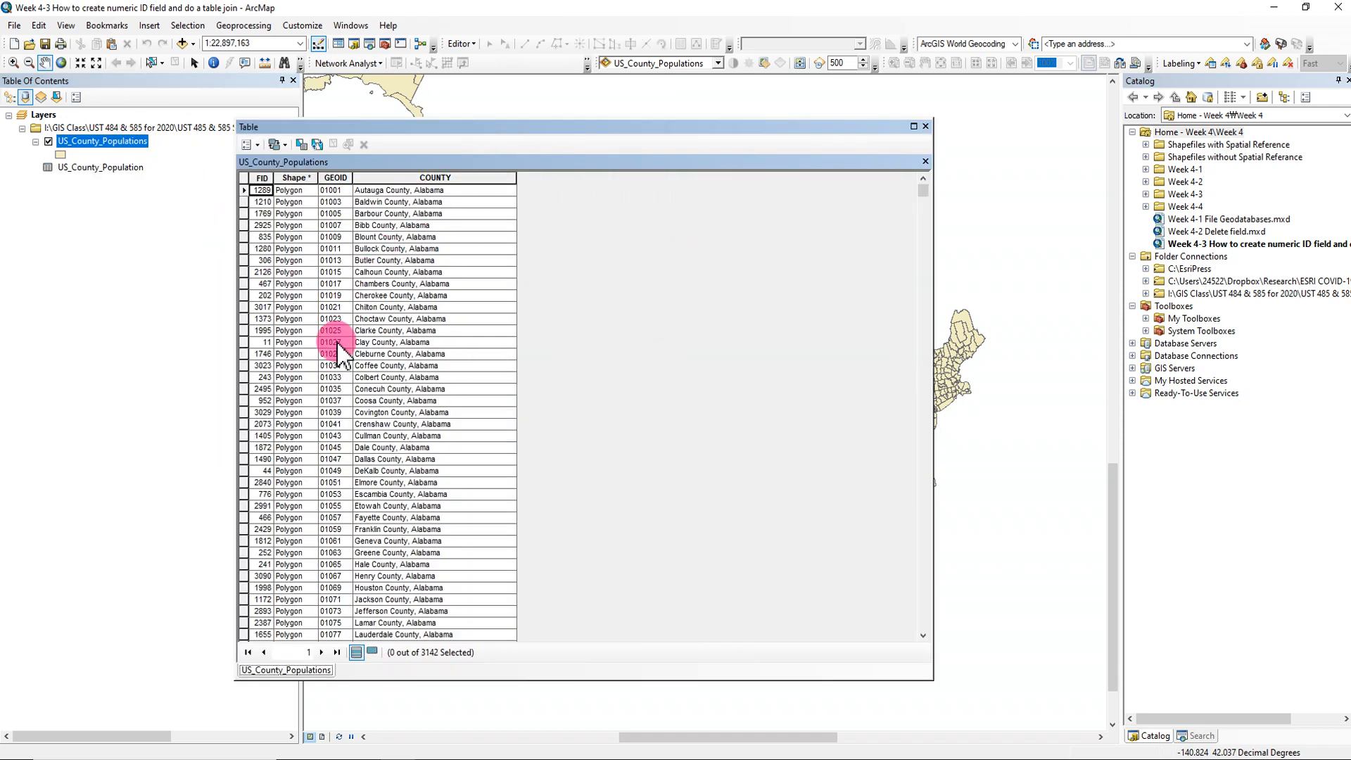
drag(618, 128, 589, 176)
right_click(104, 167)
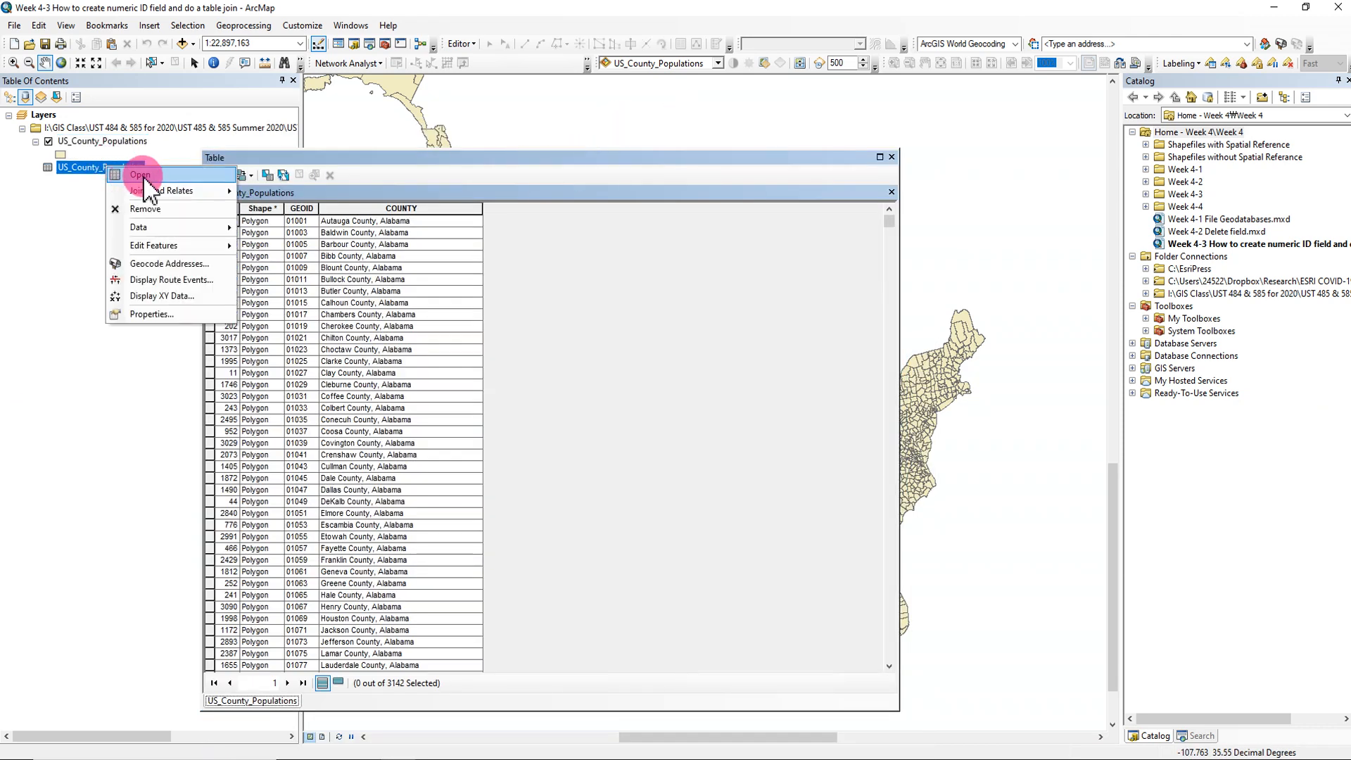
click(144, 175)
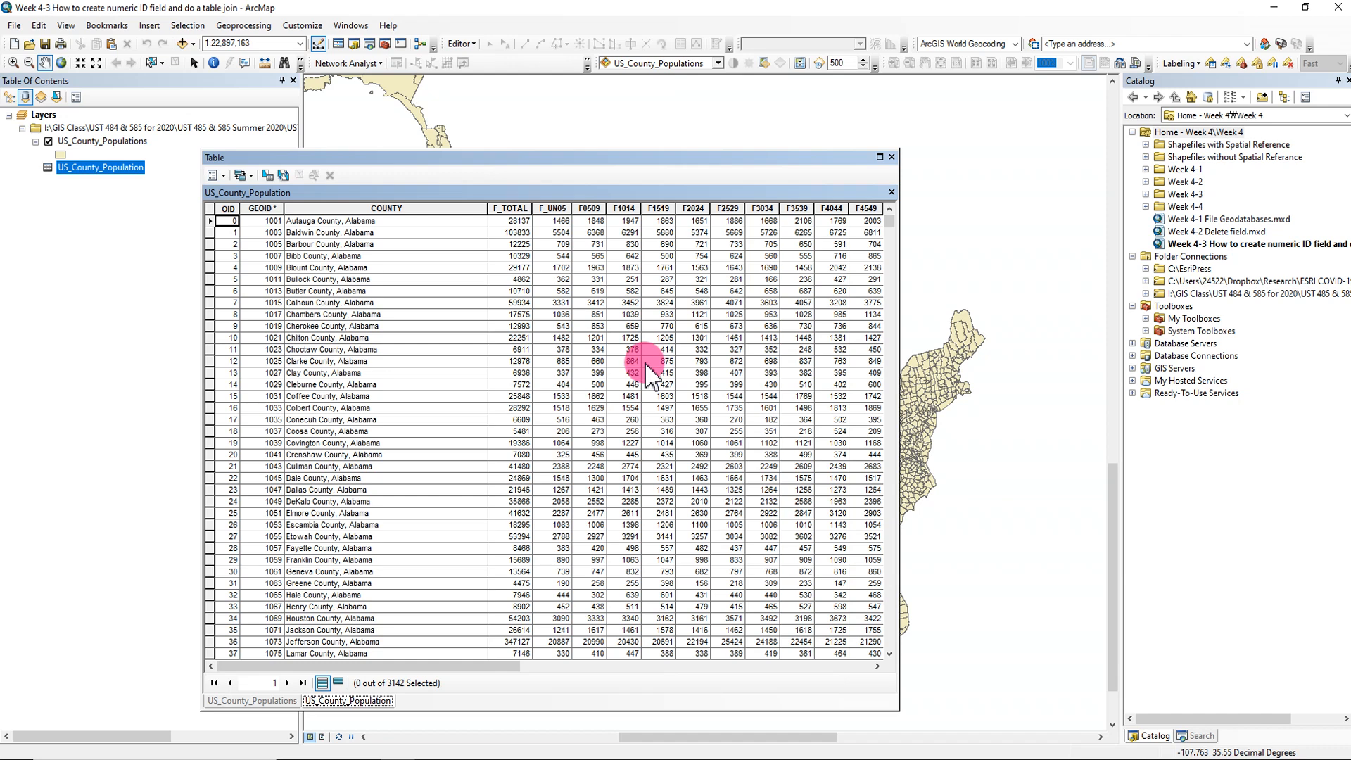
drag(630, 159, 632, 132)
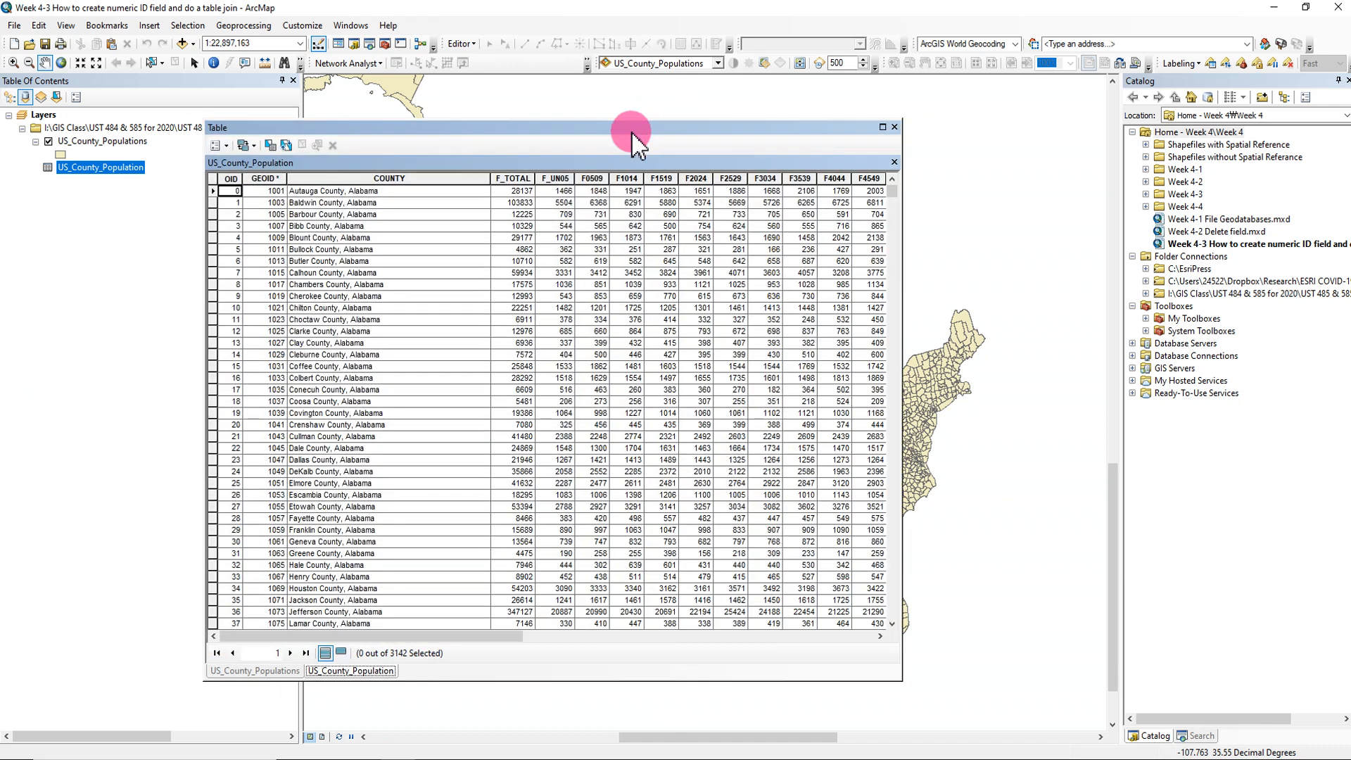
- Arrange the two tables side by side in a new vertical tab group and widen the Table window to show more population fields
click(226, 146)
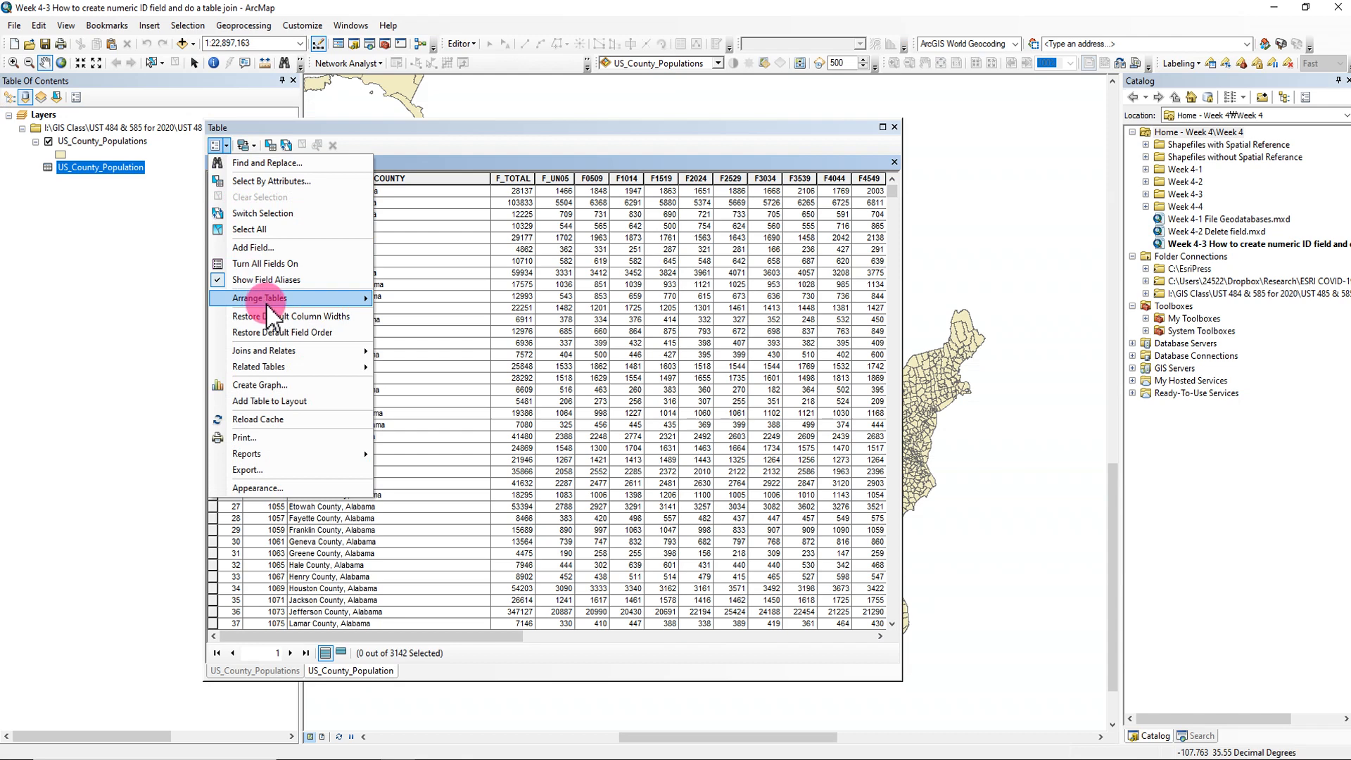
mouse_move(272, 304)
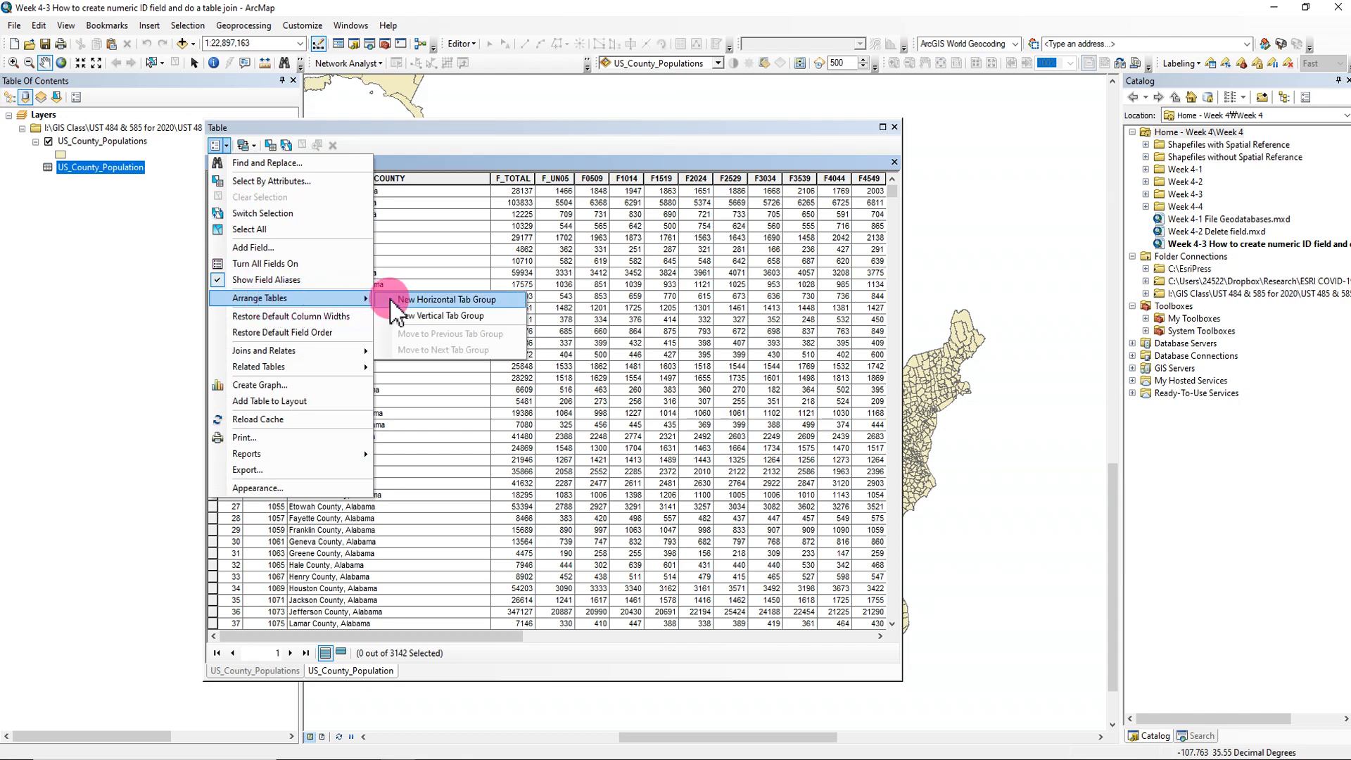
click(464, 326)
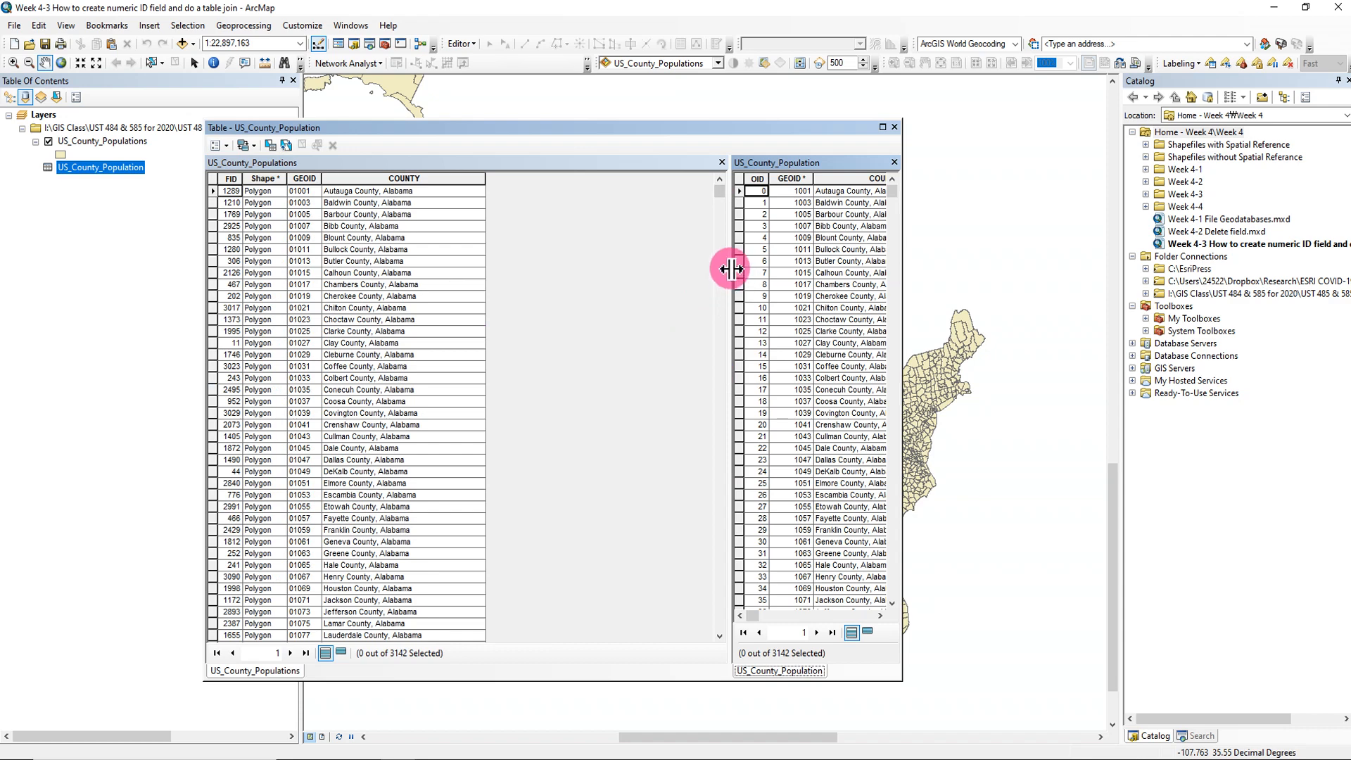
drag(730, 268, 597, 268)
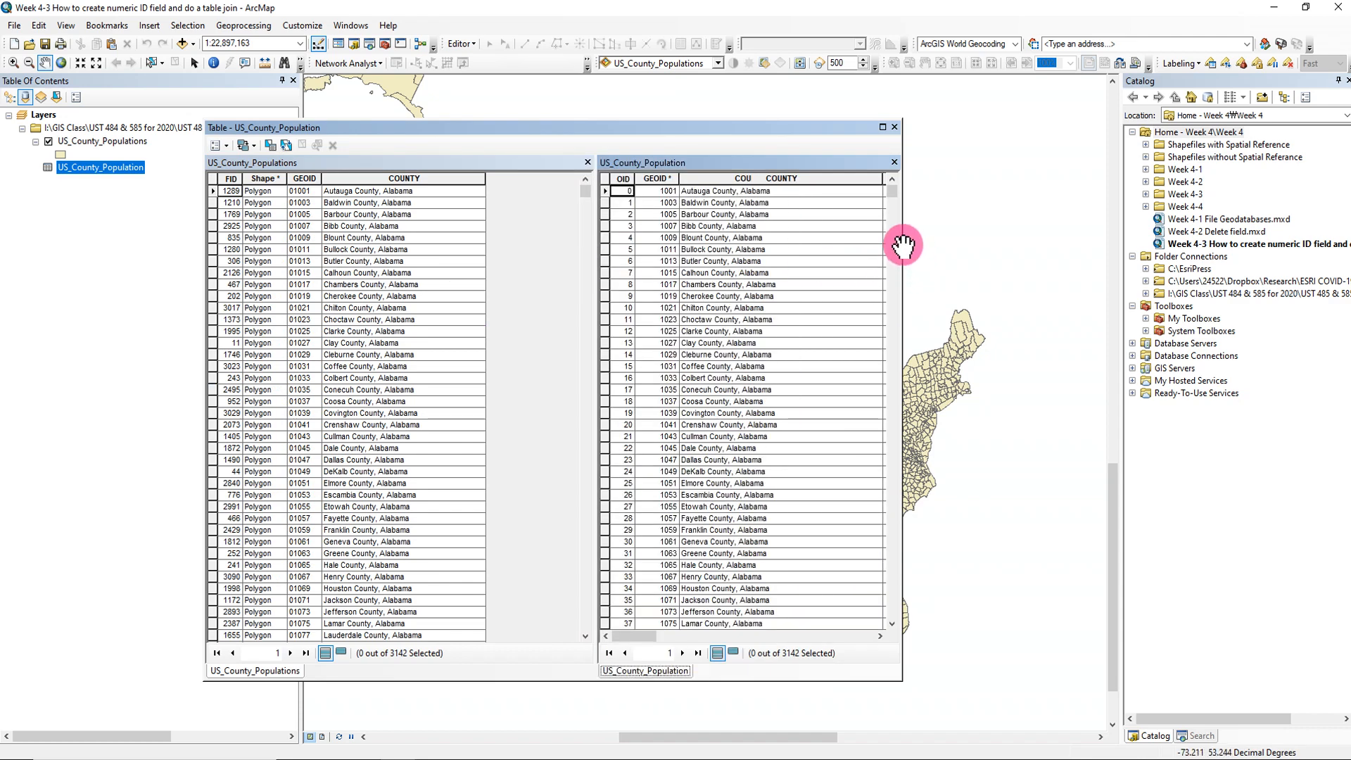
drag(901, 244, 1202, 243)
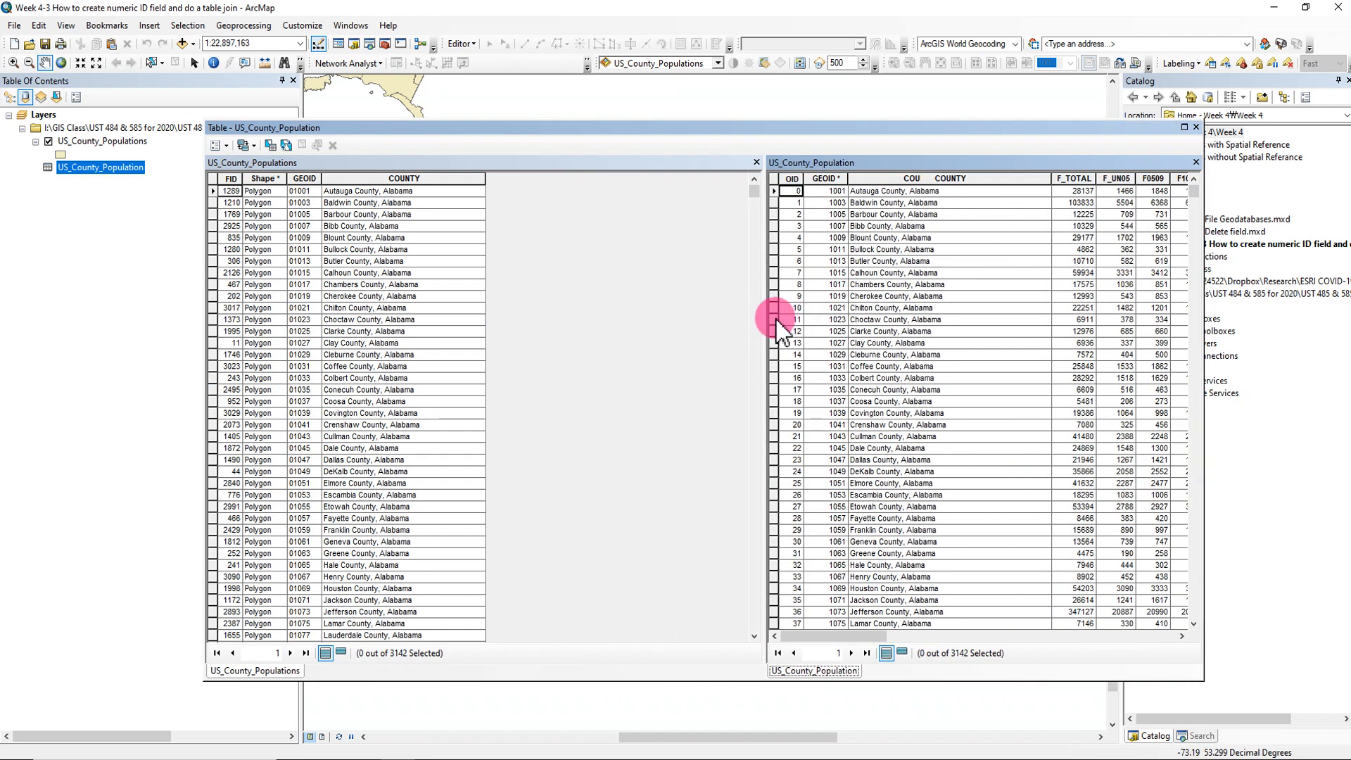
drag(772, 325, 587, 316)
- Match each open table to its entry in the table of contents and widen the US_County_Populations pane
click(241, 163)
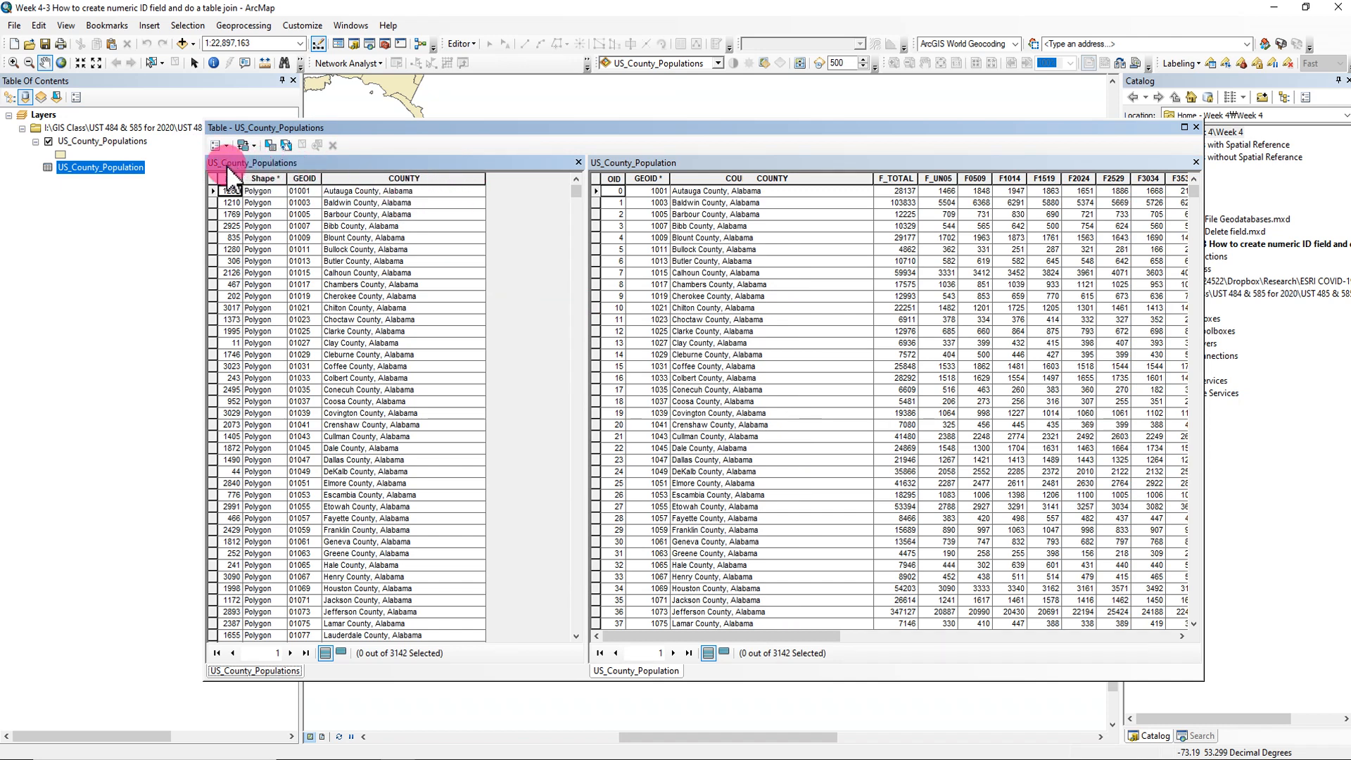
click(125, 141)
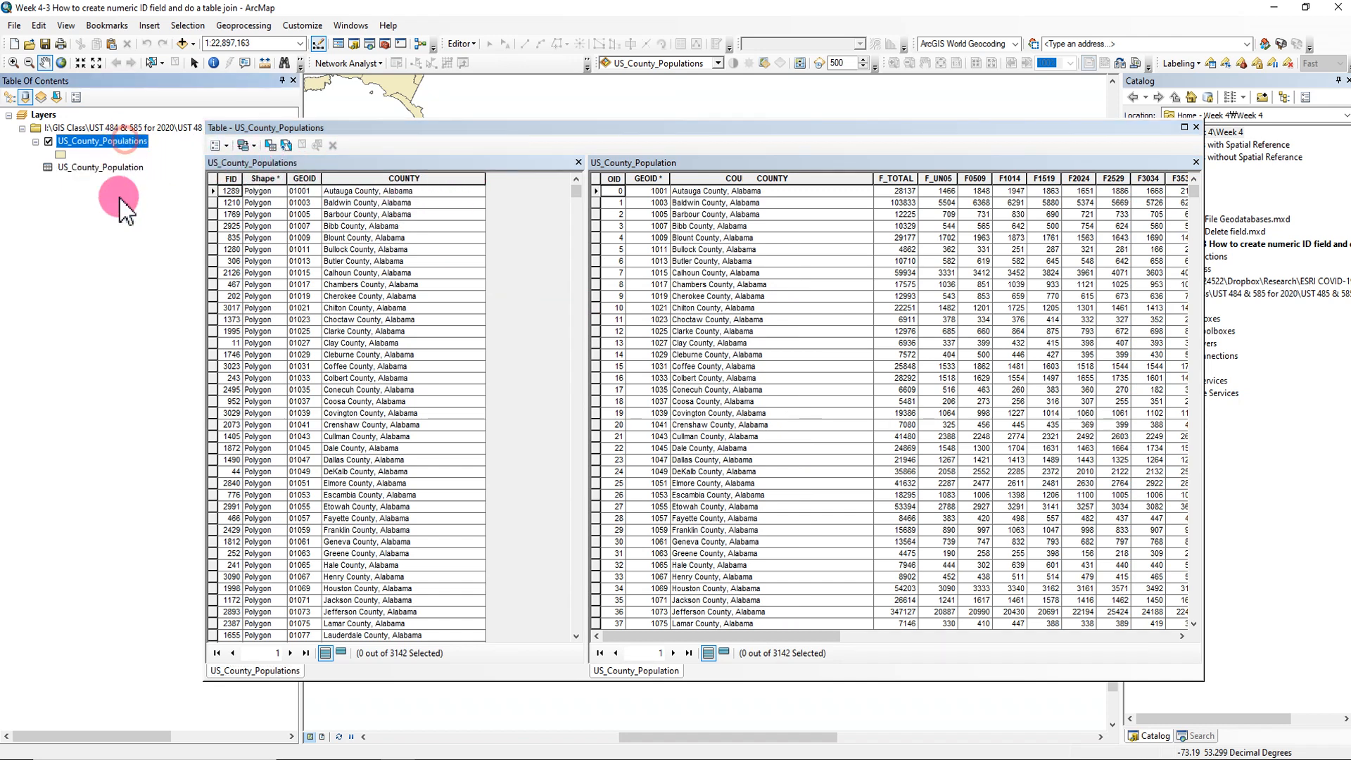
click(794, 183)
click(99, 169)
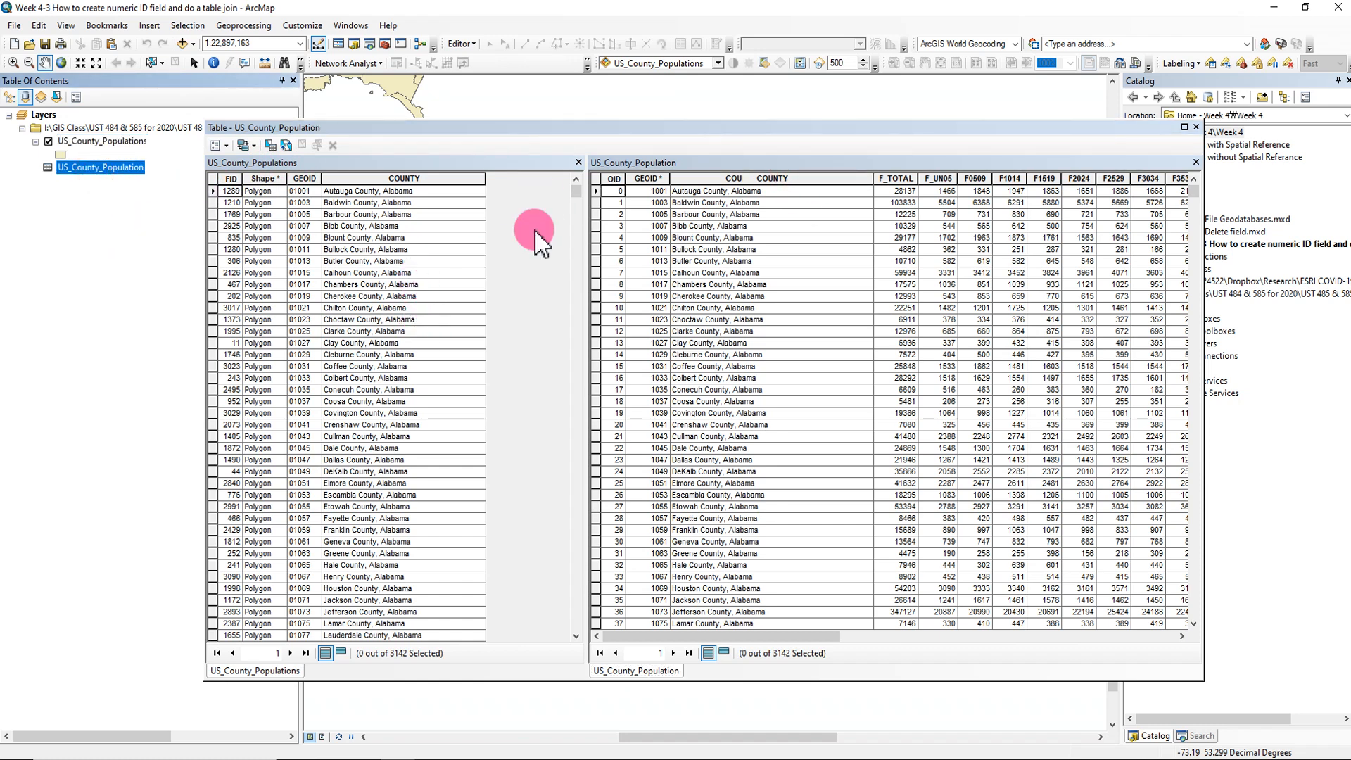
drag(588, 224, 739, 217)
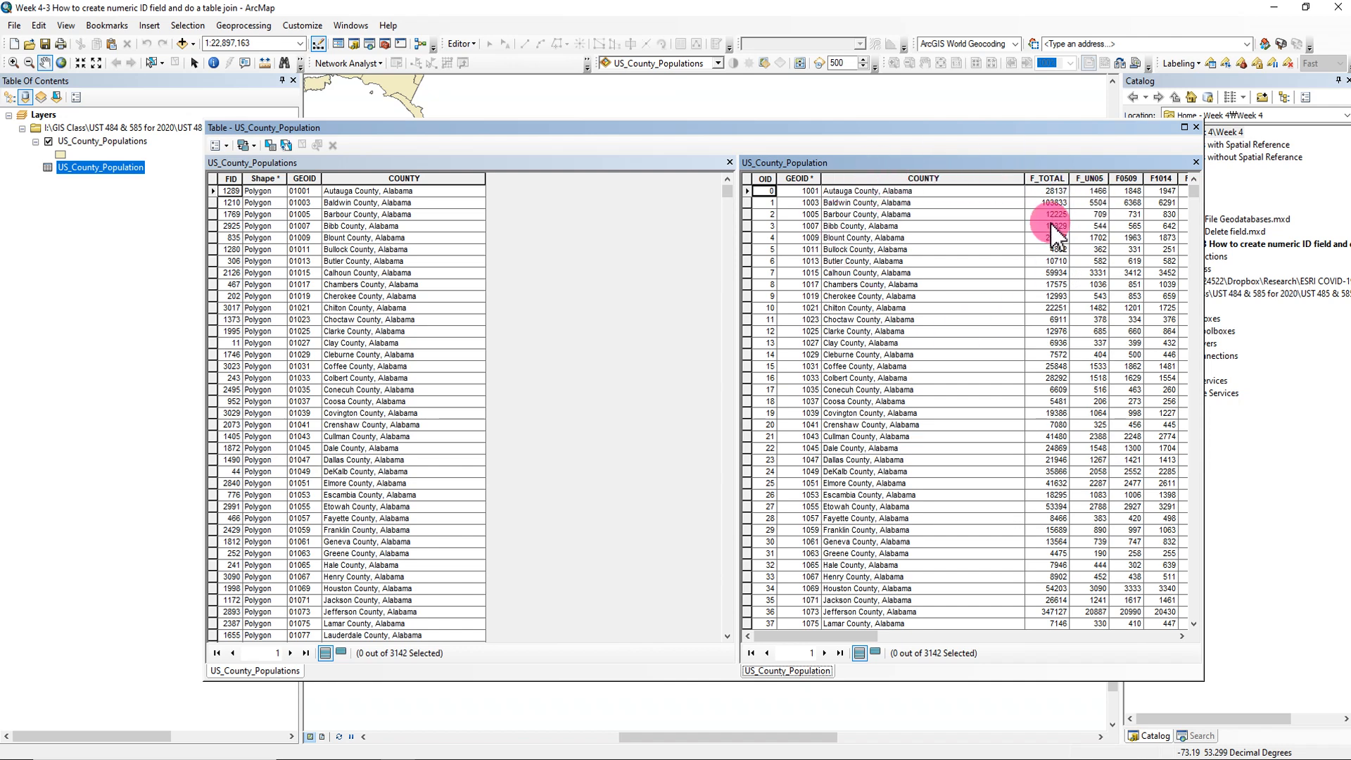
- Compare the two tables and look through the county records of the US_County_Populations layer
click(363, 164)
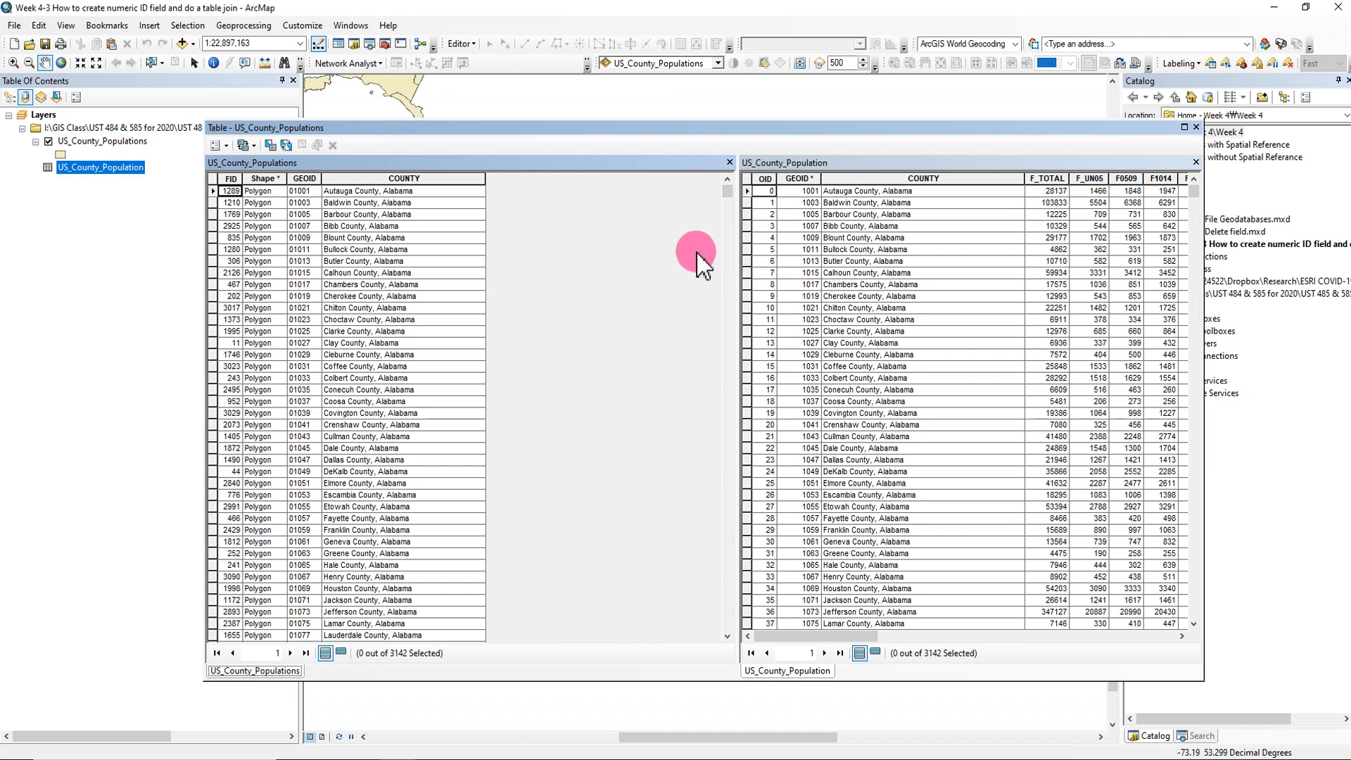
click(774, 164)
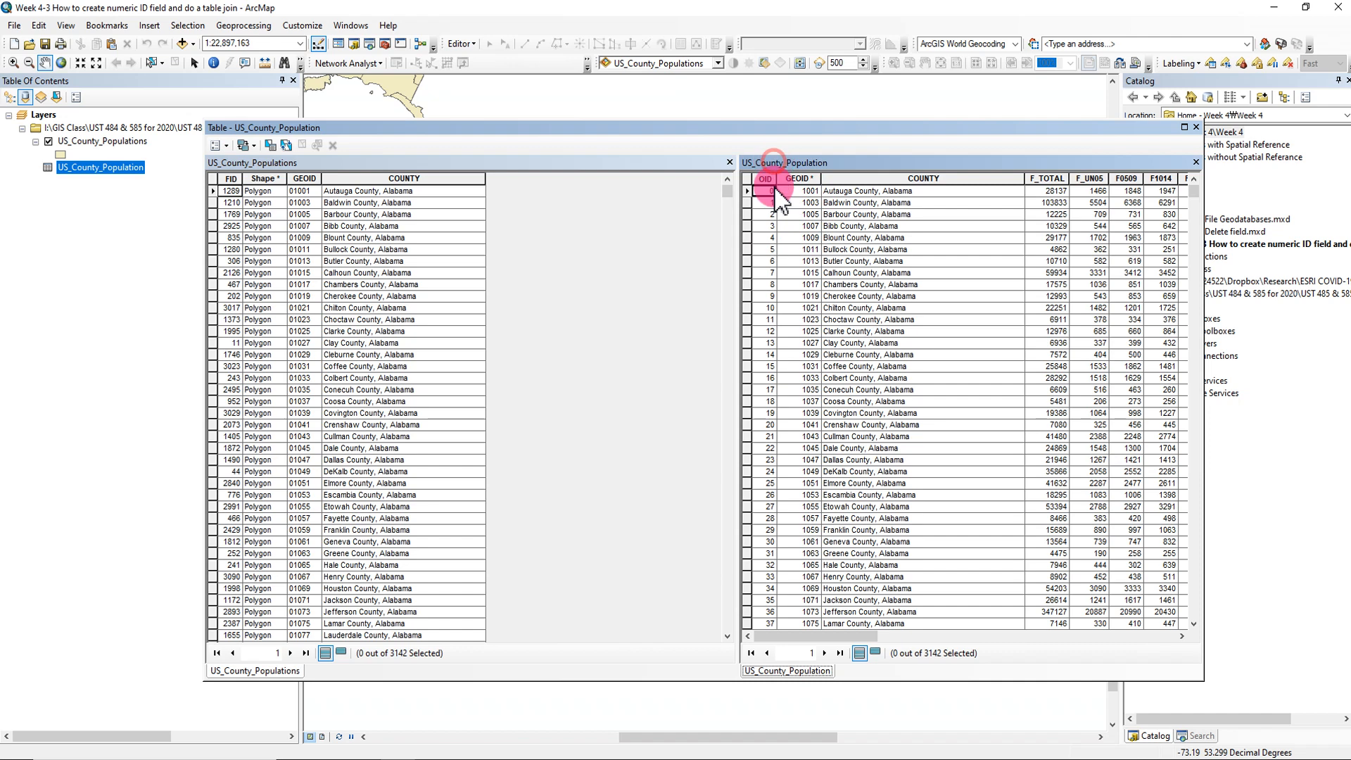
click(559, 354)
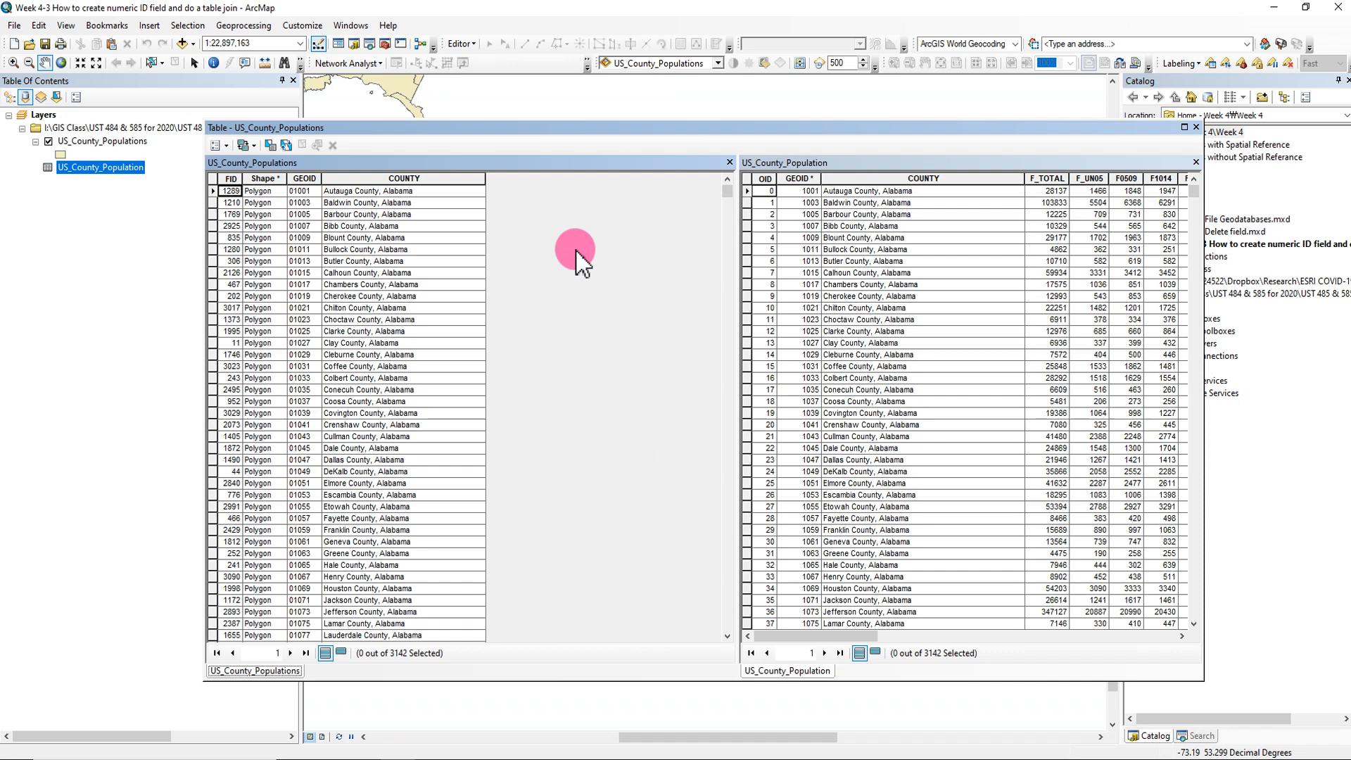
click(897, 169)
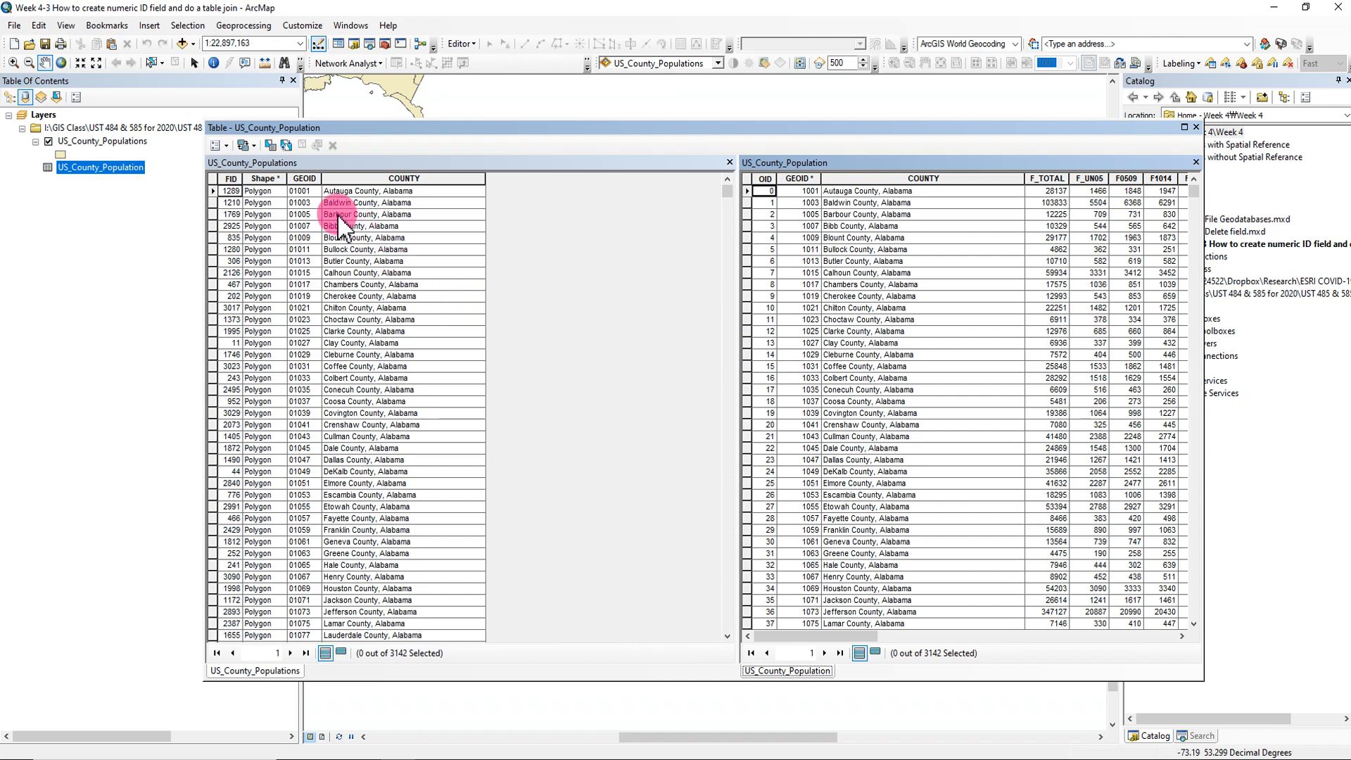
scroll(342, 492, down, 7)
scroll(341, 492, down, 15)
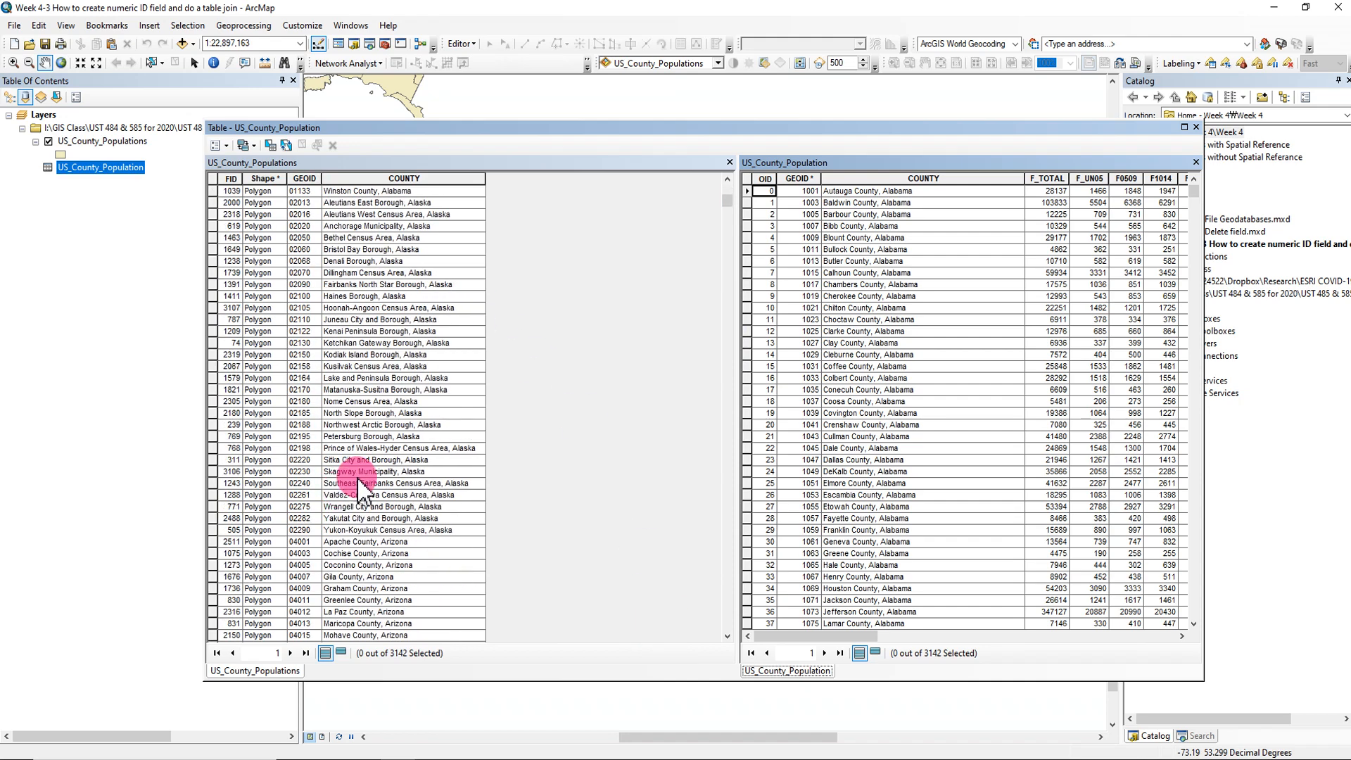
- Select the Autauga County, Alabama record in both the US_County_Populations attribute table and the US_County_Population table
drag(727, 200, 726, 183)
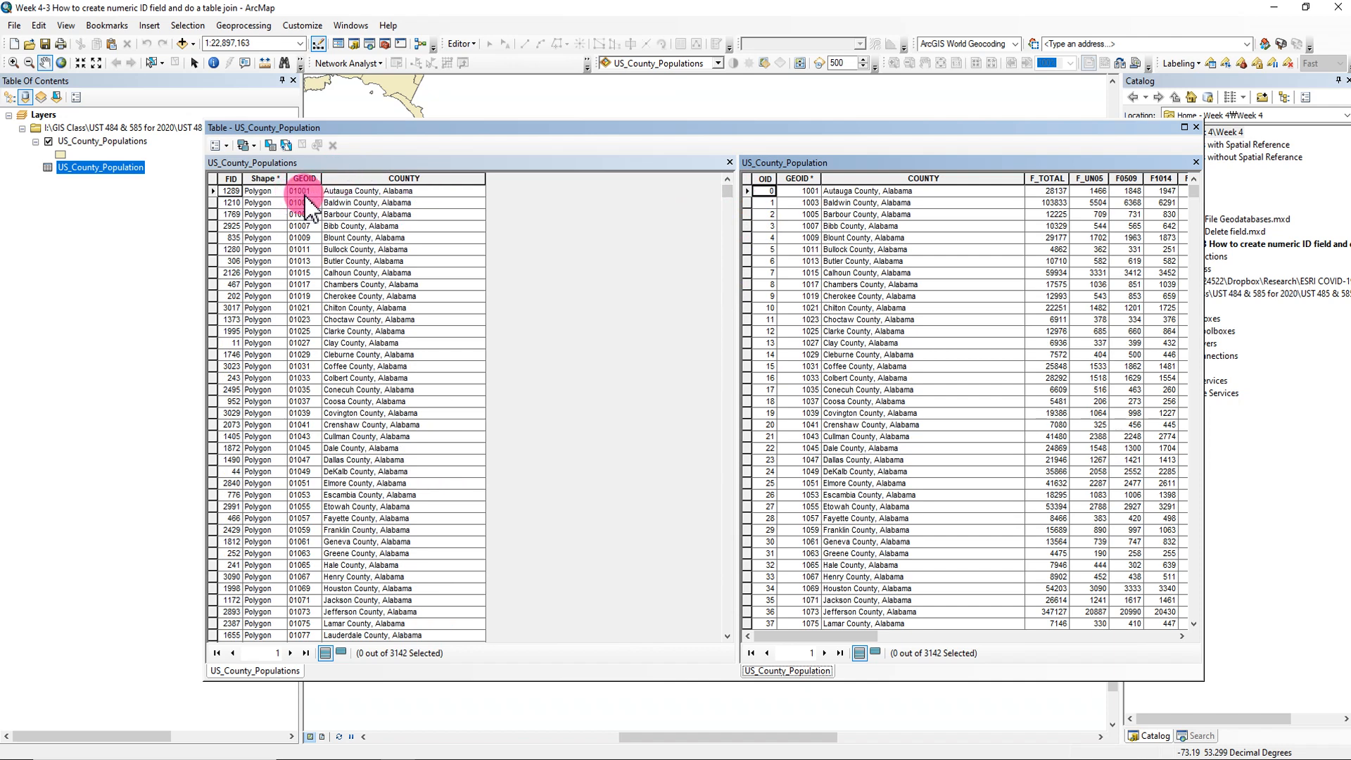
click(366, 192)
click(212, 191)
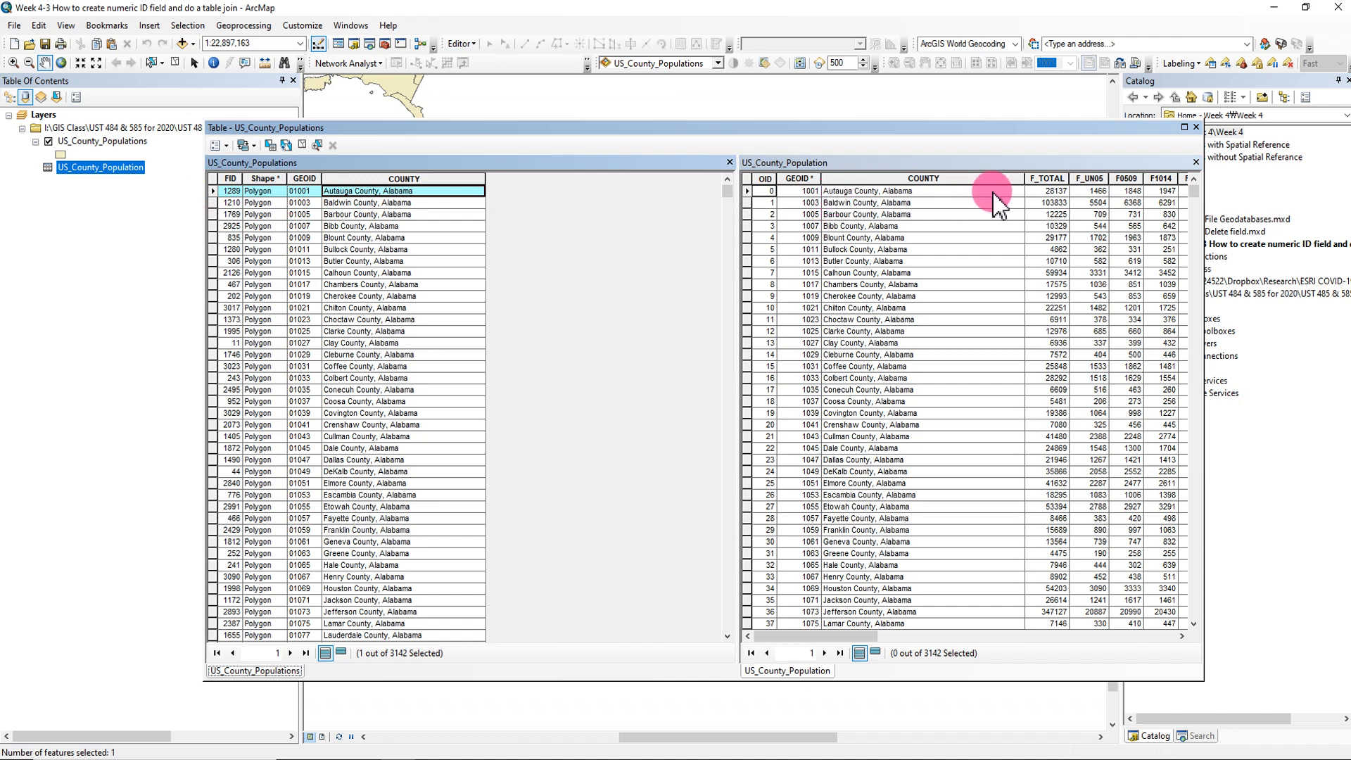
click(844, 191)
click(747, 191)
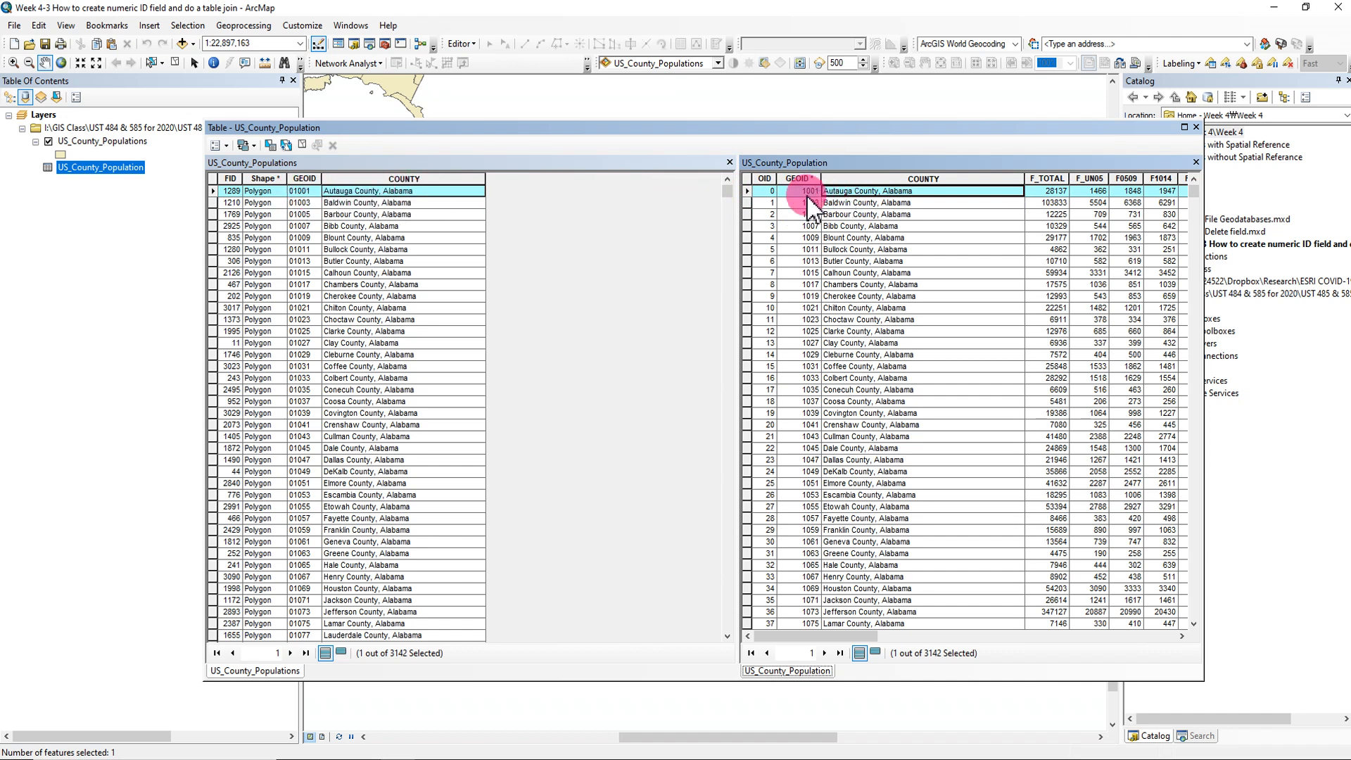
- Widen the GEOID column in both tables and highlight it in each for comparison
drag(322, 178, 366, 178)
click(326, 178)
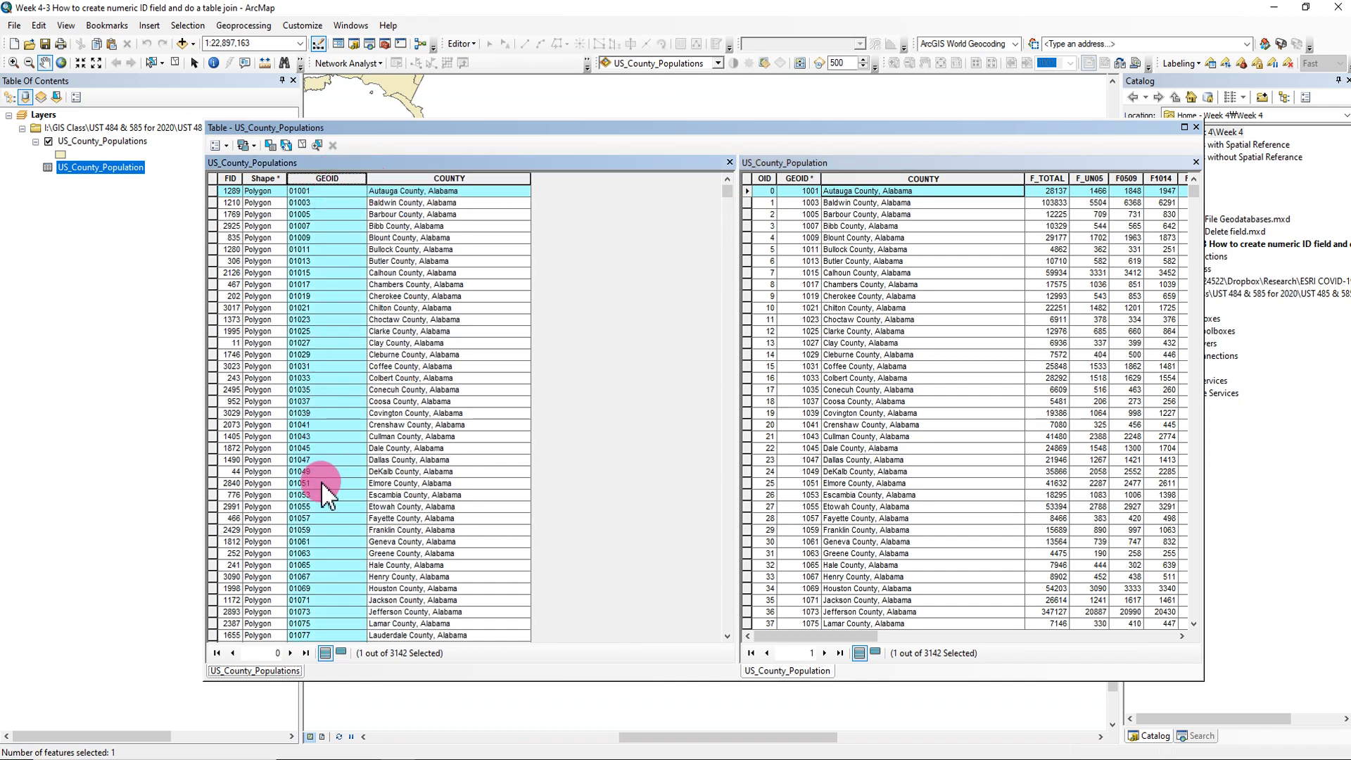
drag(822, 180, 846, 181)
click(816, 174)
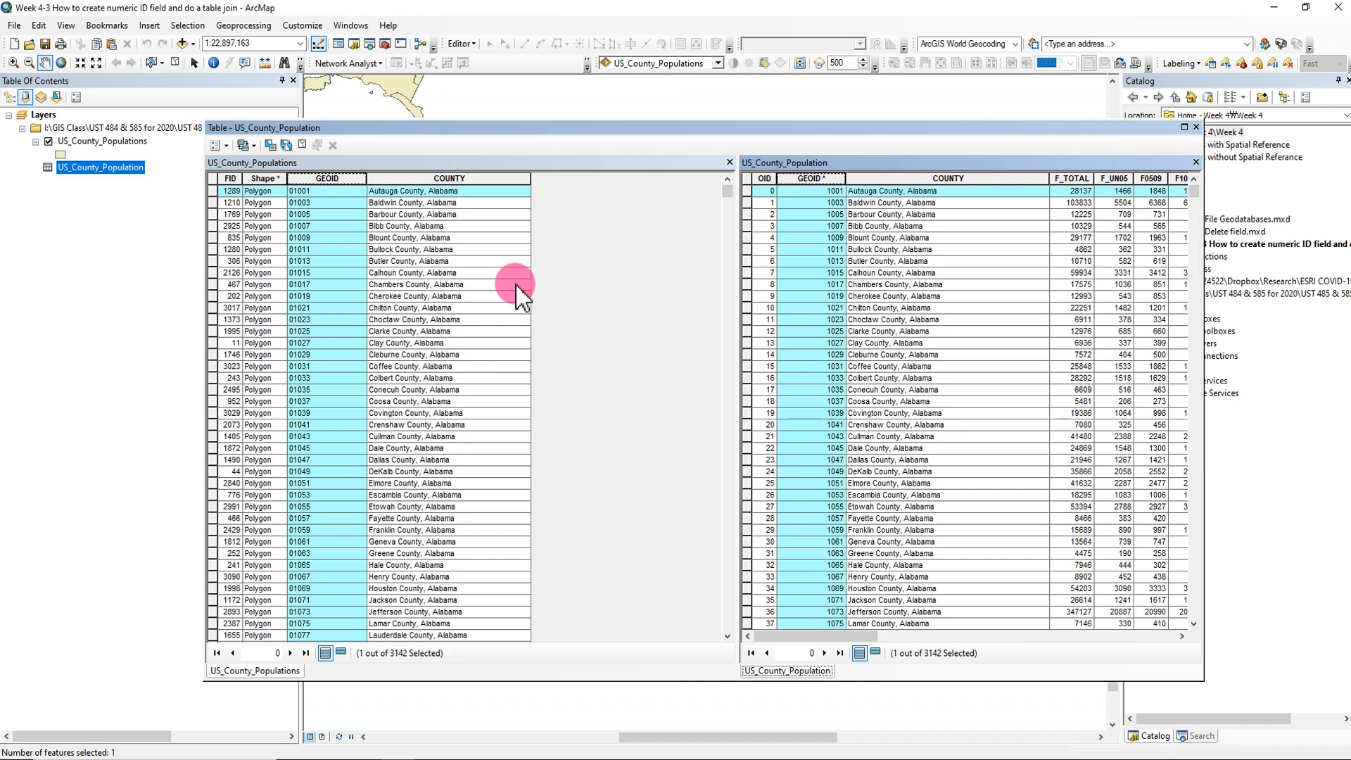
- Check the data type of the GEOID field in the US_County_Populations table through its field properties, changing nothing
right_click(333, 189)
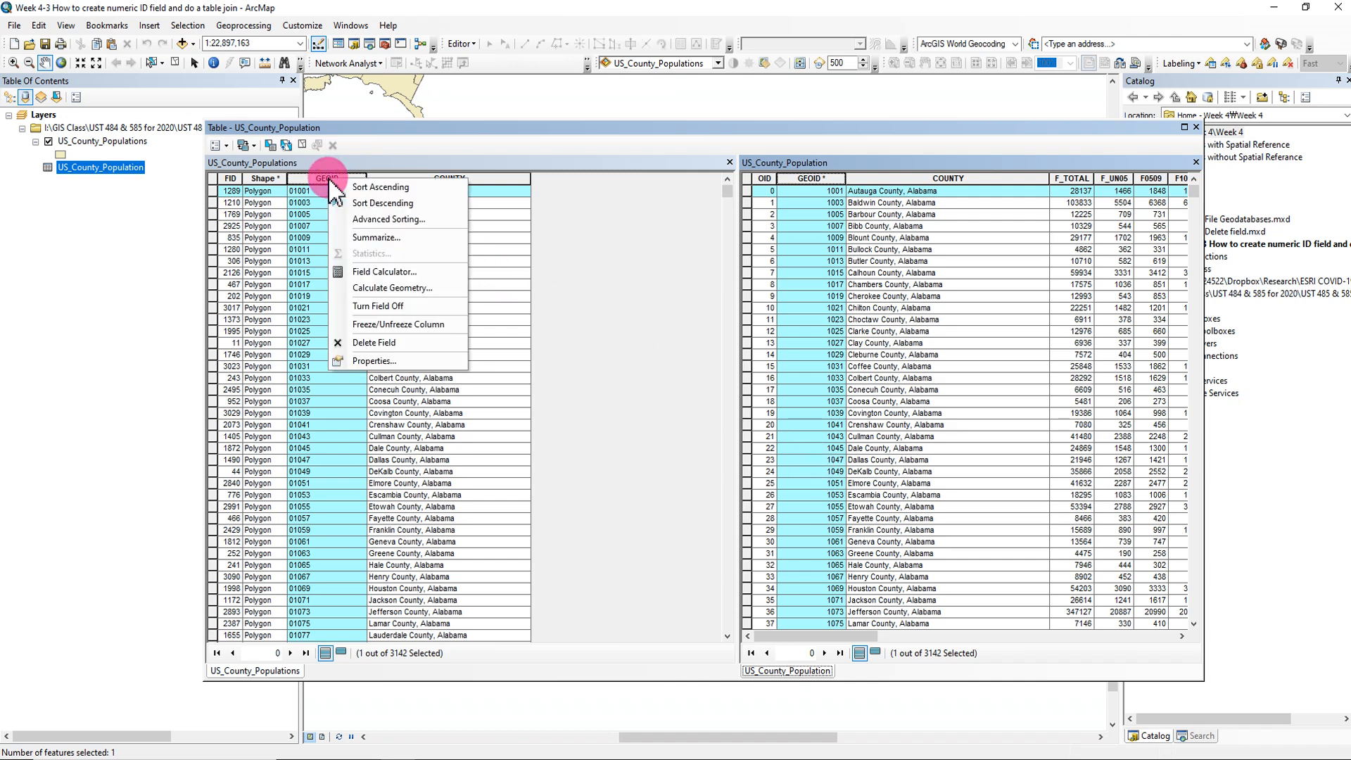
click(375, 361)
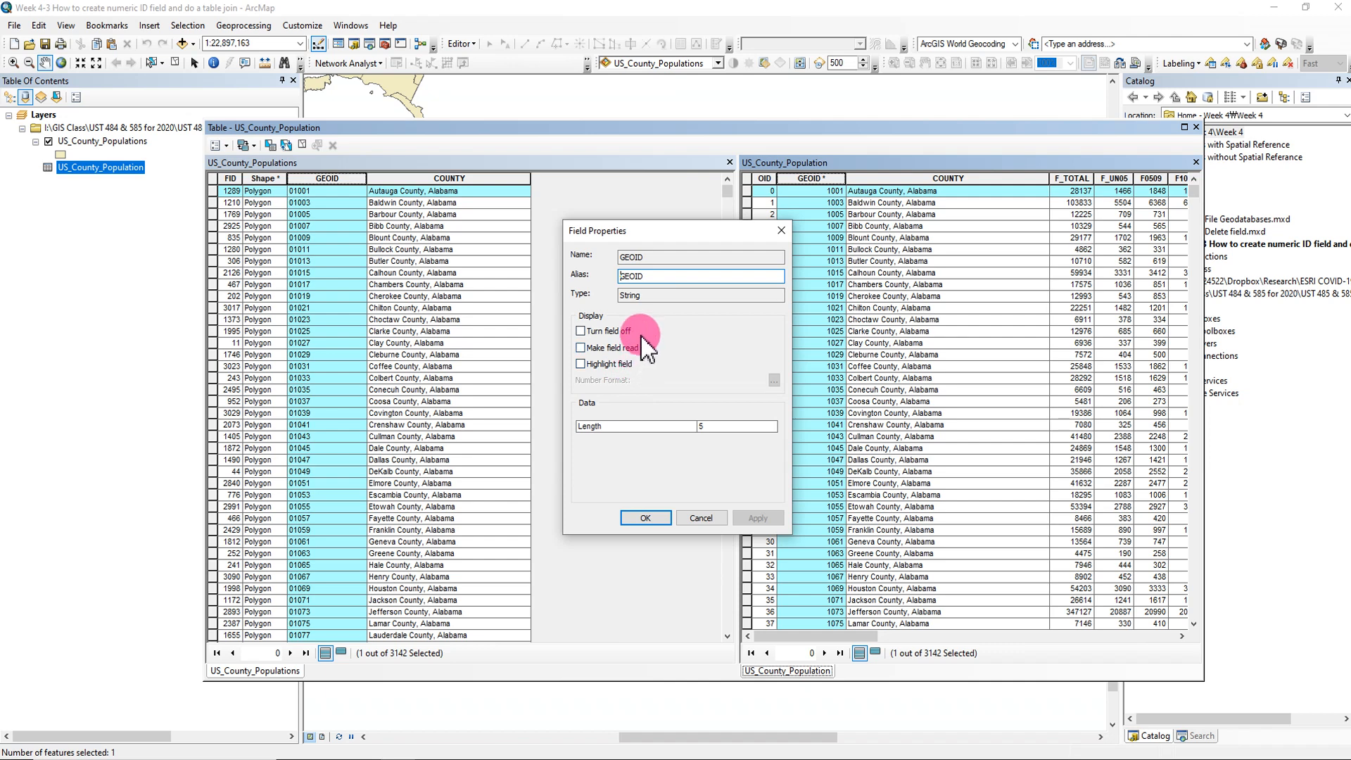
double_click(640, 296)
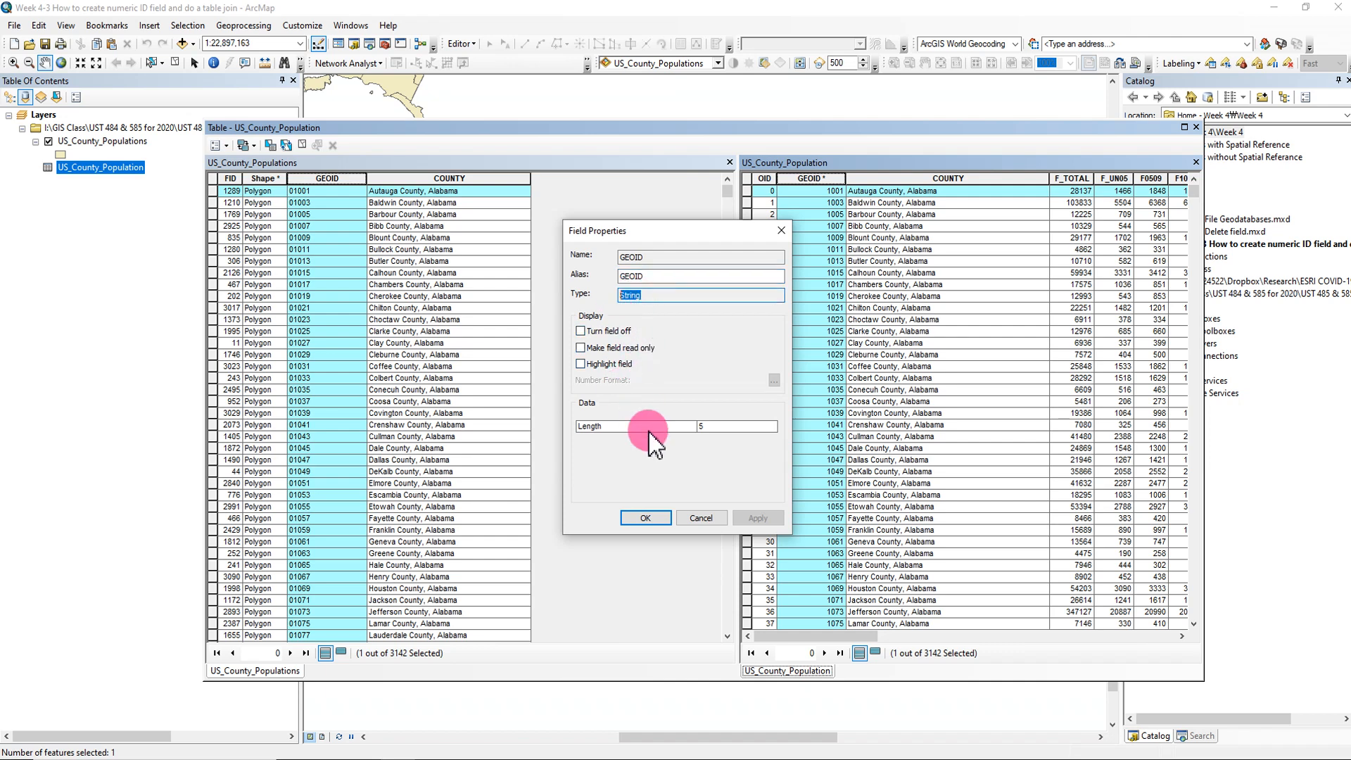
click(781, 235)
- Check the data type of the GEOID field in the standalone US_County_Population table through its field properties
right_click(813, 181)
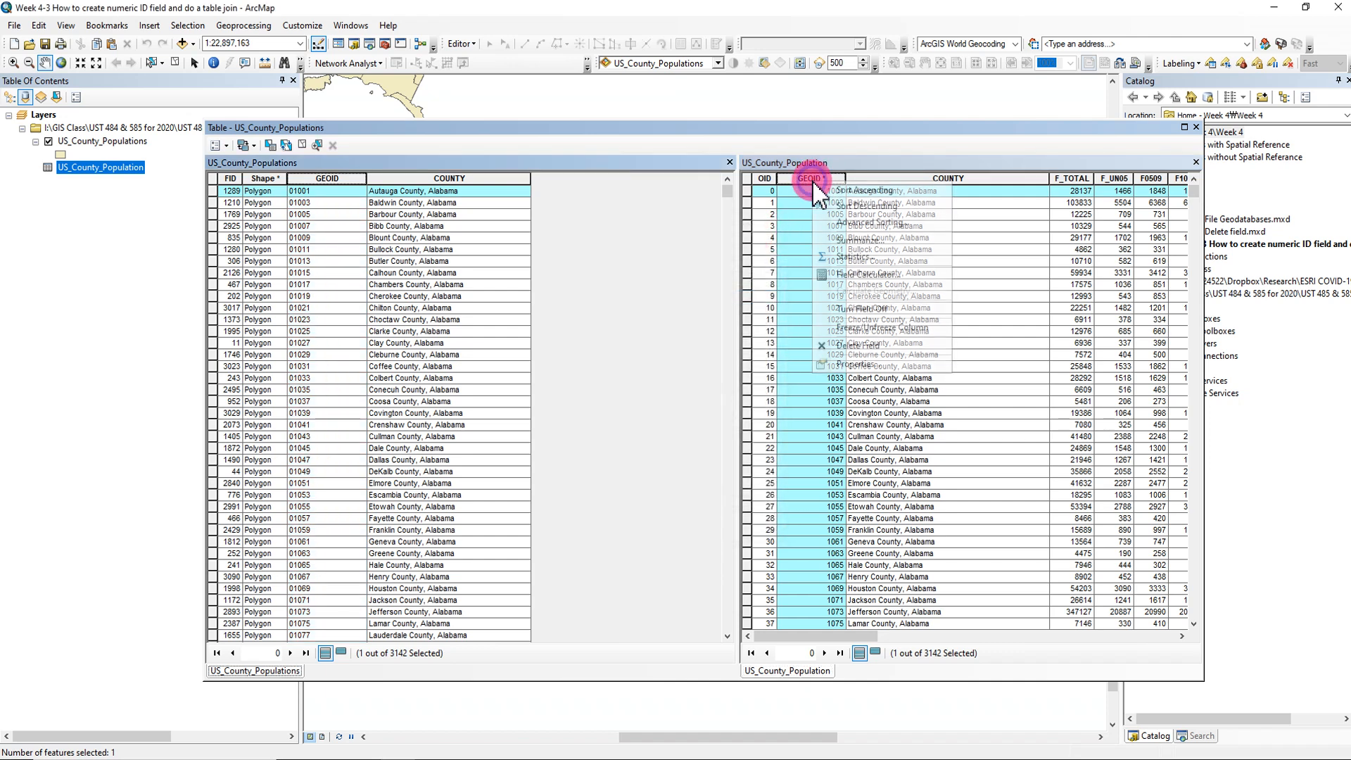
click(856, 364)
double_click(633, 295)
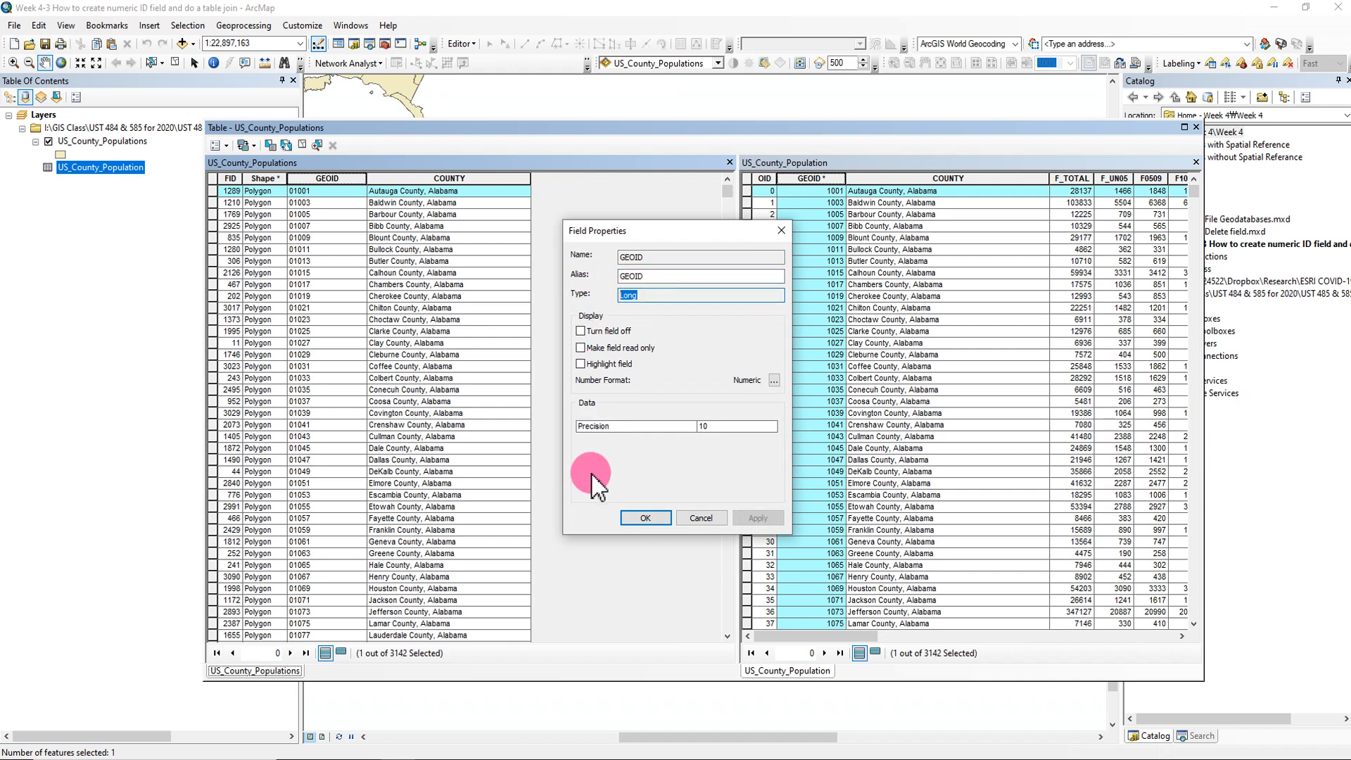
click(781, 231)
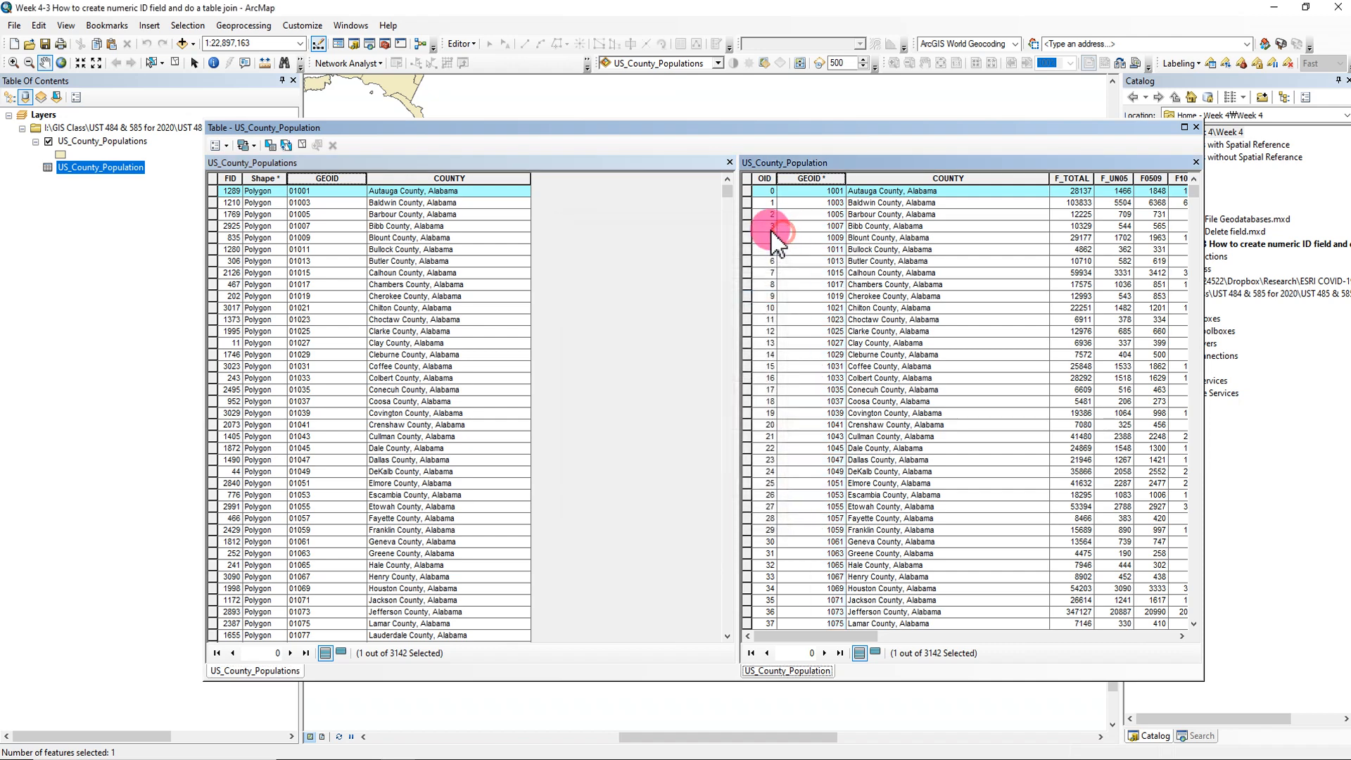
- Switch to the PowerPoint presentation and show slide 8, the Table Join slide labelling text and numeric fields
click(901, 753)
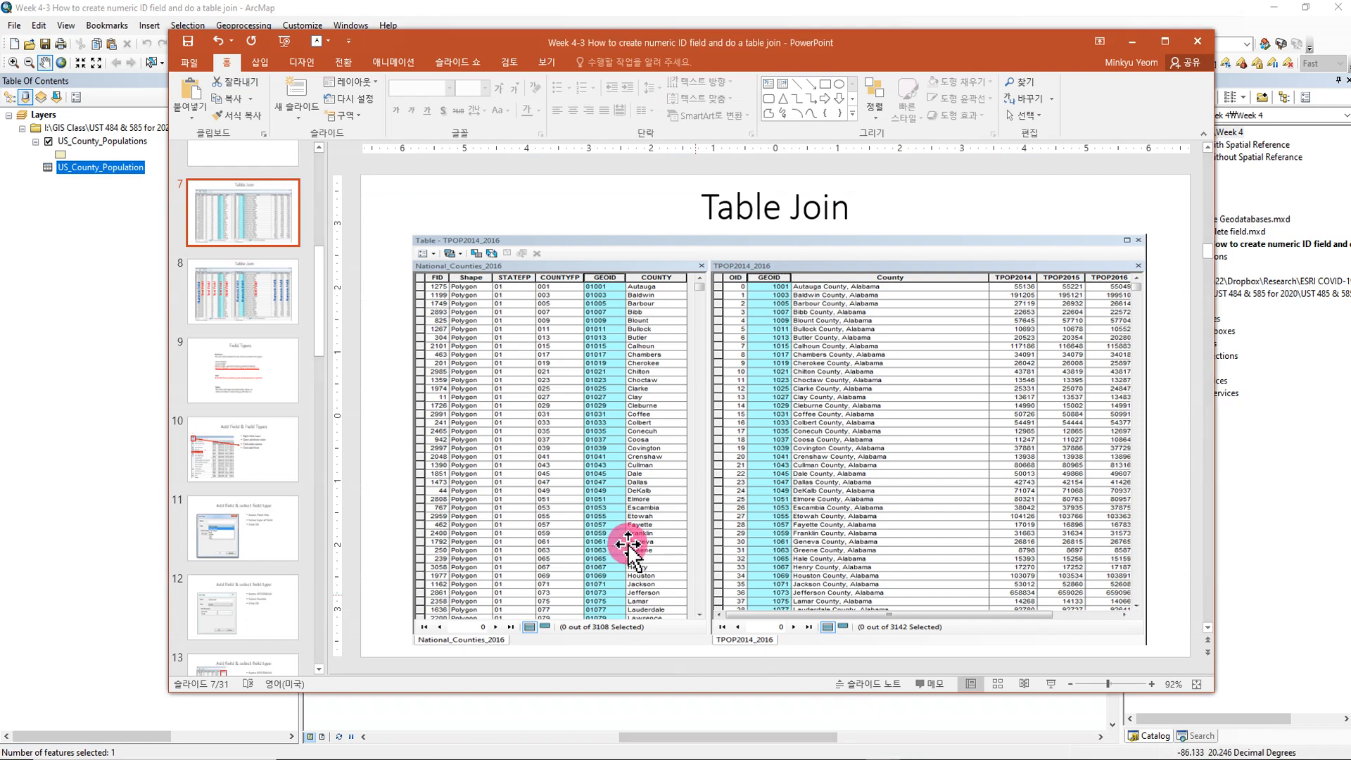
click(286, 312)
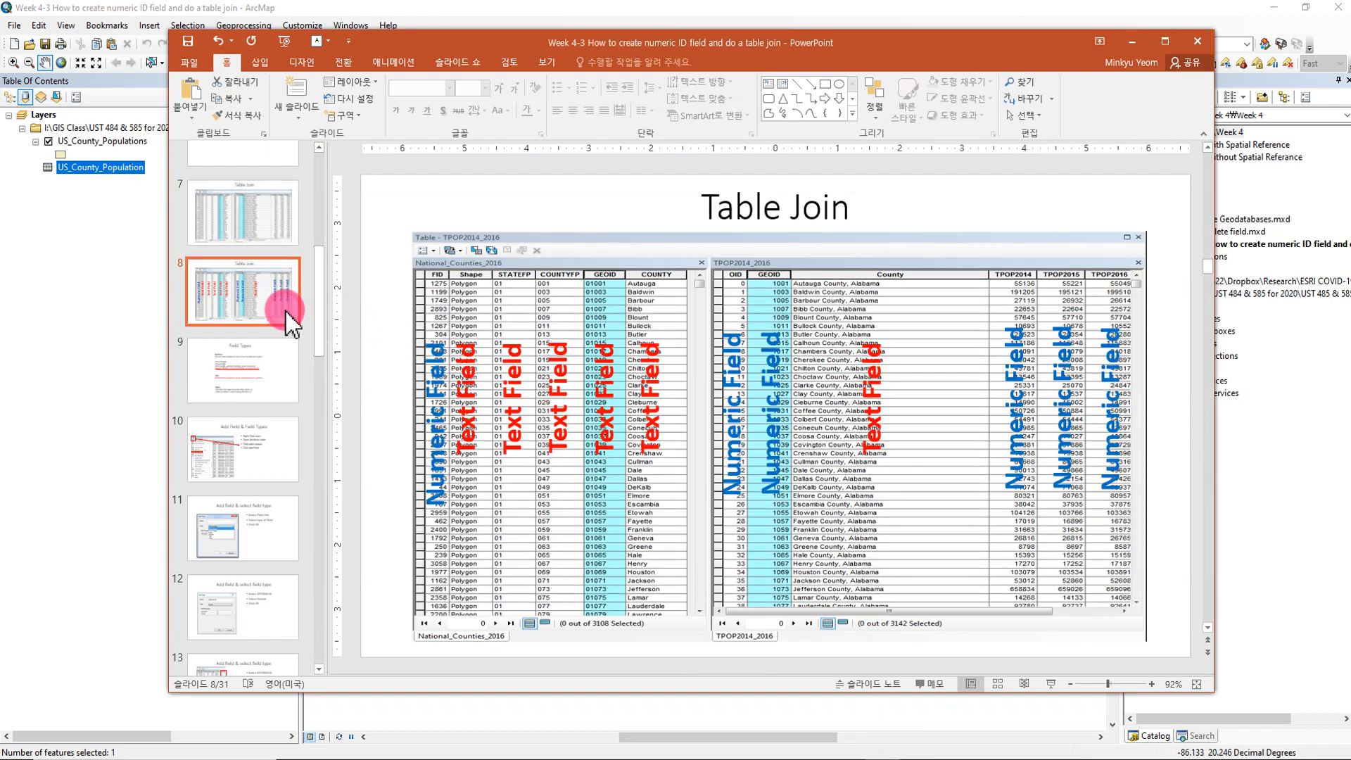
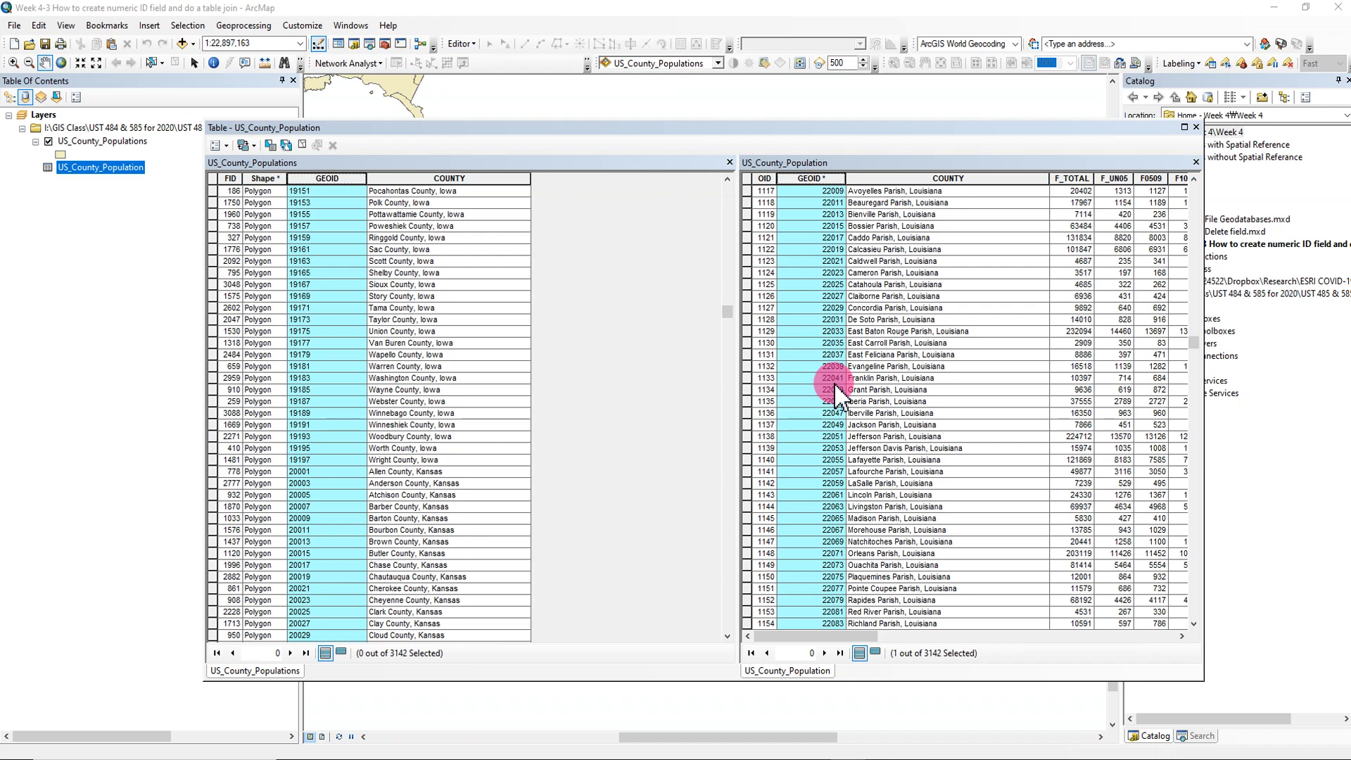
- Compare the GEOID values of the first county records in the US_County_Population and US_County_Populations tables
click(821, 178)
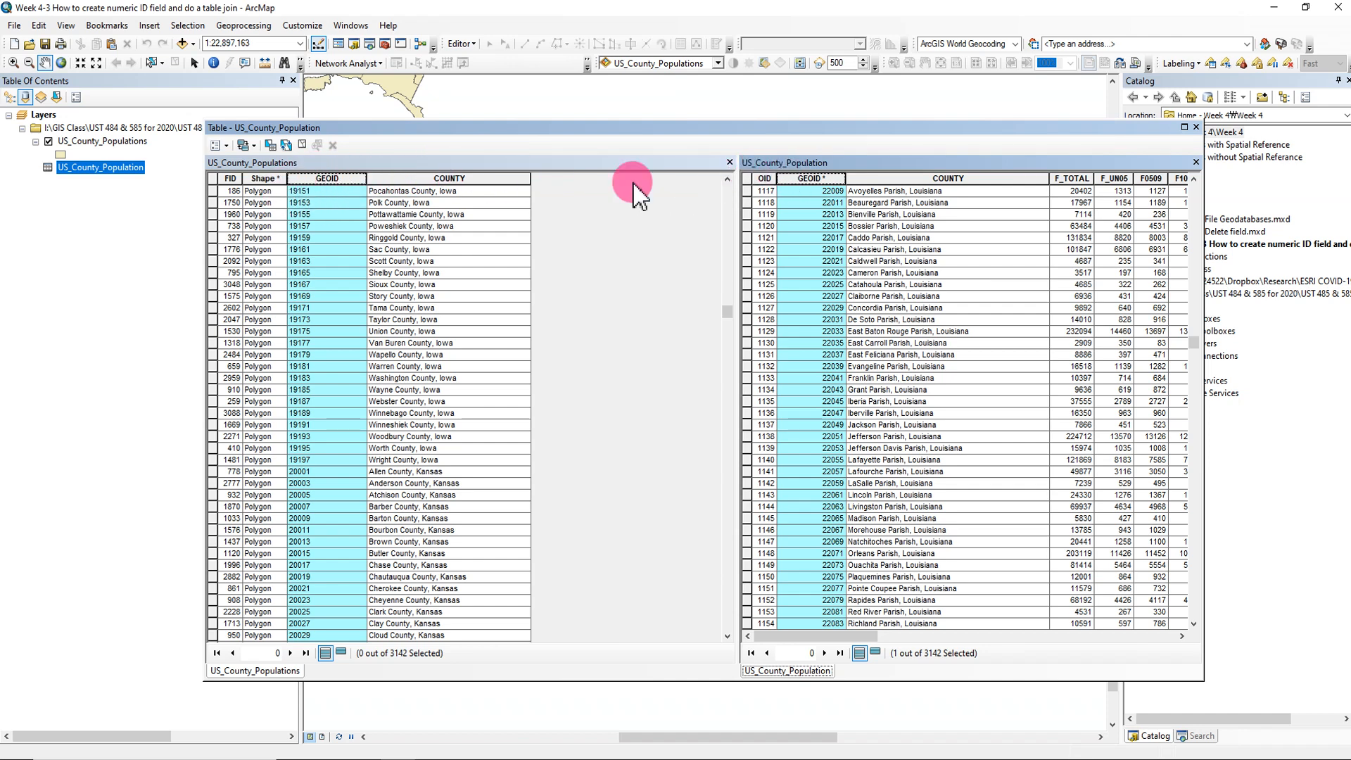
scroll(1045, 326, up, 4)
drag(1189, 366, 1200, 169)
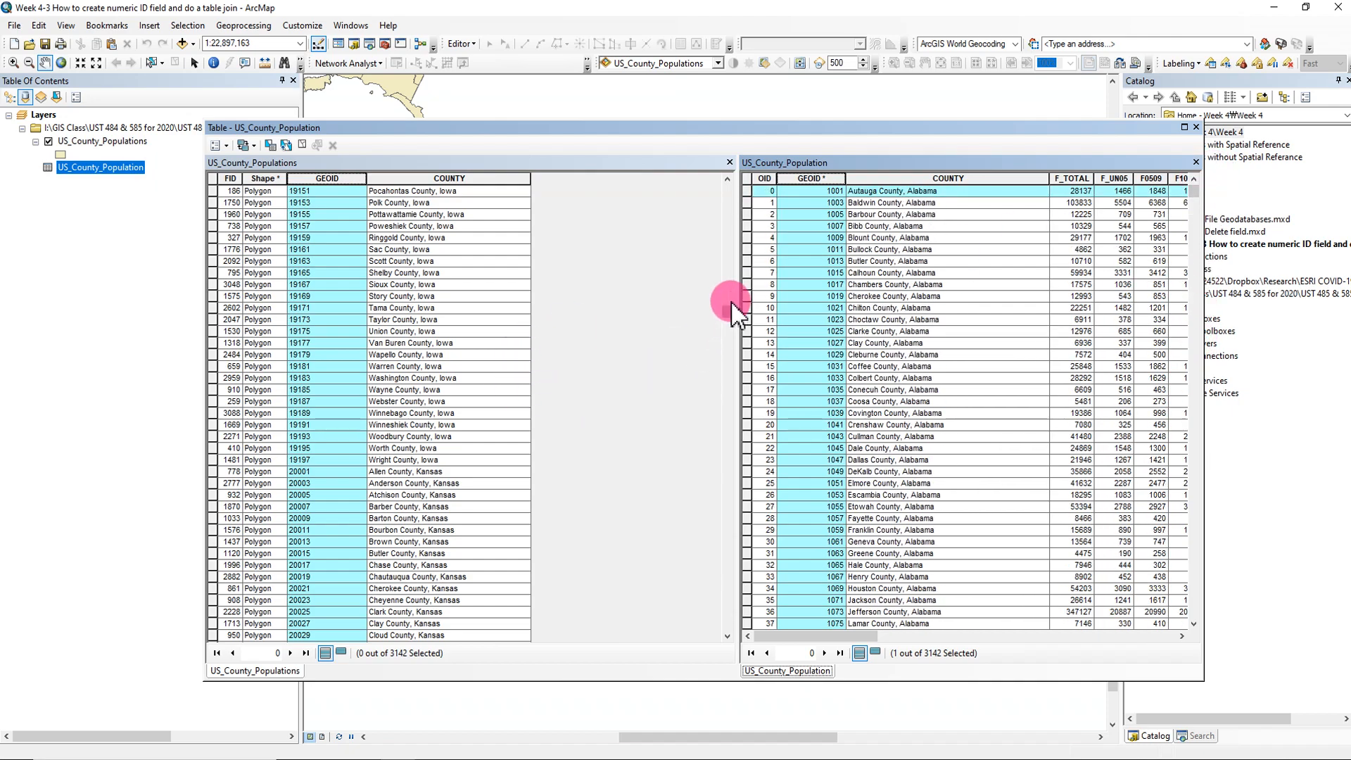
drag(728, 309, 737, 173)
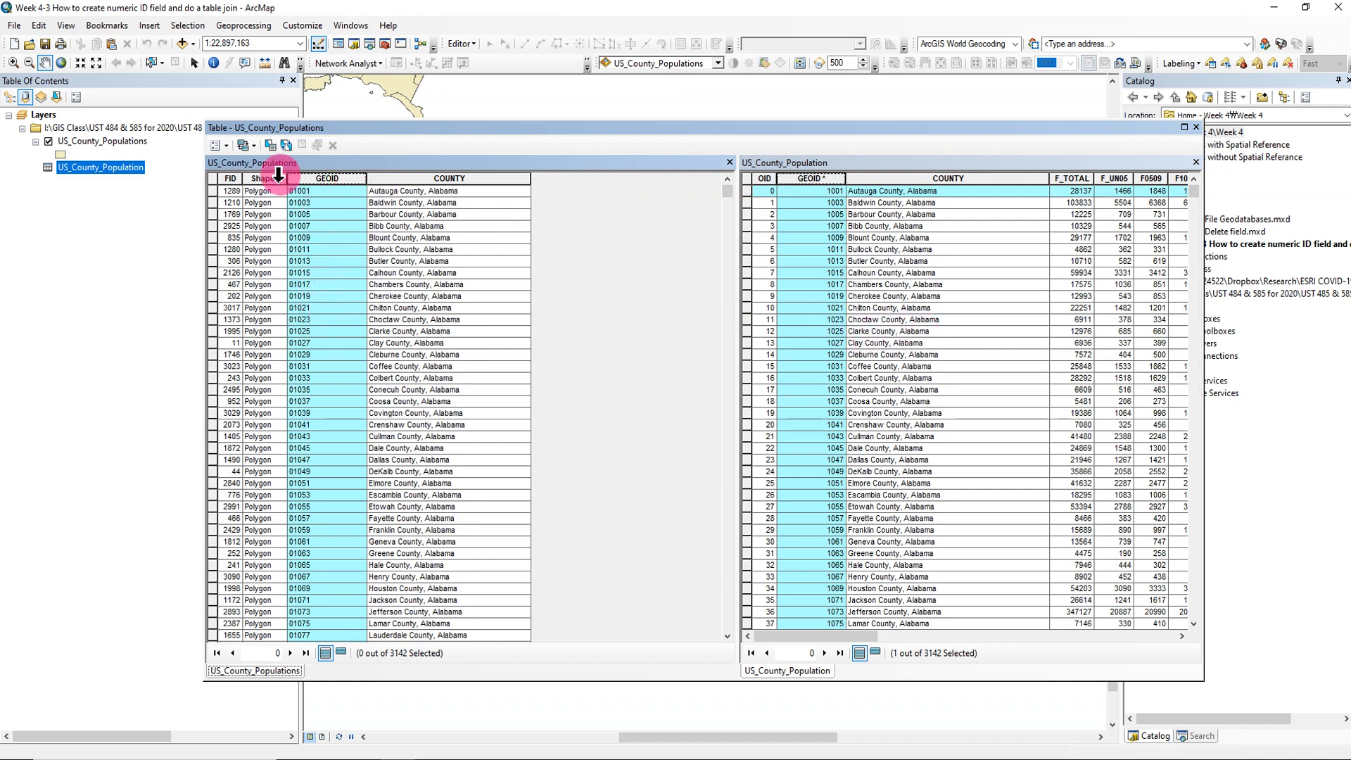
- Clear the record selection in the standalone US_County_Population table
click(911, 284)
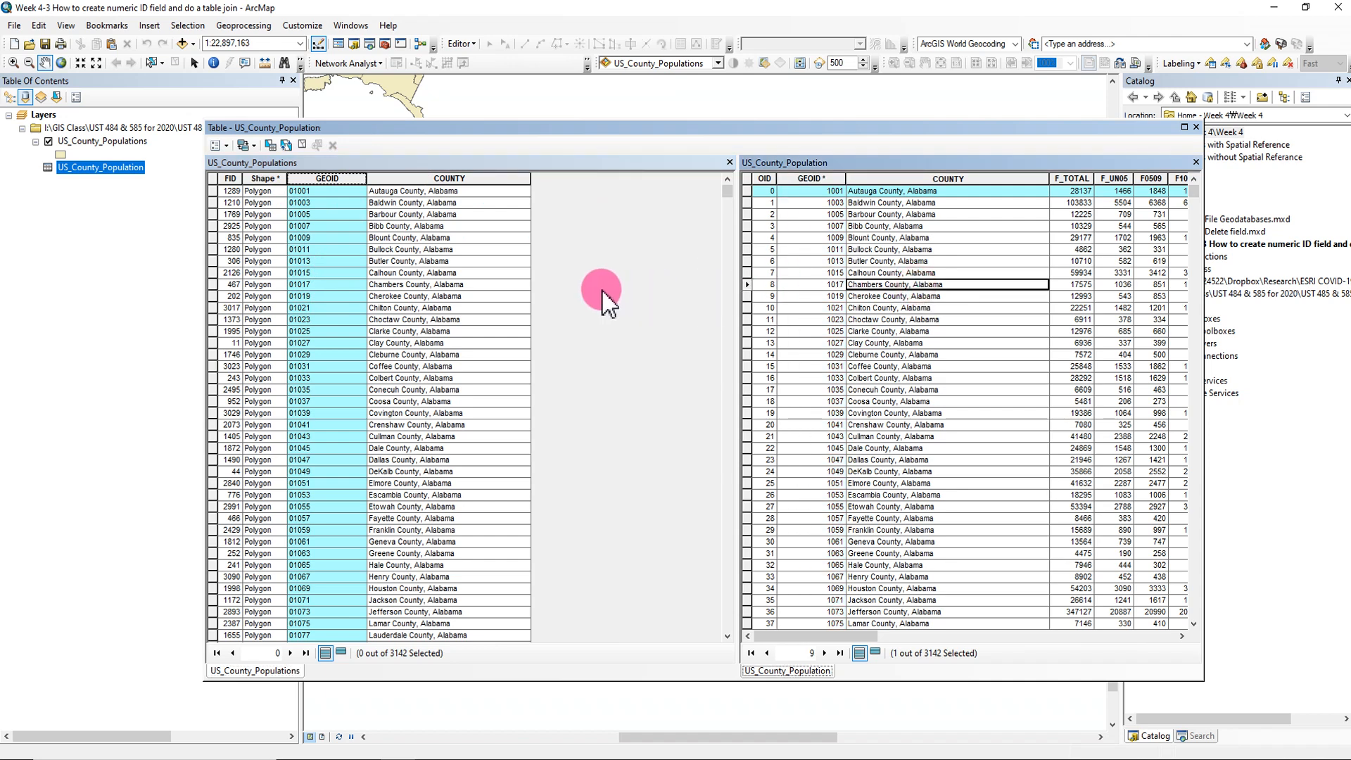
click(897, 308)
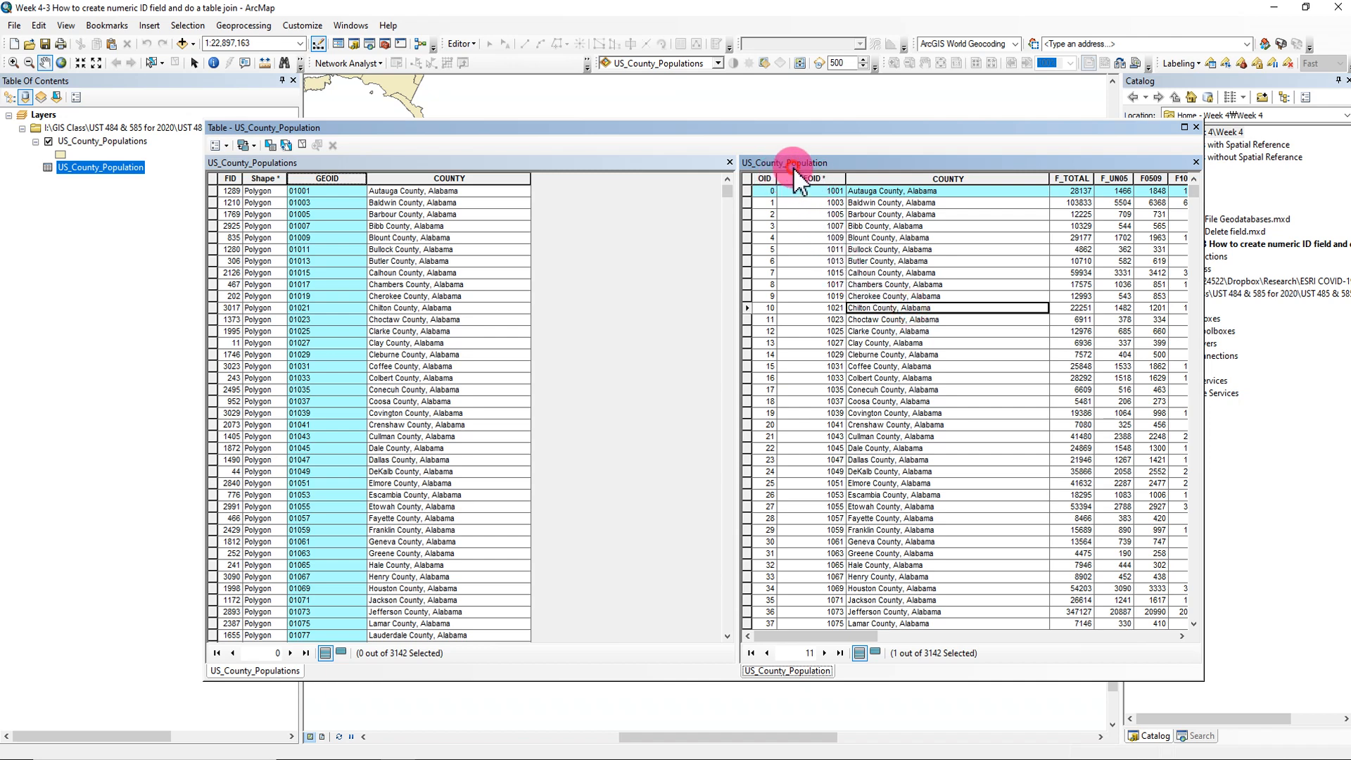
click(303, 145)
- Add a field named GEOIDNUM of type Double to the US_County_Populations table, keeping the default precision and scale
click(627, 330)
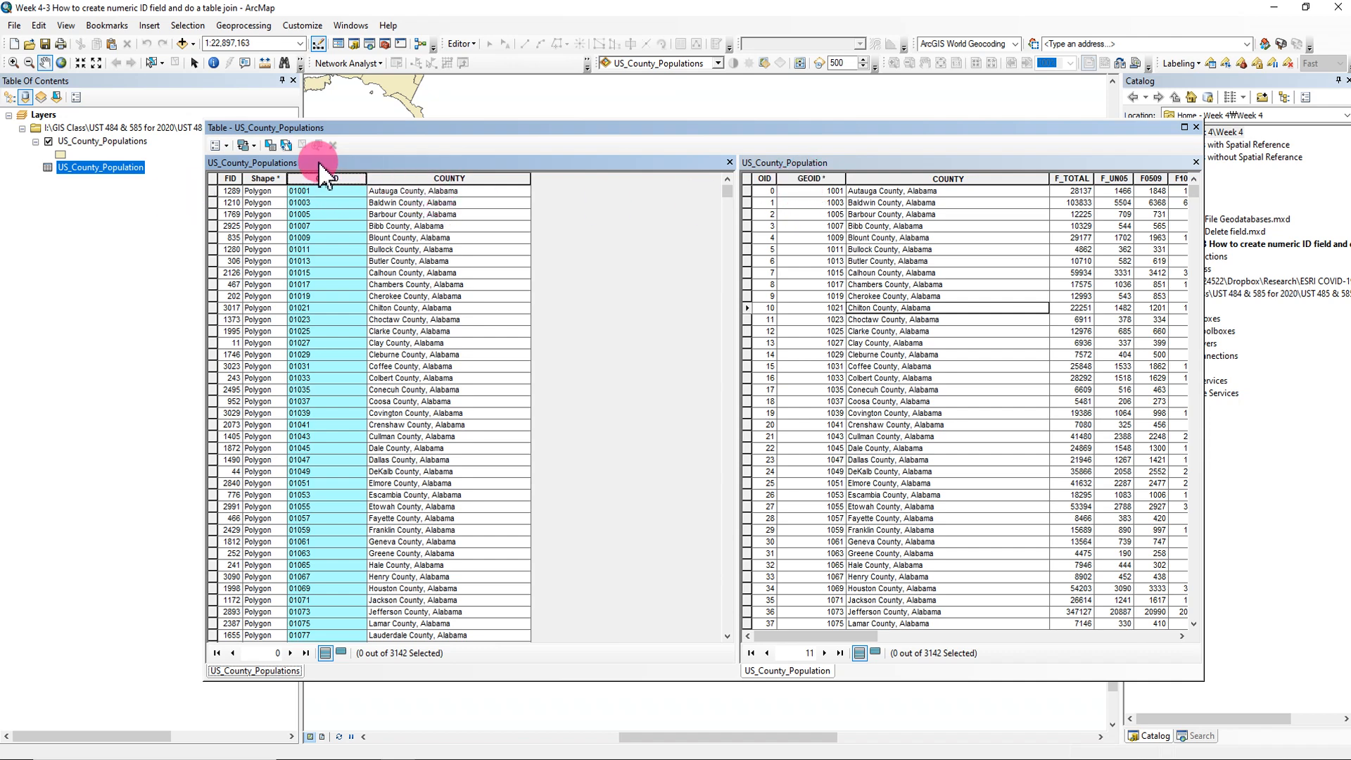
click(218, 146)
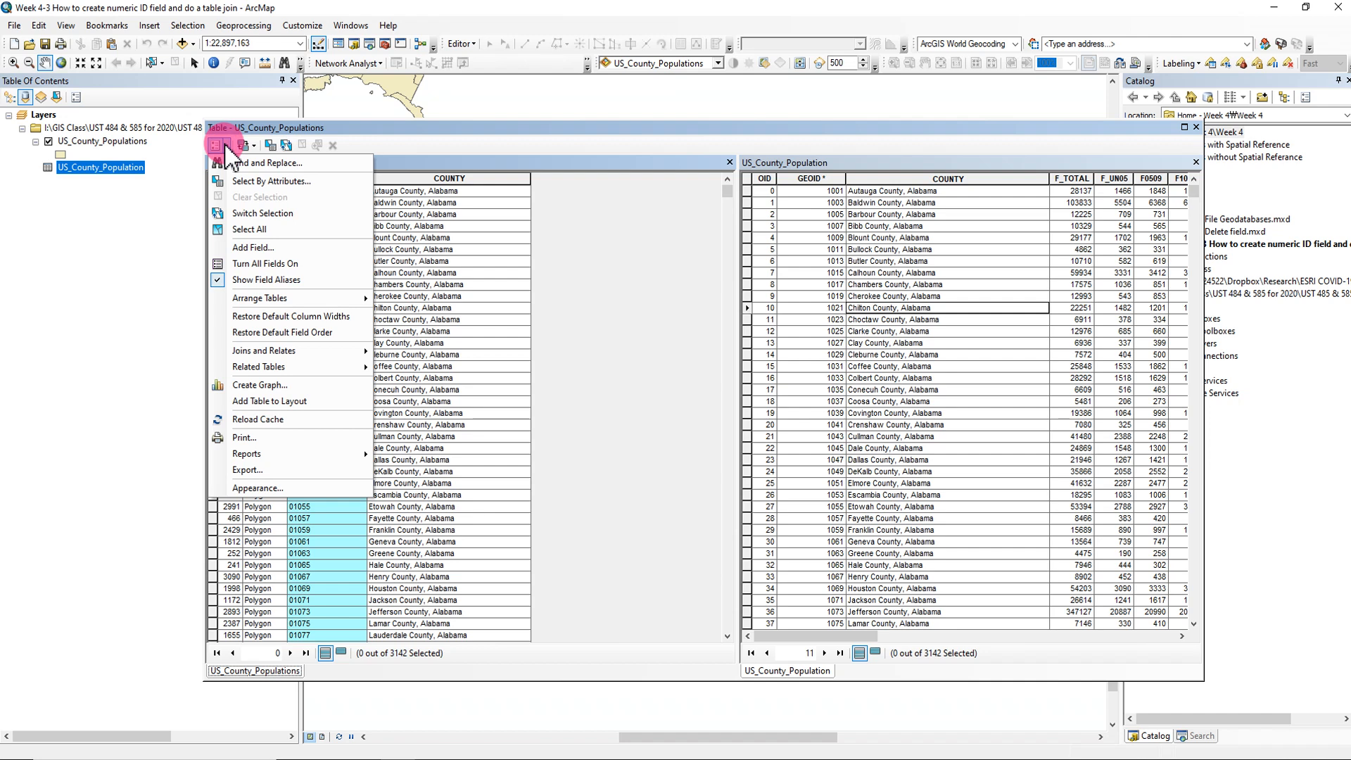
click(253, 247)
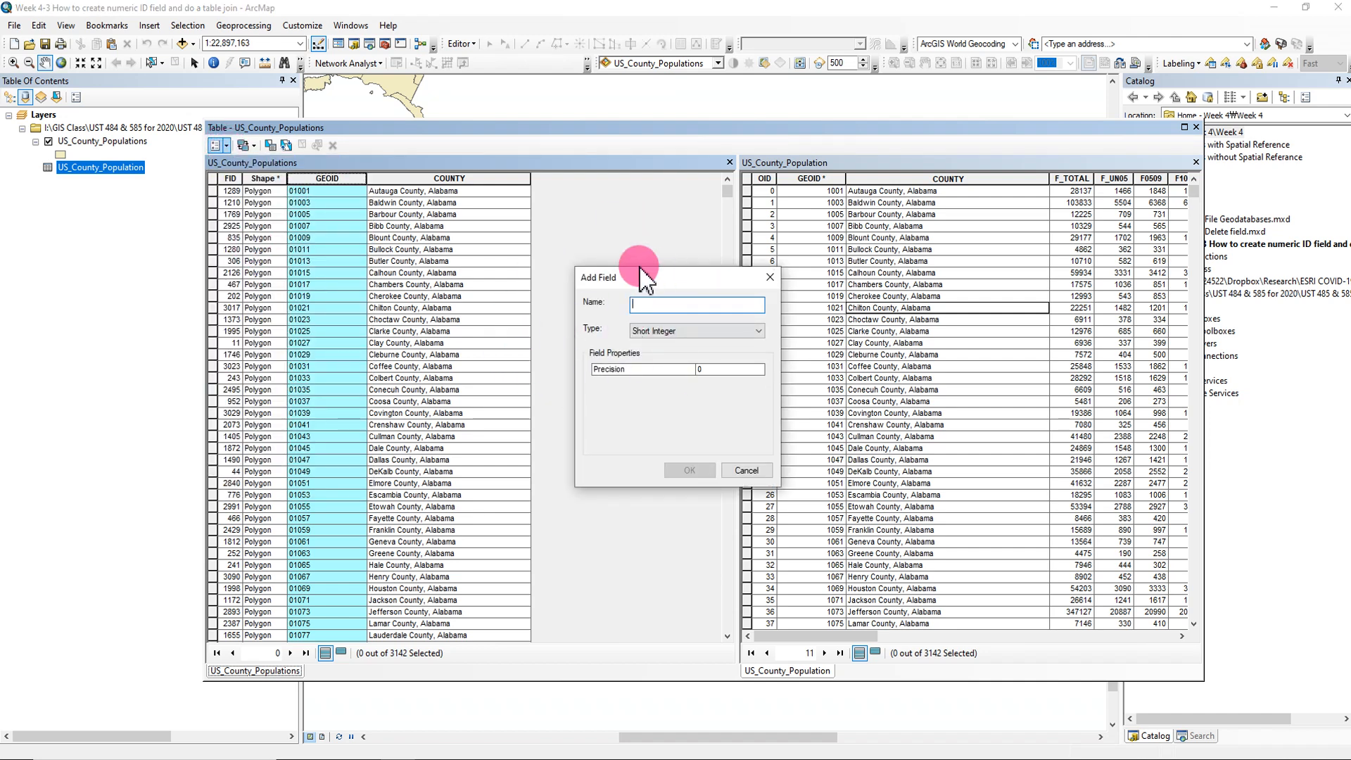
text(GEOIDNUM)
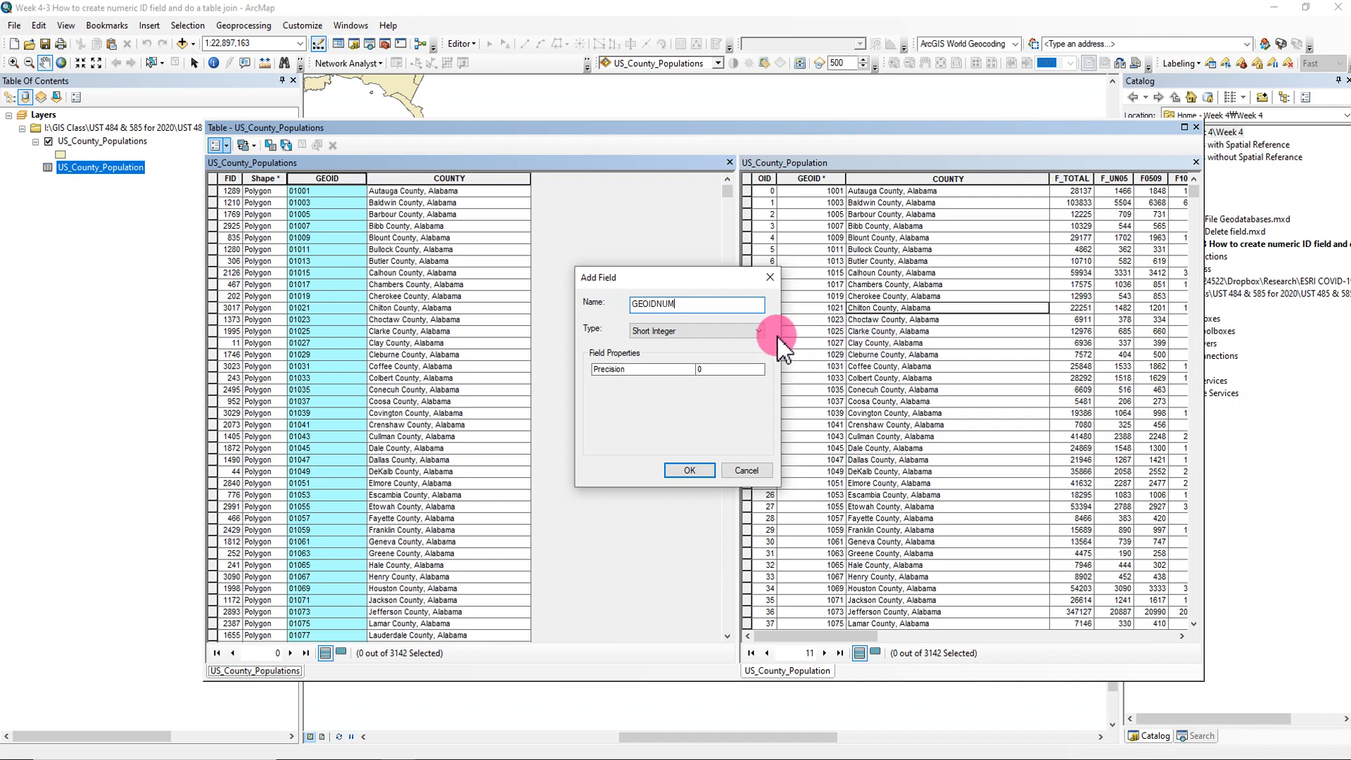
click(759, 331)
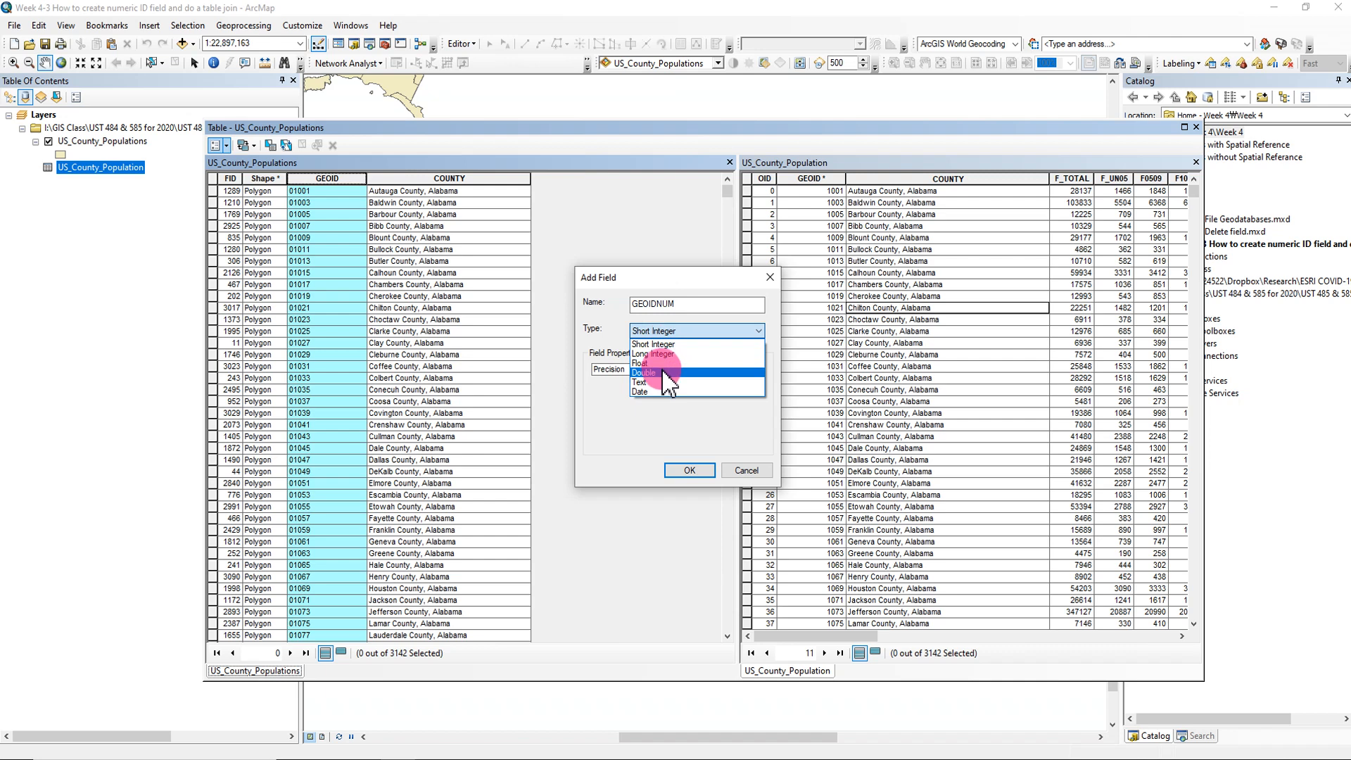
click(667, 373)
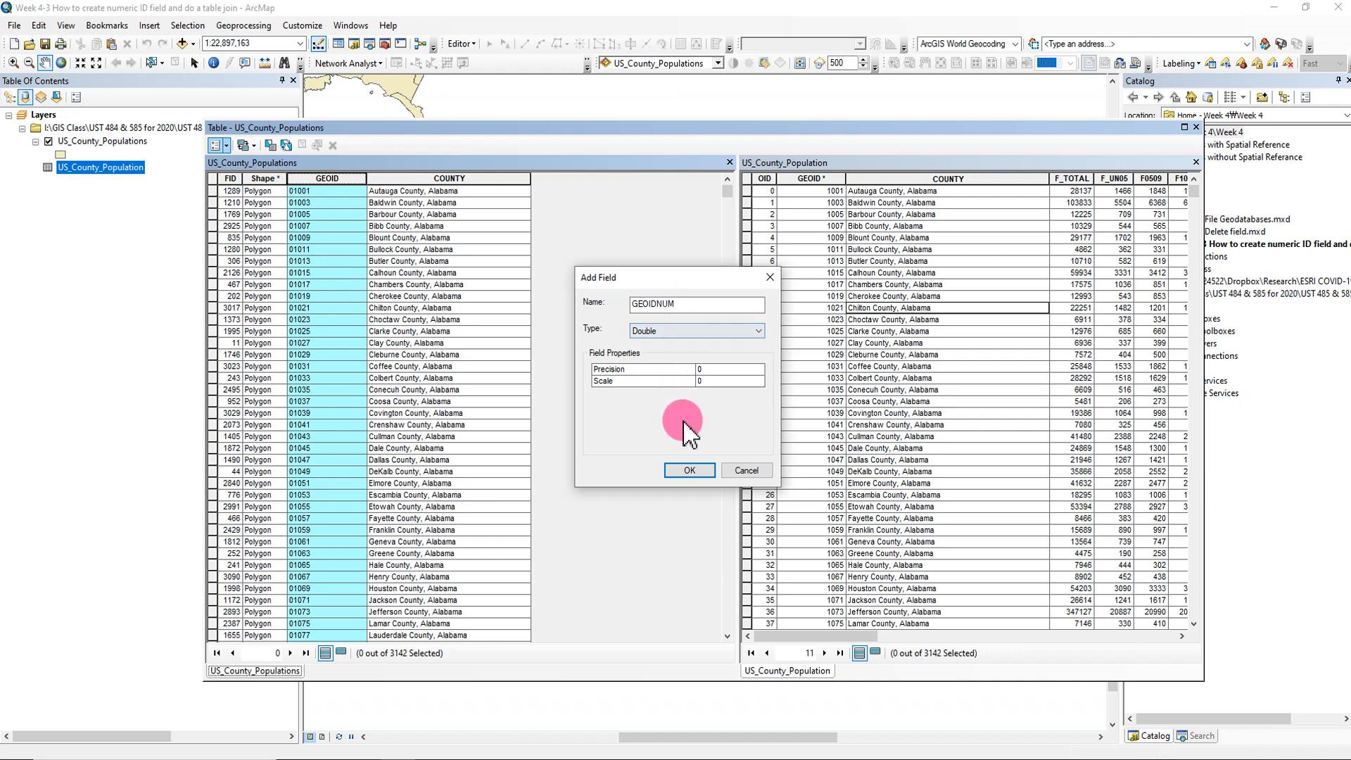
click(689, 469)
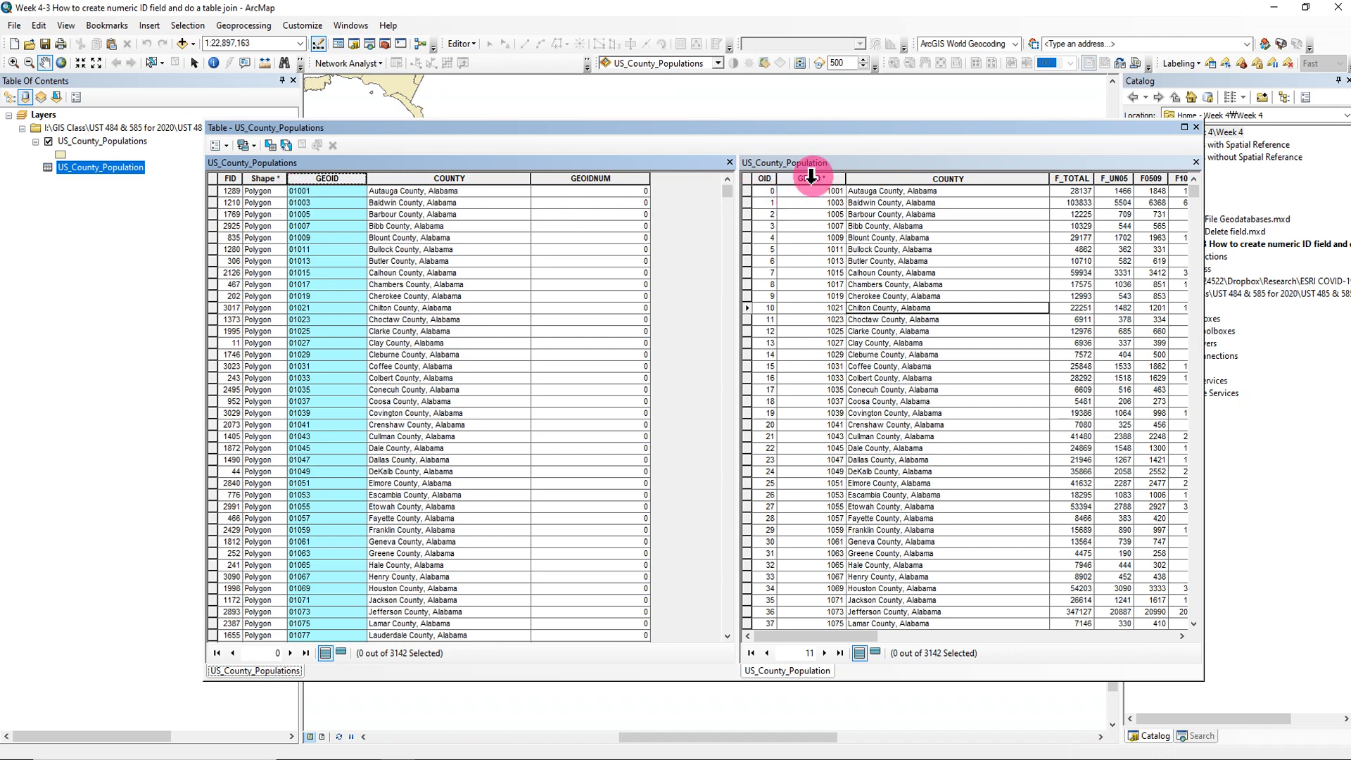
- Highlight GEOID in US_County_Population and GEOIDNUM in US_County_Populations, and open the Field Calculator for GEOIDNUM
click(813, 178)
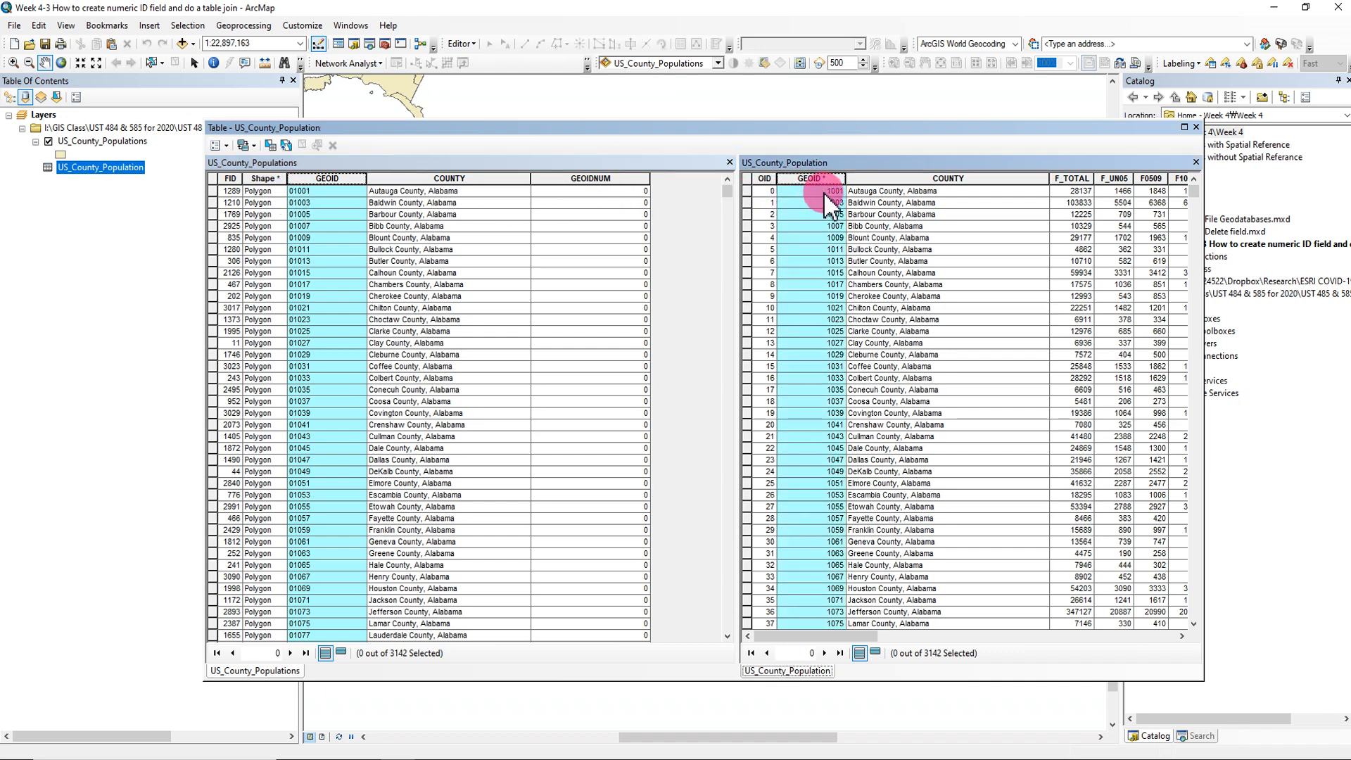
click(584, 179)
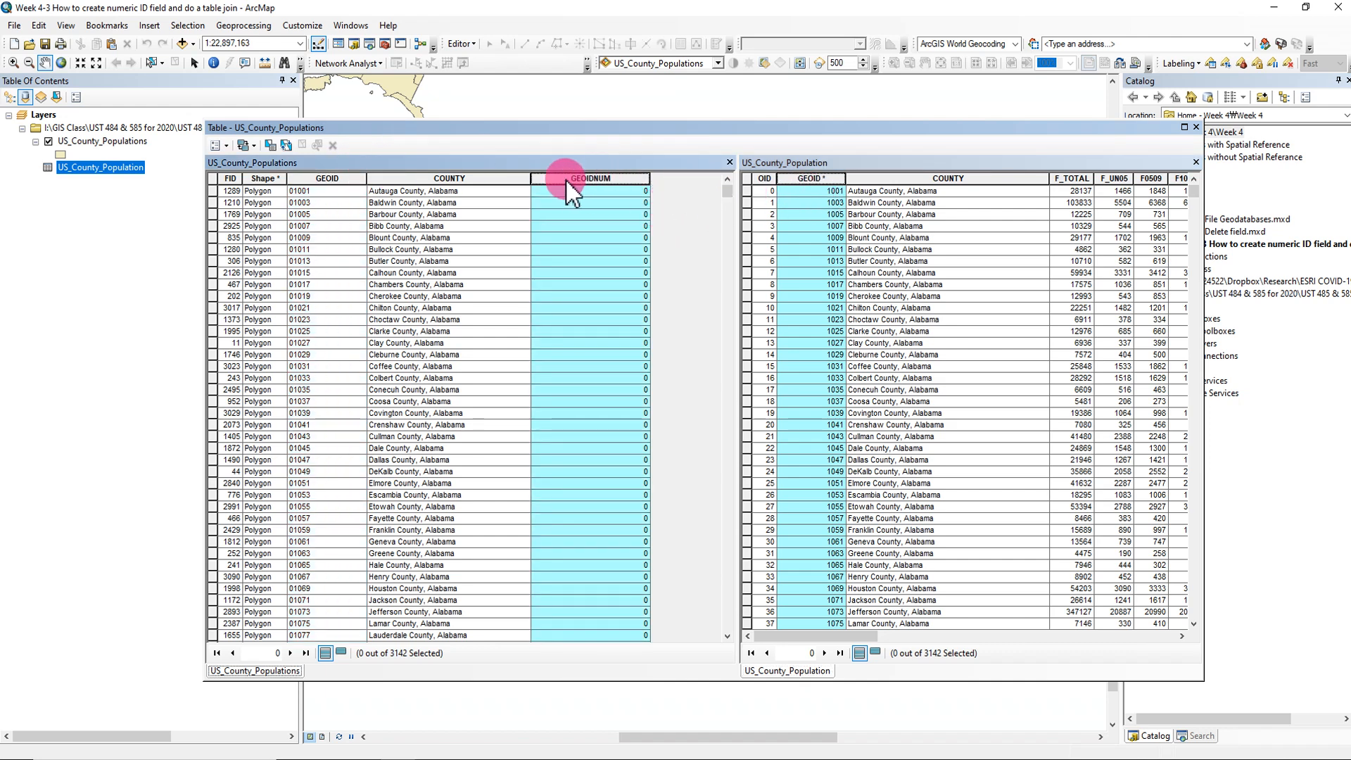
right_click(576, 190)
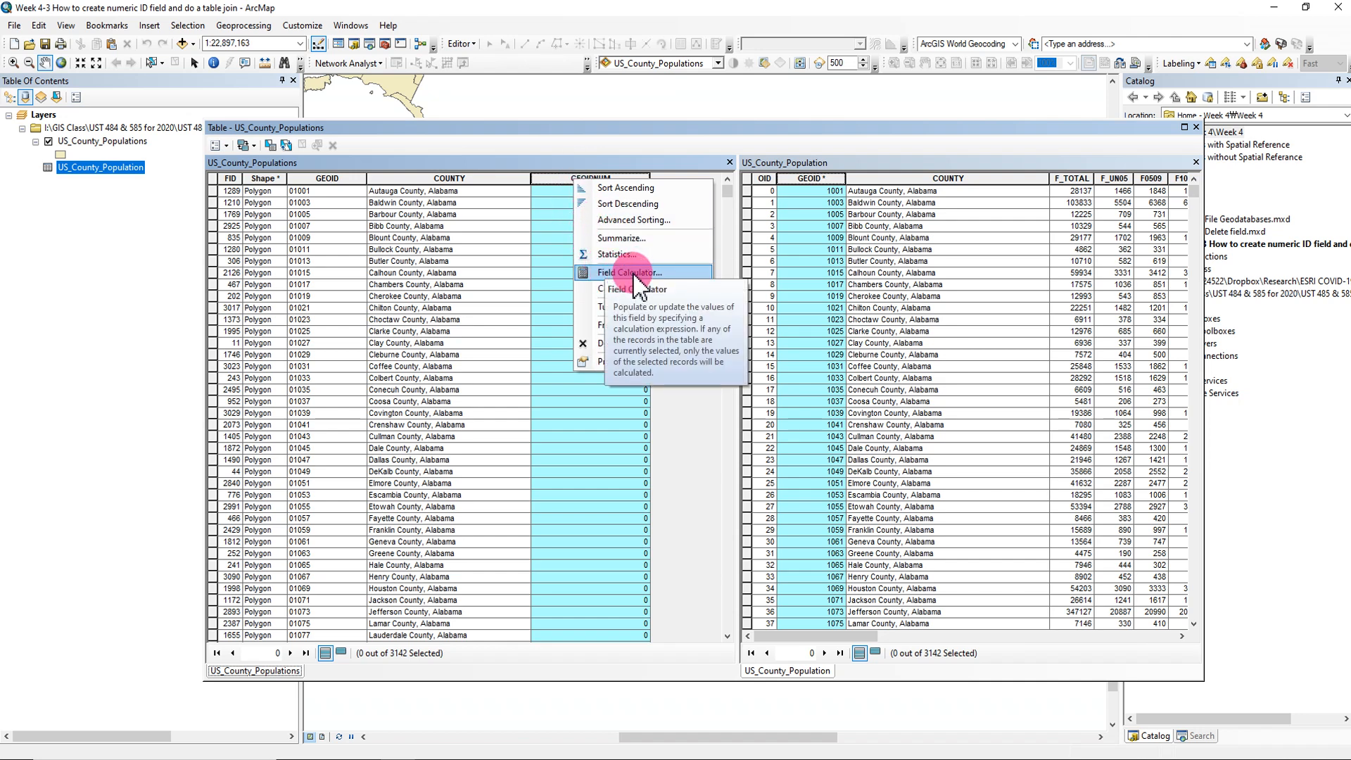
click(637, 278)
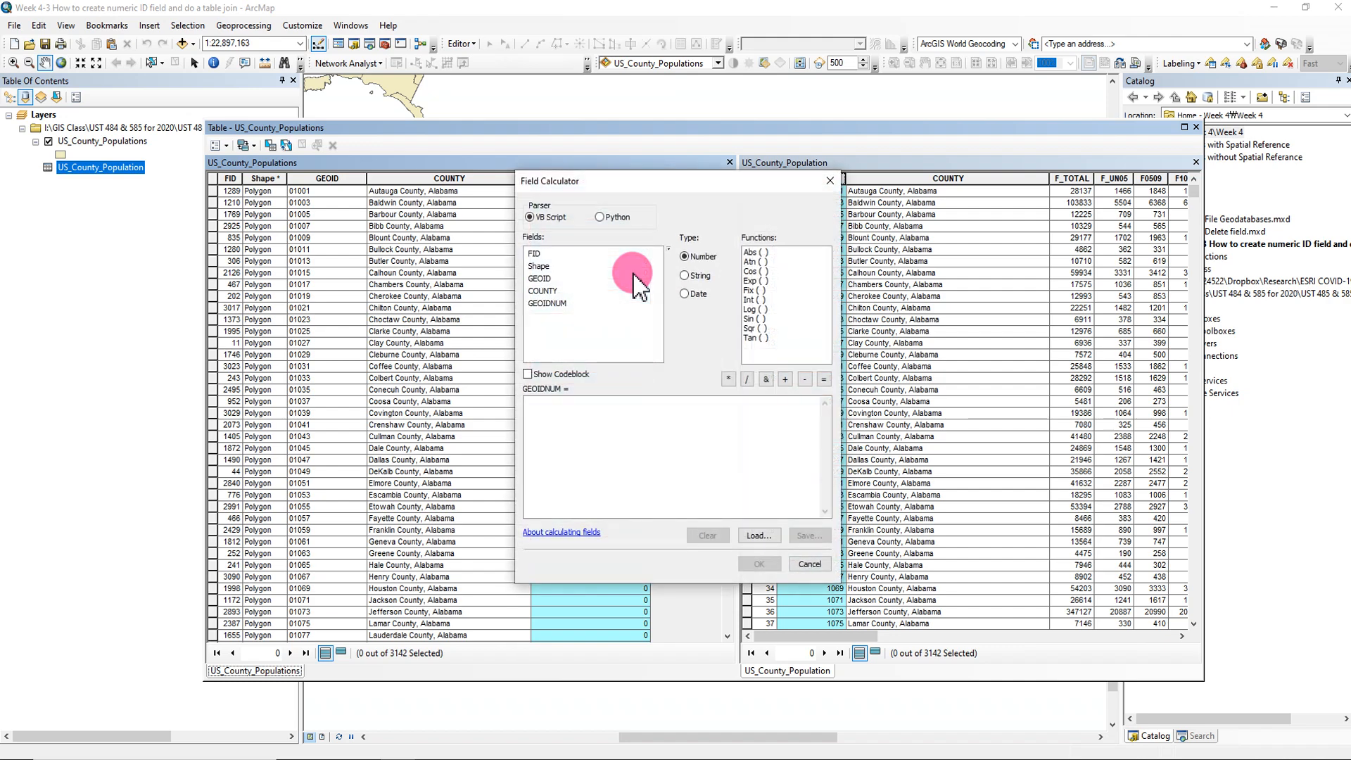
- Switch to the PowerPoint presentation, review slides 14 to 17 on field calculation and table join, and return to ArcMap
click(865, 754)
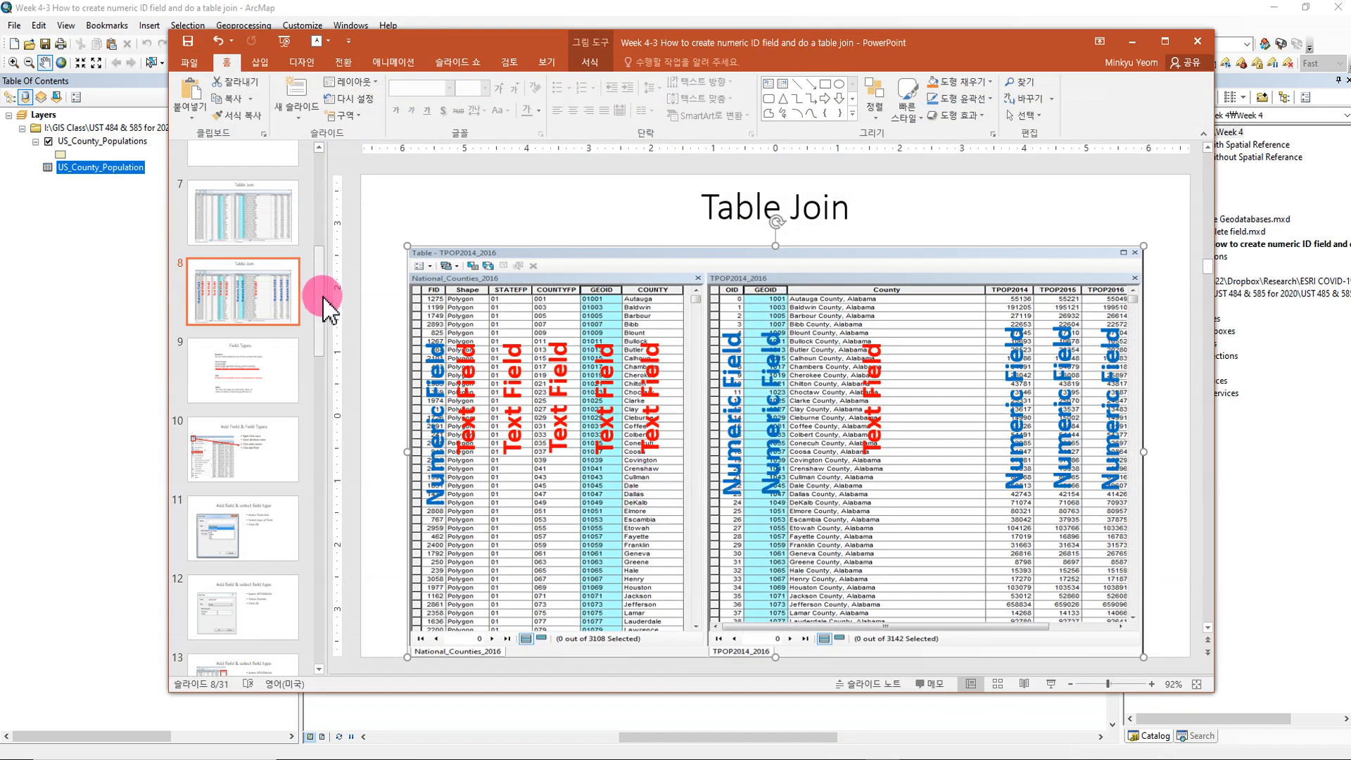
drag(324, 299, 331, 407)
click(296, 367)
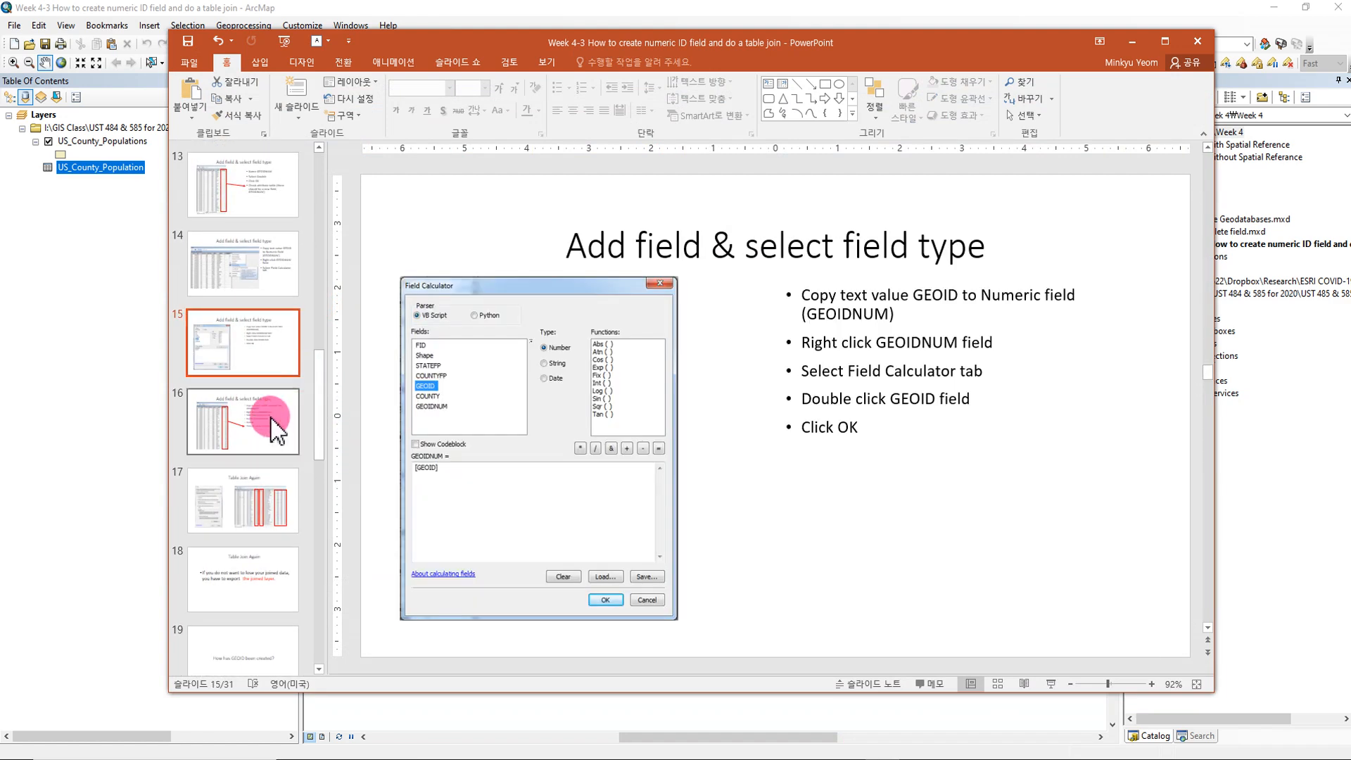
click(246, 418)
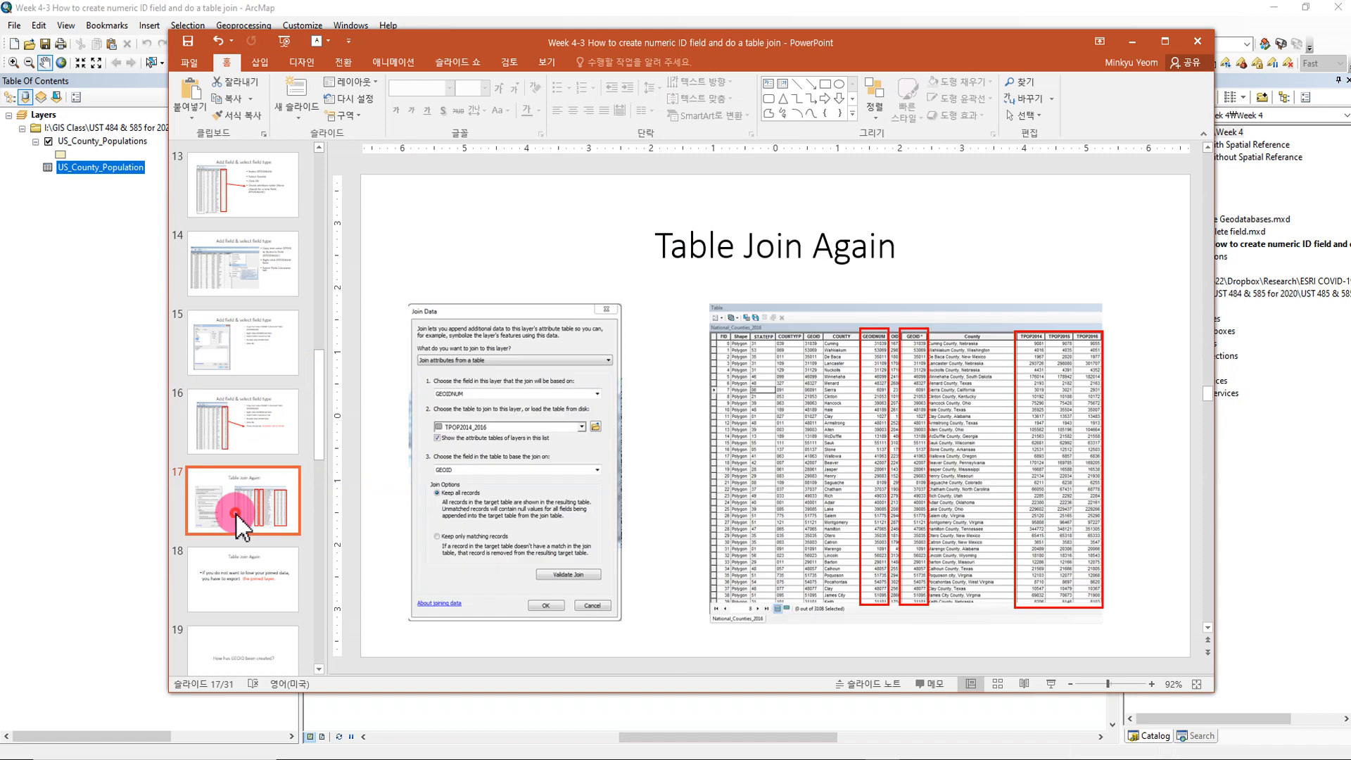
click(246, 341)
click(265, 256)
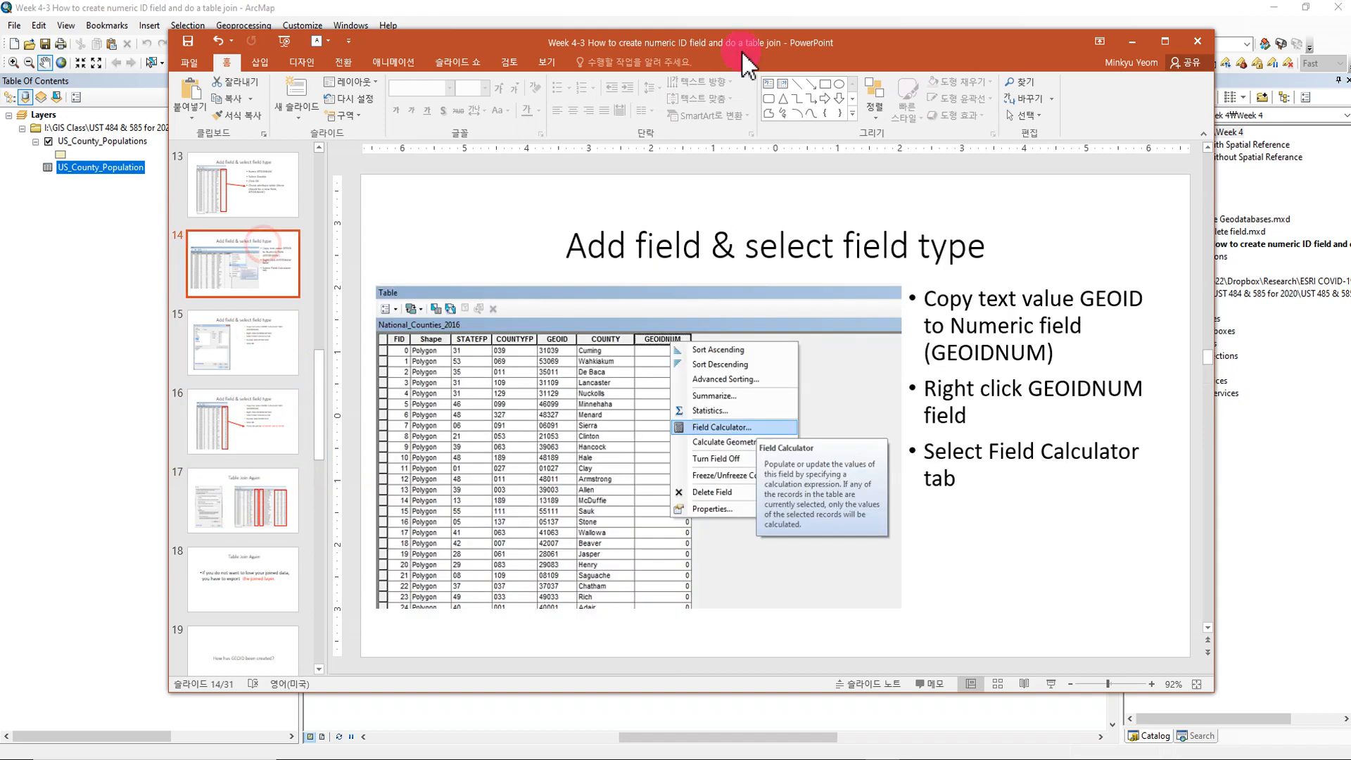
click(1132, 44)
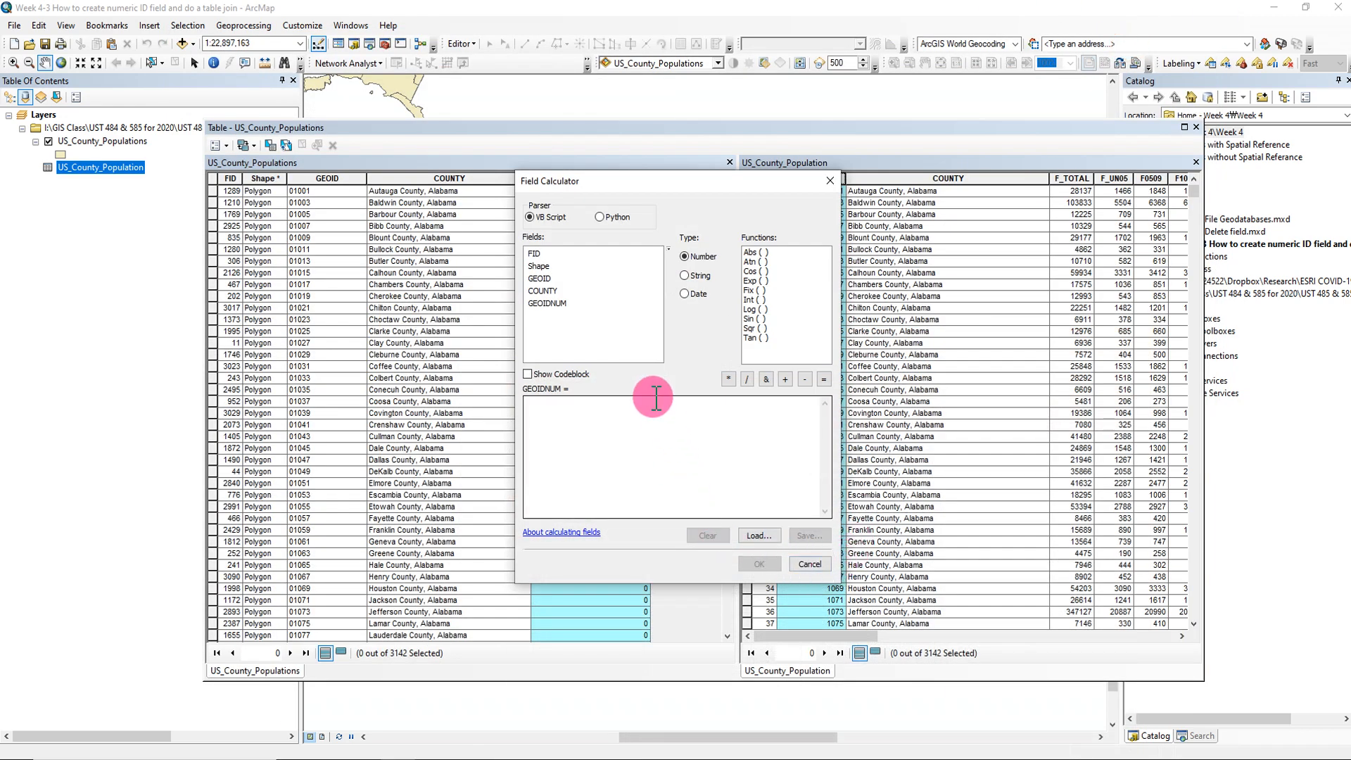
- Calculate GEOIDNUM with the expression [GEOID] to copy the text IDs into the numeric field
double_click(545, 280)
drag(563, 403, 515, 406)
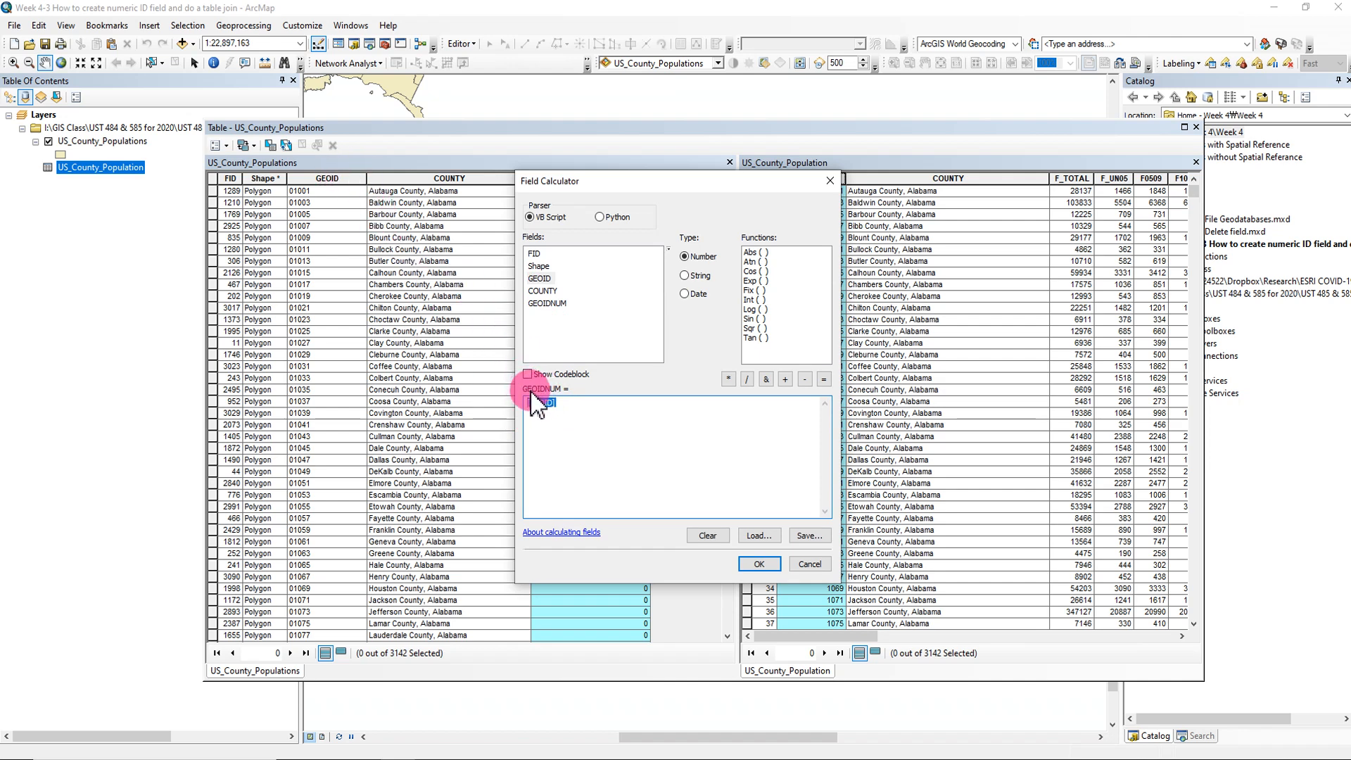
drag(532, 396, 553, 397)
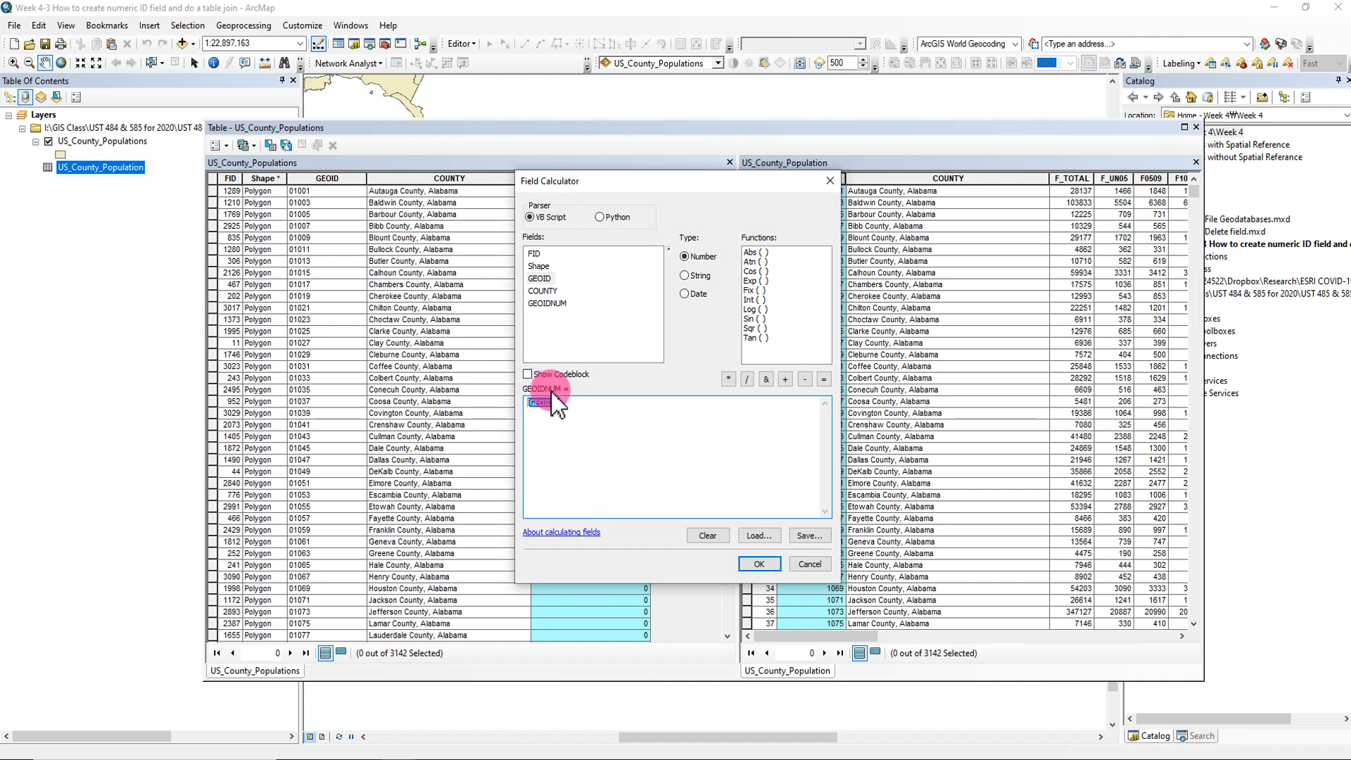
click(761, 563)
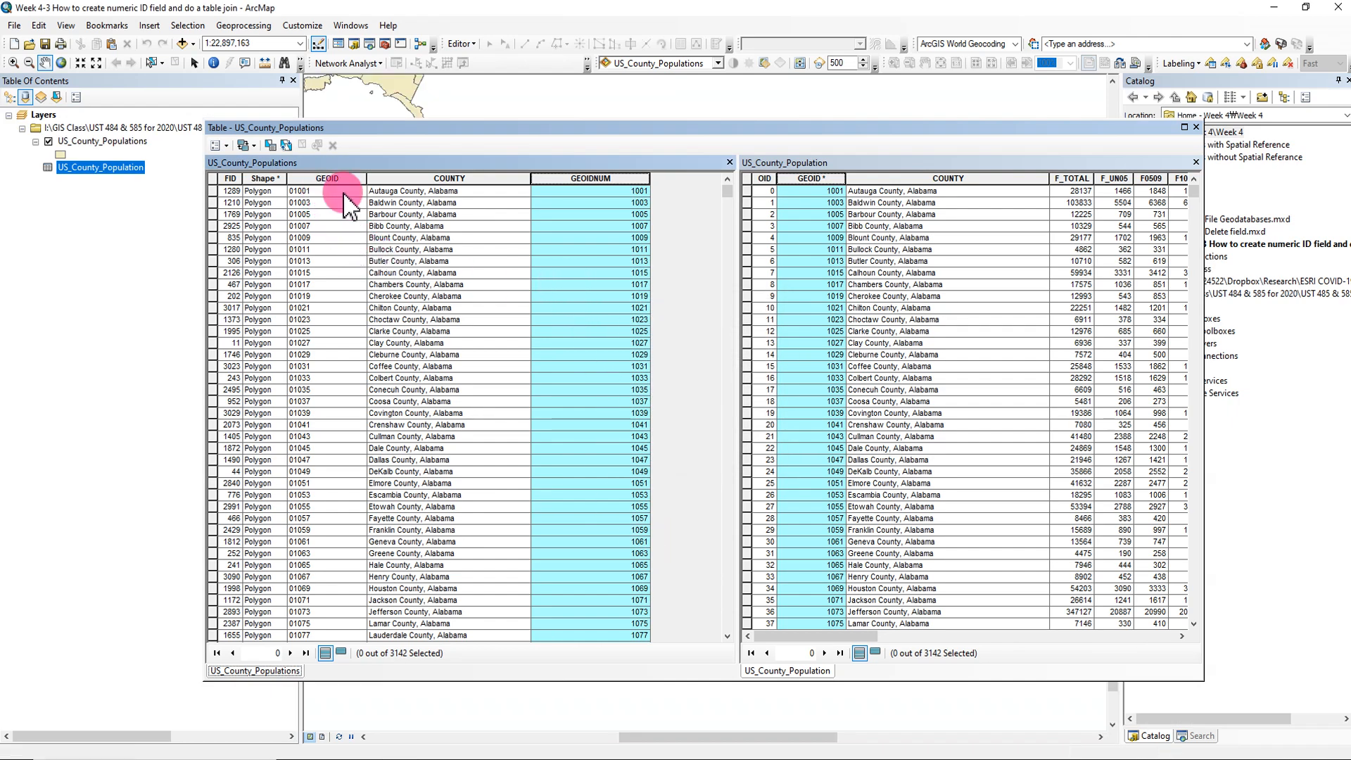
- Narrow the GEOIDNUM column in US_County_Populations and highlight it together with GEOID in US_County_Population for comparison
click(814, 166)
click(605, 204)
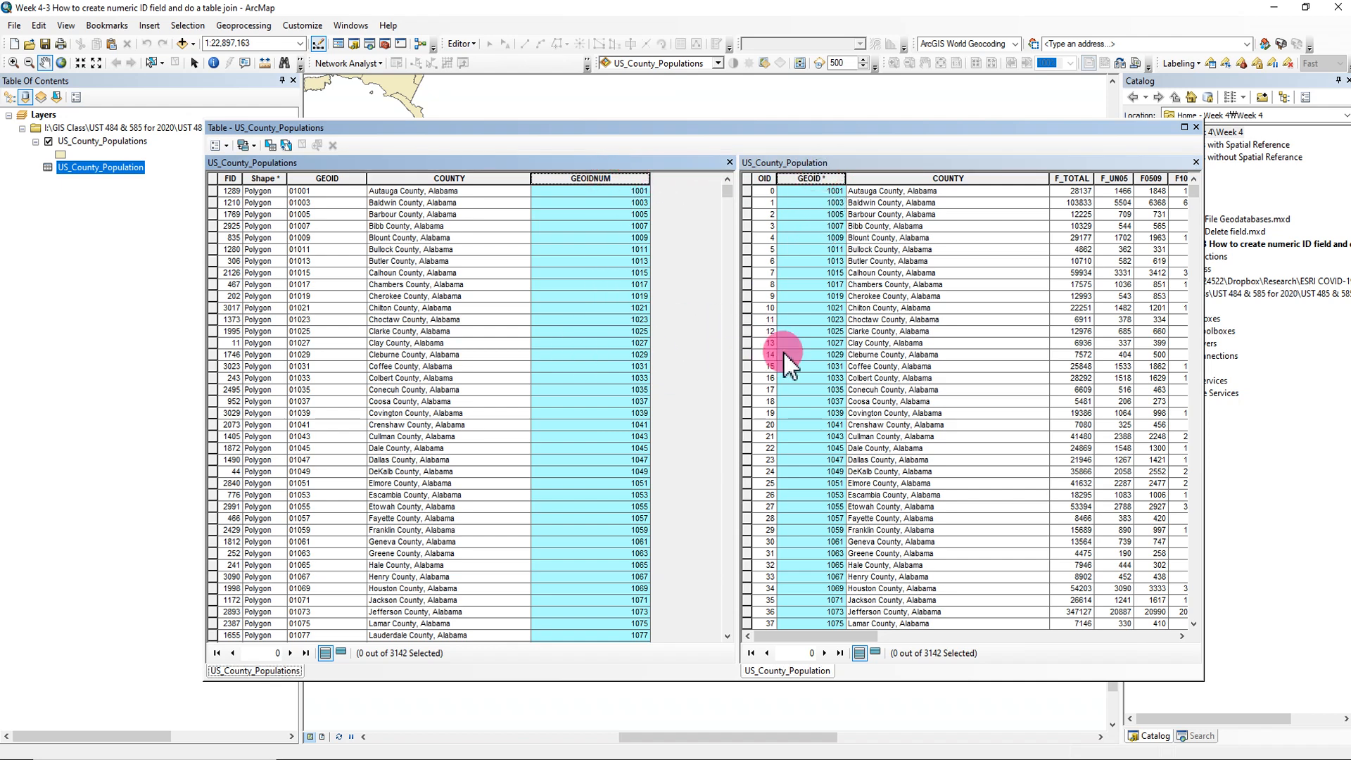
drag(650, 182, 610, 182)
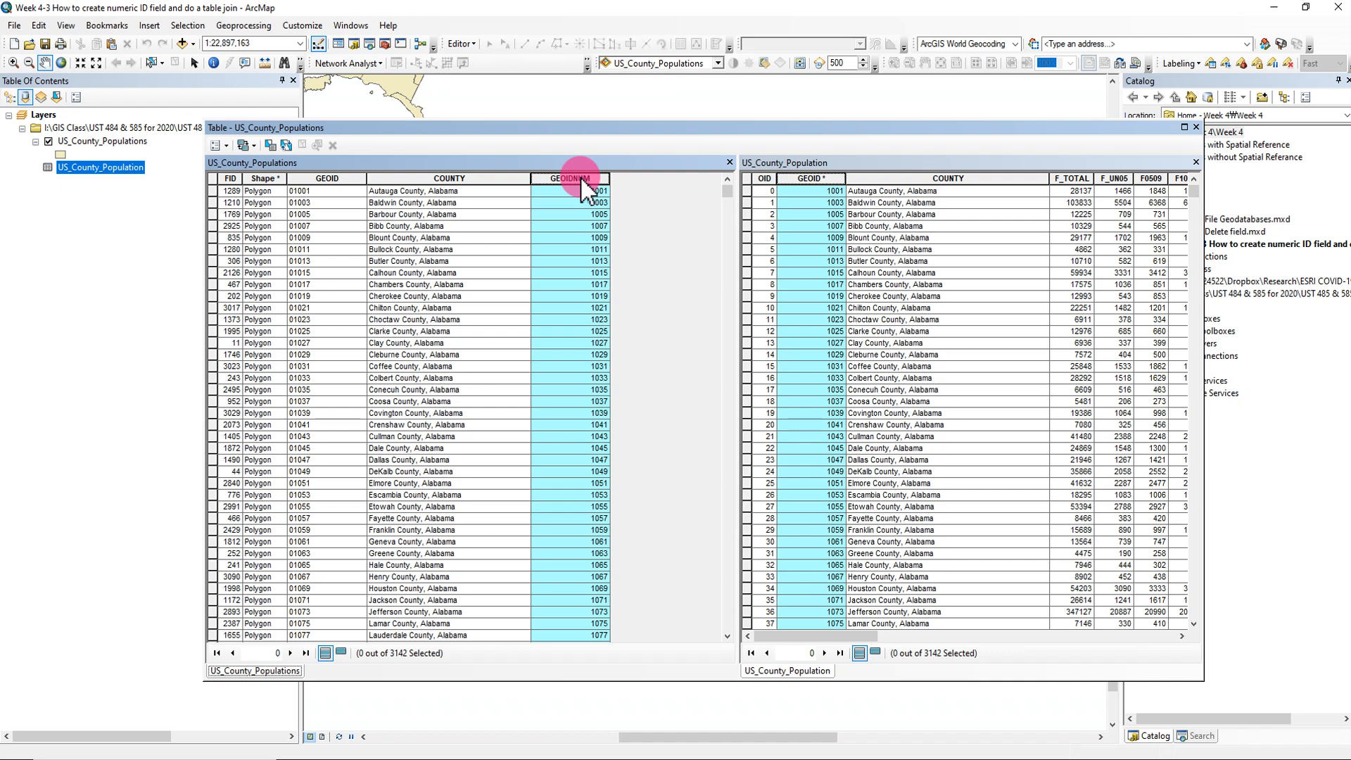
click(331, 190)
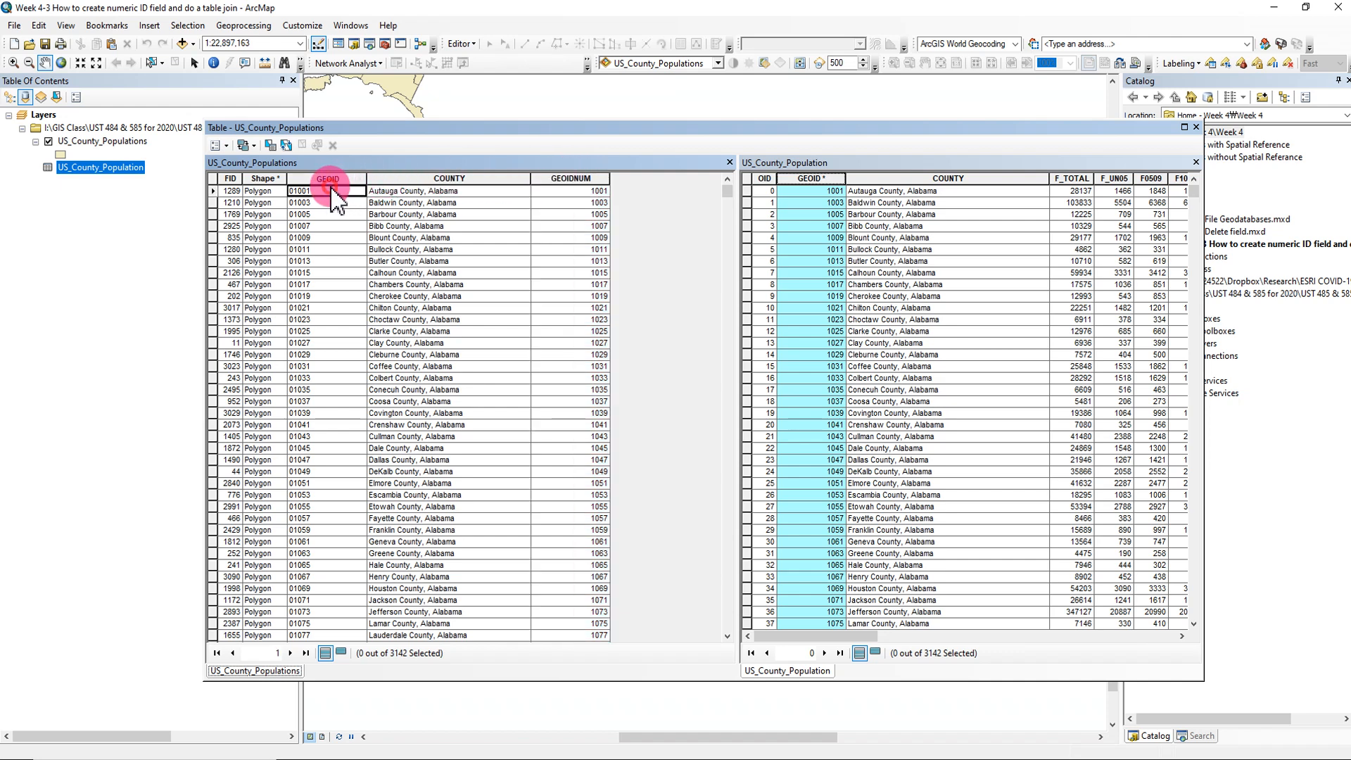
click(325, 178)
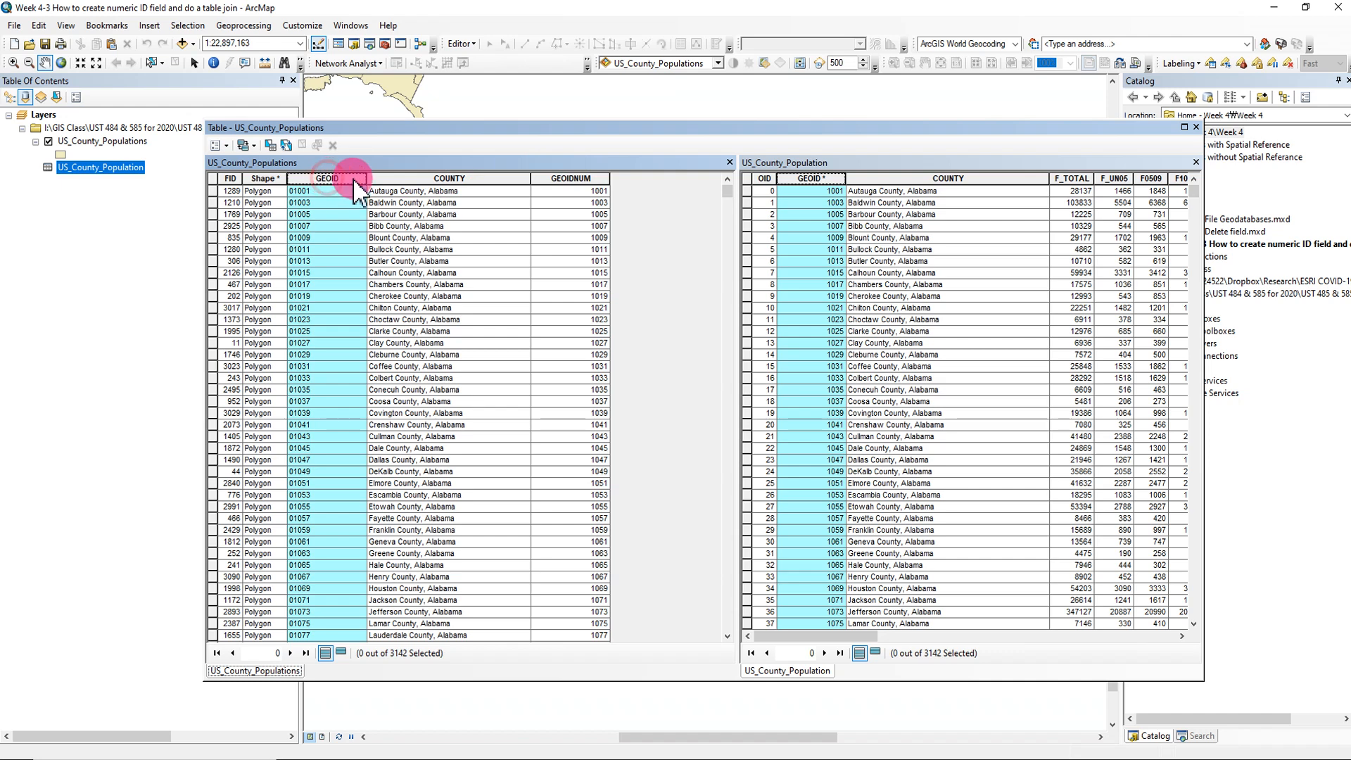
click(586, 178)
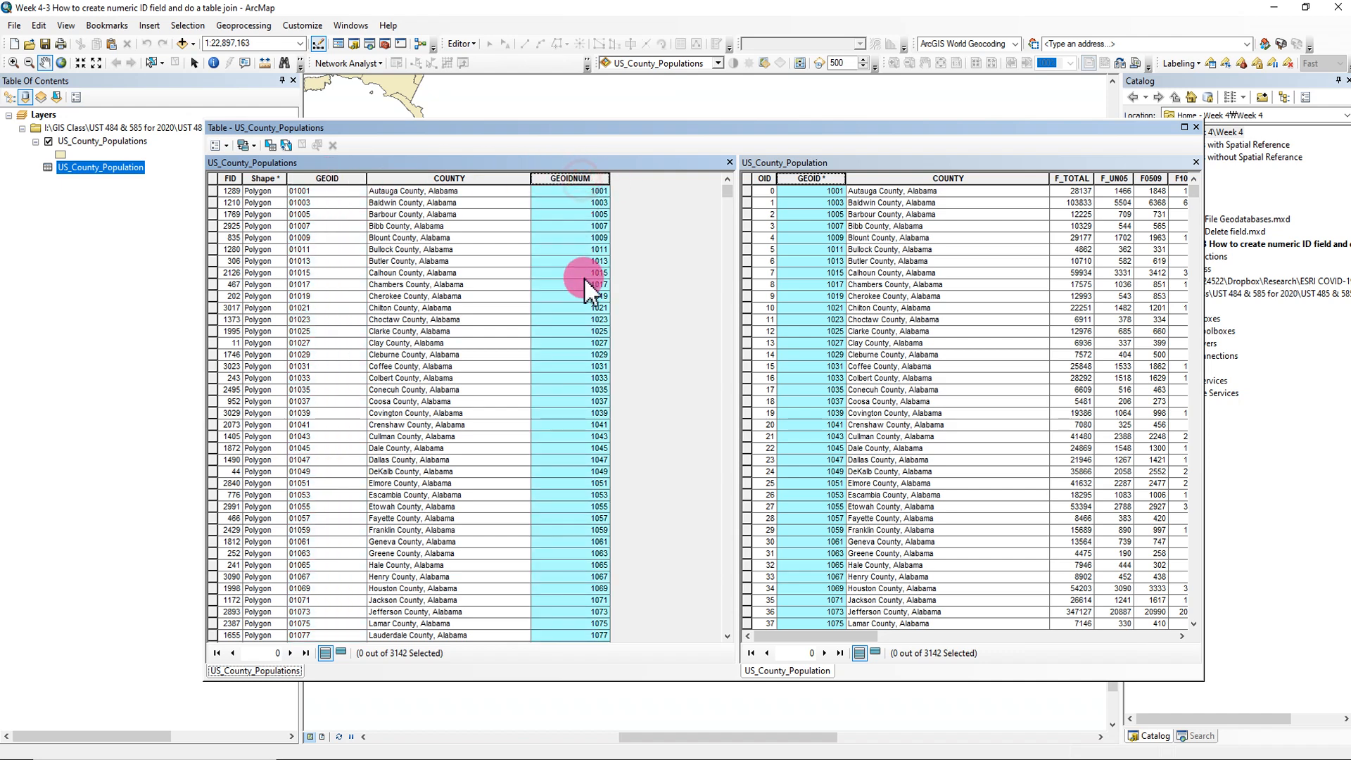
click(832, 184)
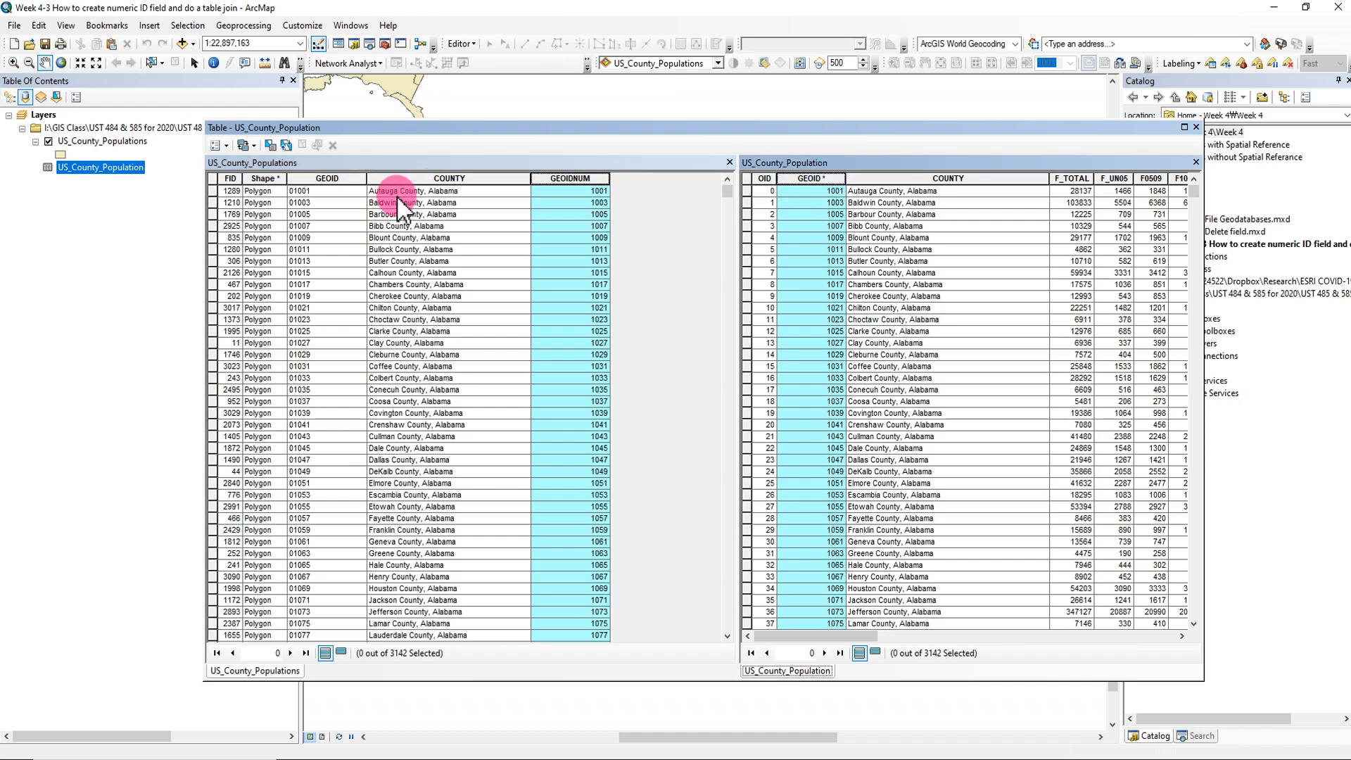
- Move the table window off the Catalog tree and examine the last population columns of US_County_Population
drag(797, 133, 677, 116)
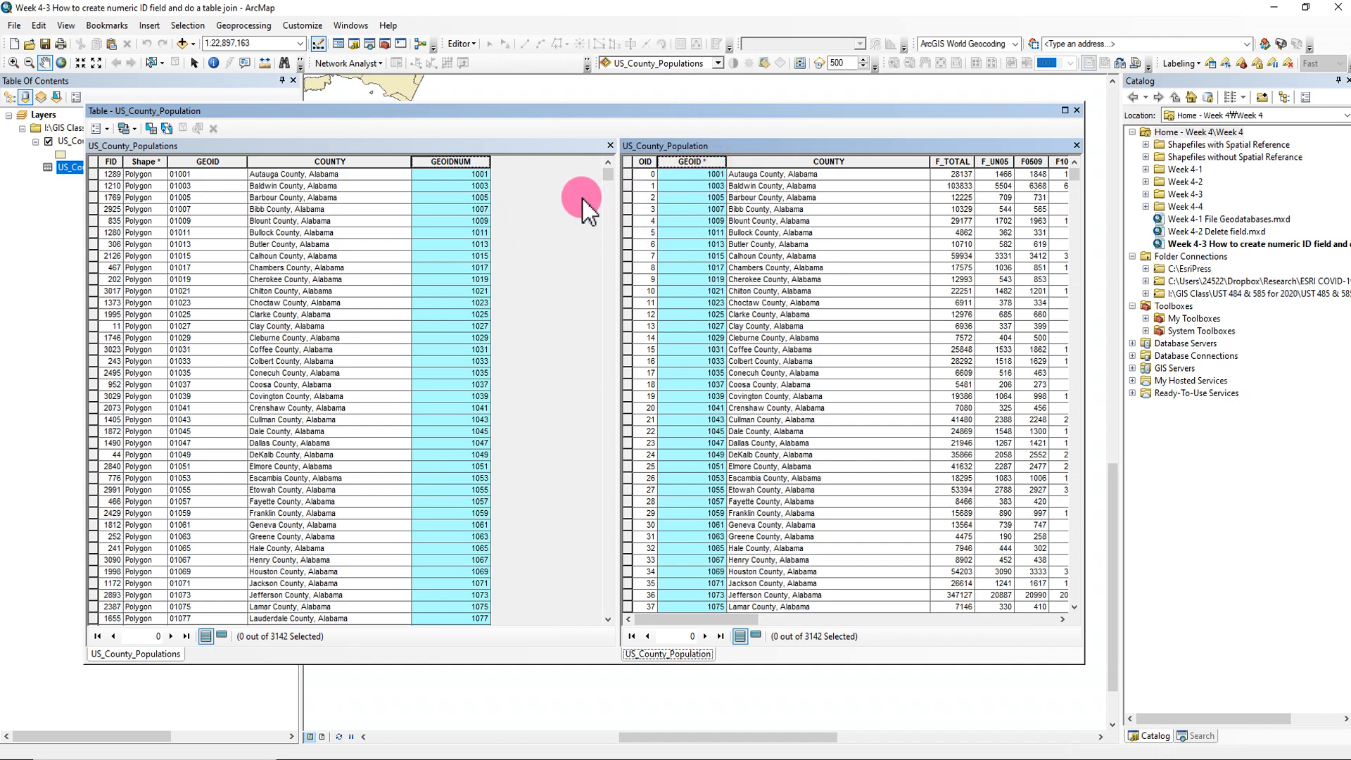
click(530, 169)
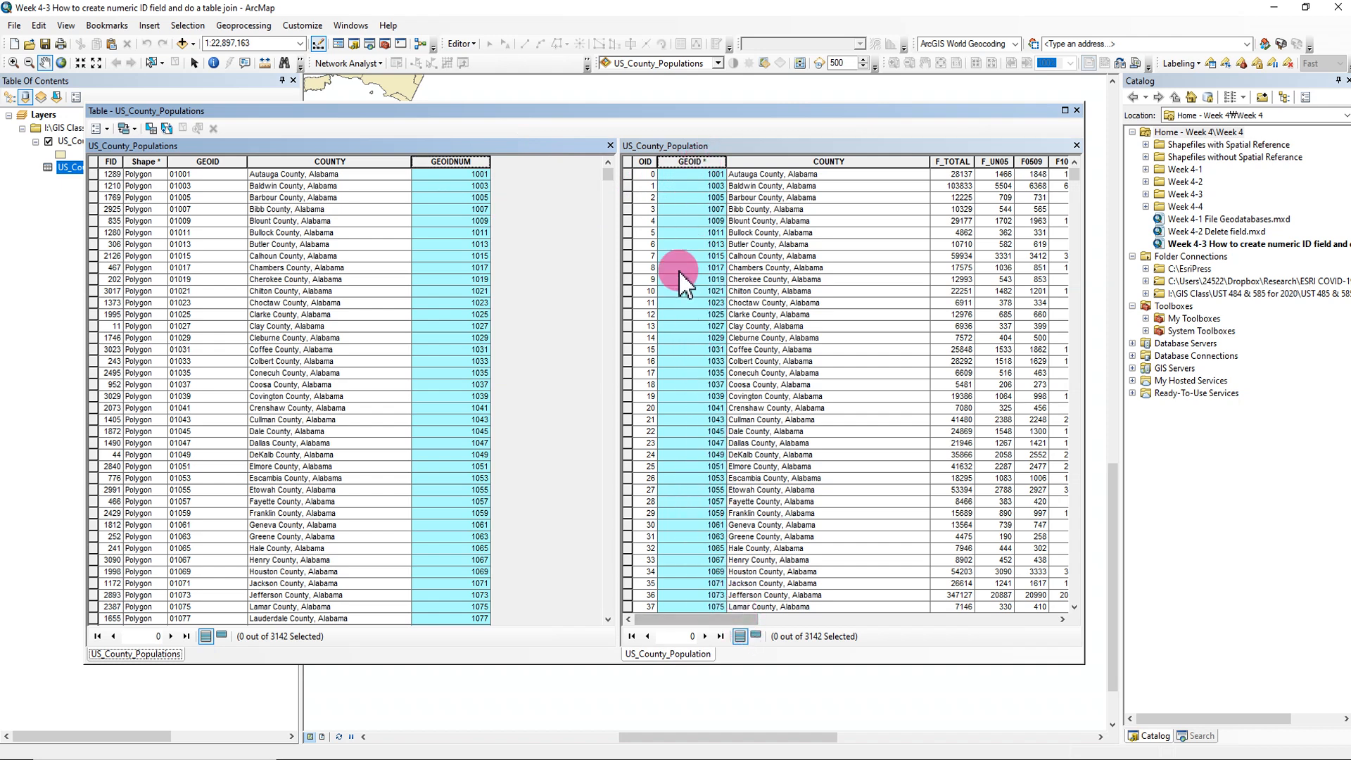
click(745, 144)
drag(714, 619, 1085, 613)
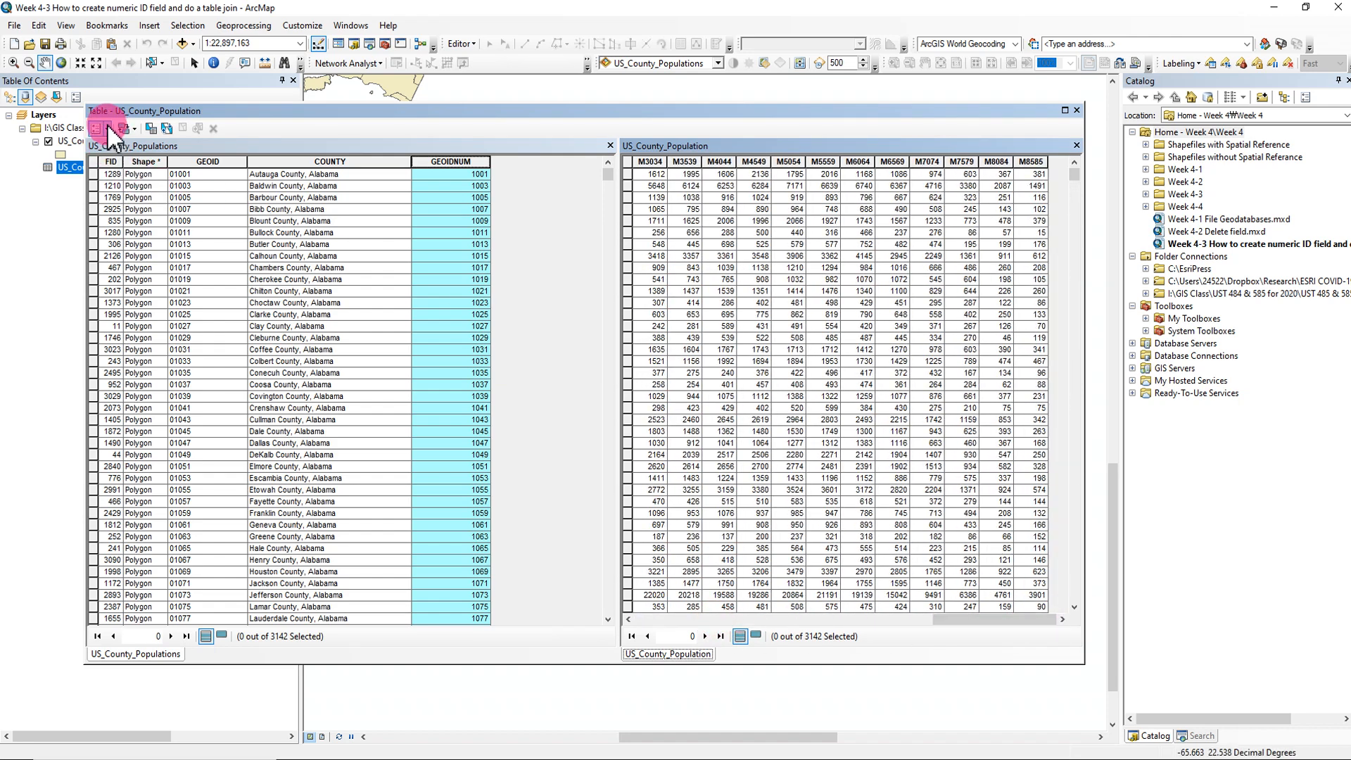
click(107, 129)
click(417, 121)
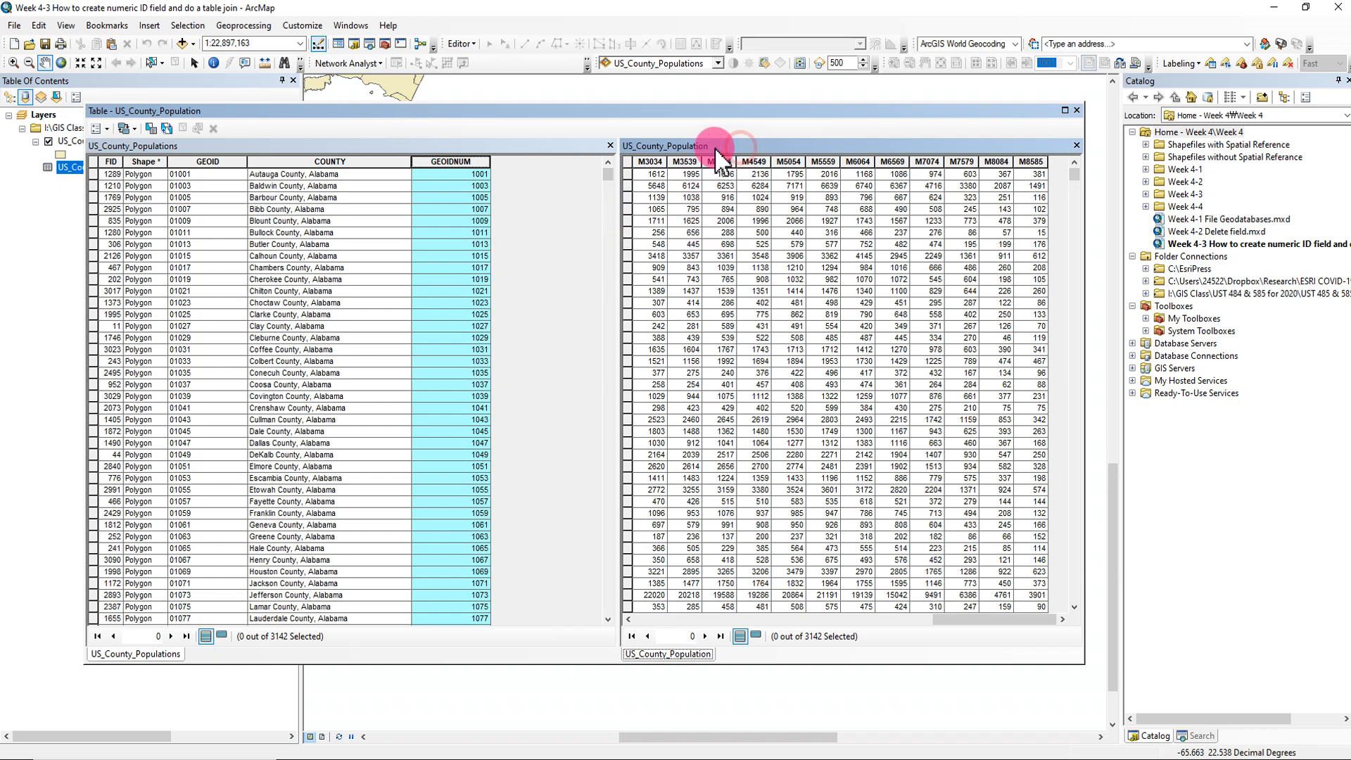
click(108, 129)
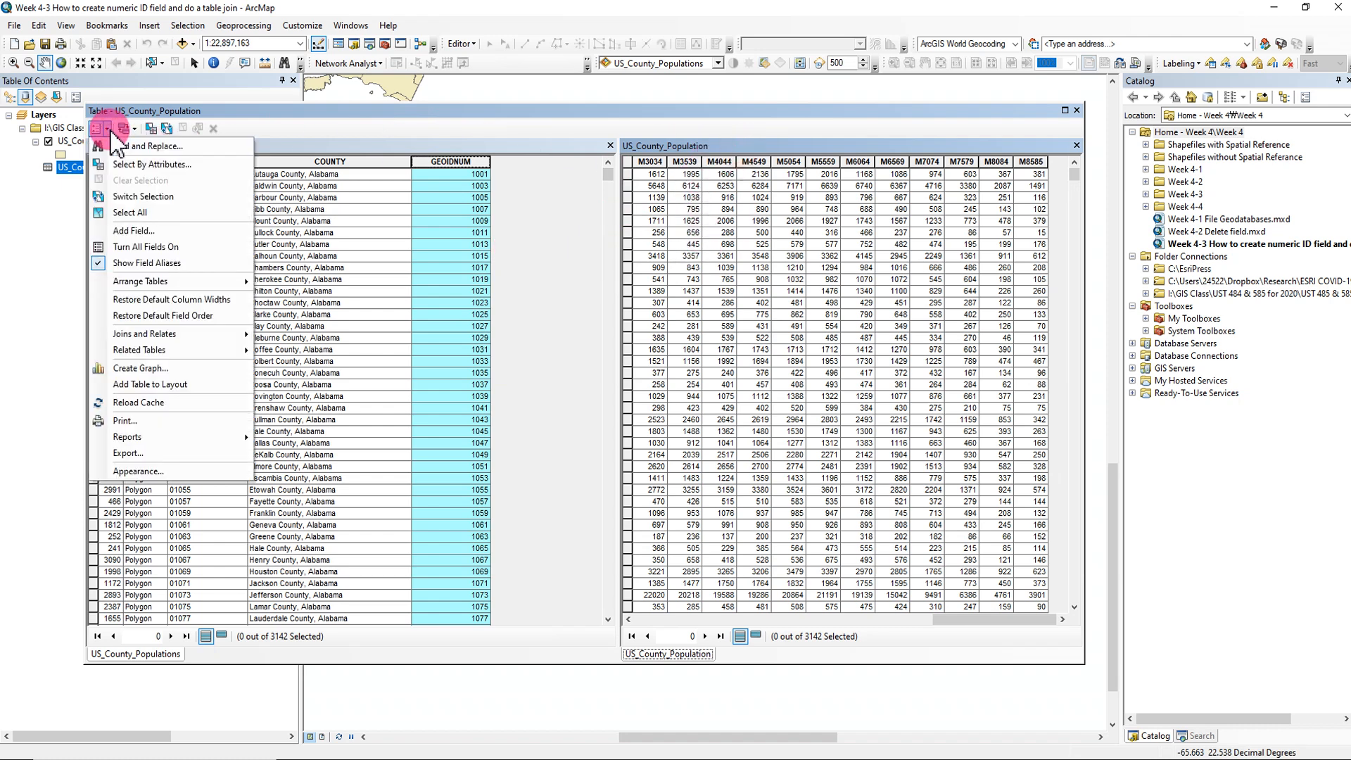
click(548, 246)
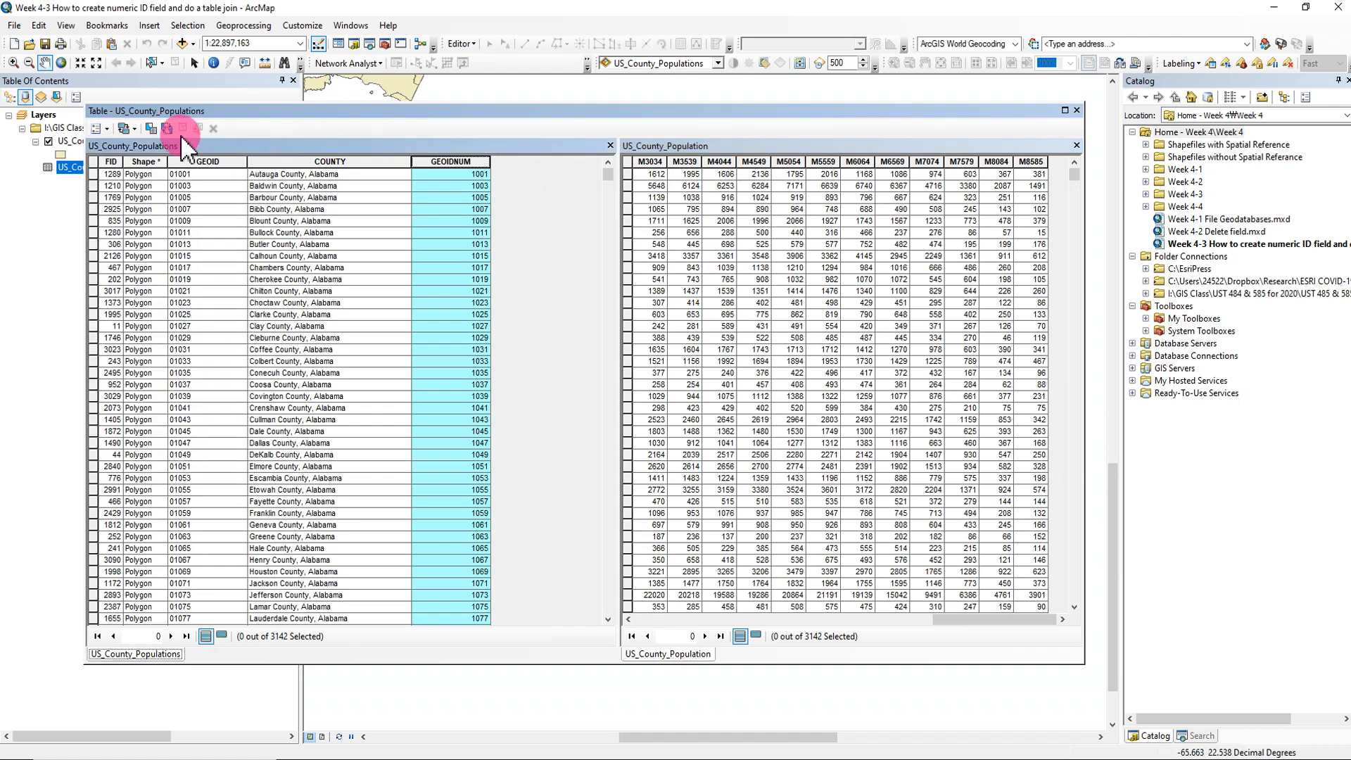
click(107, 129)
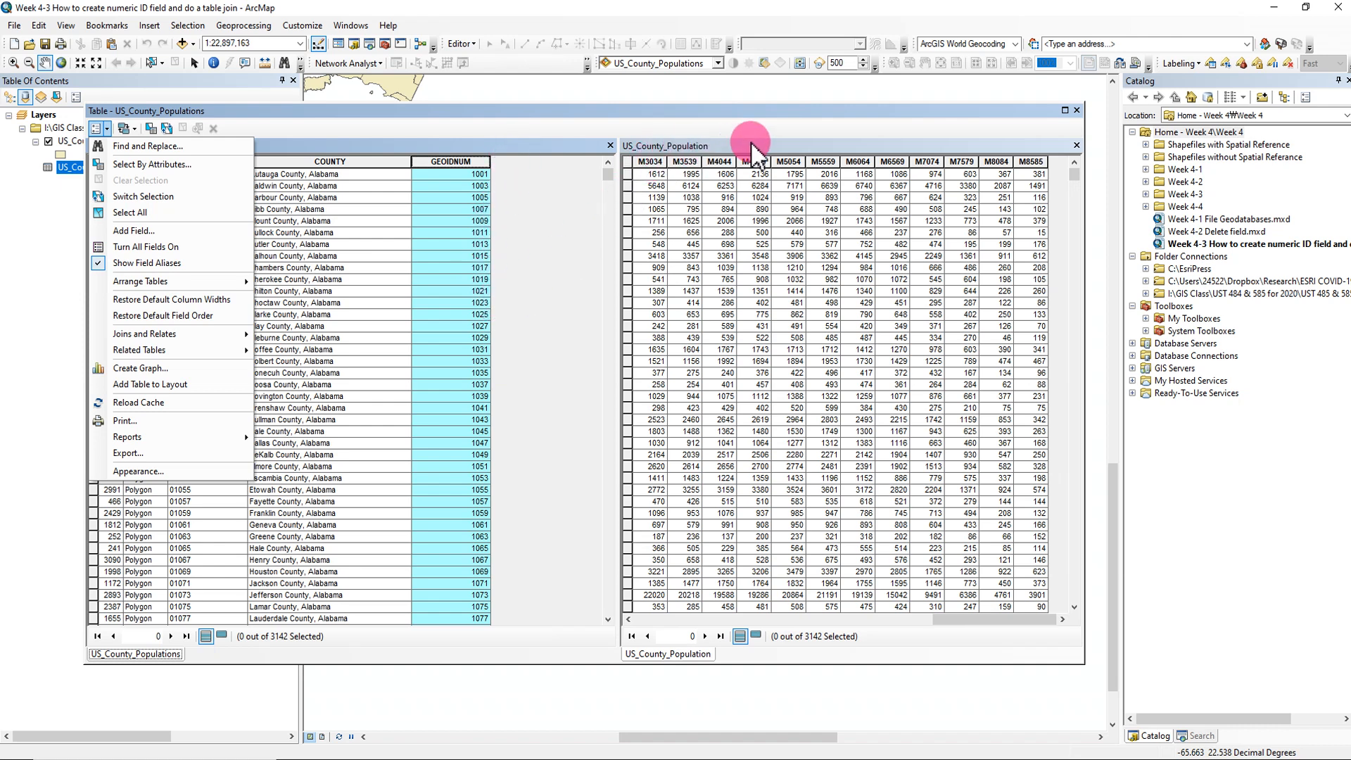
click(779, 145)
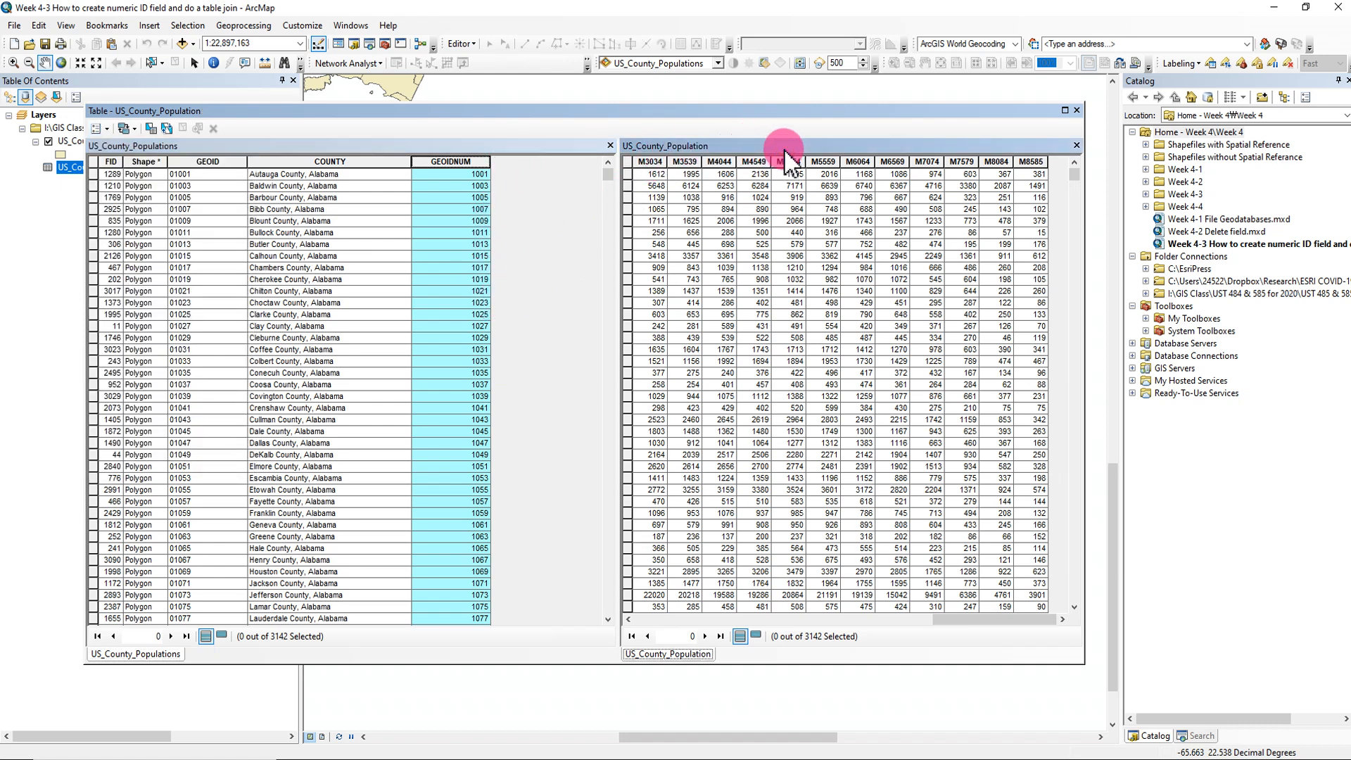
click(745, 147)
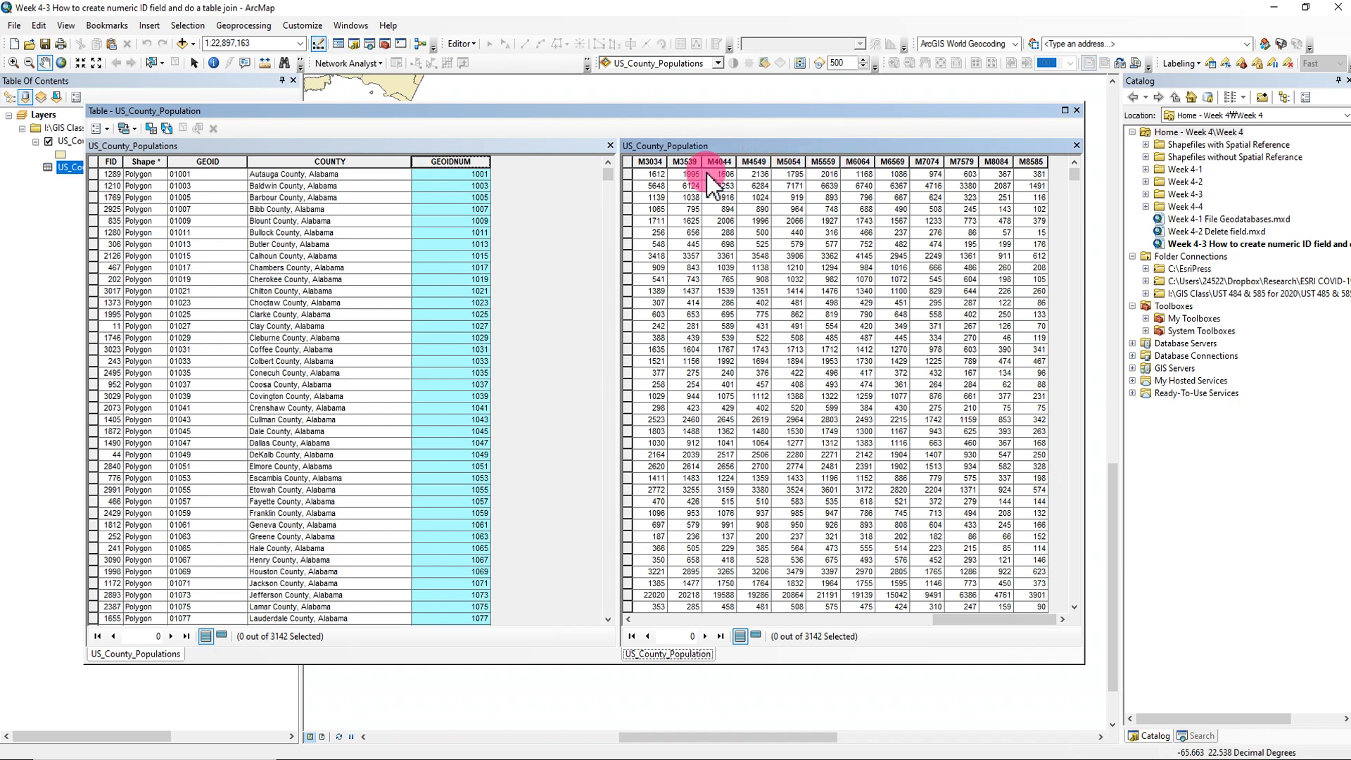
click(461, 146)
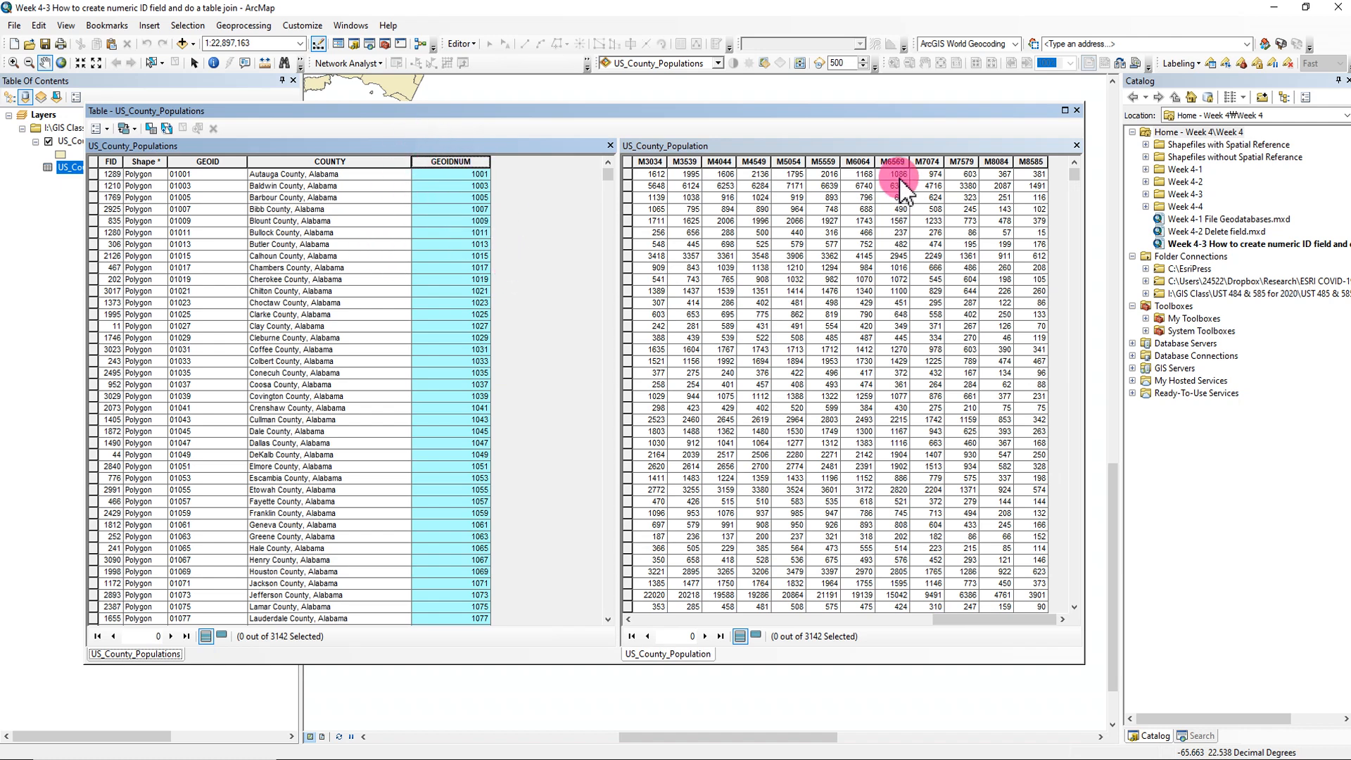
- Add a Text field named GEOIDTXT with length 20 to the US_County_Population table
click(868, 146)
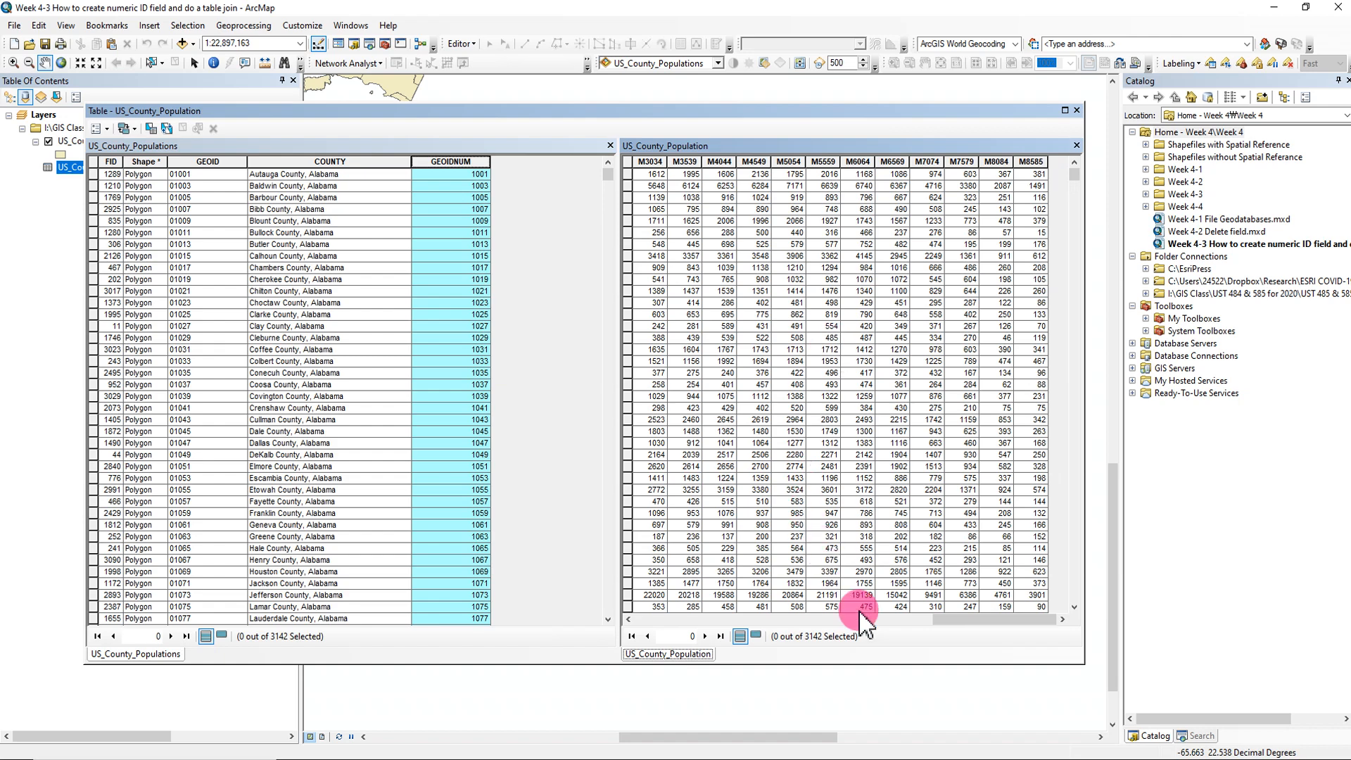
drag(982, 620, 686, 637)
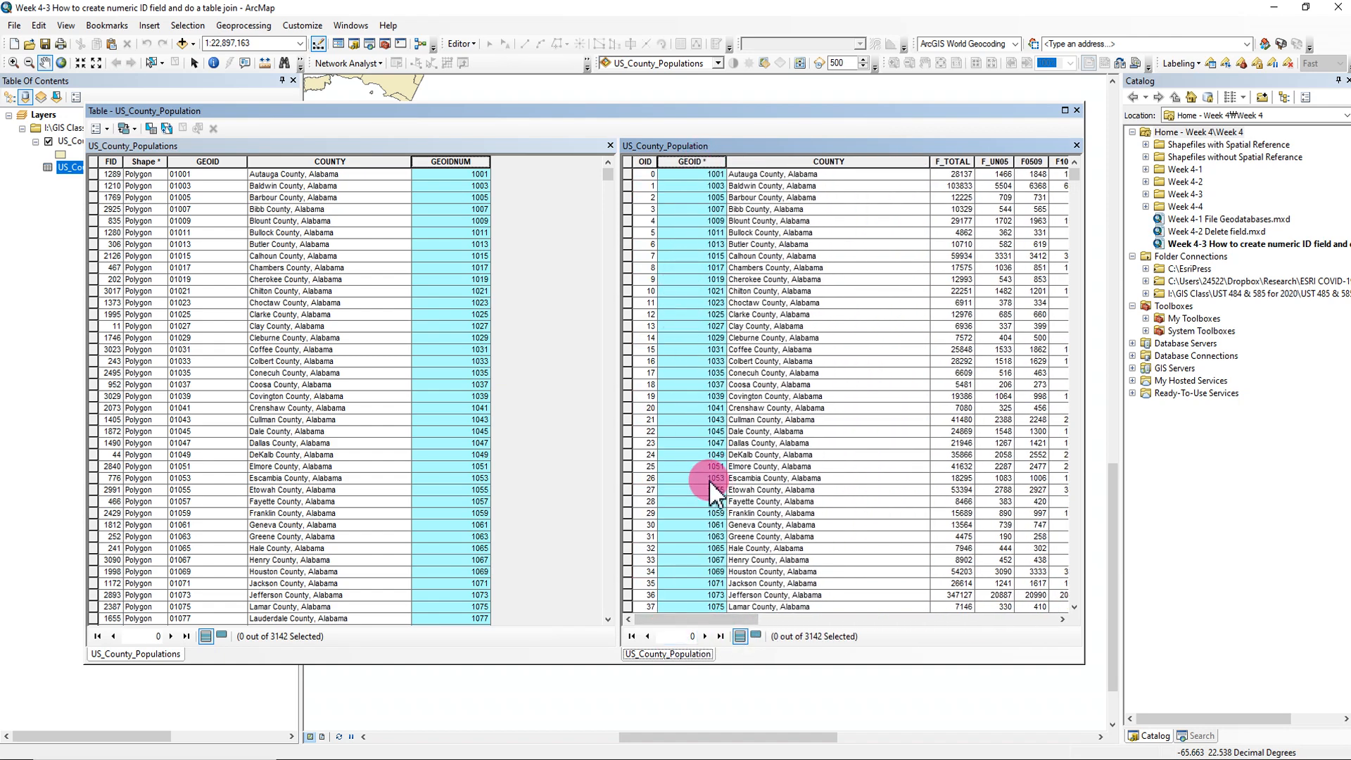
click(107, 129)
click(137, 231)
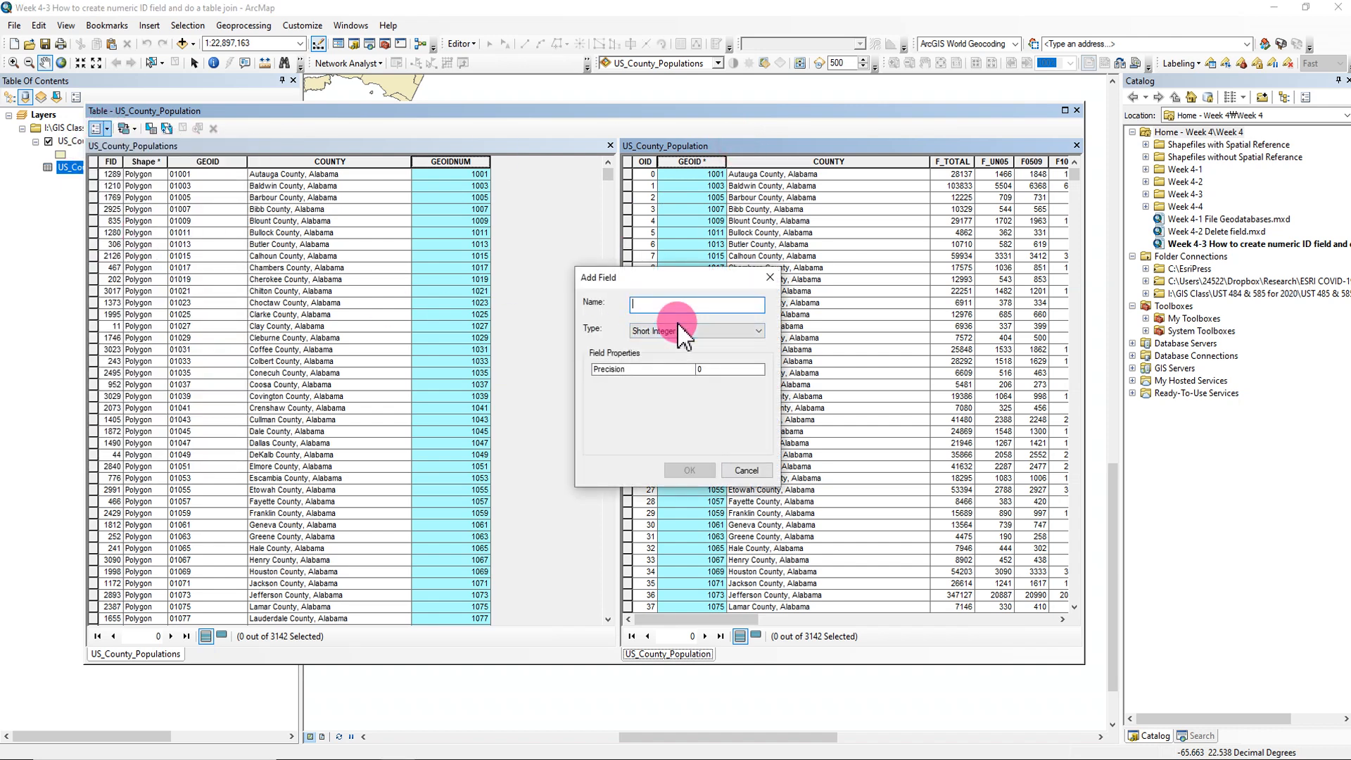
text(GEOIDTXT)
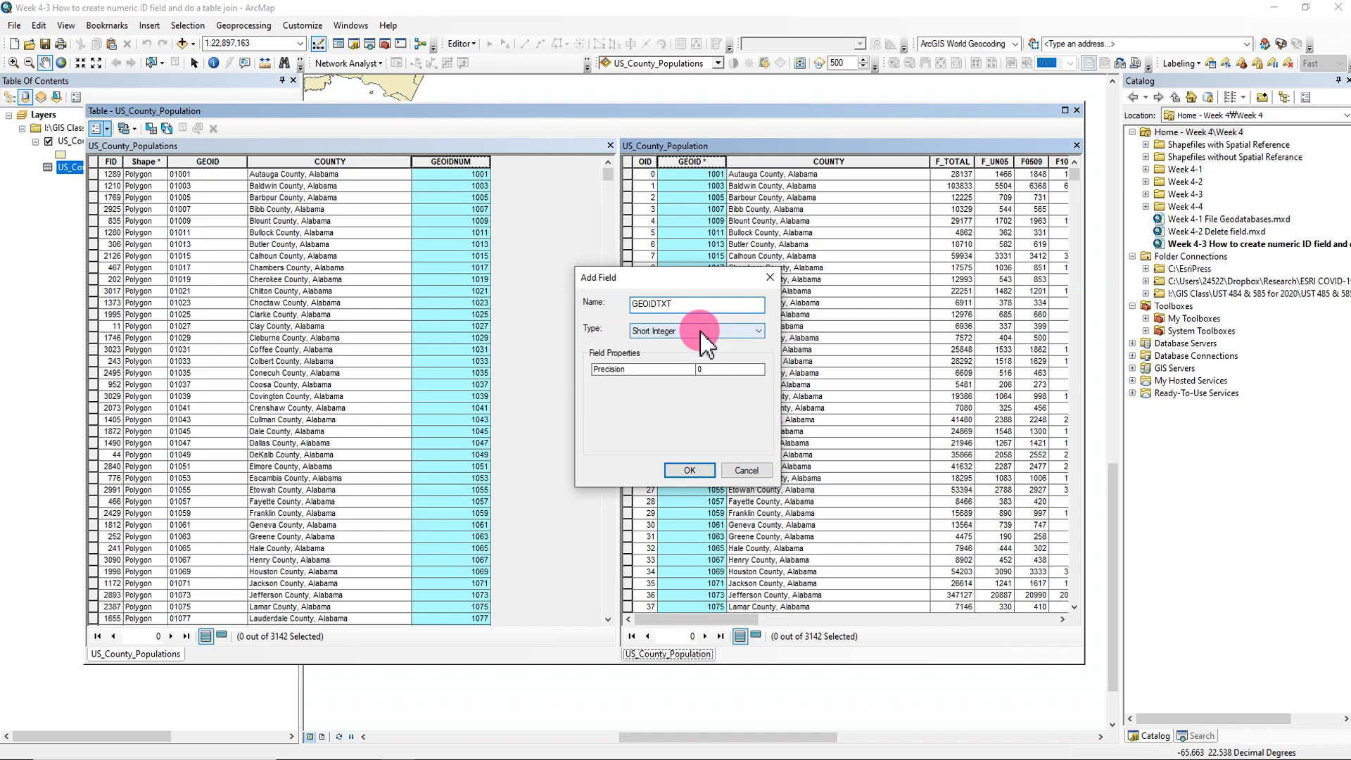
click(681, 331)
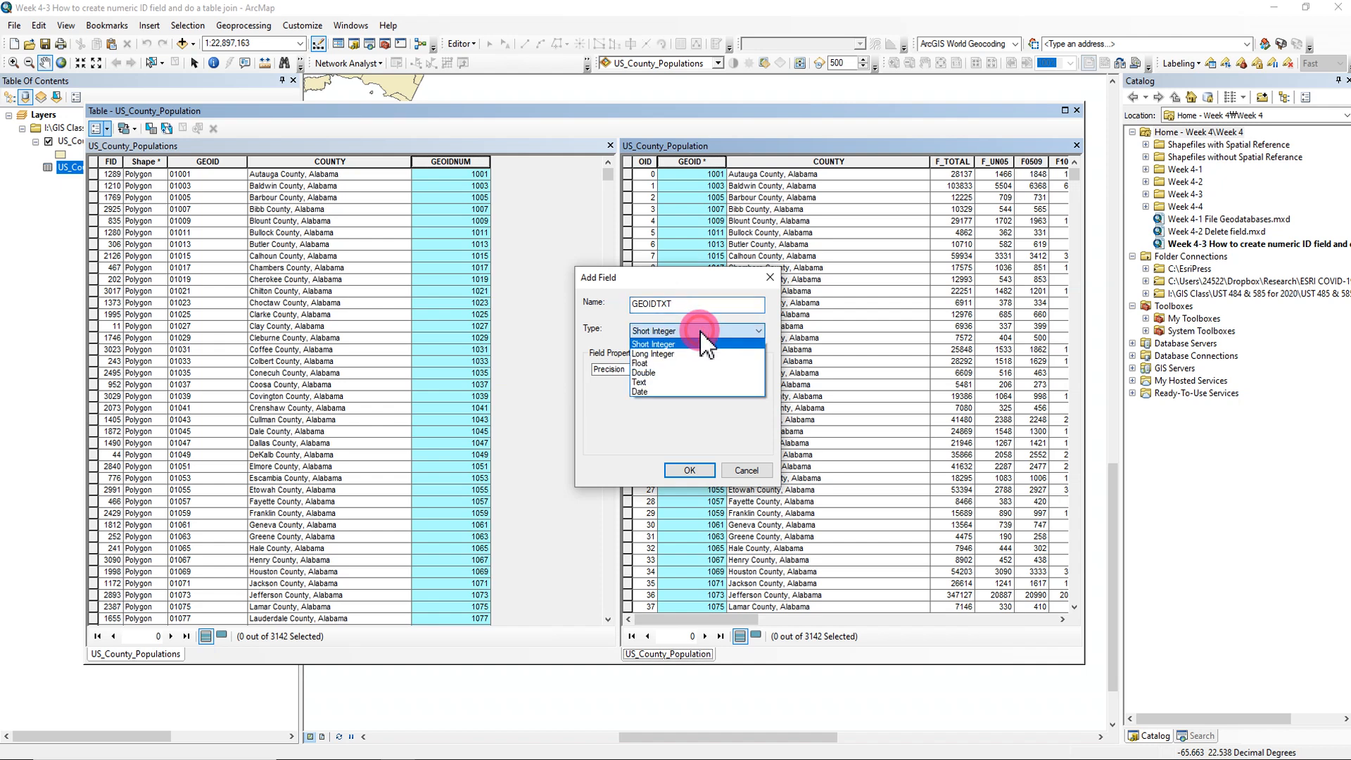
click(646, 383)
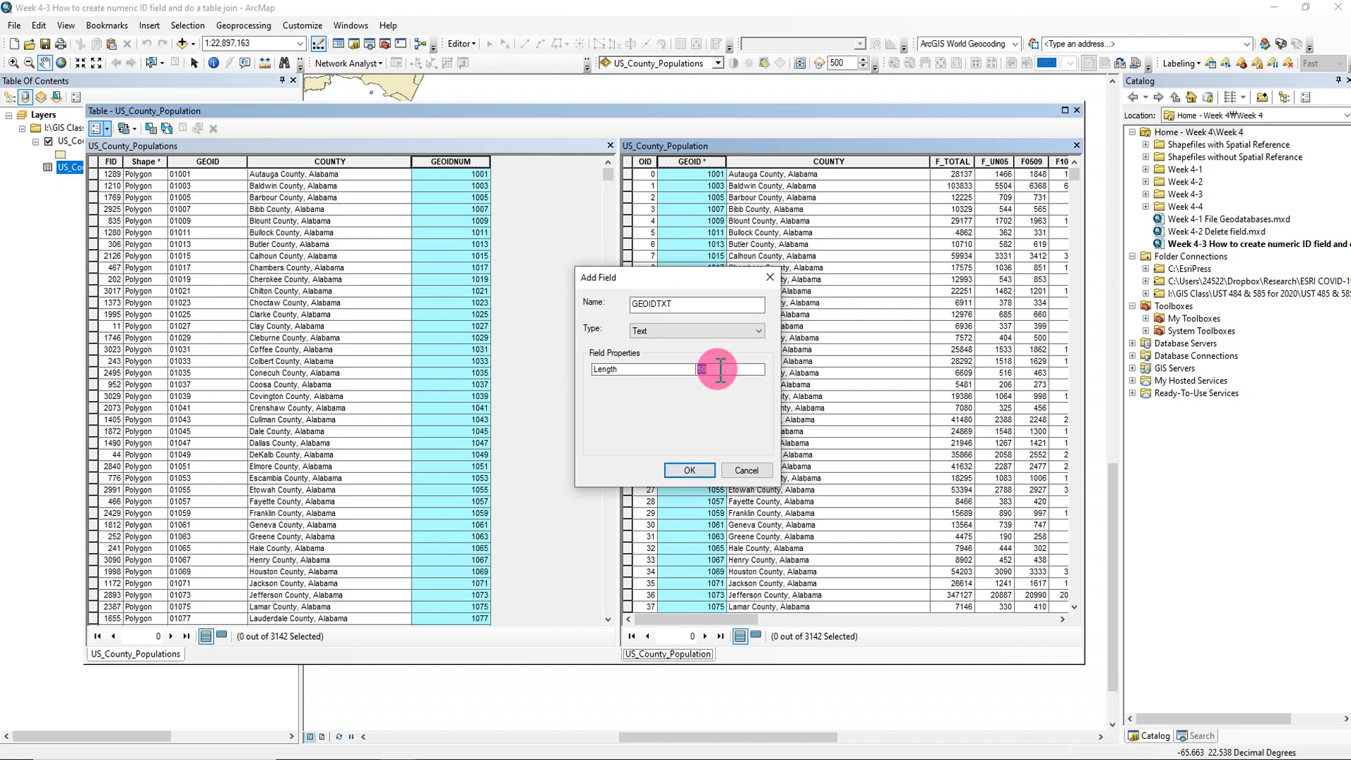
click(690, 470)
- Calculate the GEOIDTXT field in US_County_Population with the expression [GEOID]
drag(710, 620, 1045, 478)
drag(711, 620, 1049, 616)
click(998, 162)
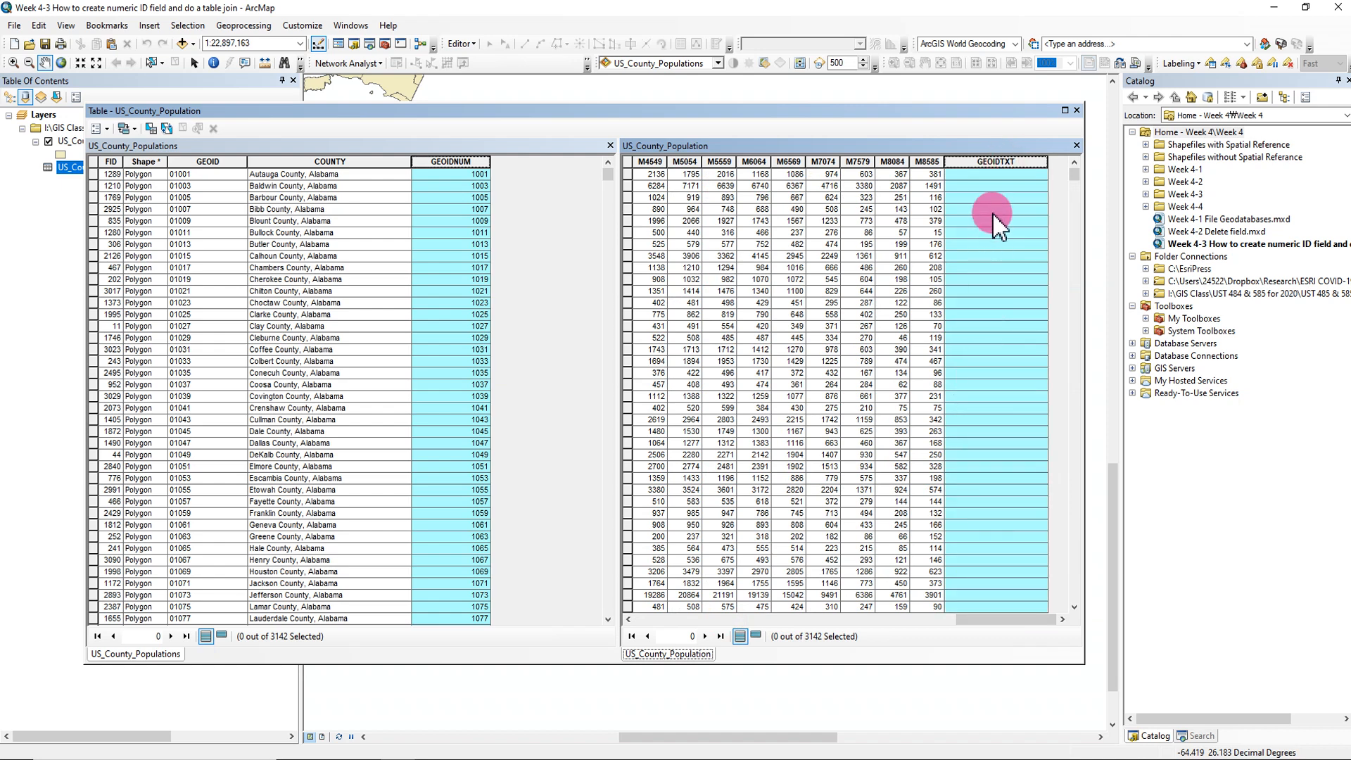
right_click(1009, 172)
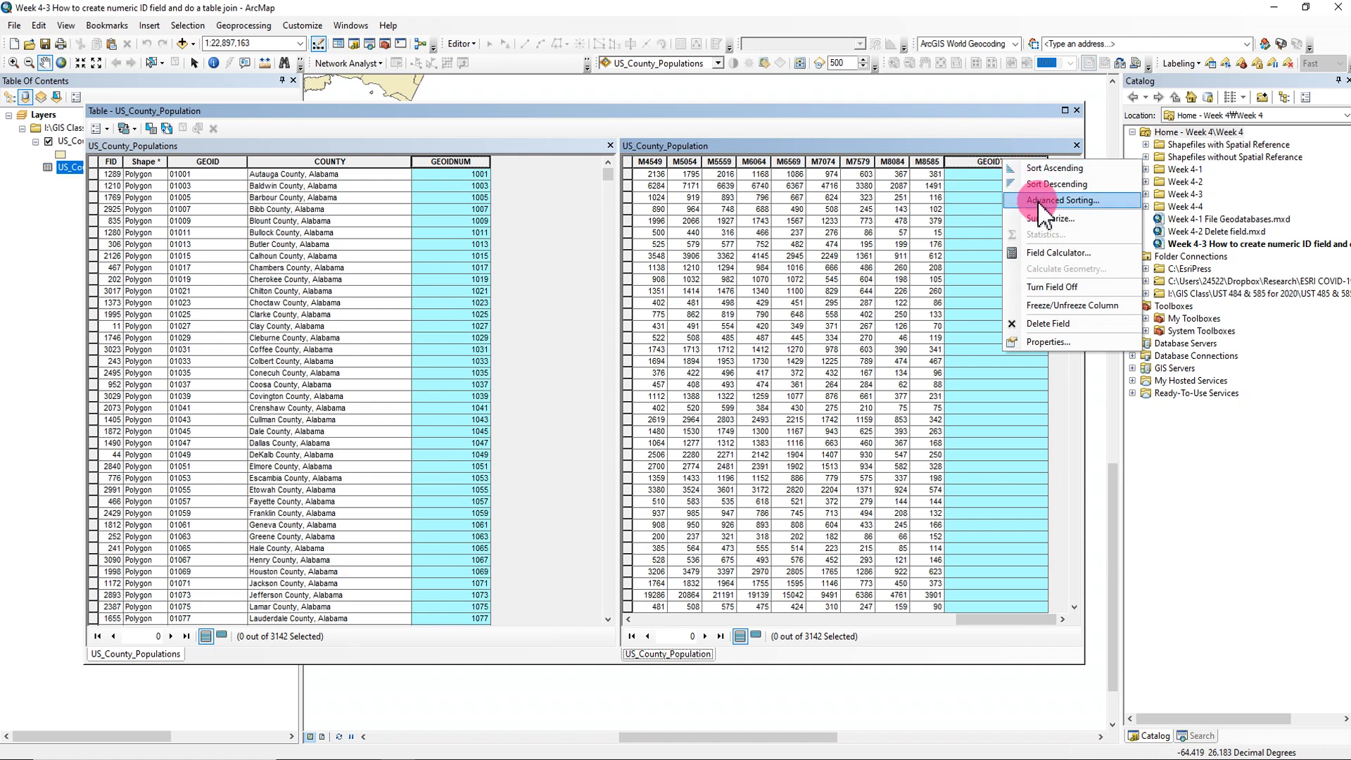
click(1064, 249)
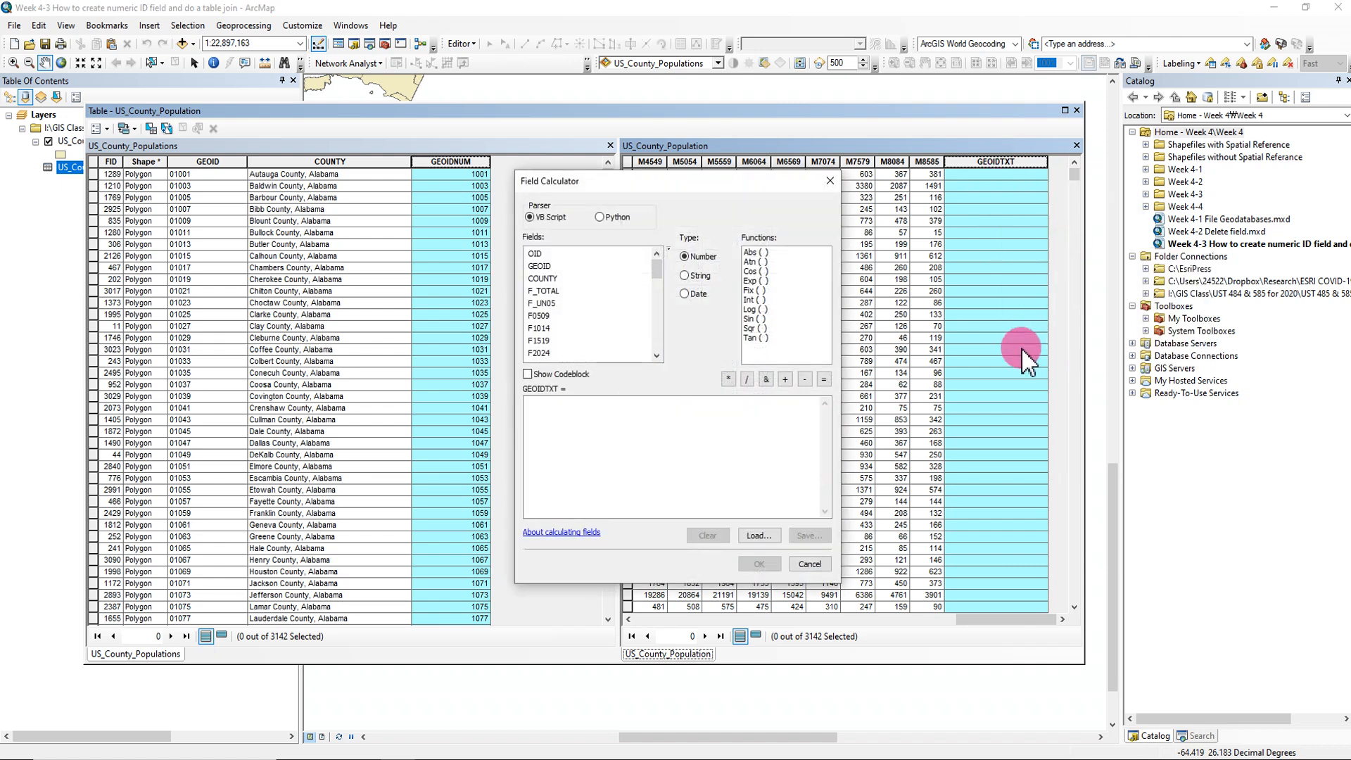
double_click(541, 266)
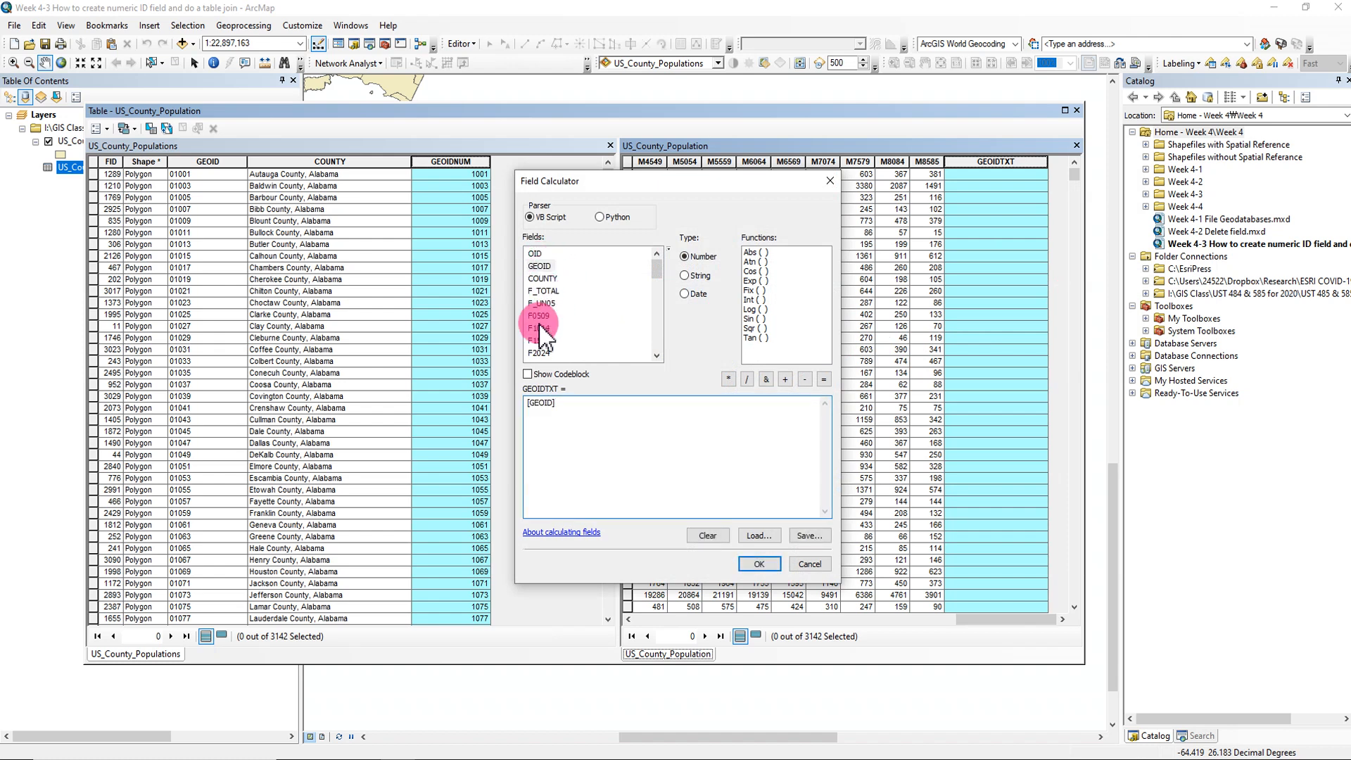
click(536, 407)
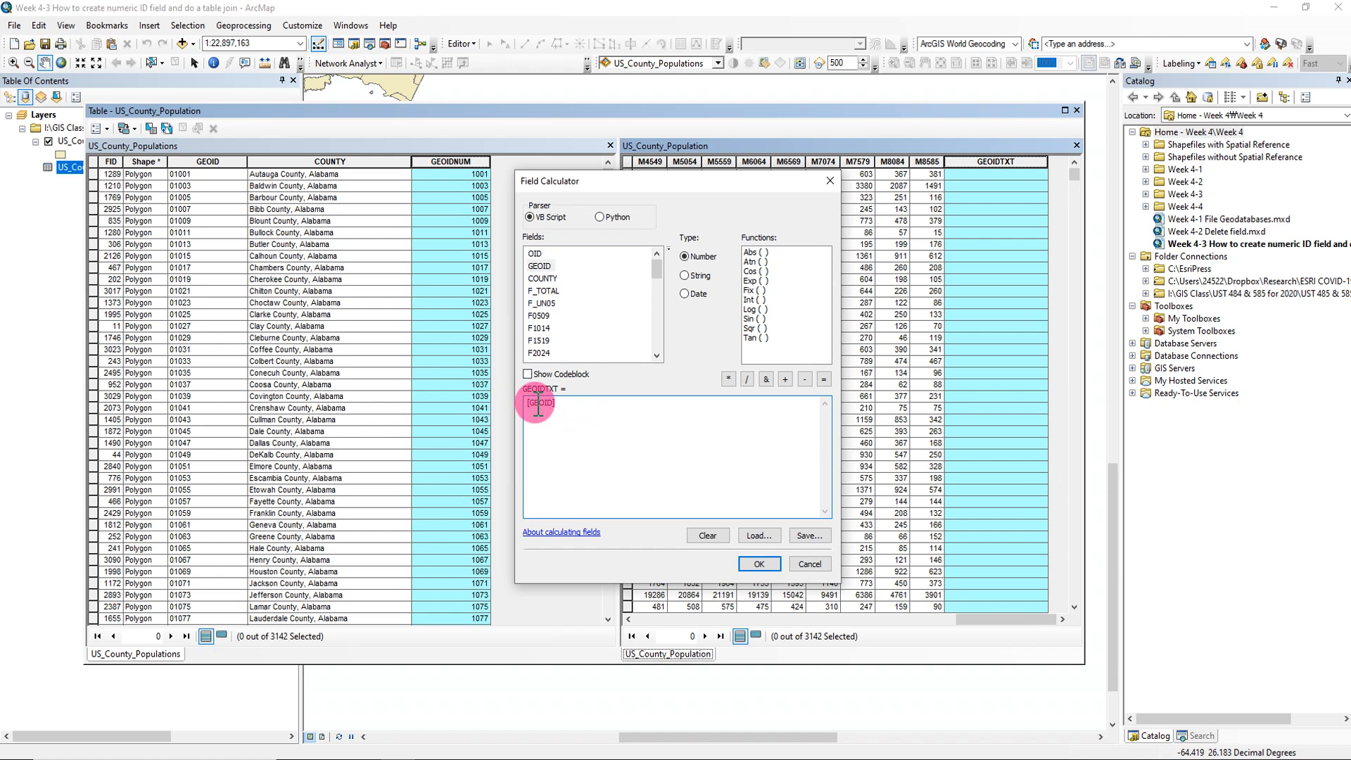
click(759, 564)
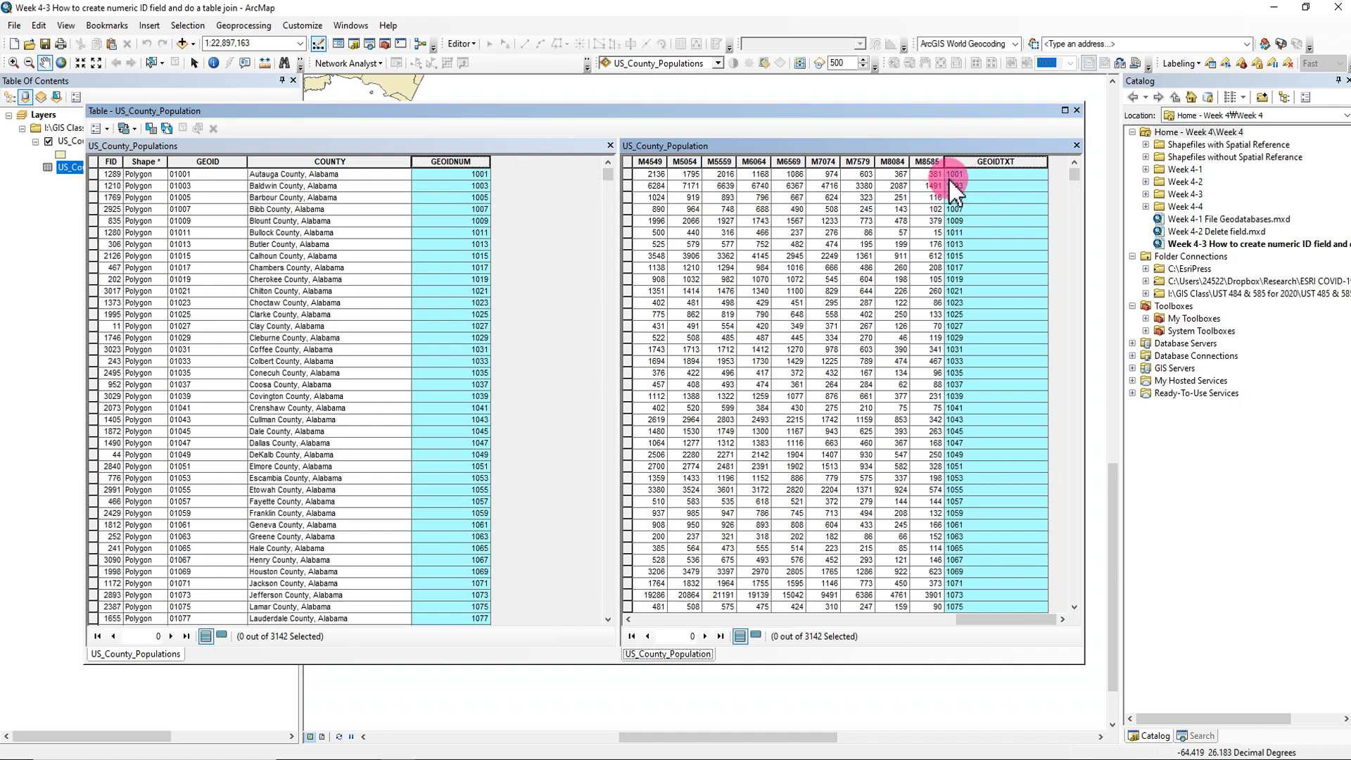
- Delete the GEOIDNUM field from the US_County_Populations table
right_click(461, 165)
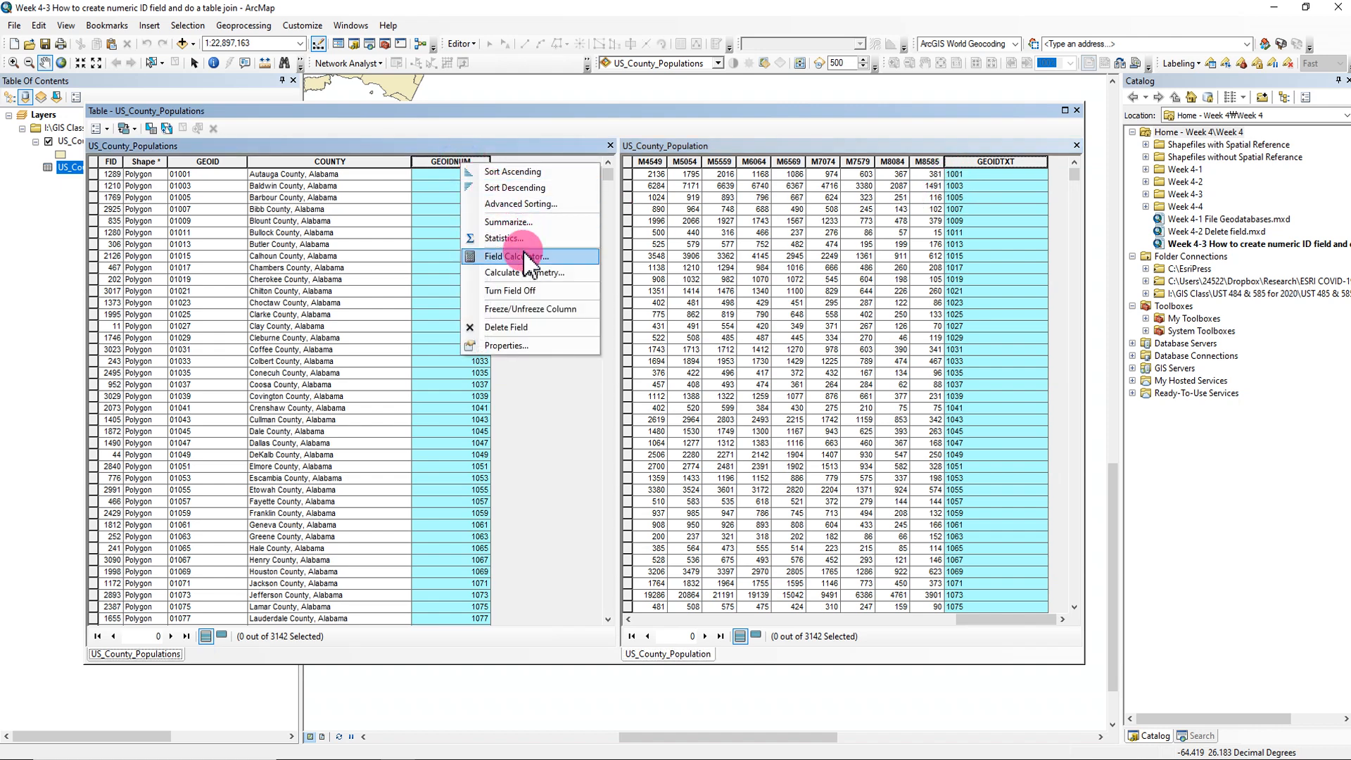
click(524, 327)
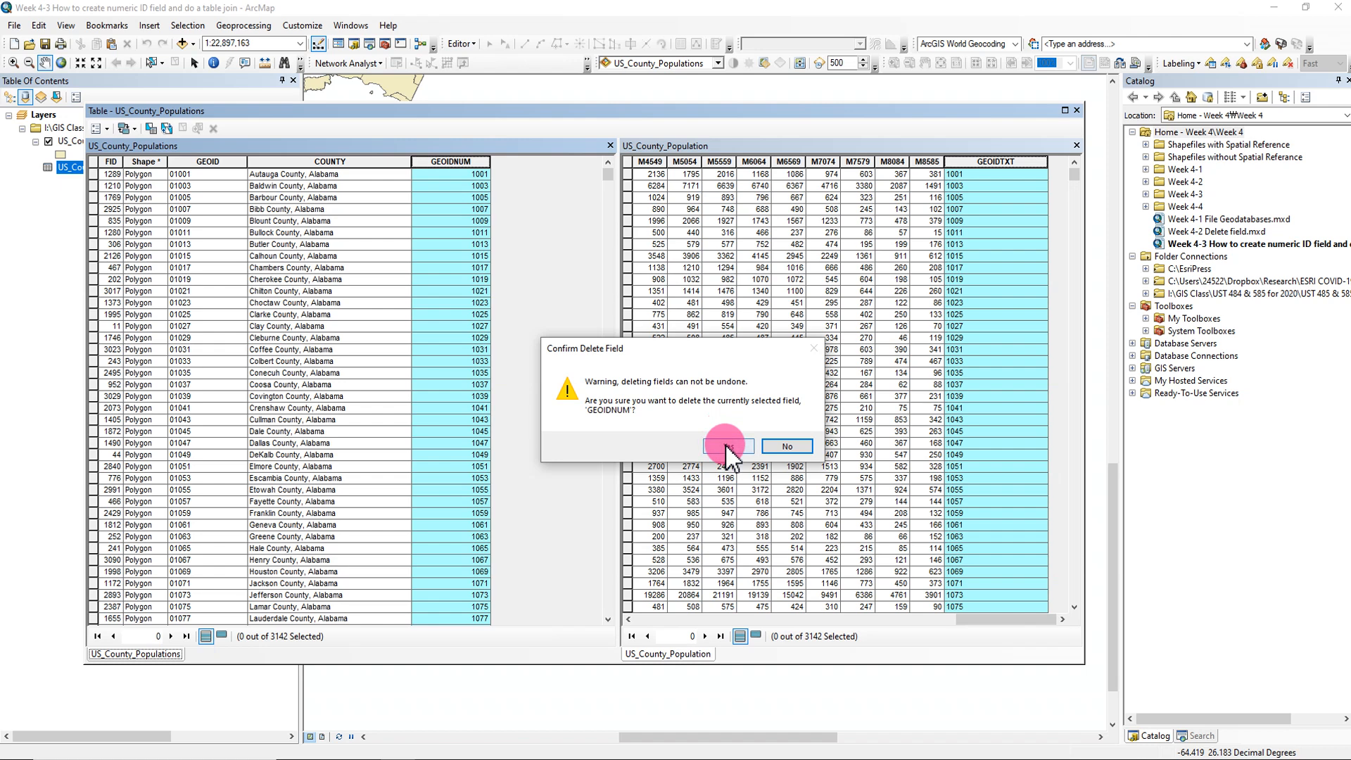
click(716, 443)
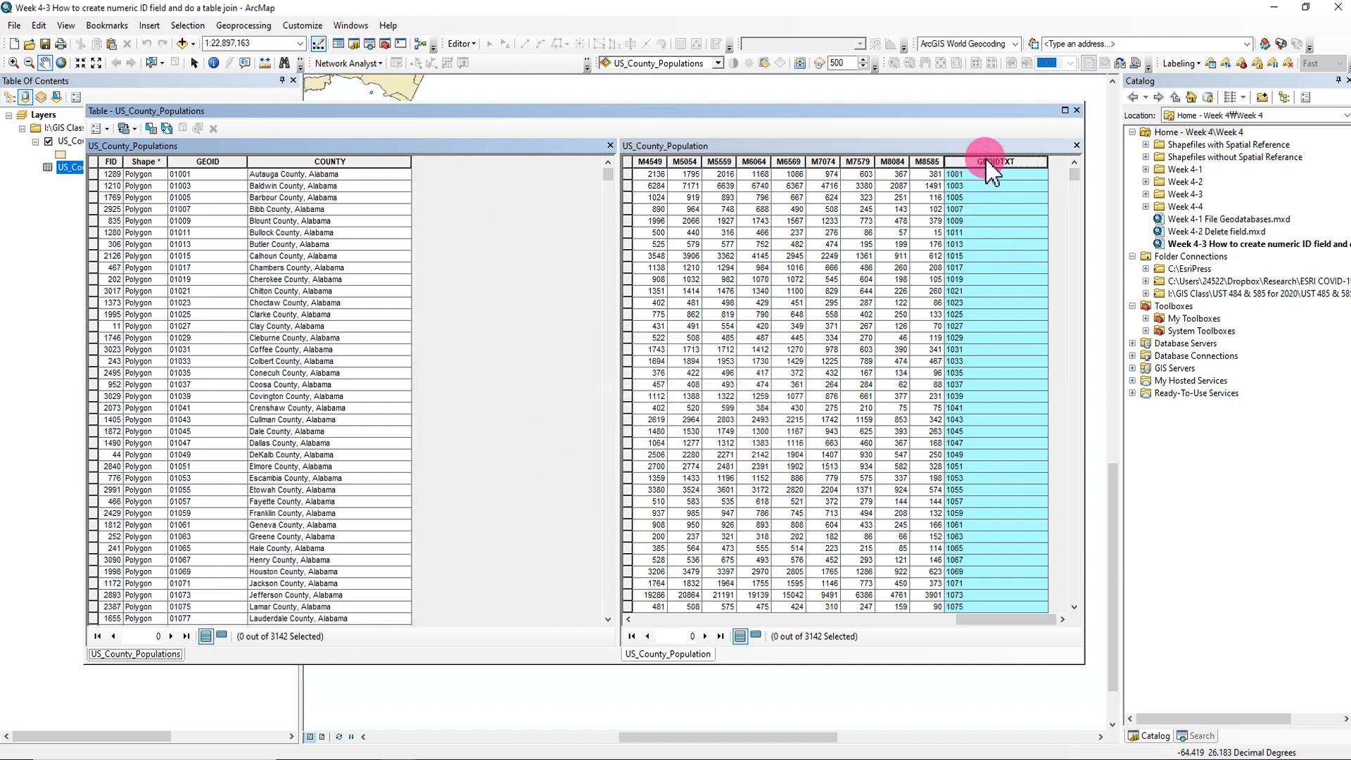
- Highlight the GEOID column in US_County_Populations and compare its ID format with the GEOIDTXT values further down US_County_Population
click(237, 169)
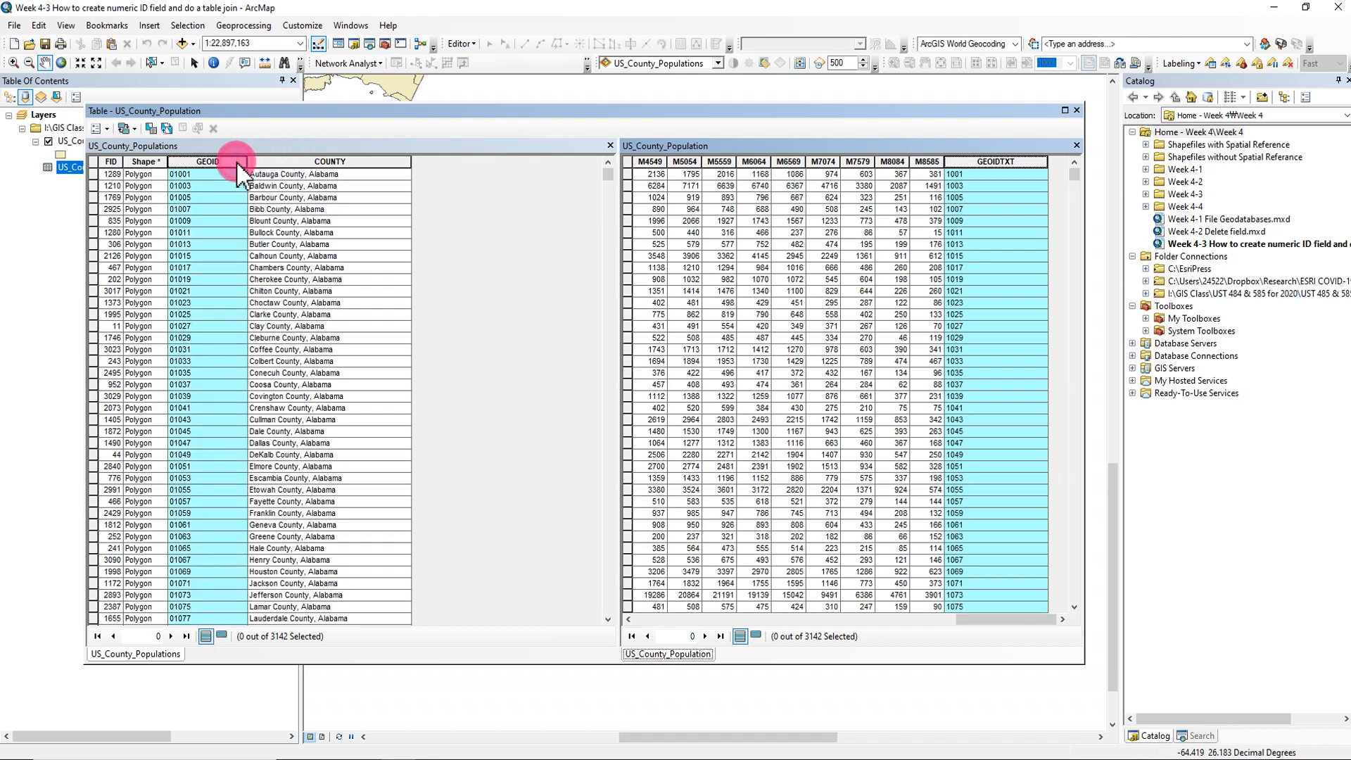
scroll(959, 510, down, 7)
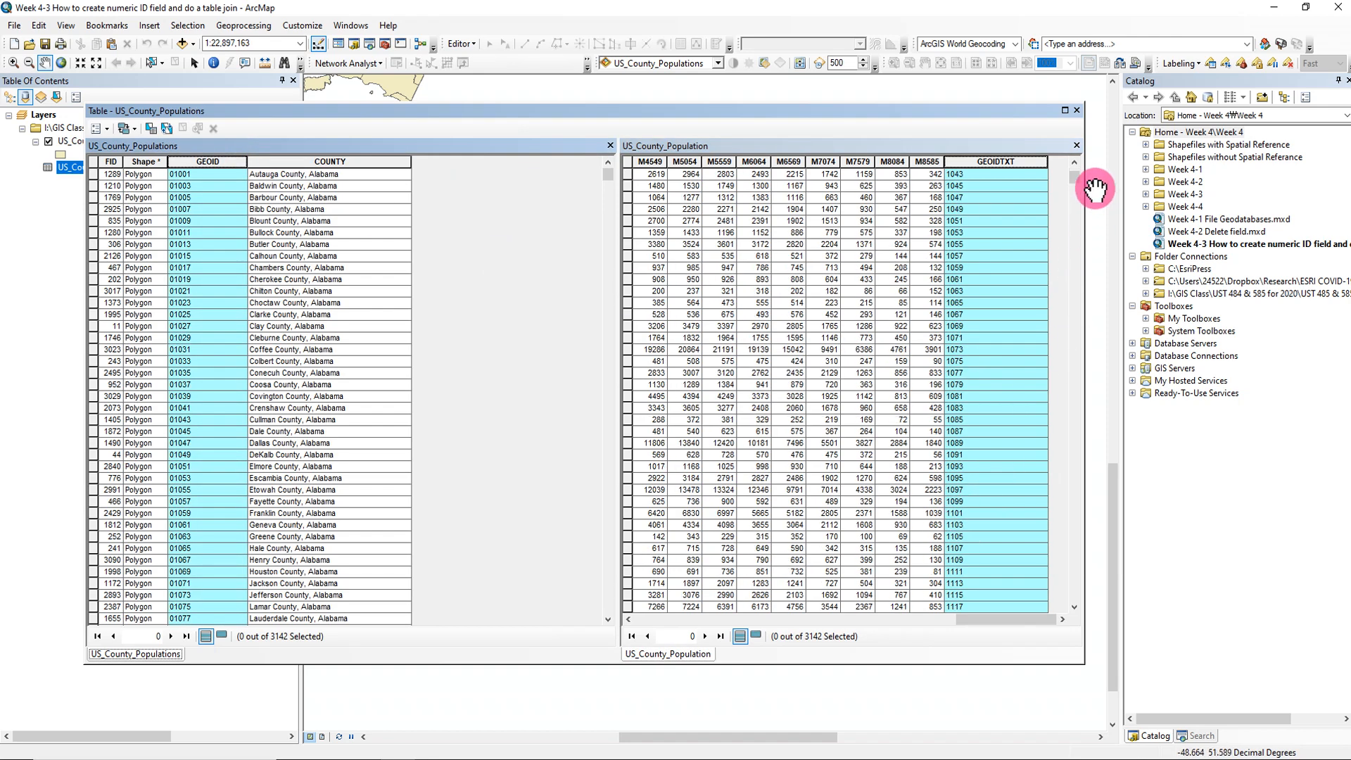
drag(1080, 182, 1077, 384)
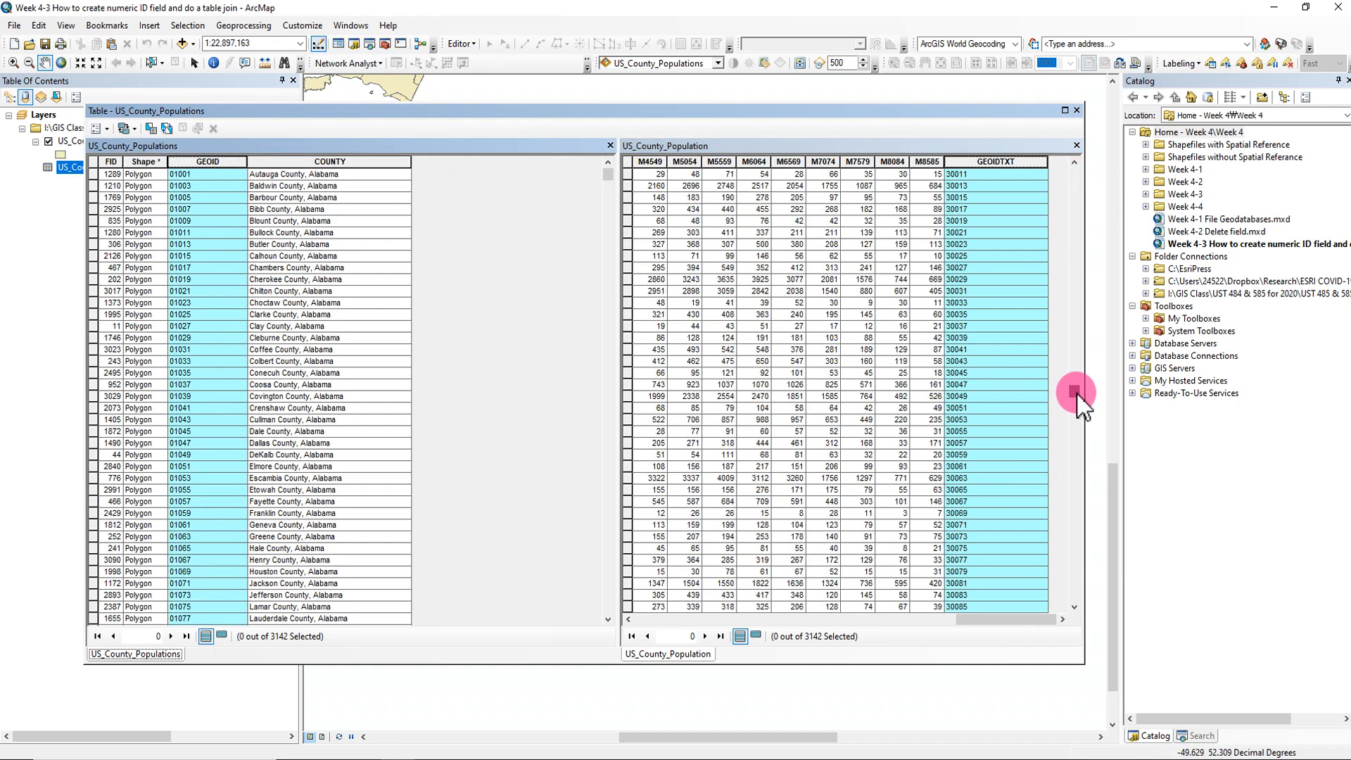
click(970, 384)
click(591, 394)
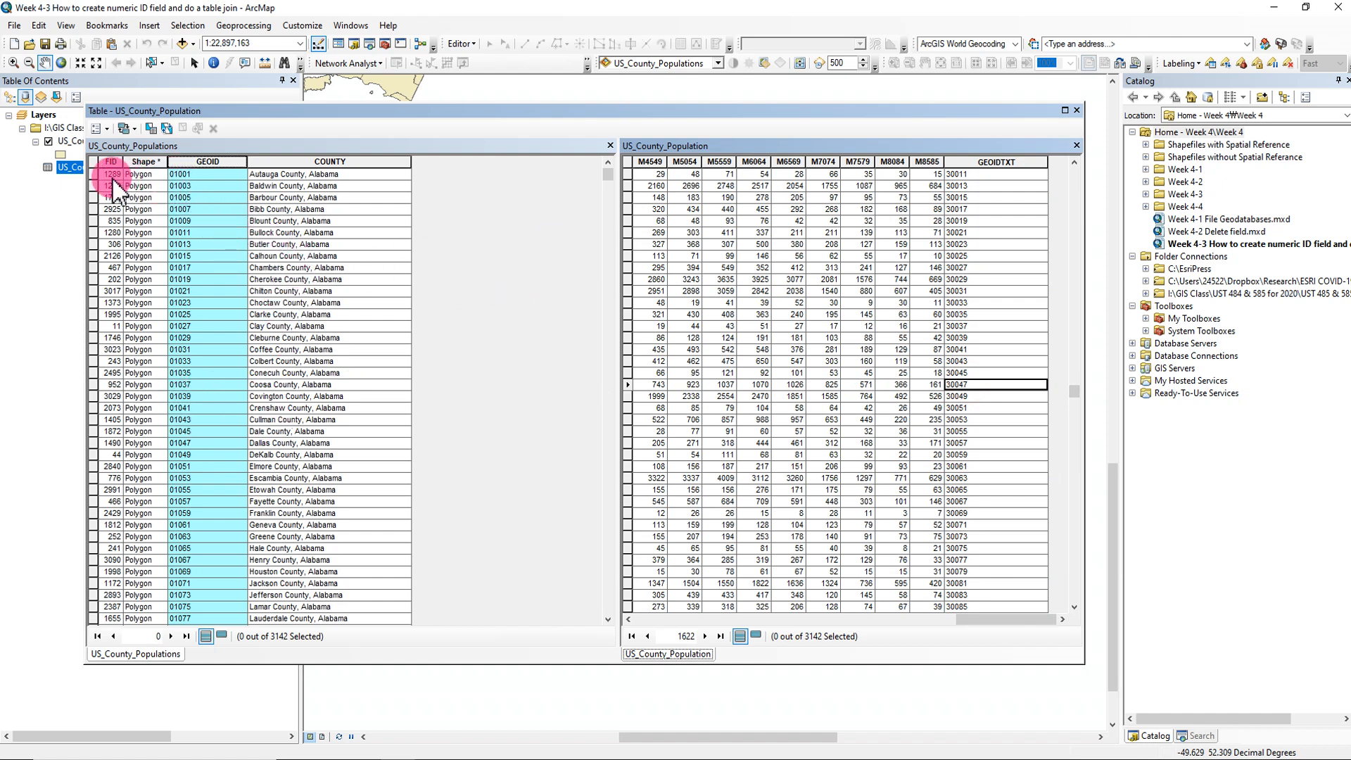
- Select the US_County_Populations records from Autauga County, Alabama (01001) through Windham County, Connecticut (09015), whose GEOID starts with zero
click(94, 176)
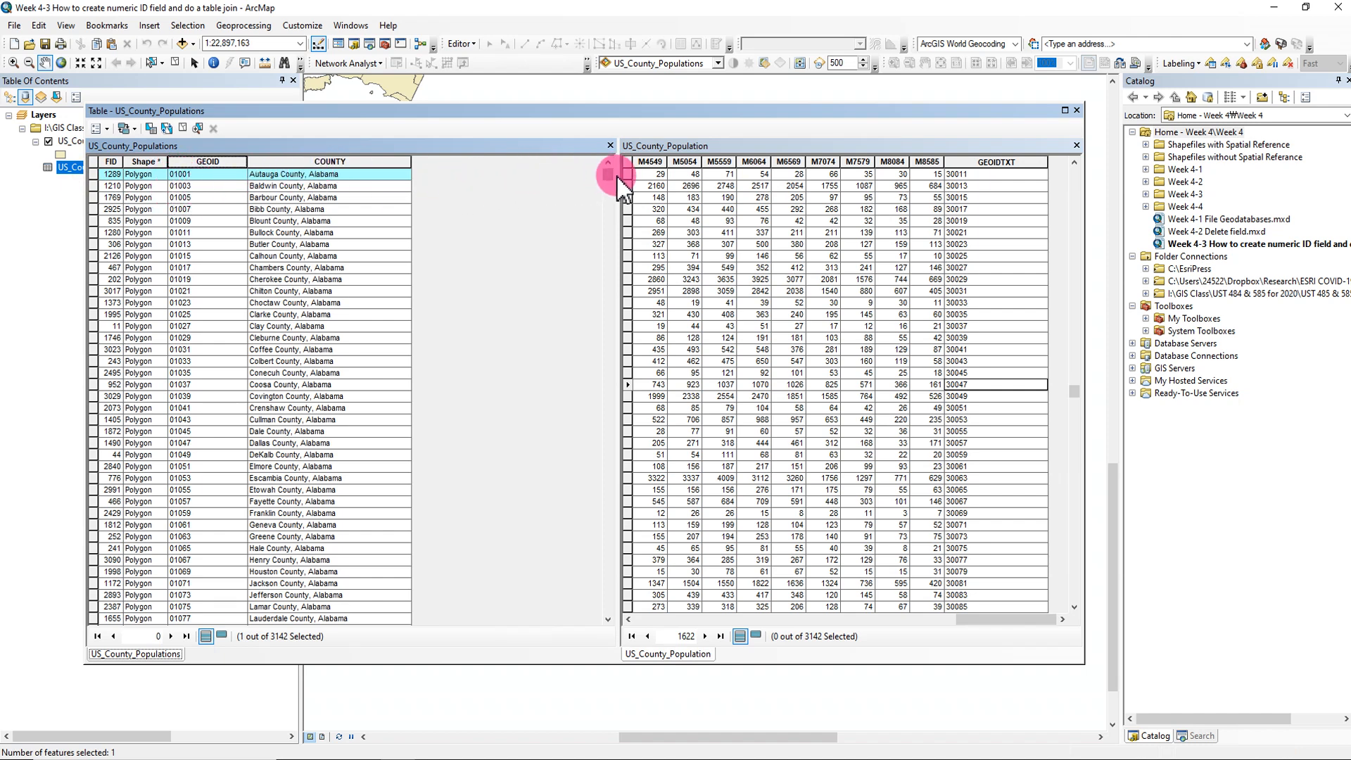
drag(611, 177, 611, 220)
scroll(293, 310, up, 5)
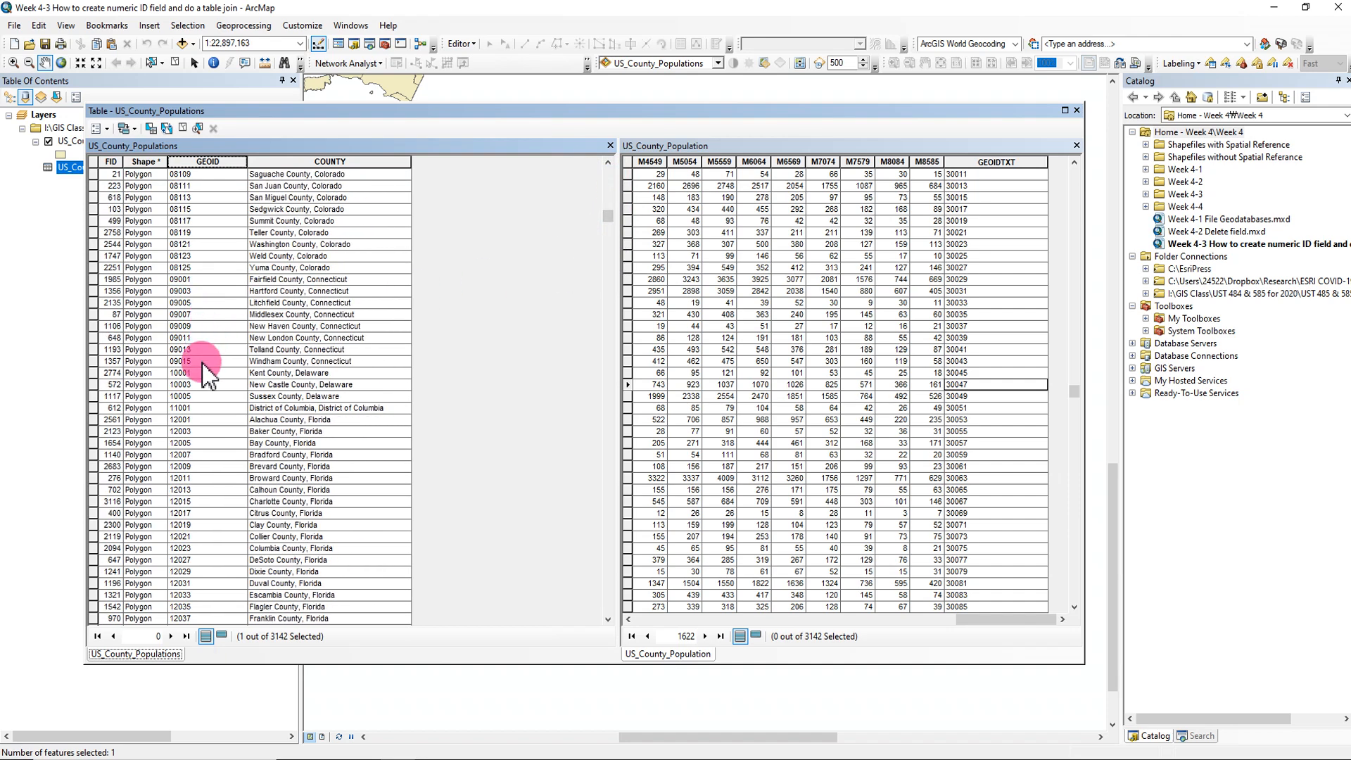
shift+click(98, 361)
scroll(498, 380, up, 6)
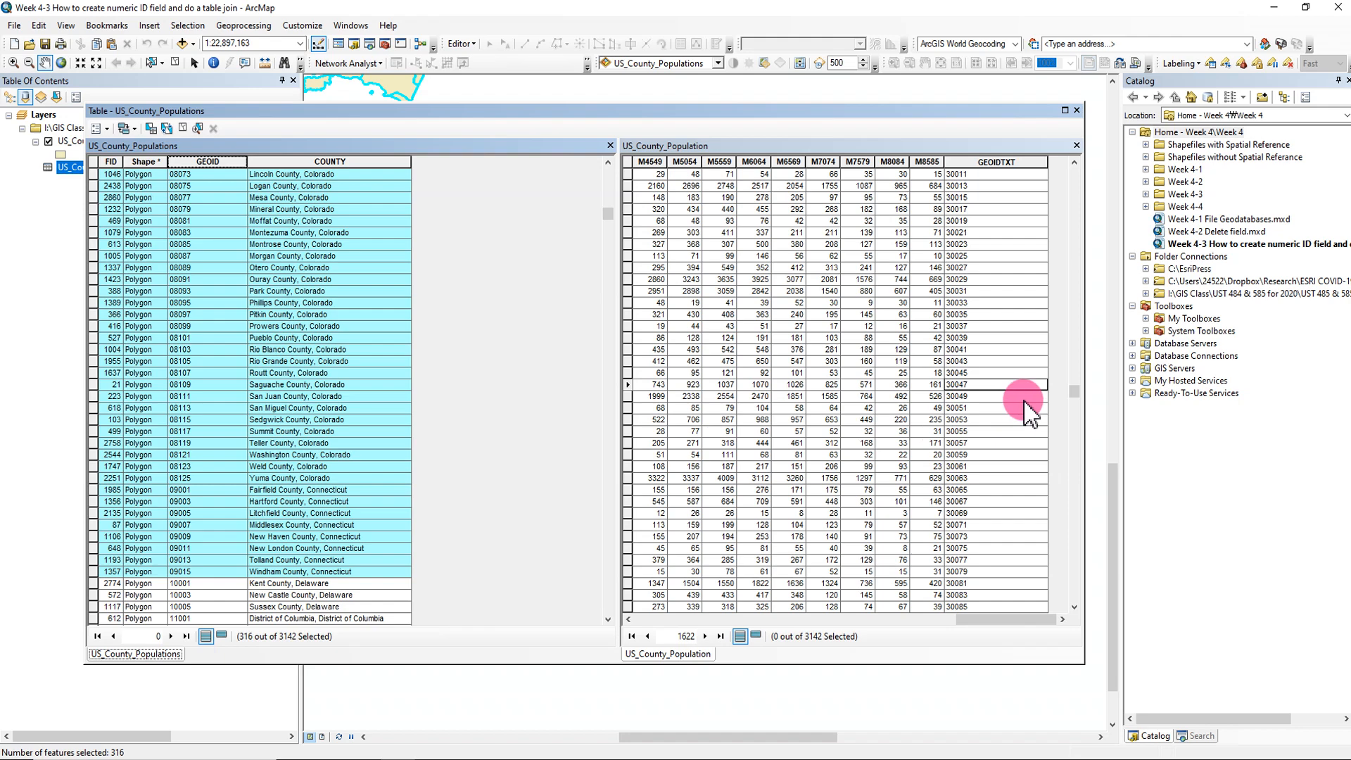
- Compare the first GEOIDTXT values with the GEOID column and clear the record selection in US_County_Populations
drag(1070, 392, 1074, 158)
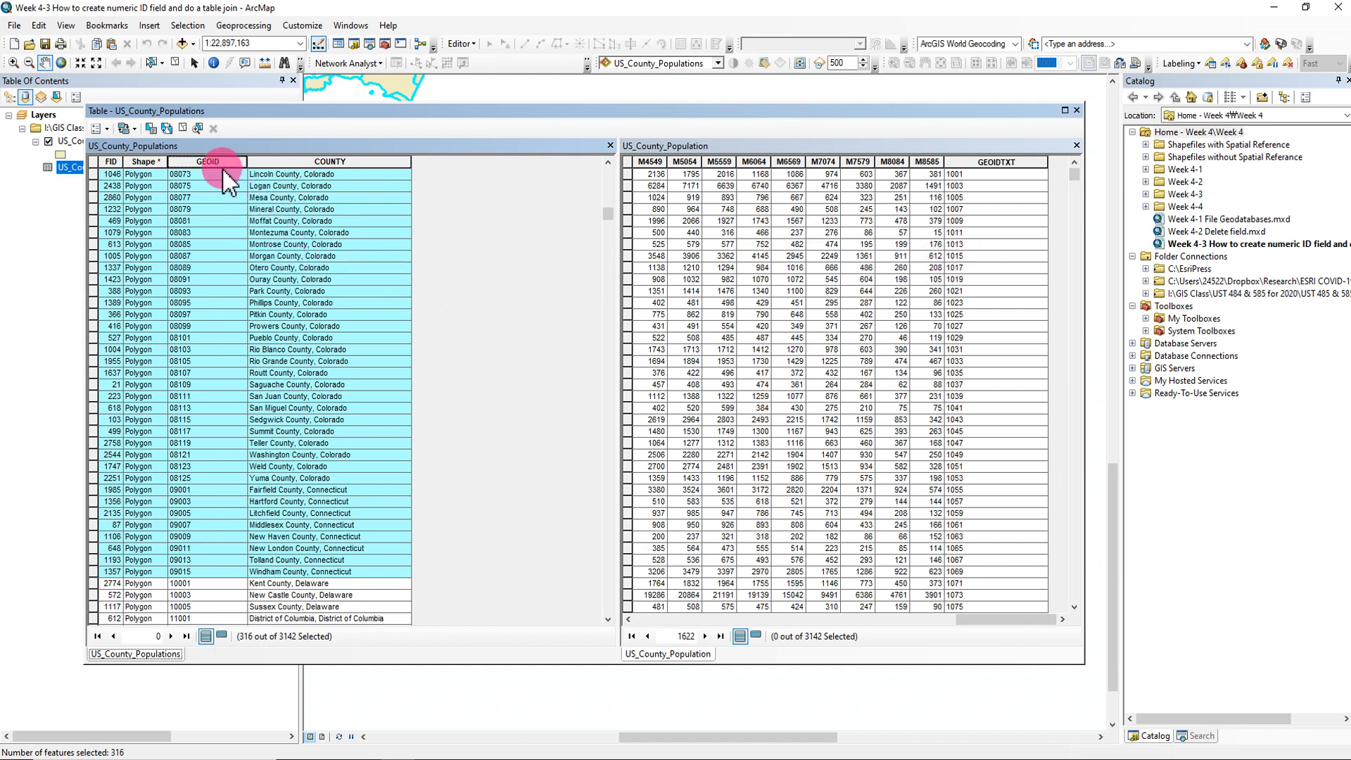
click(215, 162)
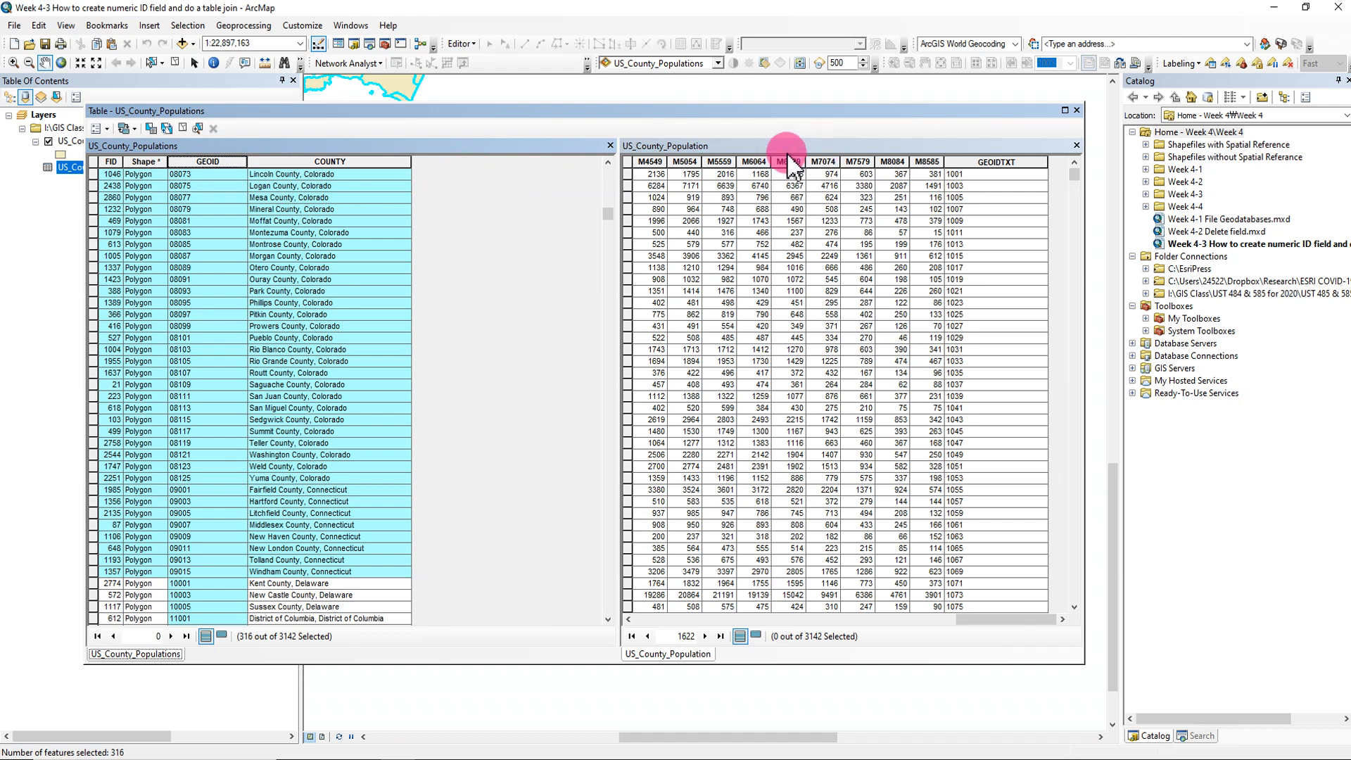
click(185, 126)
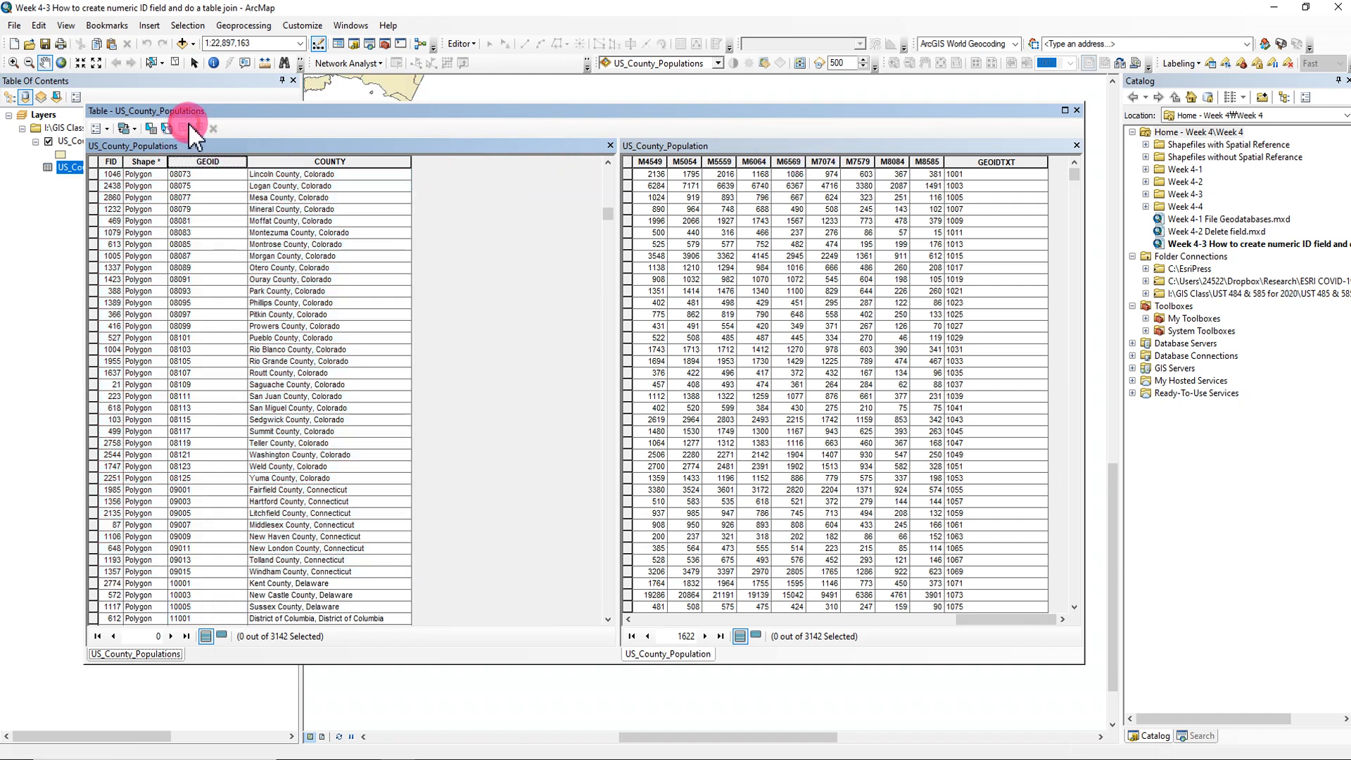
- Delete the GEOIDTXT field from the US_County_Population table
click(1002, 162)
right_click(1004, 167)
click(1049, 331)
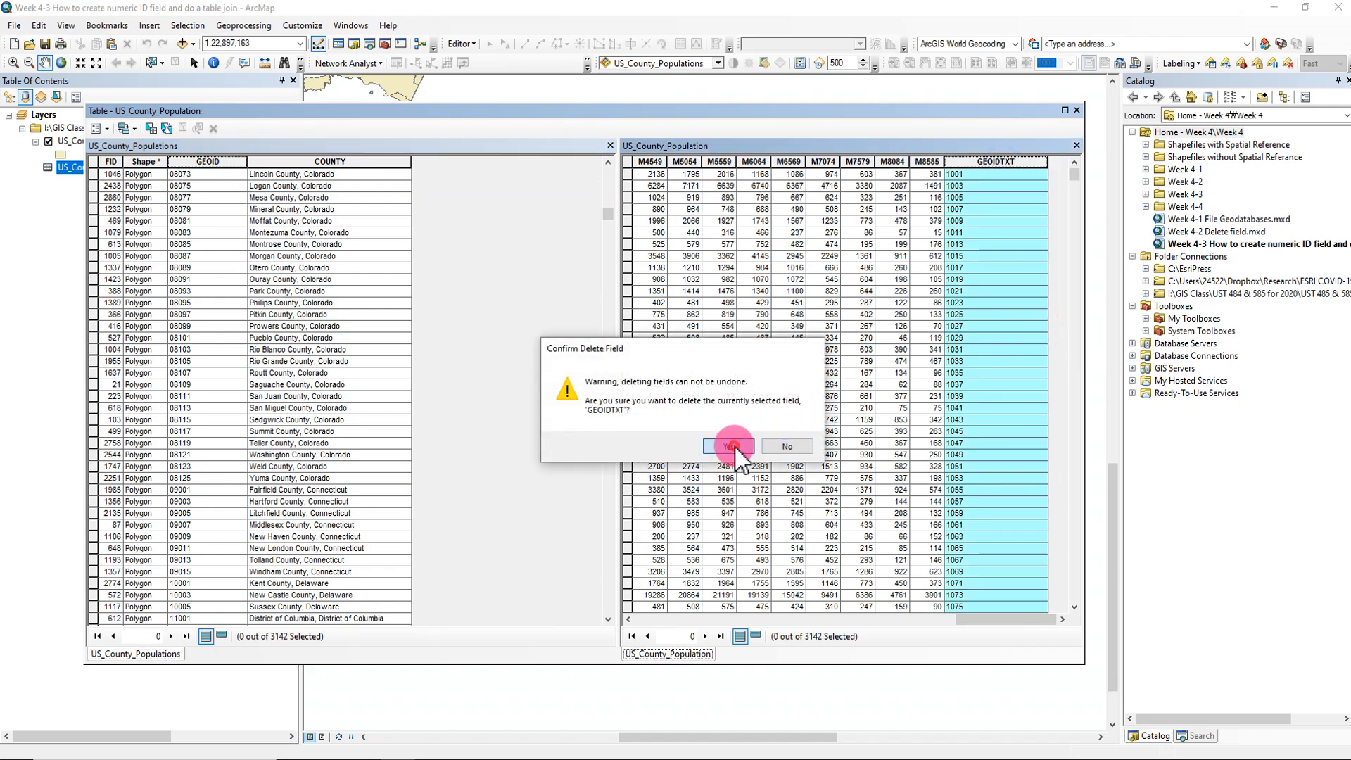
click(816, 446)
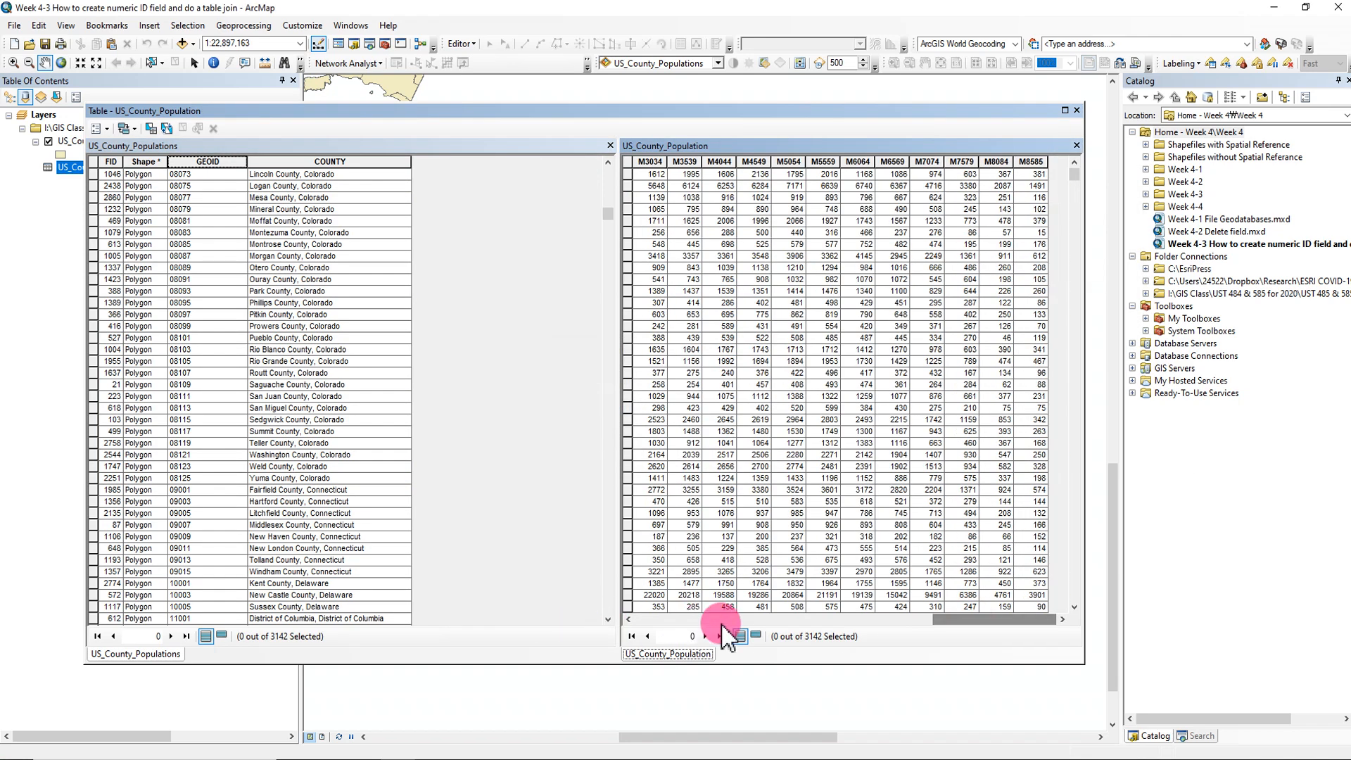
- Highlight the GEOID columns of US_County_Population and US_County_Populations side by side for comparison
drag(943, 619, 622, 622)
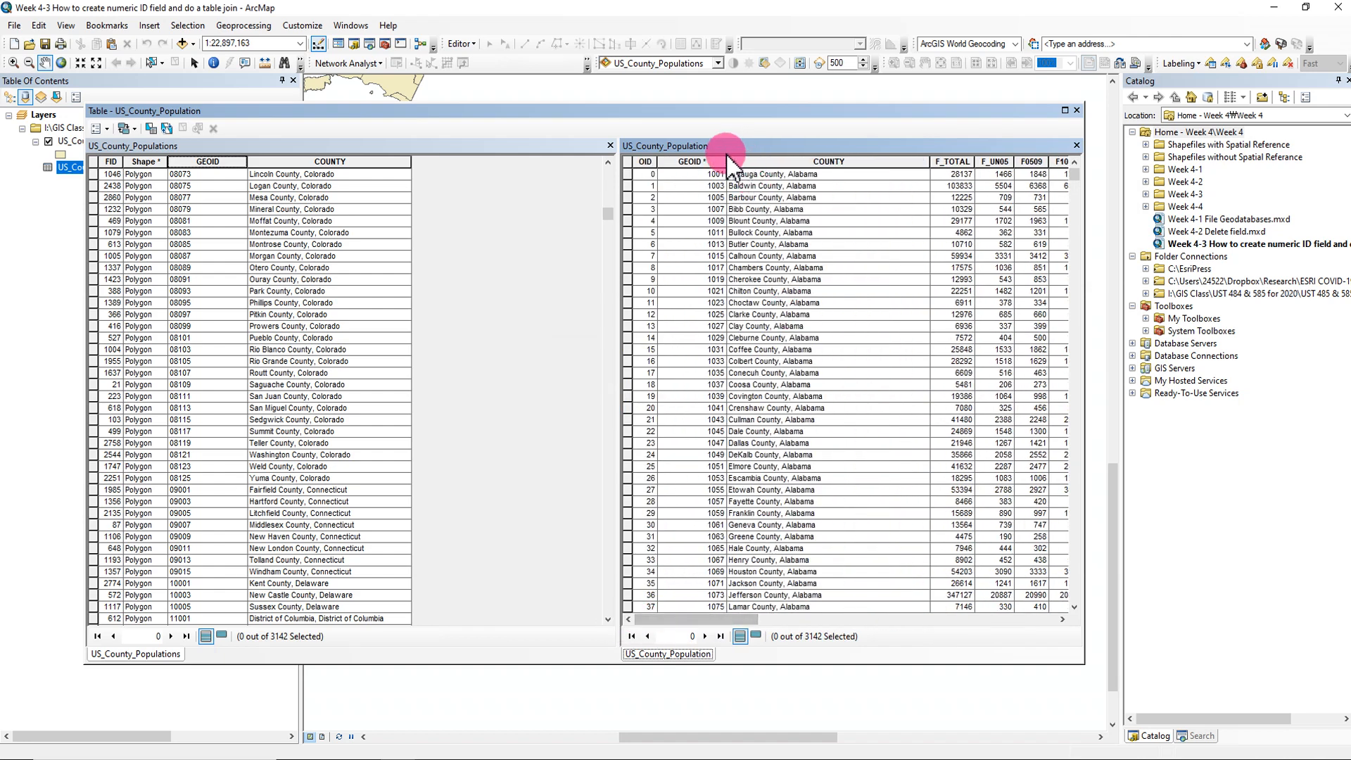
click(691, 161)
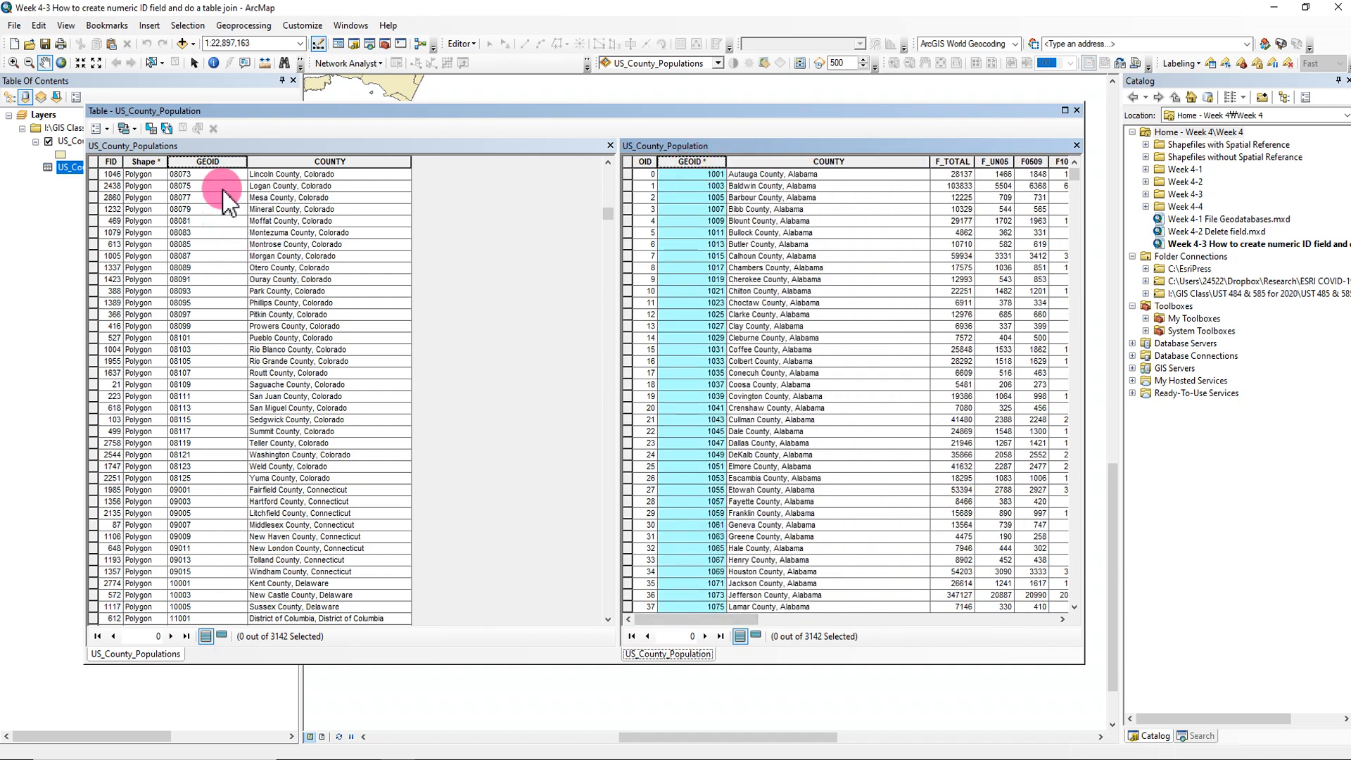
click(207, 161)
scroll(194, 408, up, 6)
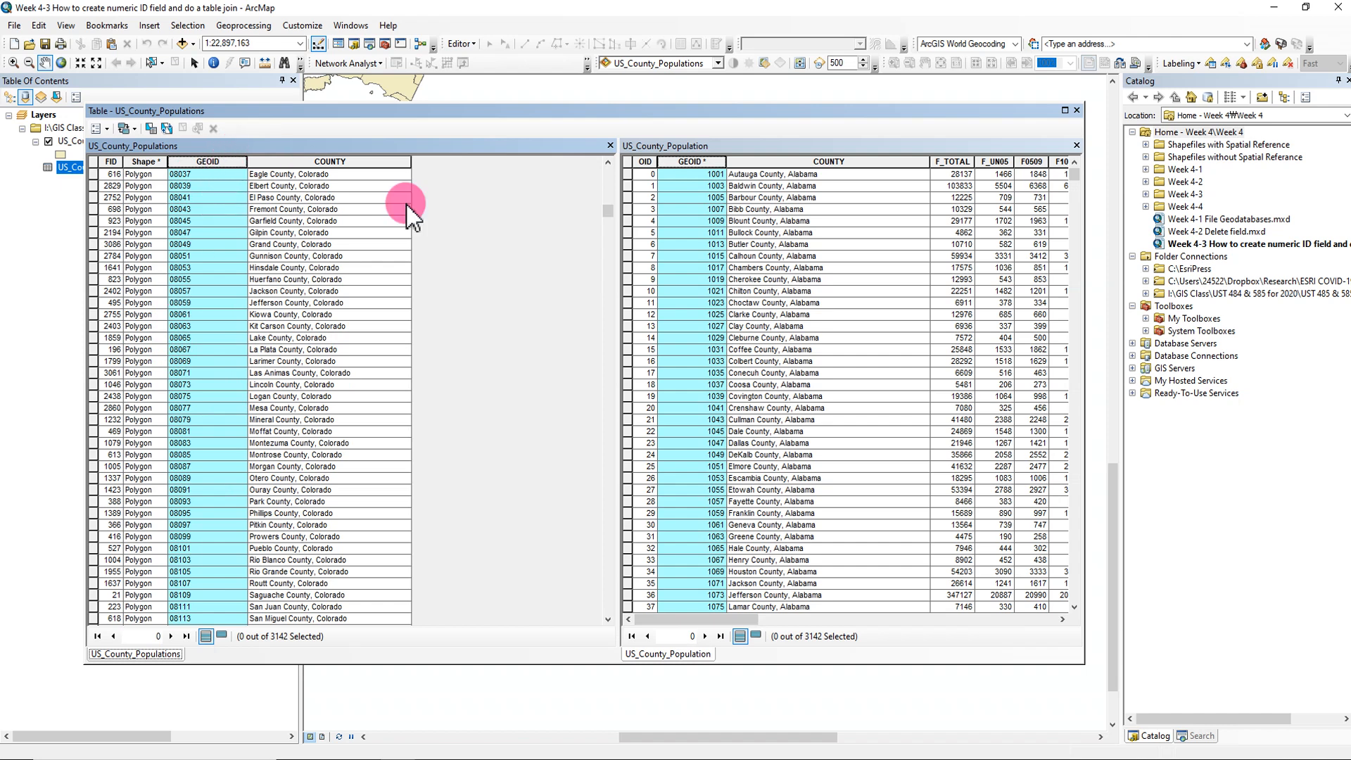
- Add a field named GEOIDNUM of type Double to the US_County_Populations attribute table
click(108, 130)
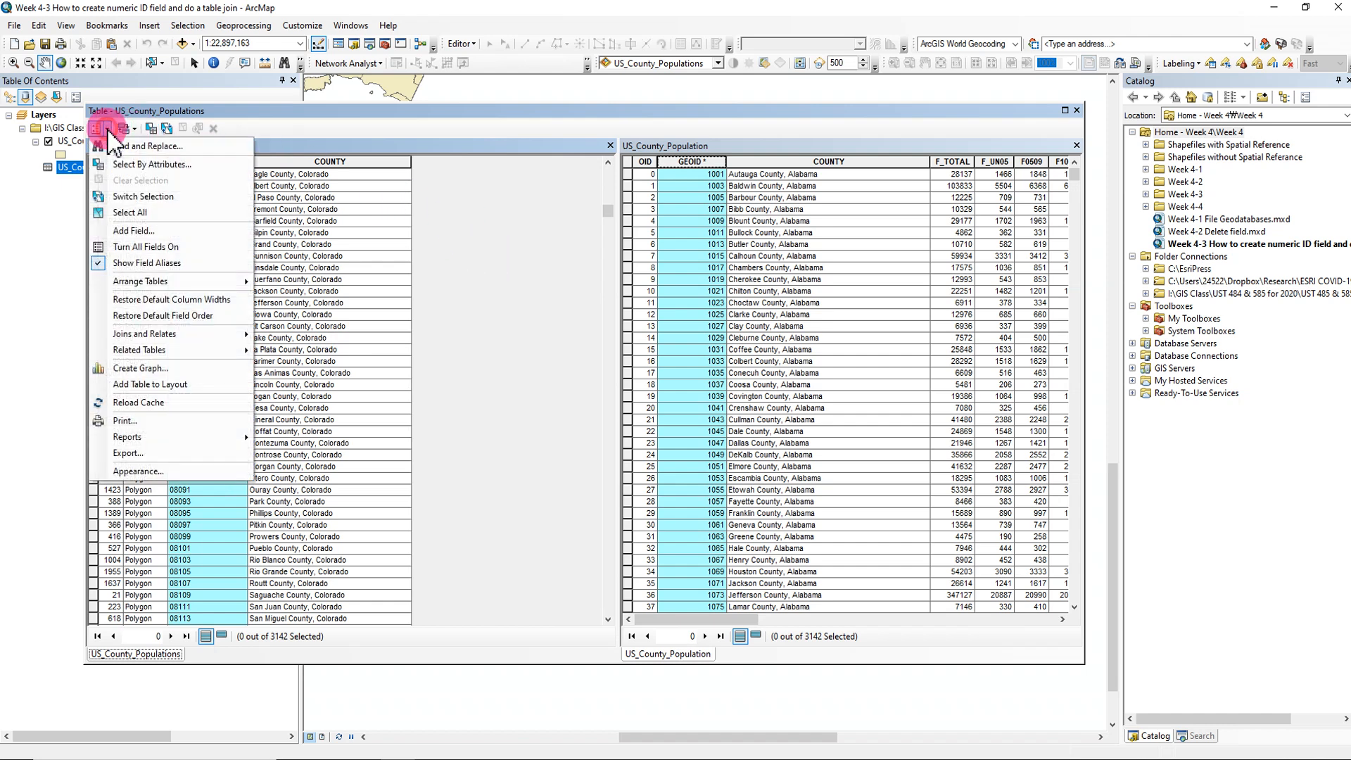
click(130, 222)
click(692, 304)
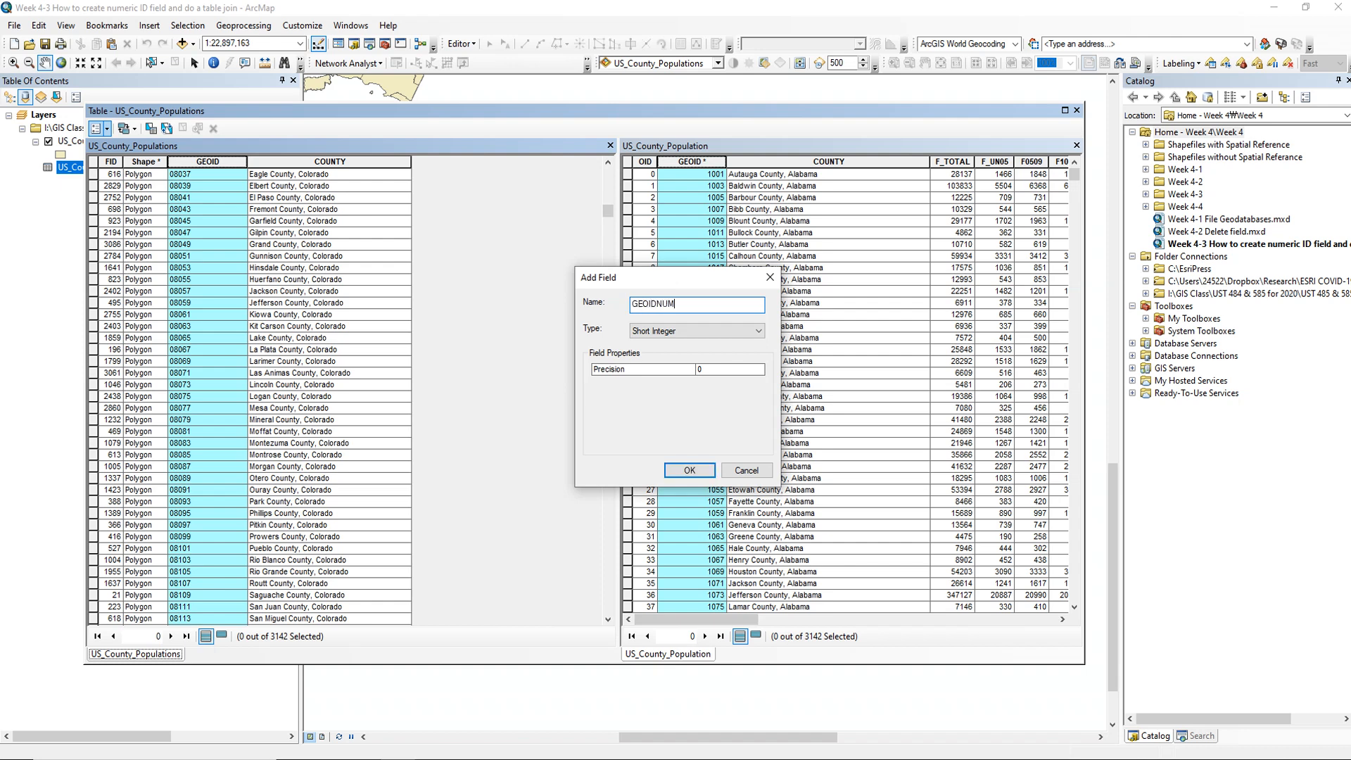
click(724, 342)
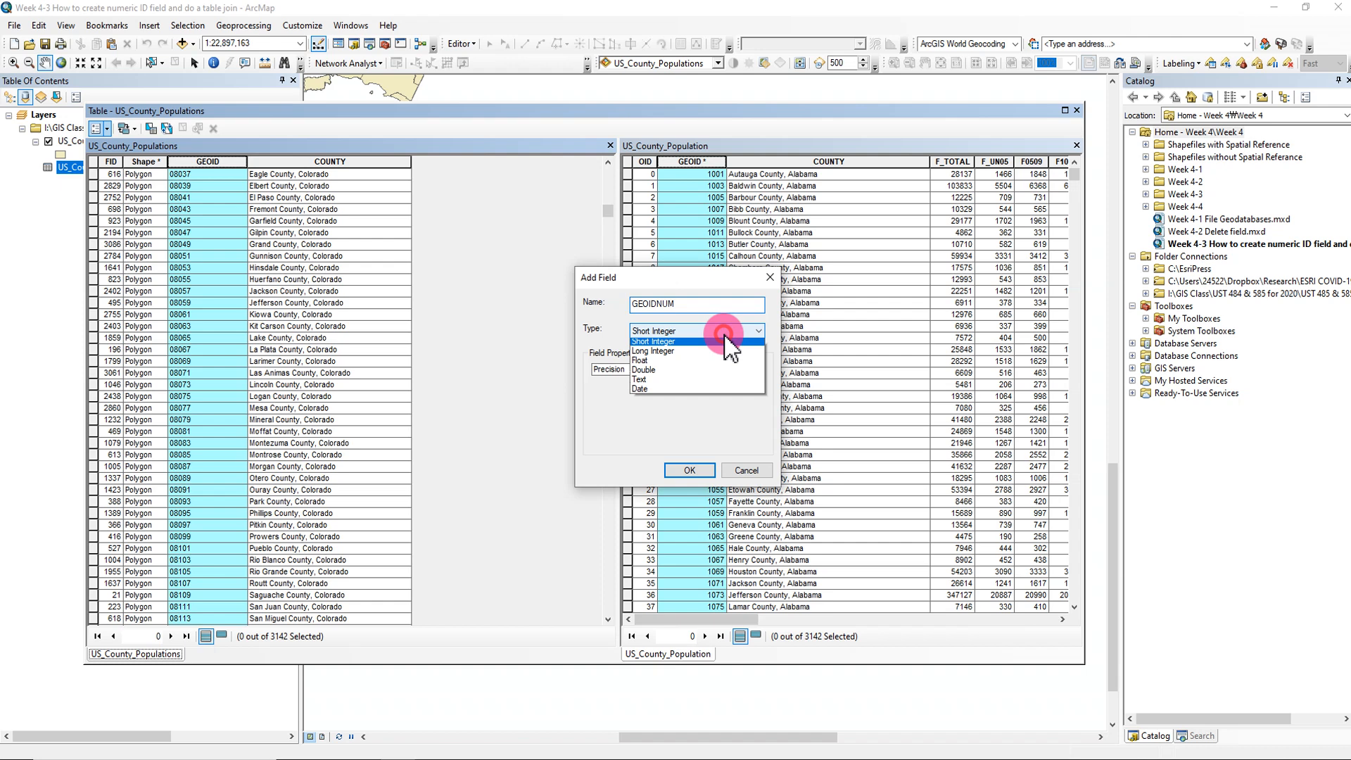
click(653, 373)
click(689, 470)
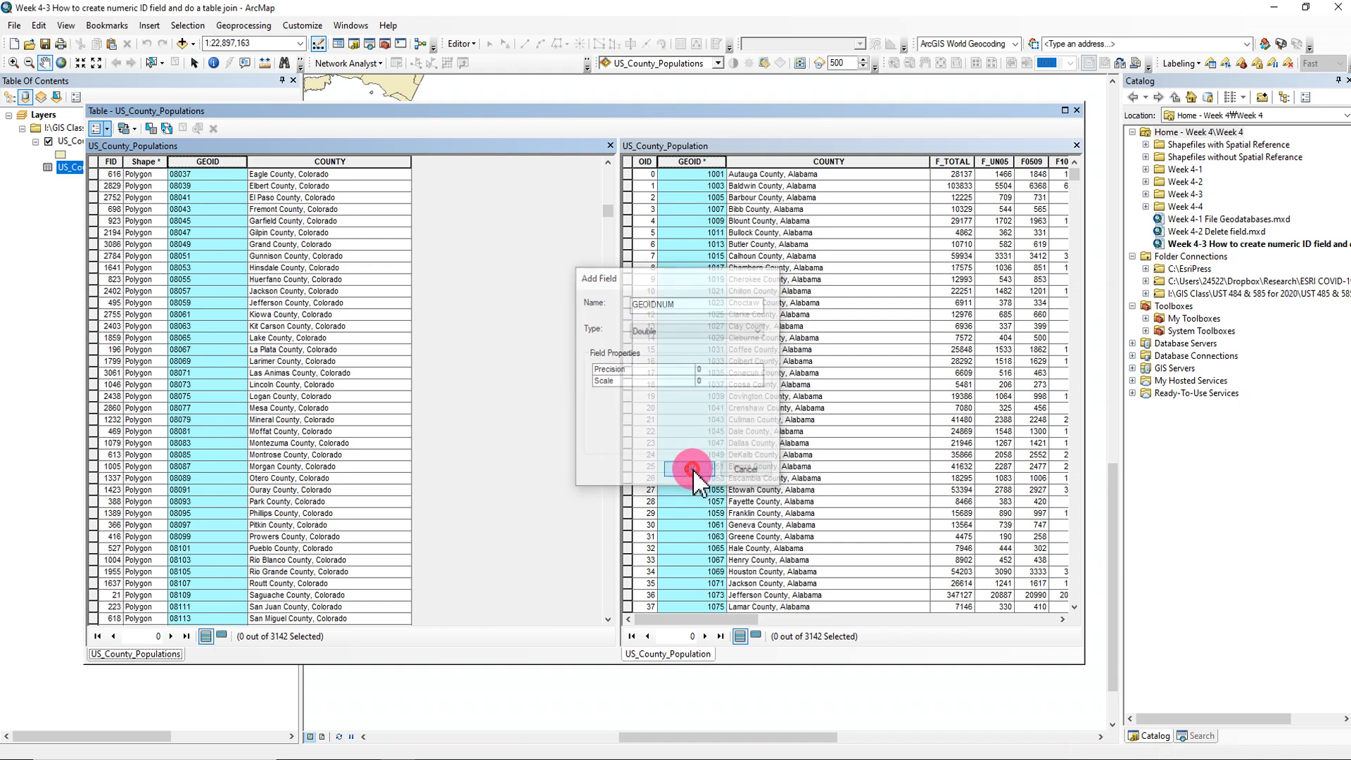
- Use the Field Calculator to fill the GEOIDNUM field with the expression [GEOID]
click(460, 163)
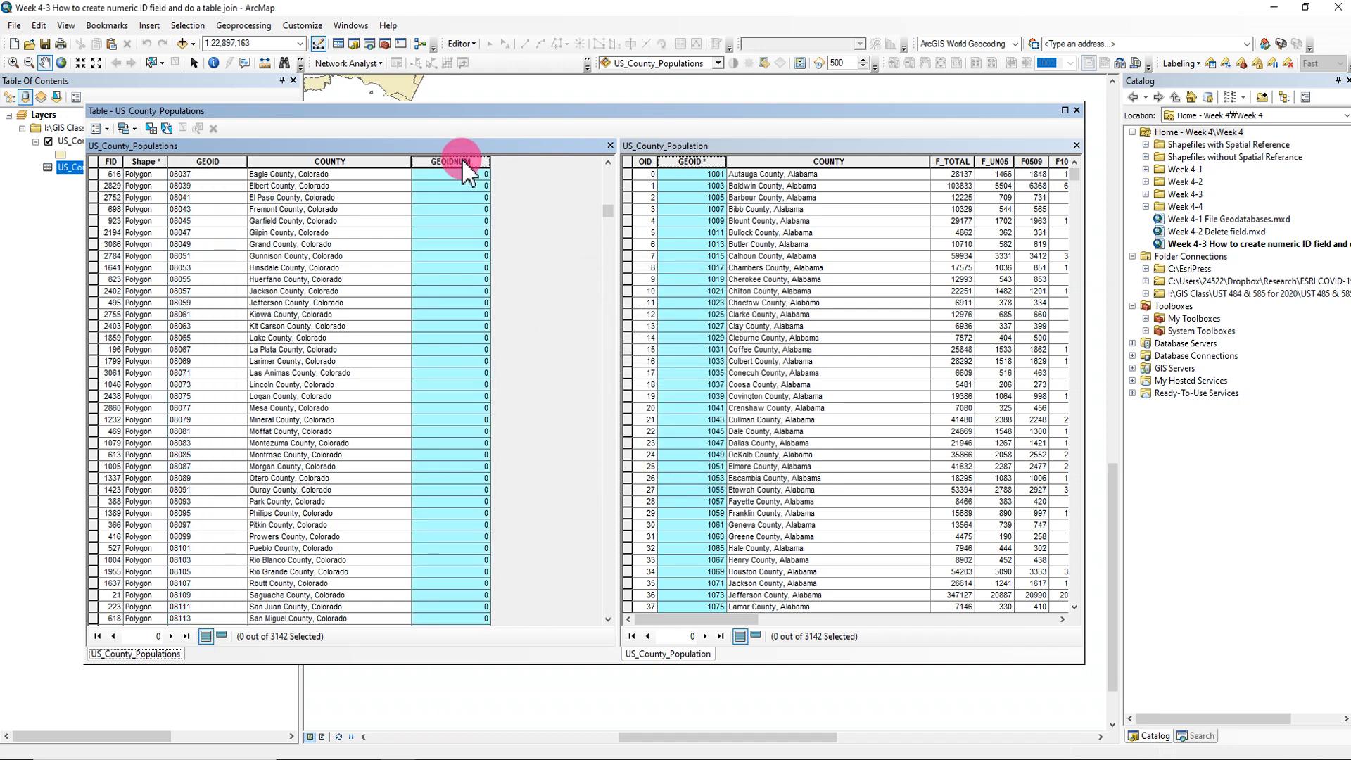
right_click(464, 164)
click(551, 253)
double_click(556, 279)
drag(558, 403, 527, 402)
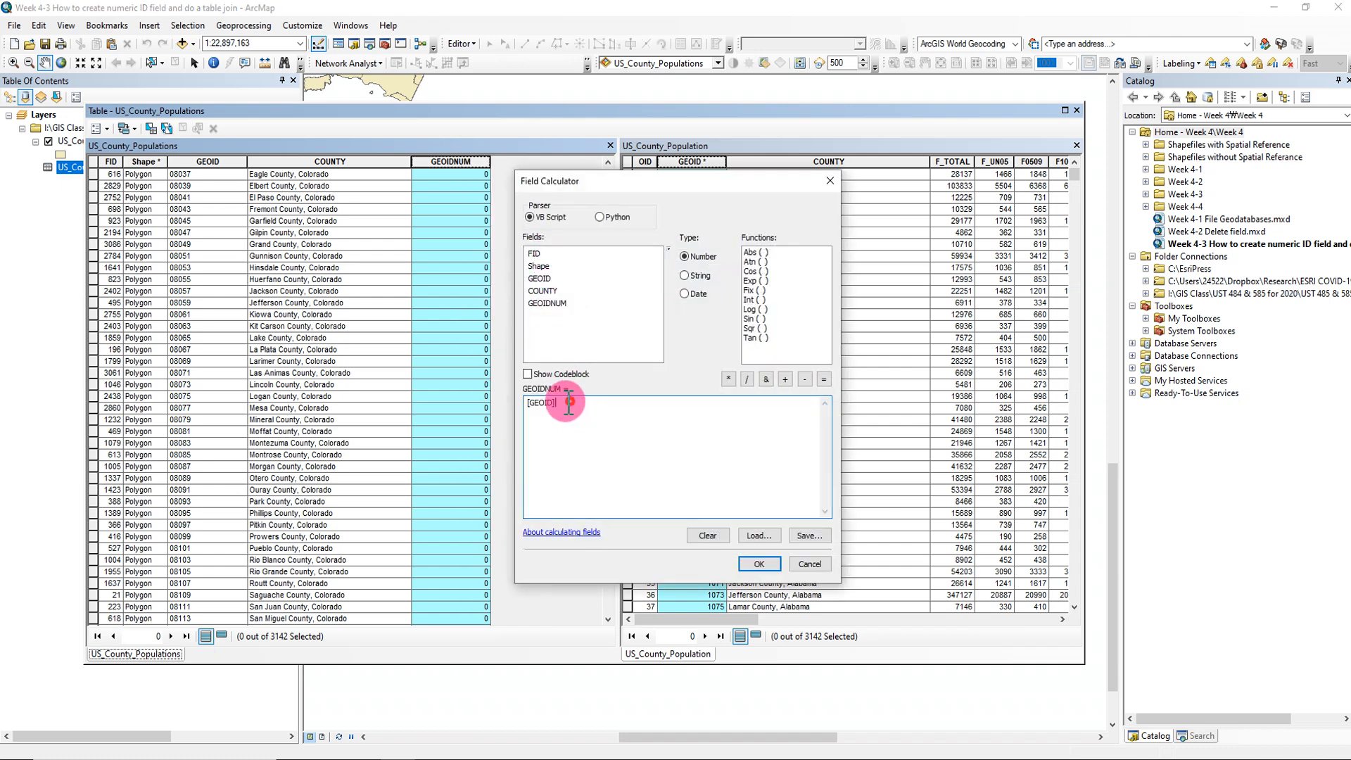
click(714, 537)
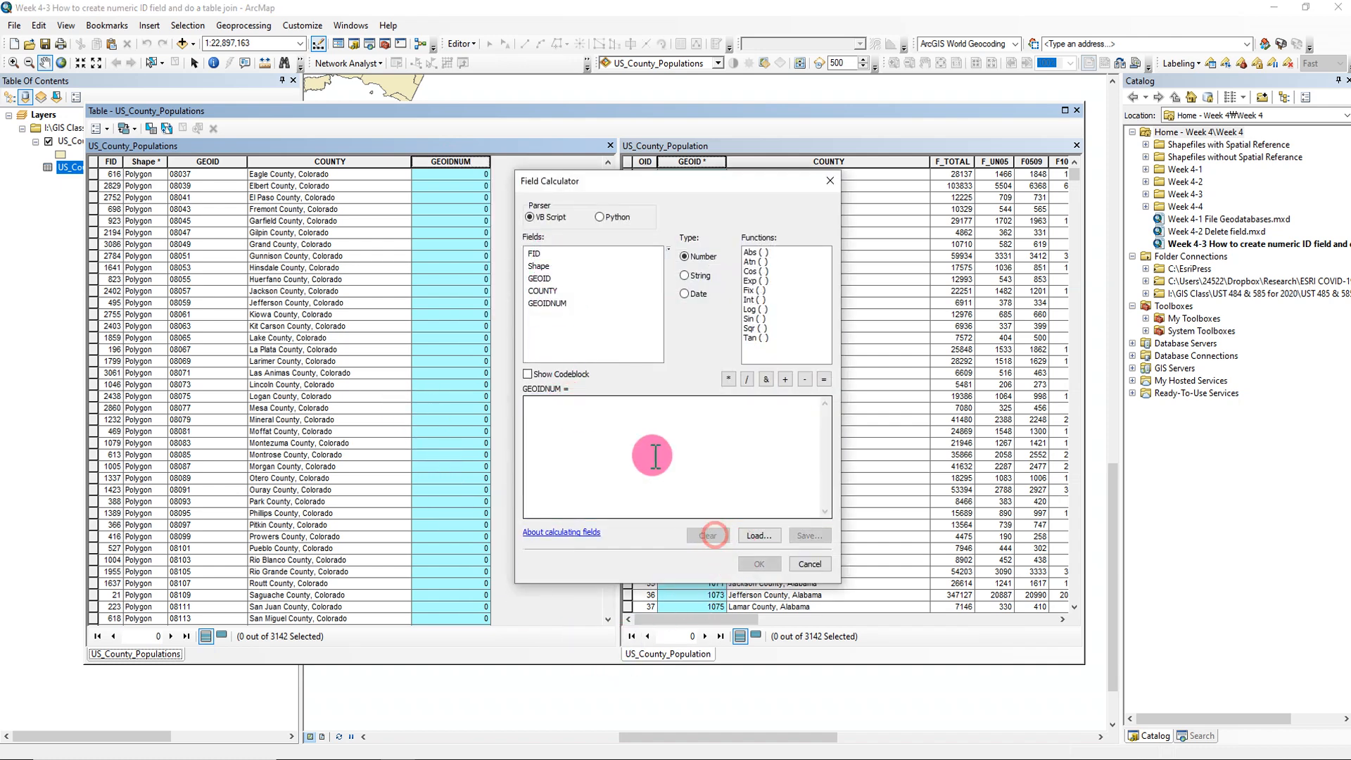
double_click(546, 280)
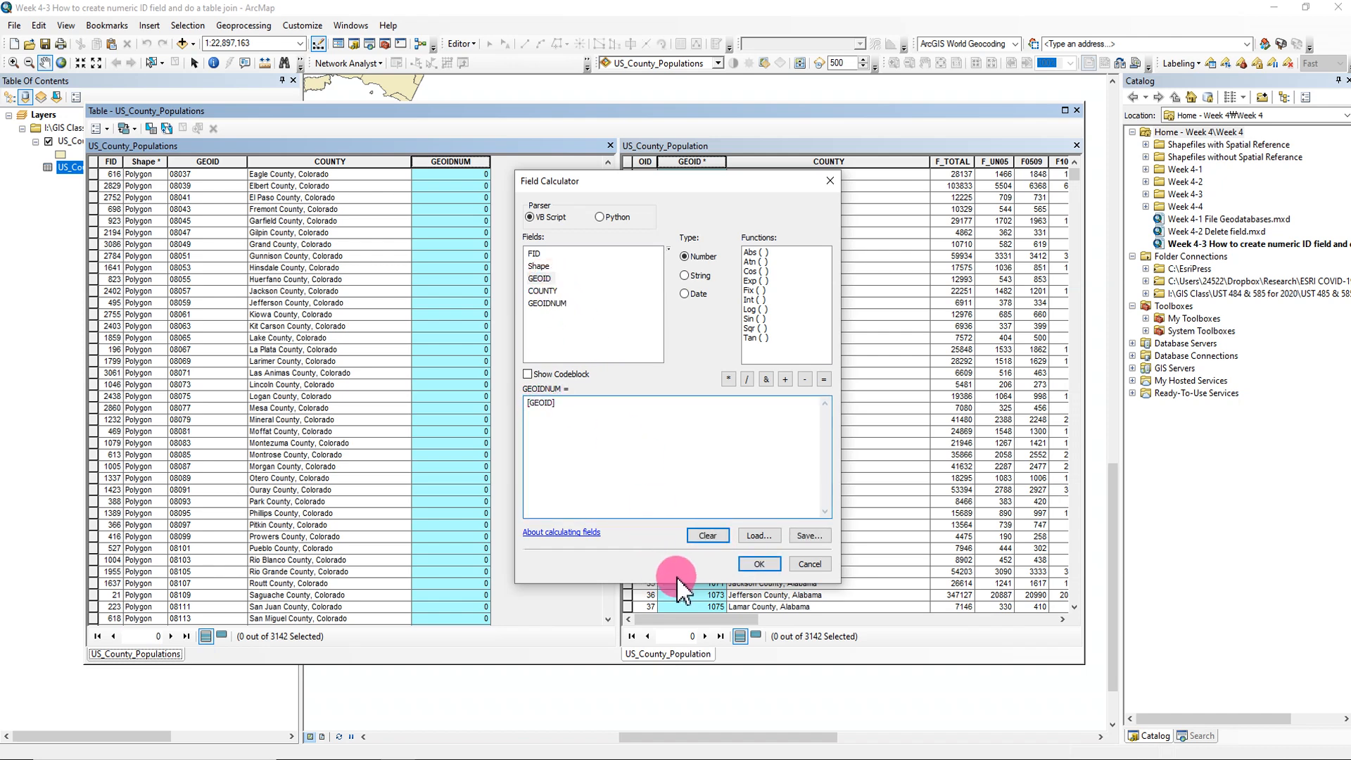
click(746, 564)
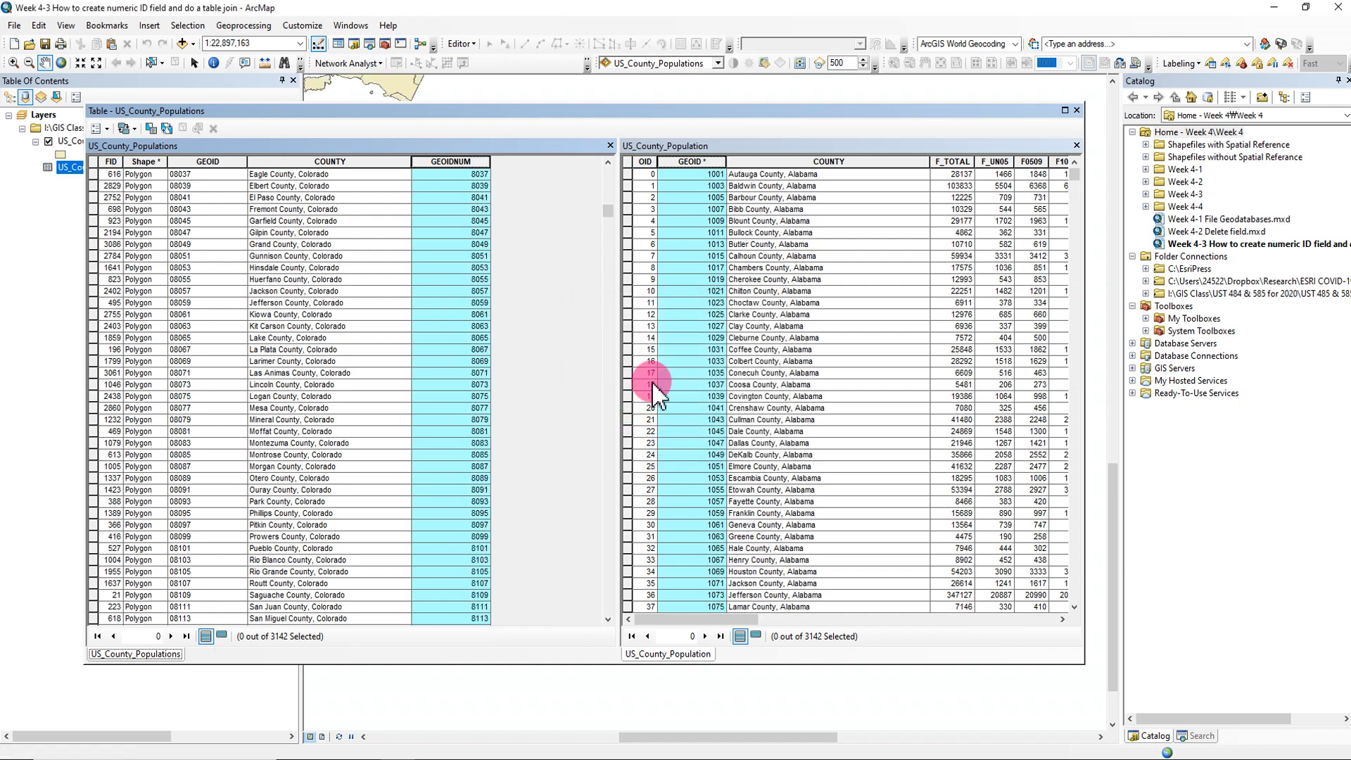
- Compare GEOIDNUM with the numeric GEOID column from the first records and close the attribute tables
drag(610, 209, 617, 182)
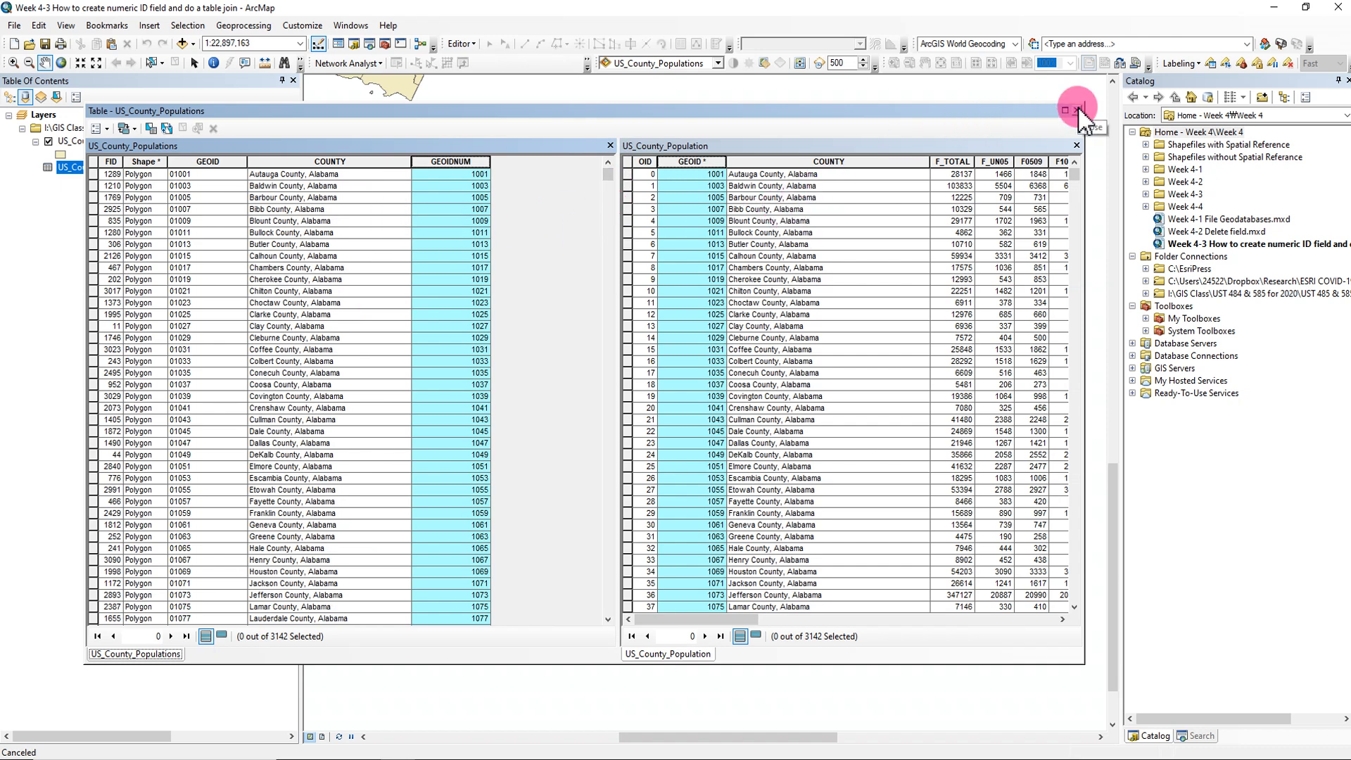
click(108, 128)
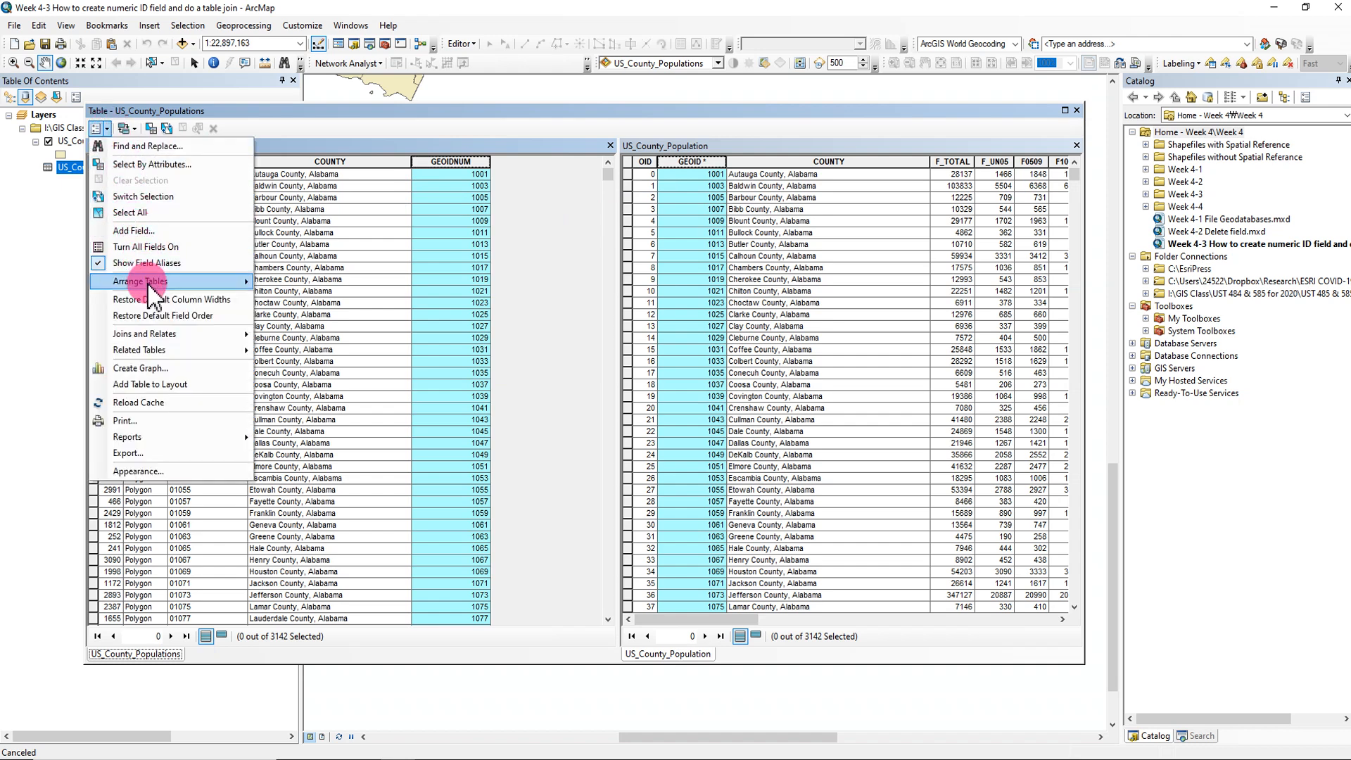
mouse_move(159, 345)
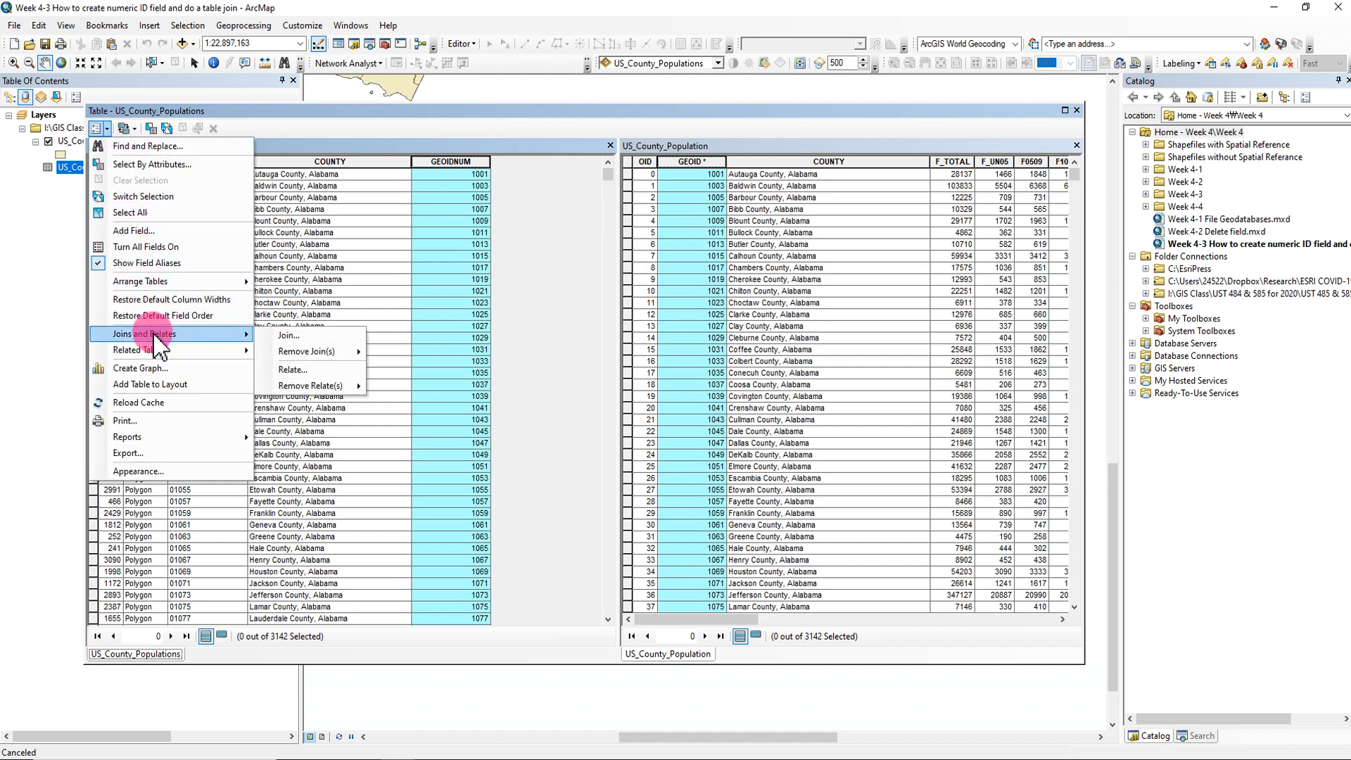
click(1078, 111)
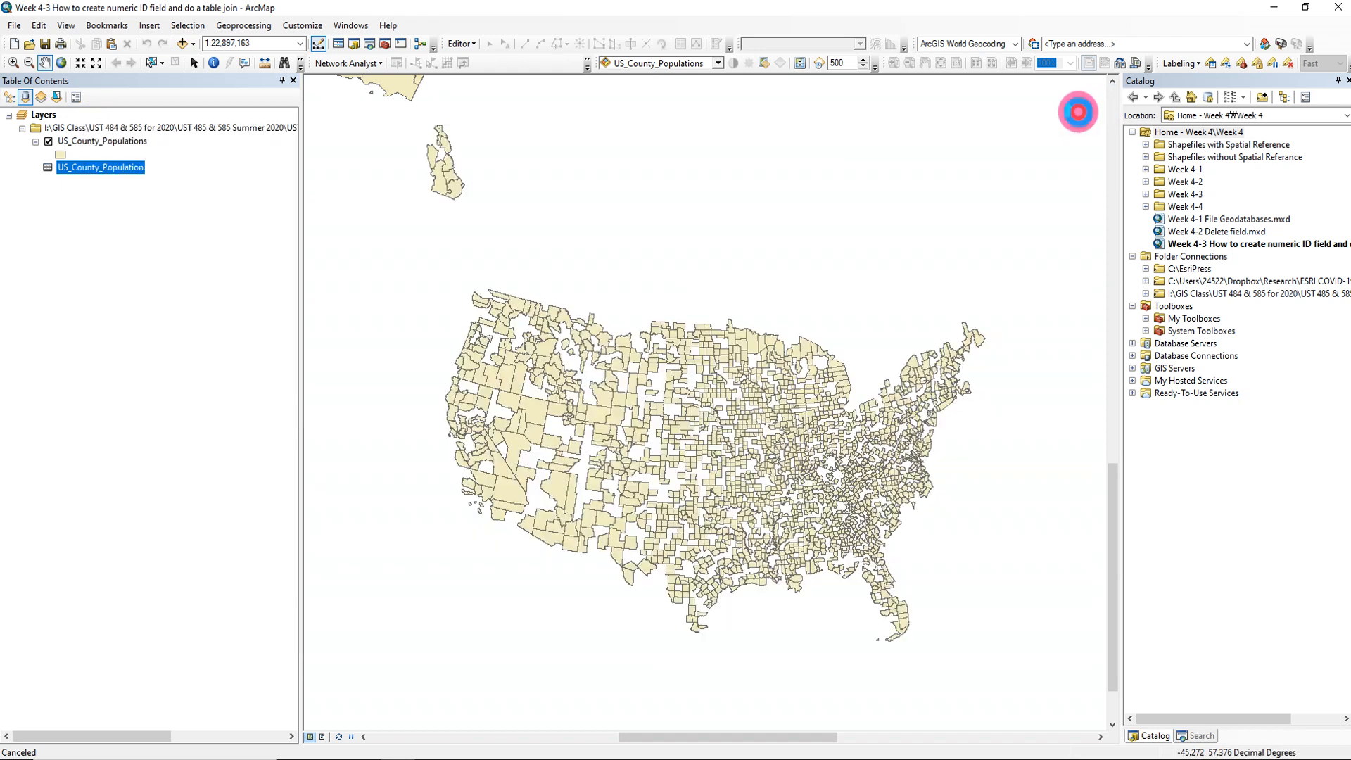
right_click(127, 145)
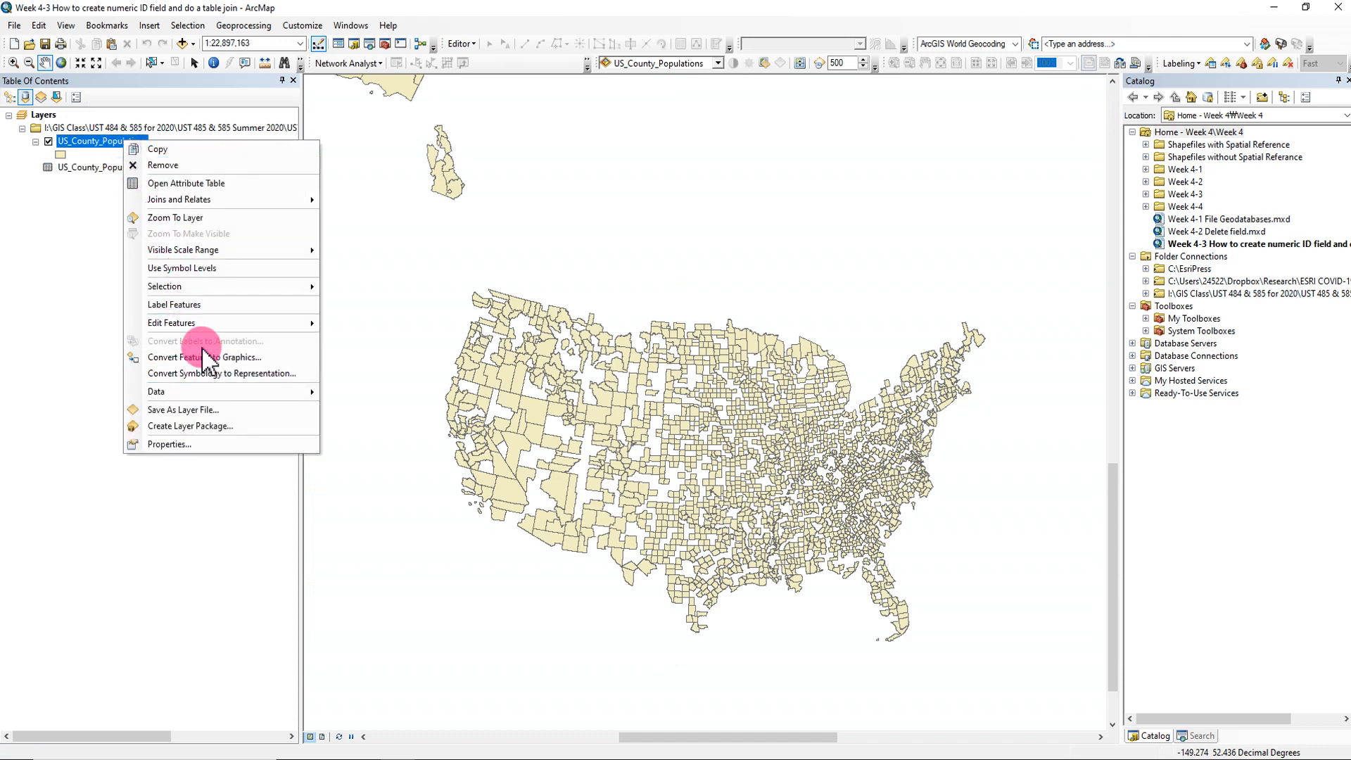
mouse_move(239, 200)
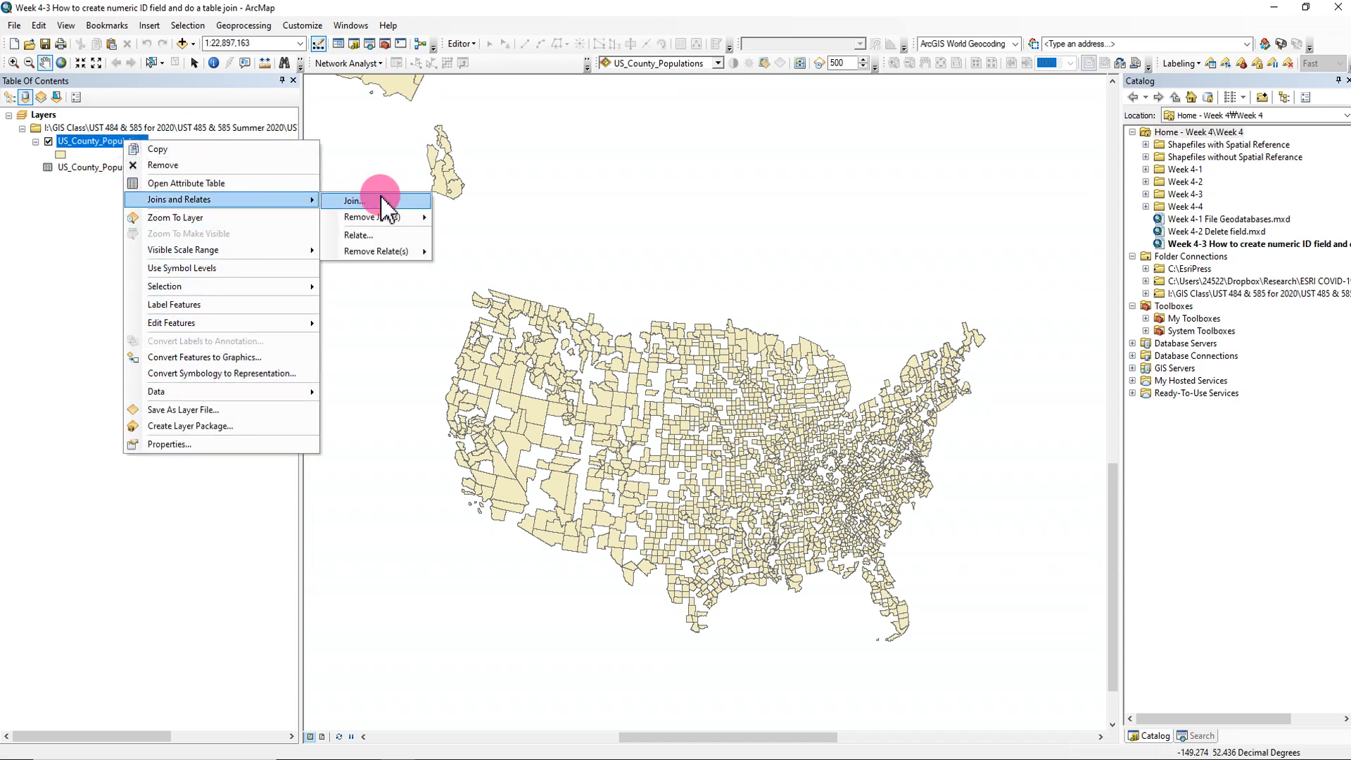
click(81, 232)
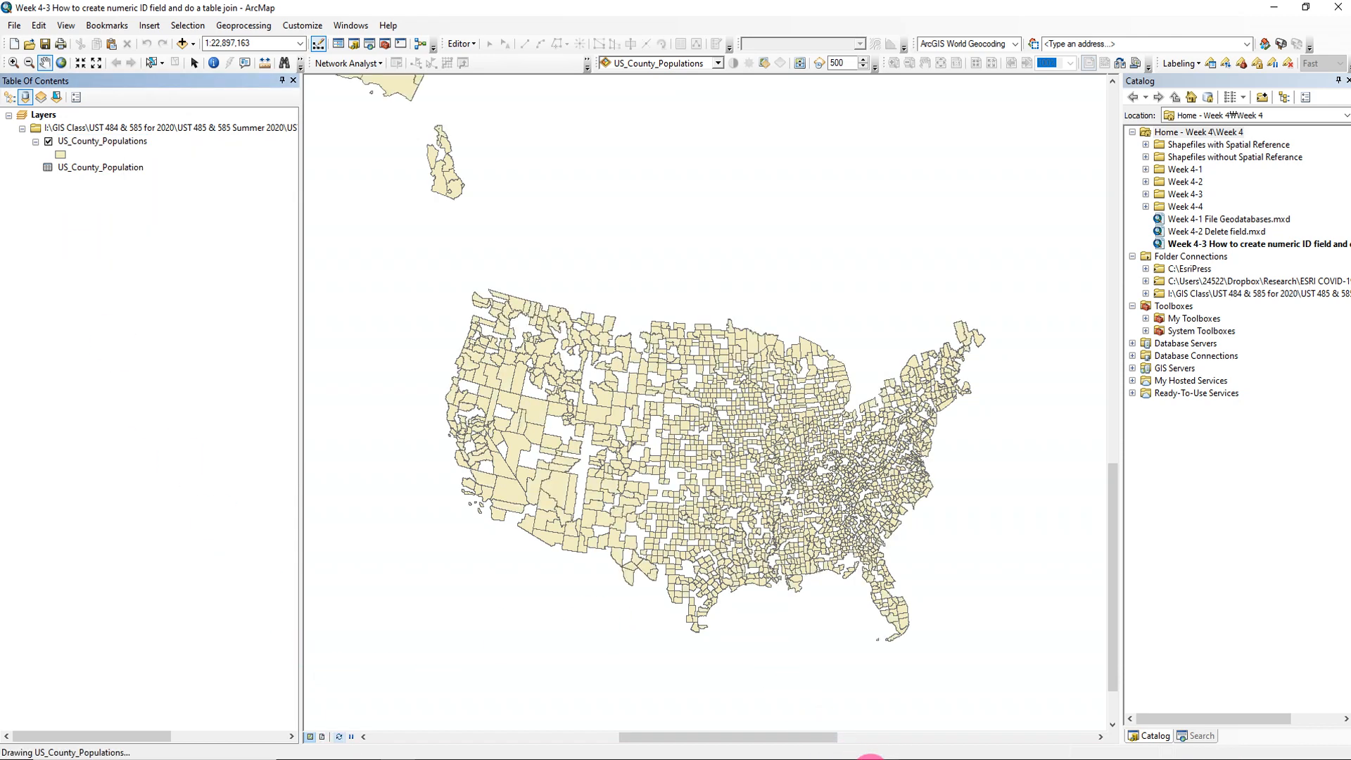
- Switch to the PowerPoint presentation and review its slides on adding a numeric field, calculating it and joining the tables
click(859, 747)
click(211, 355)
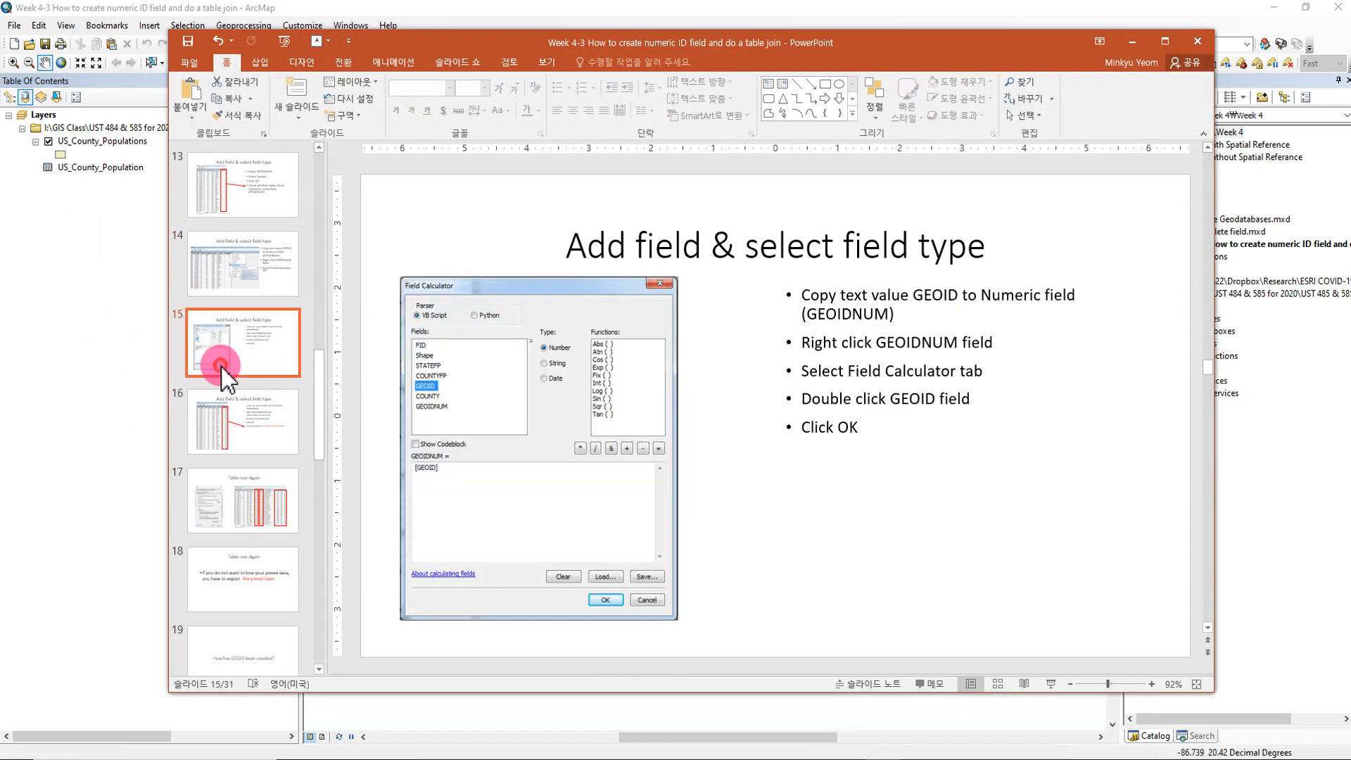
scroll(225, 380, up, 2)
click(239, 248)
scroll(242, 202, up, 1)
click(242, 216)
click(241, 319)
click(254, 390)
scroll(272, 437, down, 2)
click(271, 361)
scroll(274, 422, down, 1)
click(257, 422)
click(262, 361)
click(253, 445)
click(253, 500)
scroll(255, 511, down, 2)
click(255, 418)
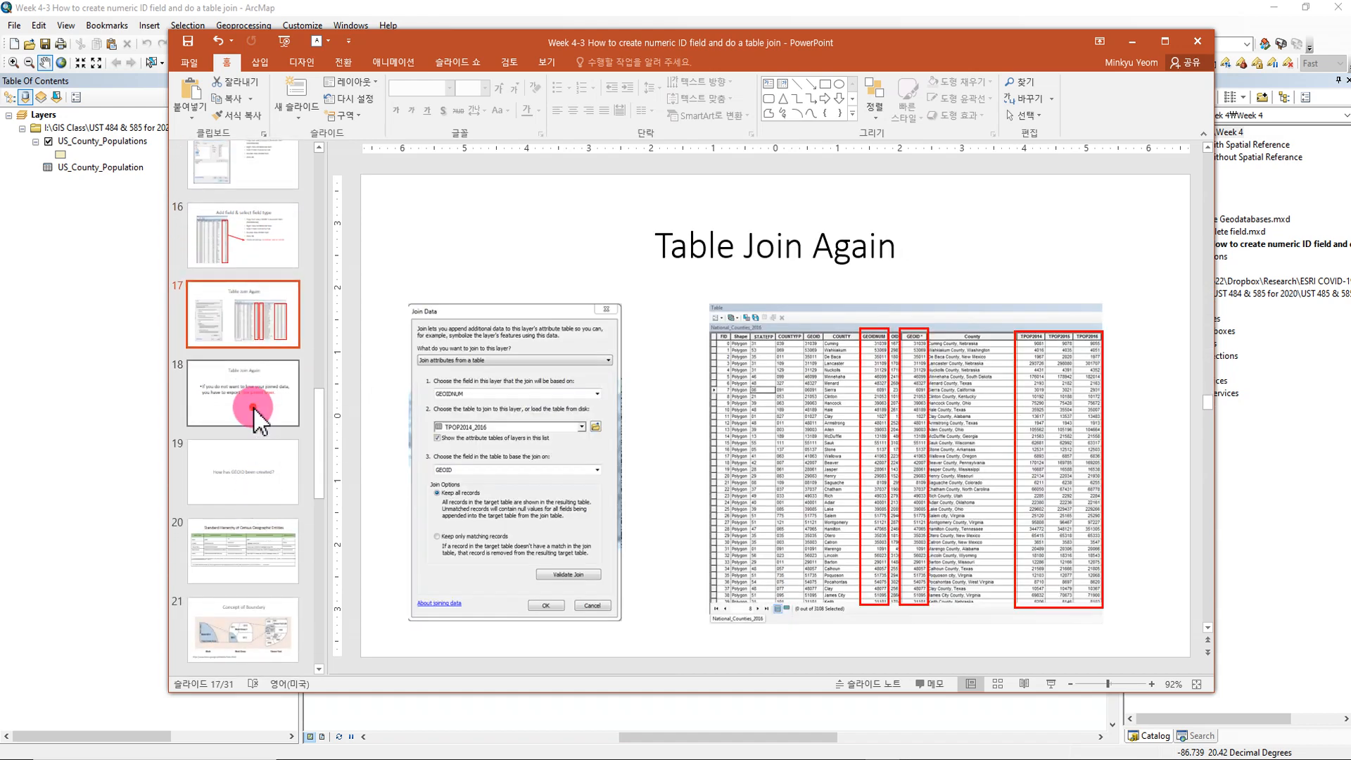
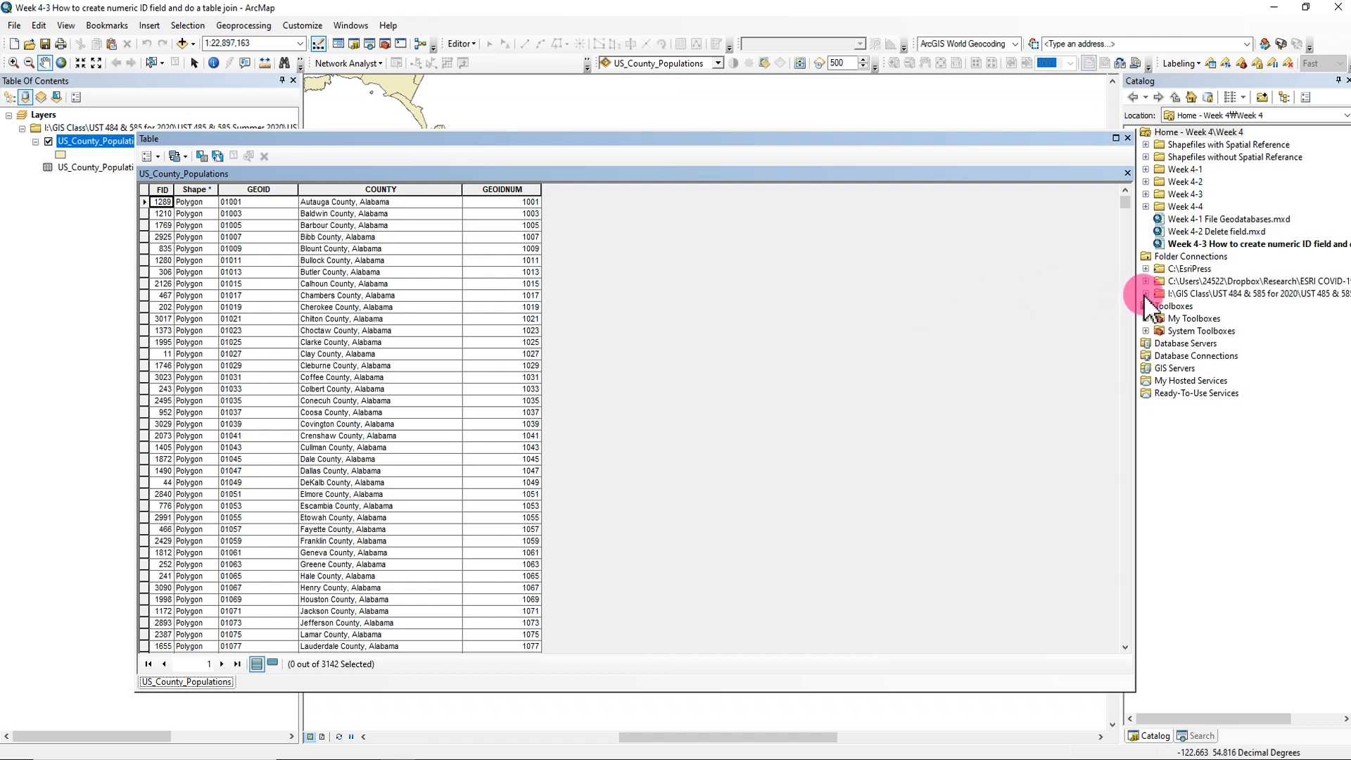
- Highlight the GEOIDNUM column in the US_County_Populations table and open the US_County_Population table as well
drag(1133, 288, 1088, 303)
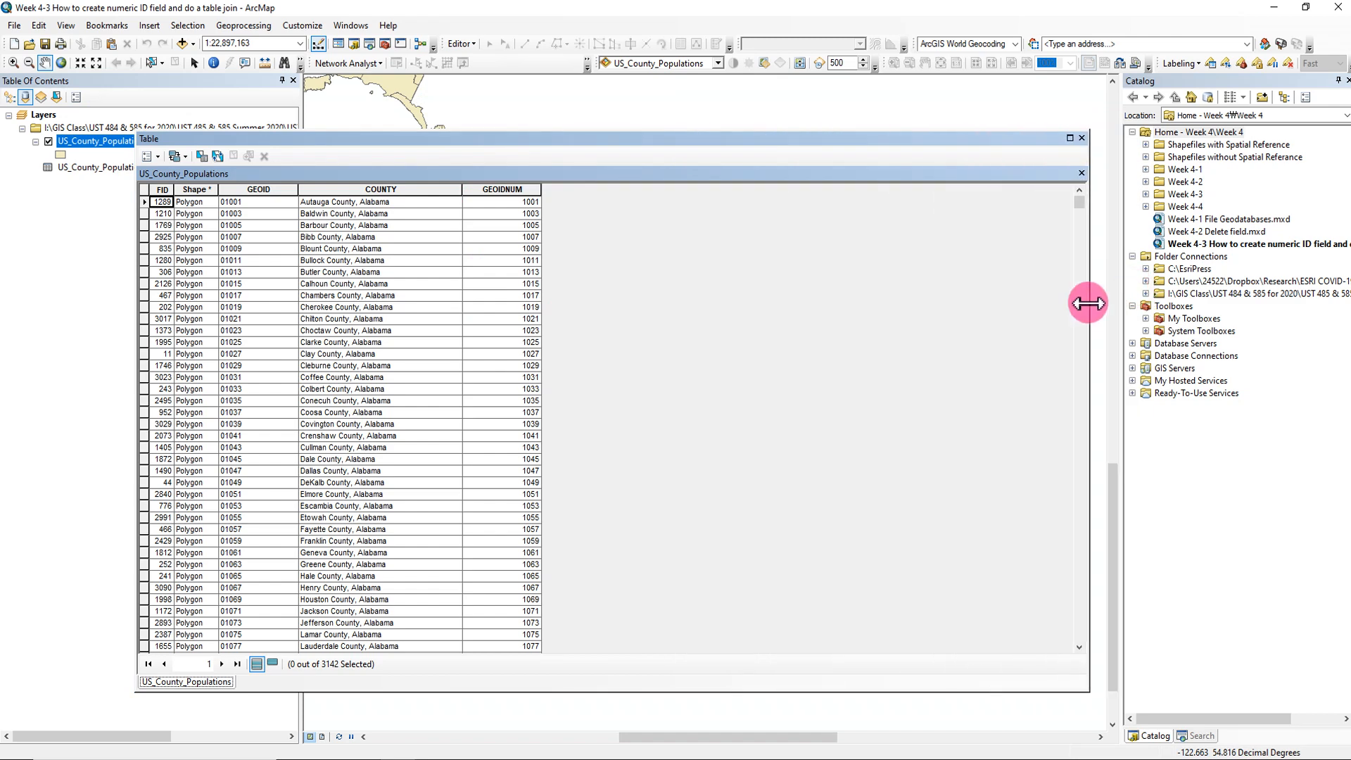
click(505, 189)
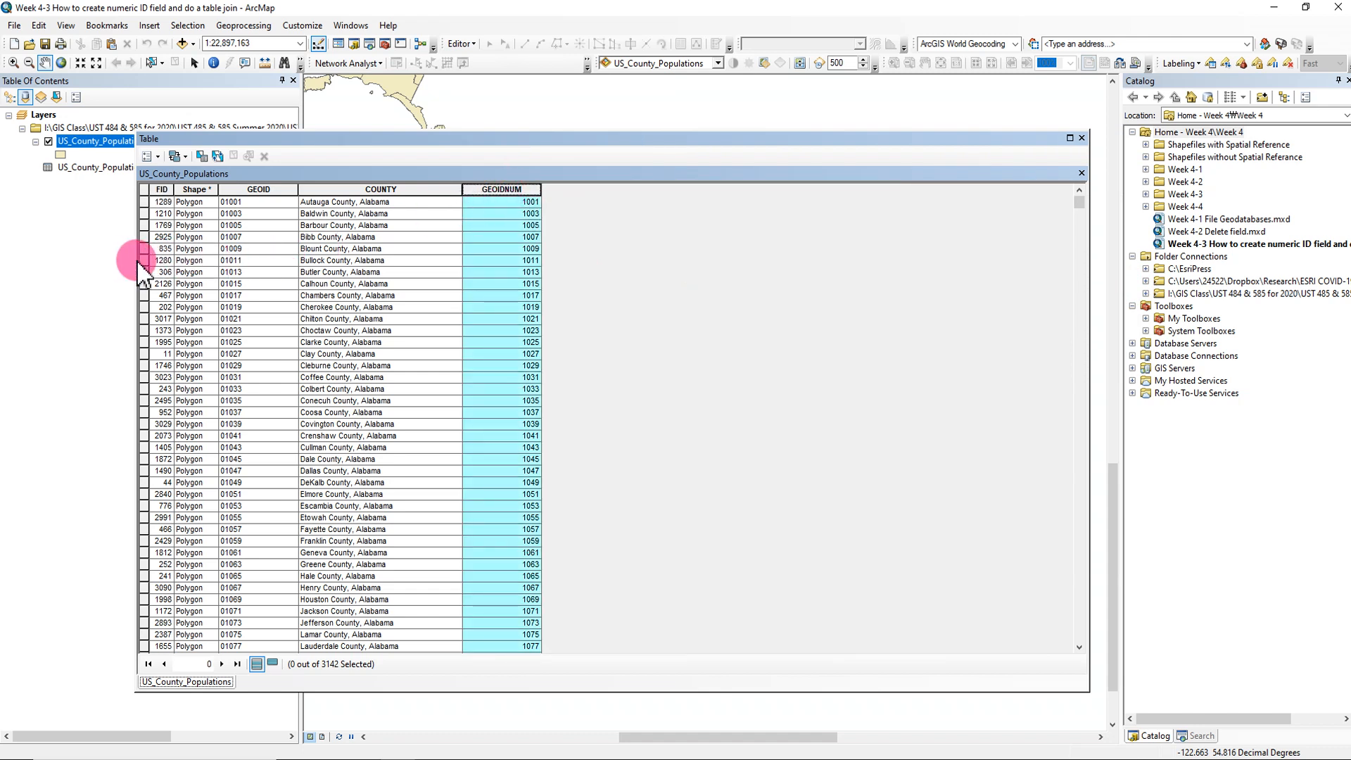
drag(133, 251, 241, 247)
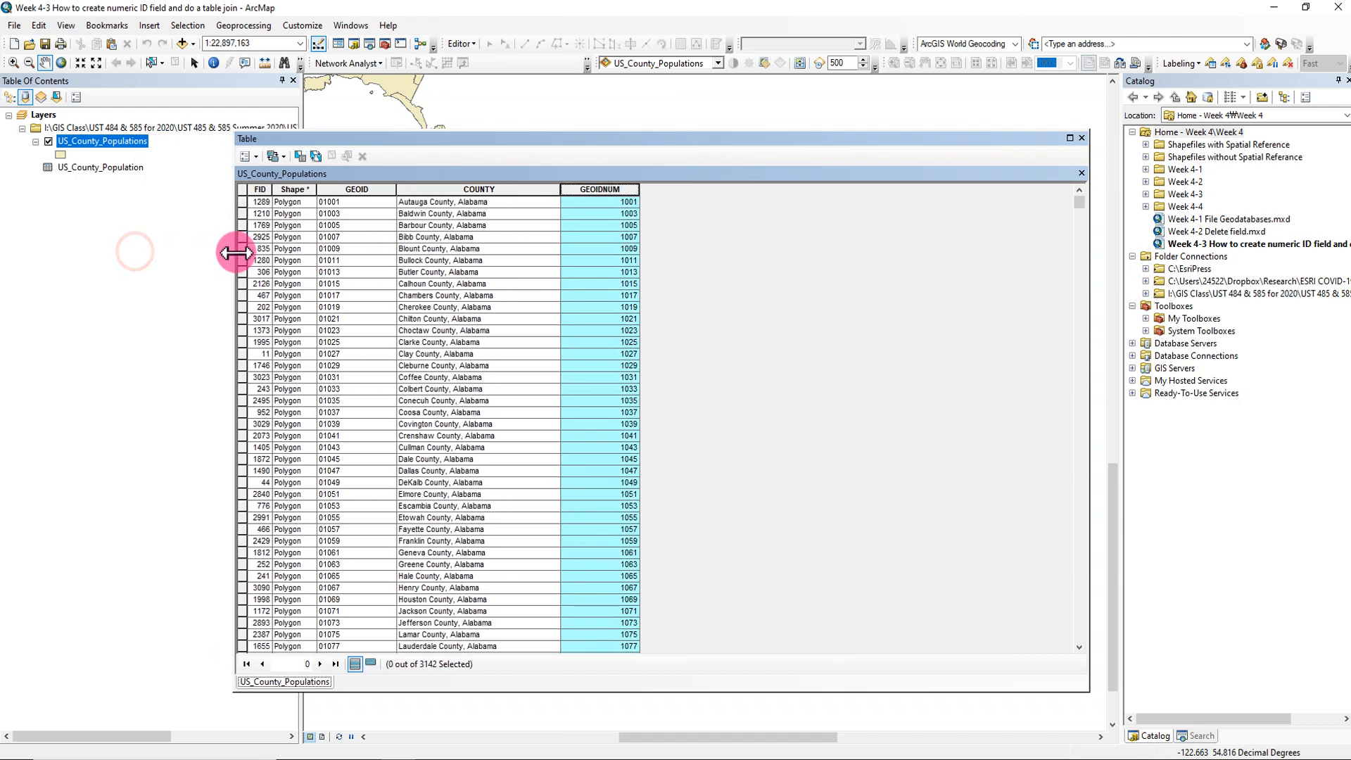
click(120, 169)
right_click(125, 179)
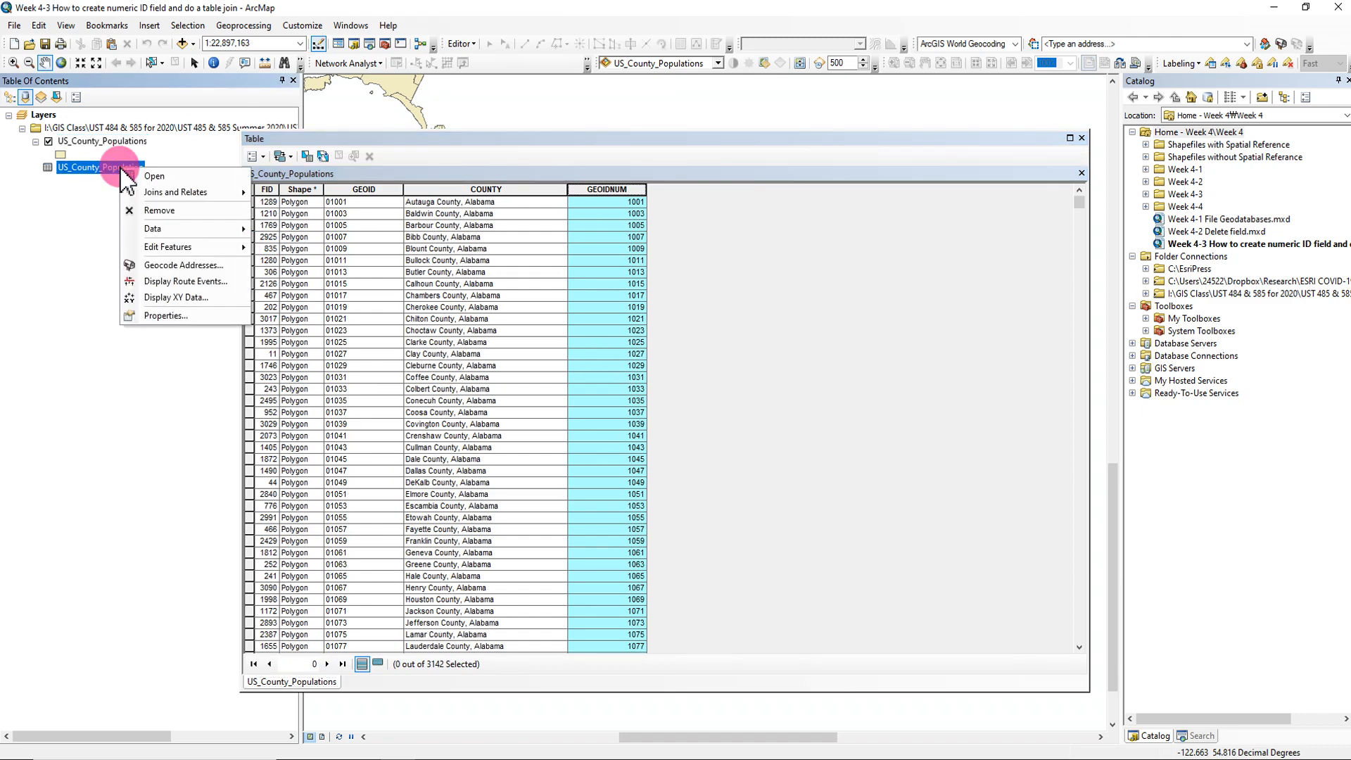
click(159, 178)
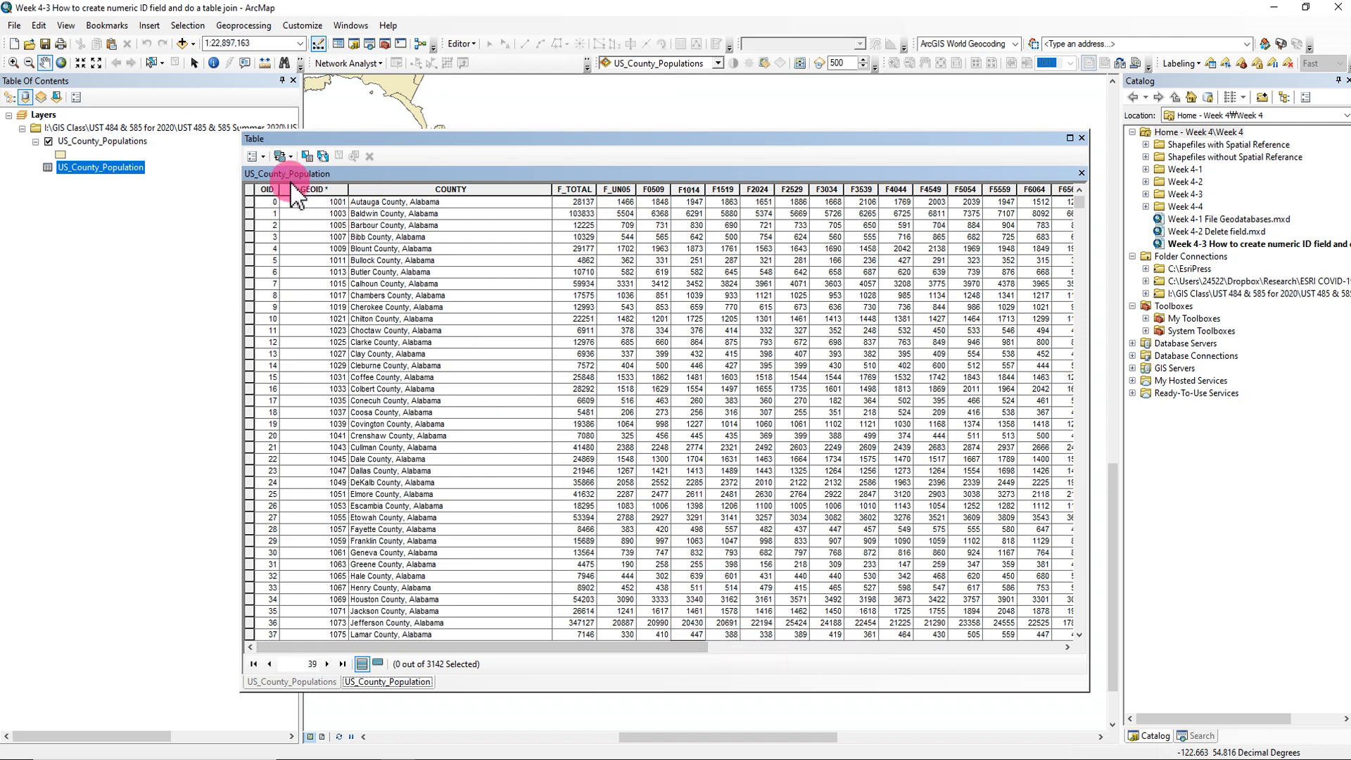
- Arrange the two attribute tables side by side and resize them so GEOIDNUM and the numeric GEOID column can be compared
click(264, 154)
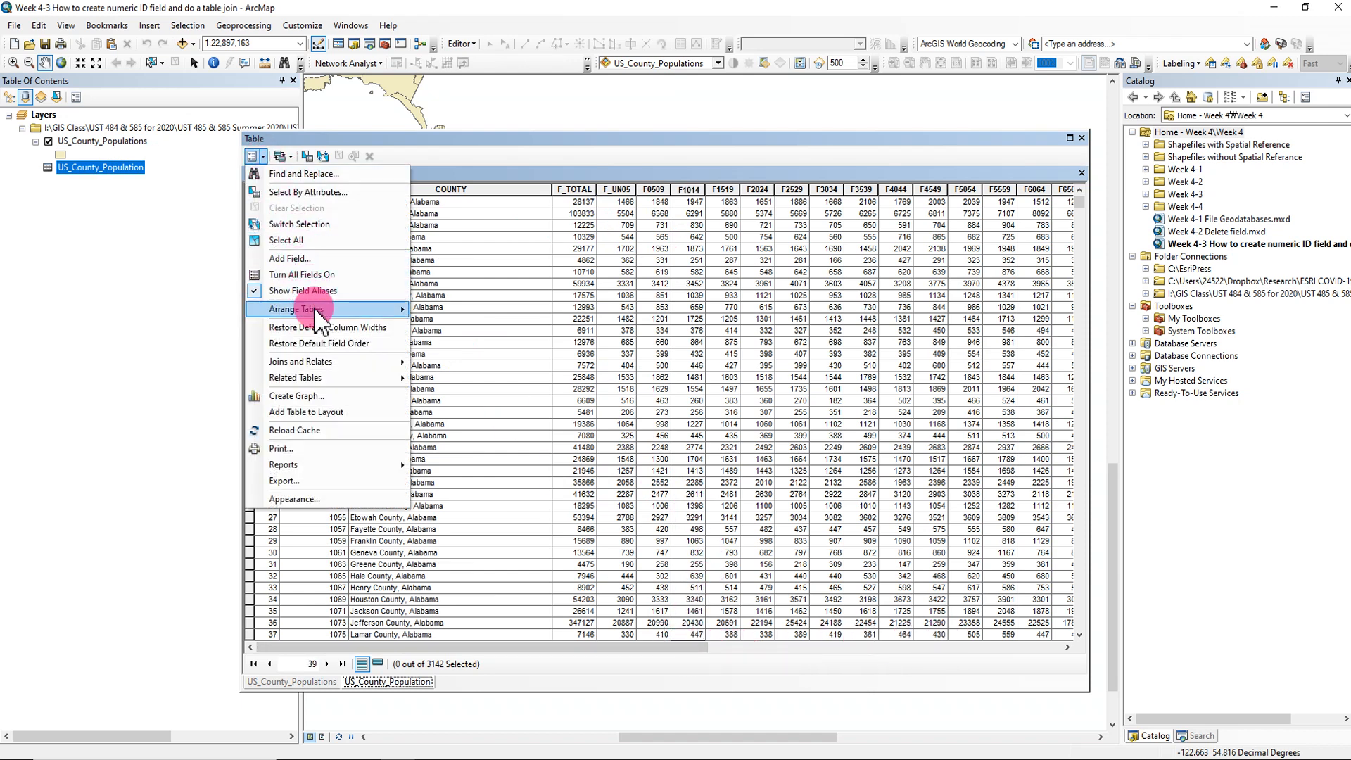
mouse_move(317, 310)
click(436, 312)
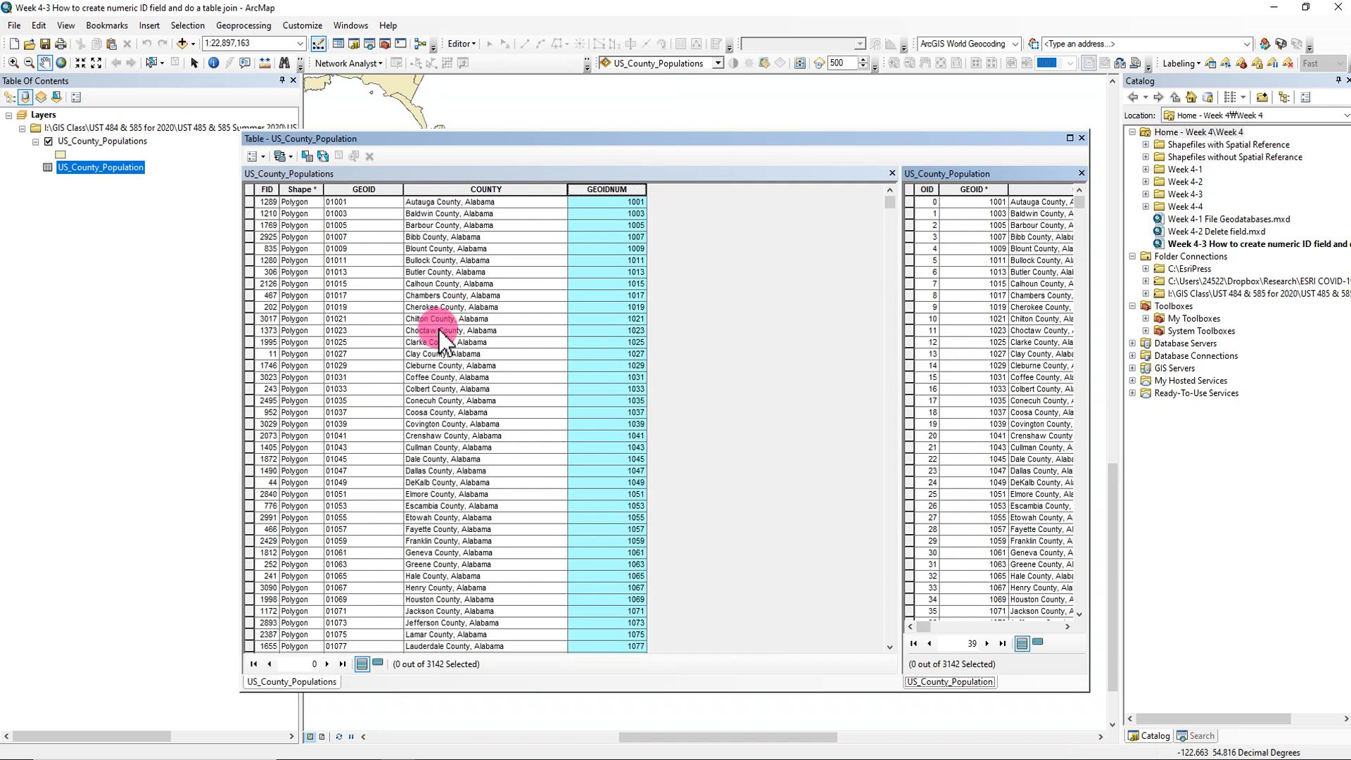
drag(900, 252, 756, 246)
drag(1089, 231, 1258, 230)
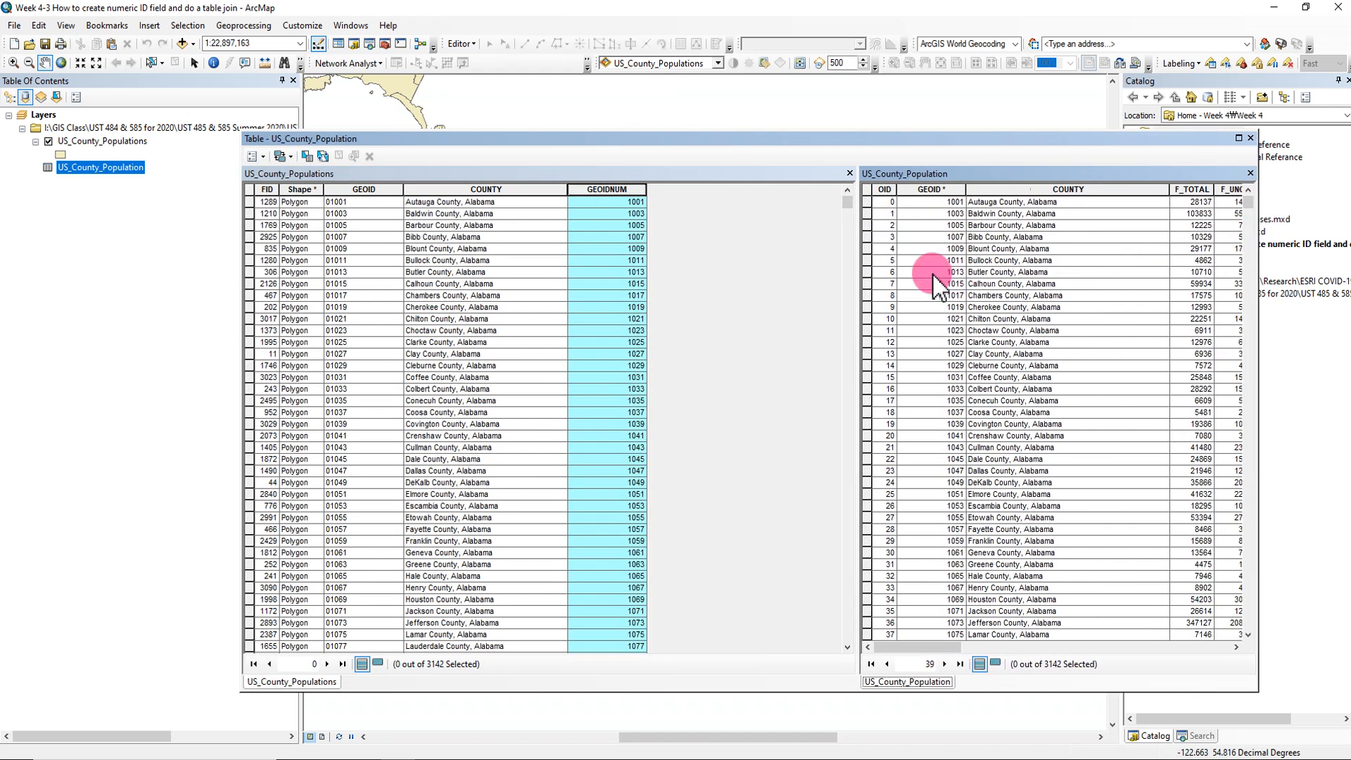
drag(858, 270, 760, 272)
drag(566, 190, 527, 191)
click(1050, 171)
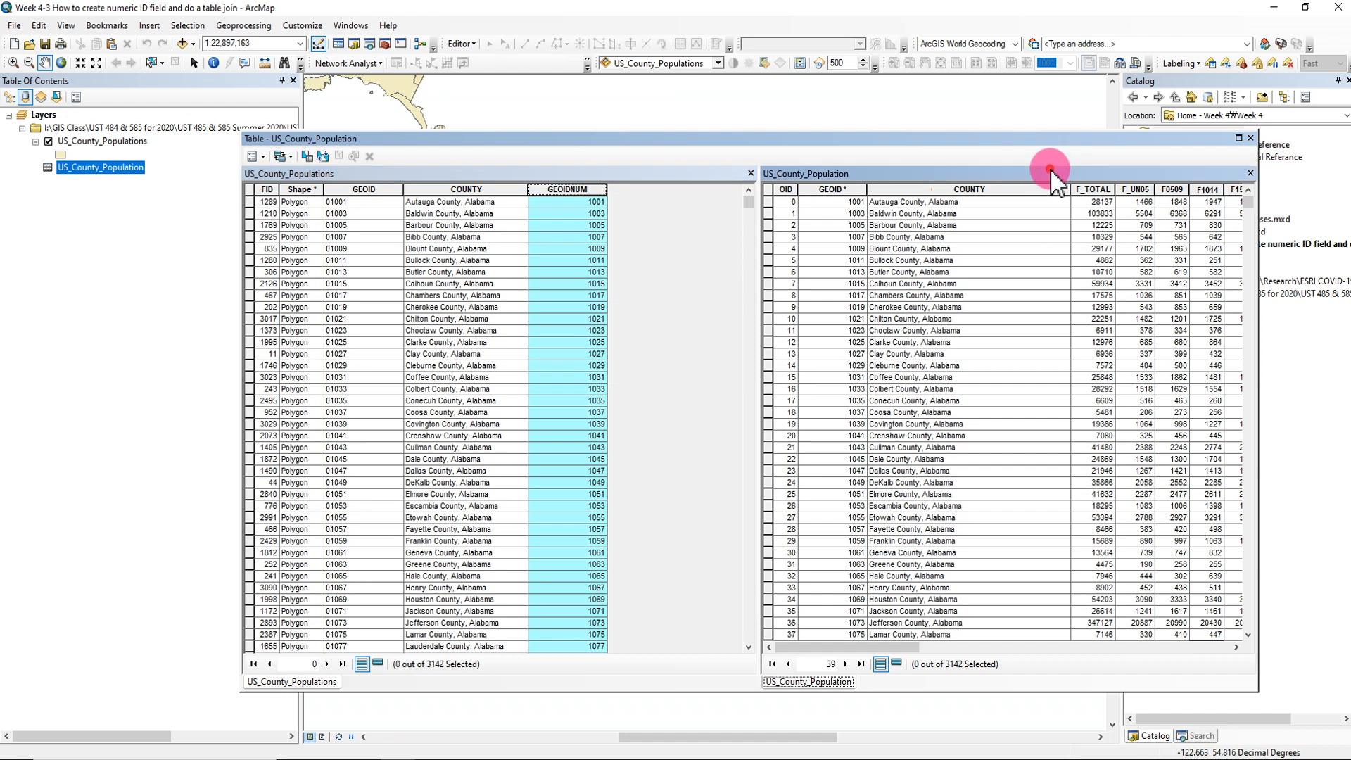
drag(1053, 179, 681, 180)
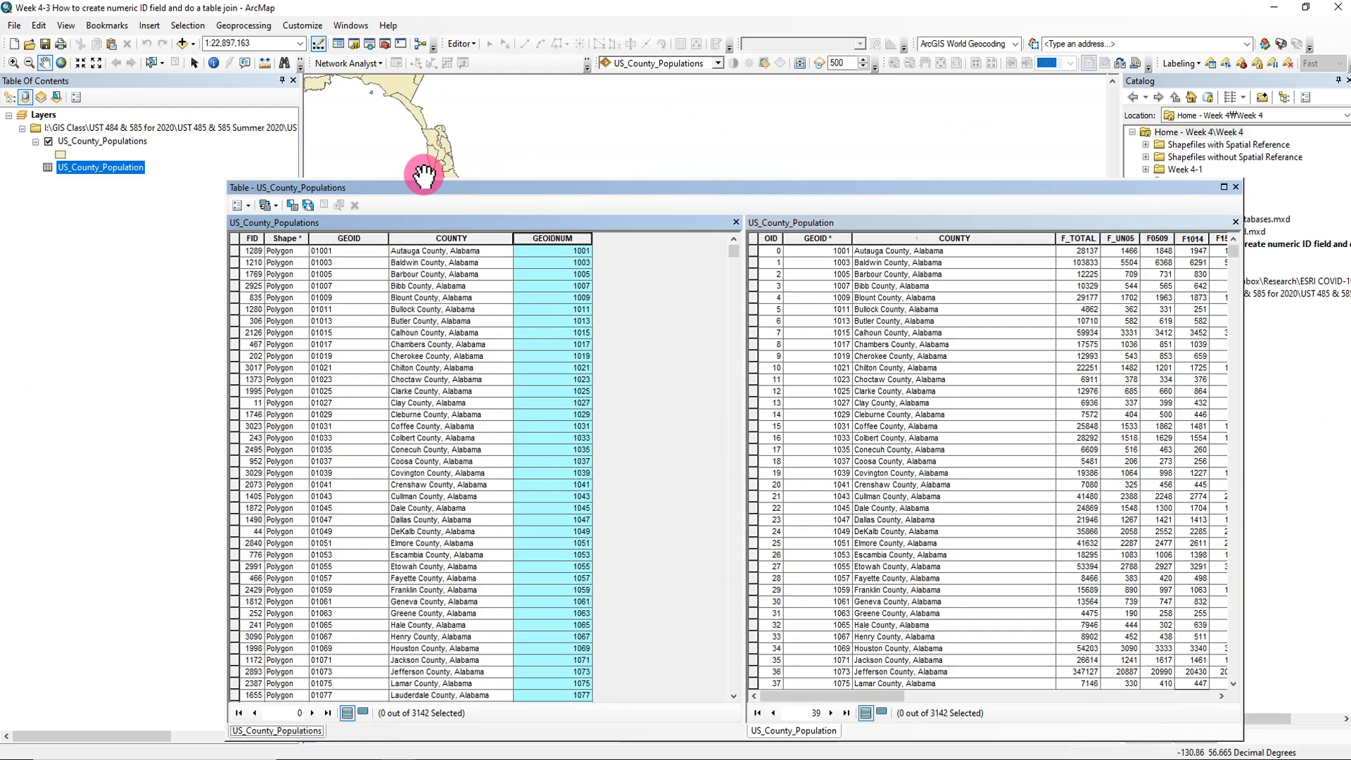
- Match the US_County_Populations layer and the US_County_Population table to their open attribute tables, and close the table window
click(106, 141)
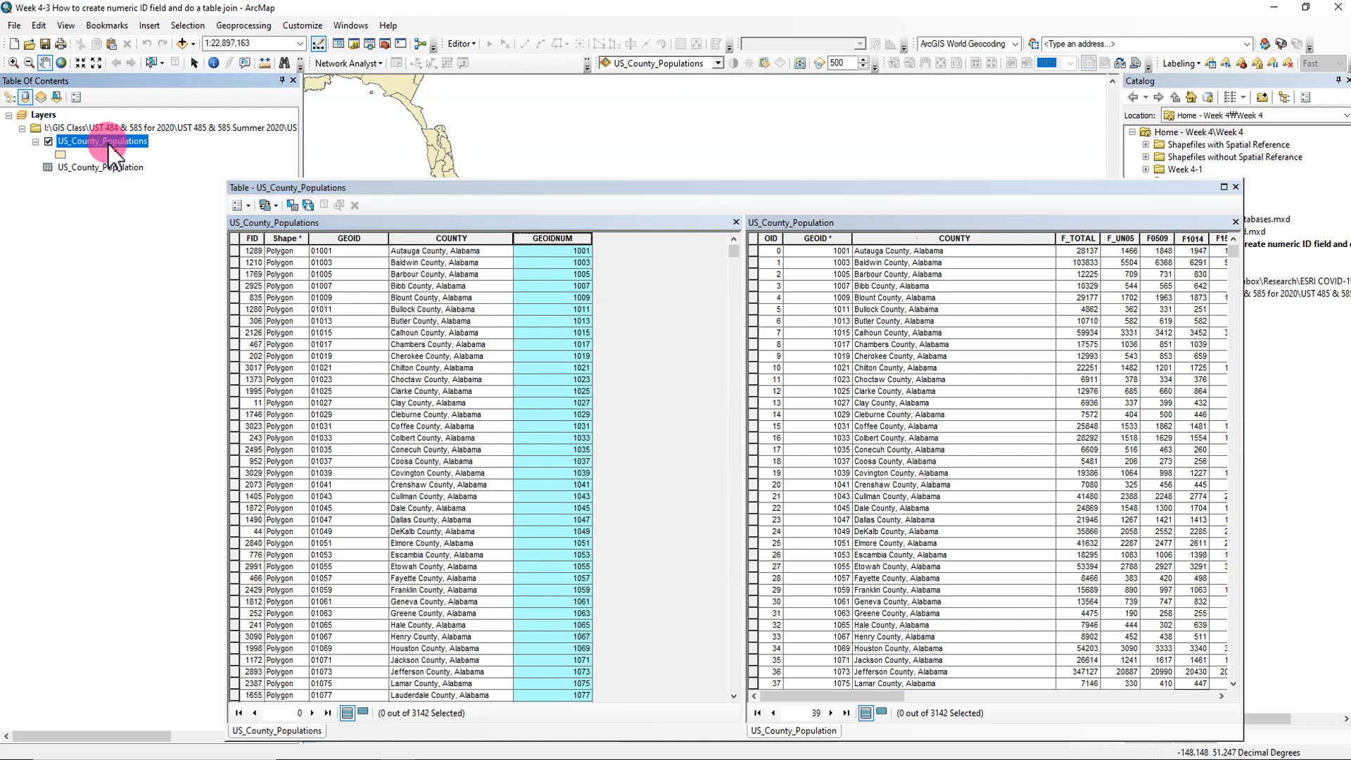
click(111, 168)
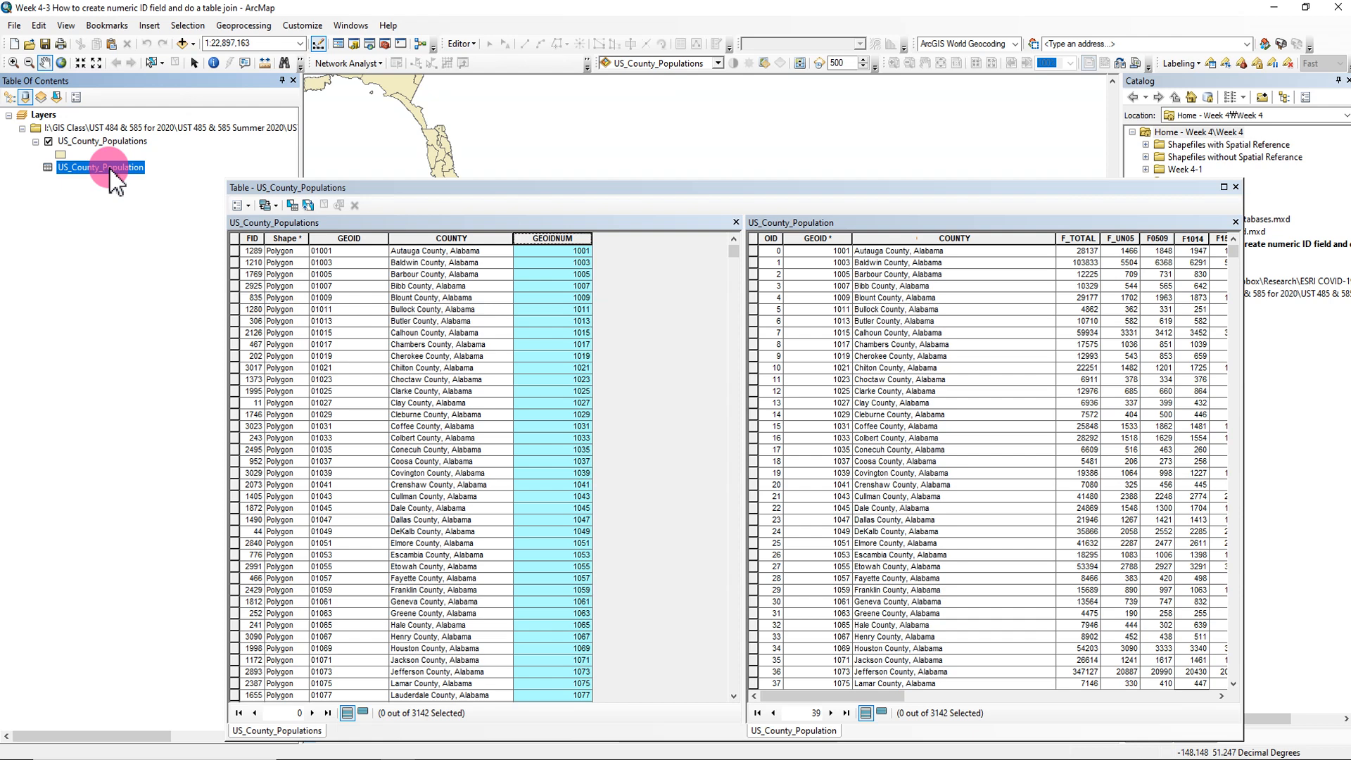
click(646, 224)
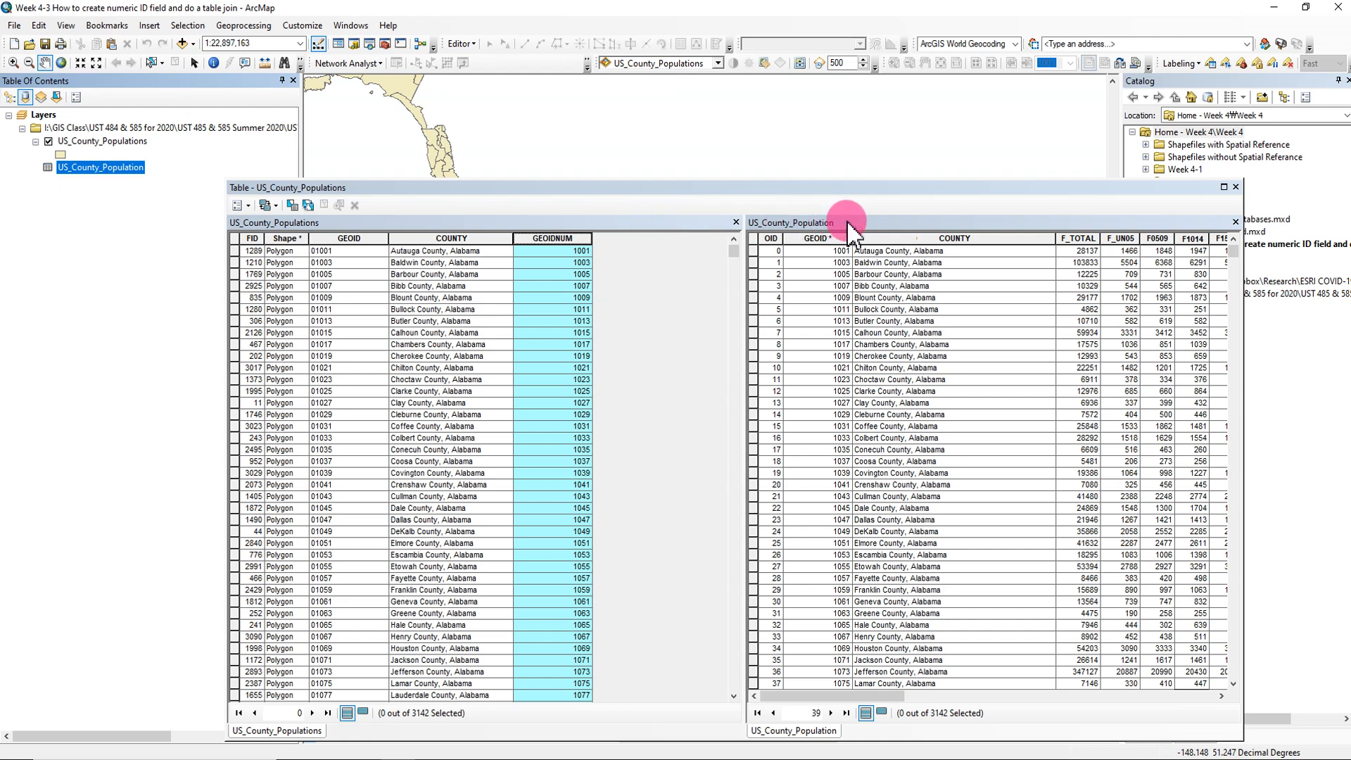
click(863, 221)
click(648, 223)
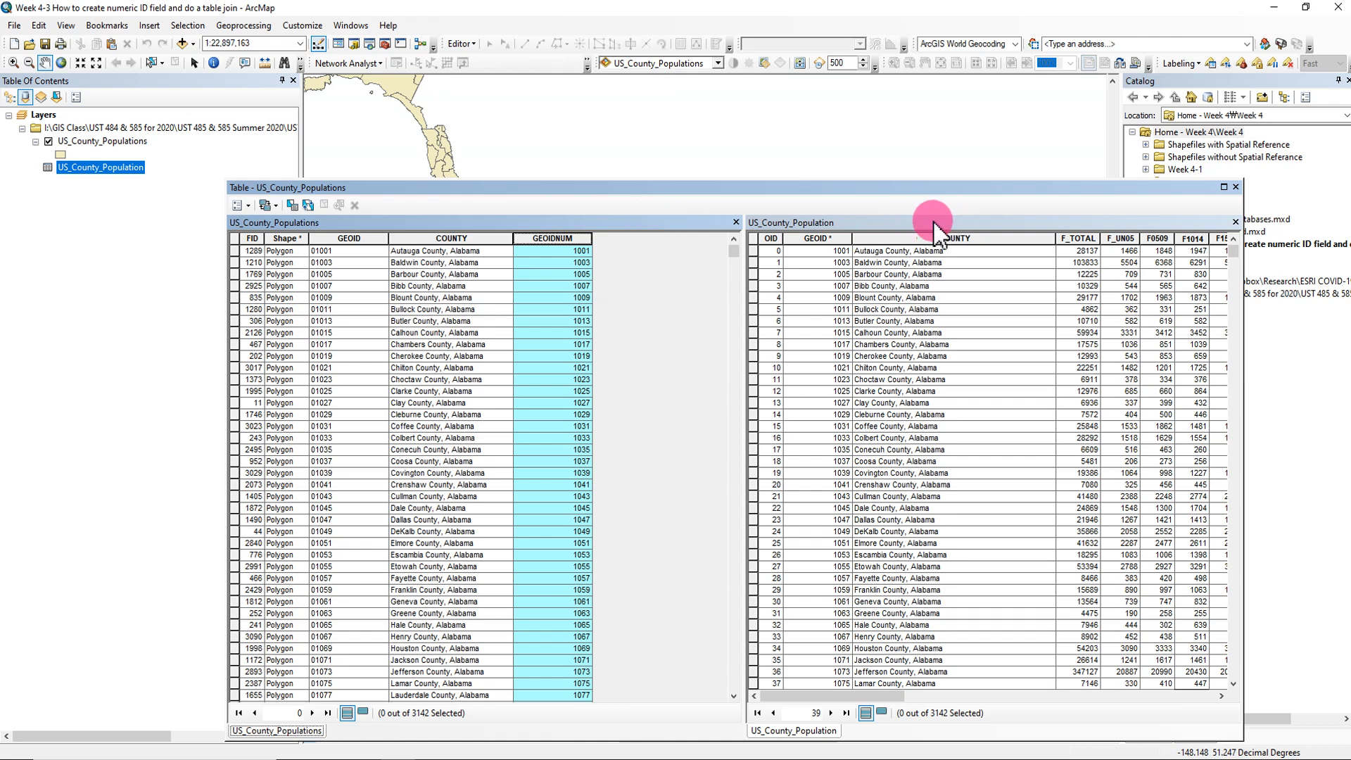
click(97, 171)
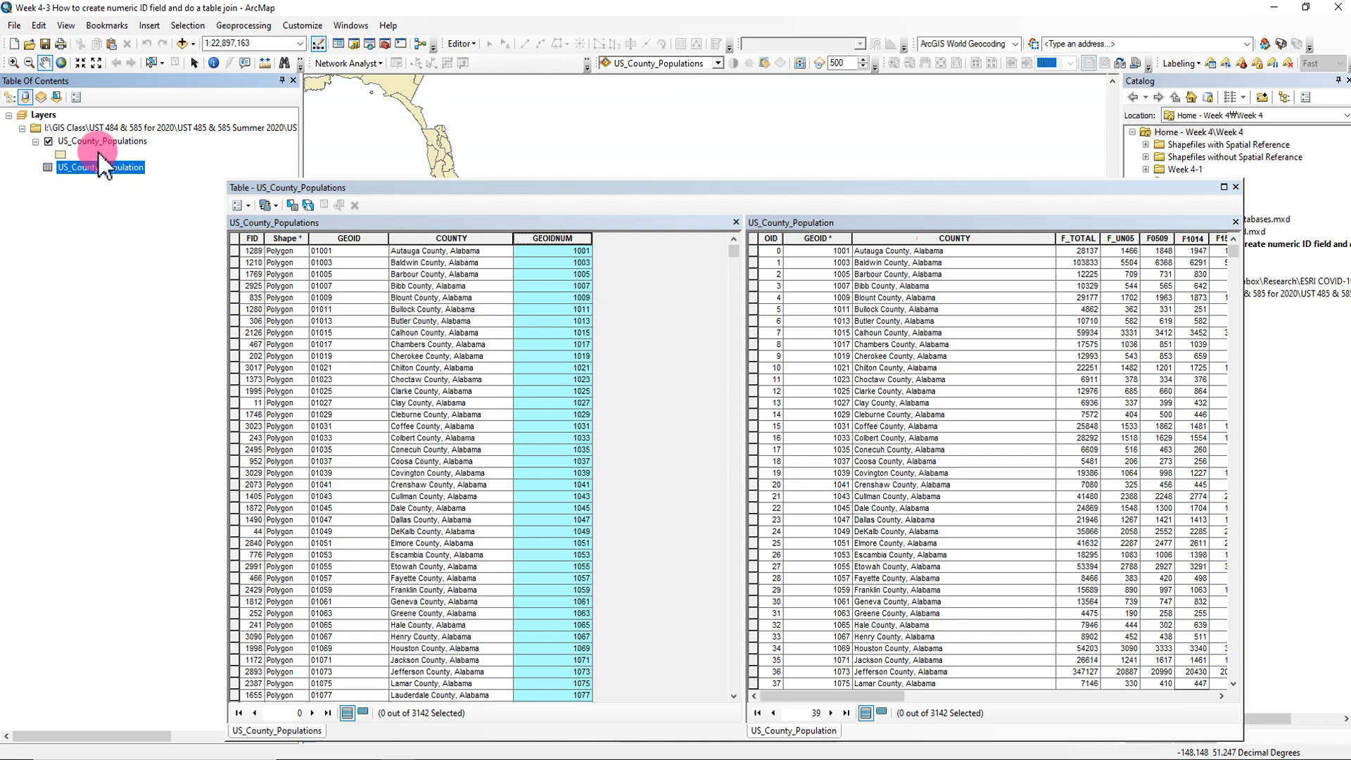
click(100, 142)
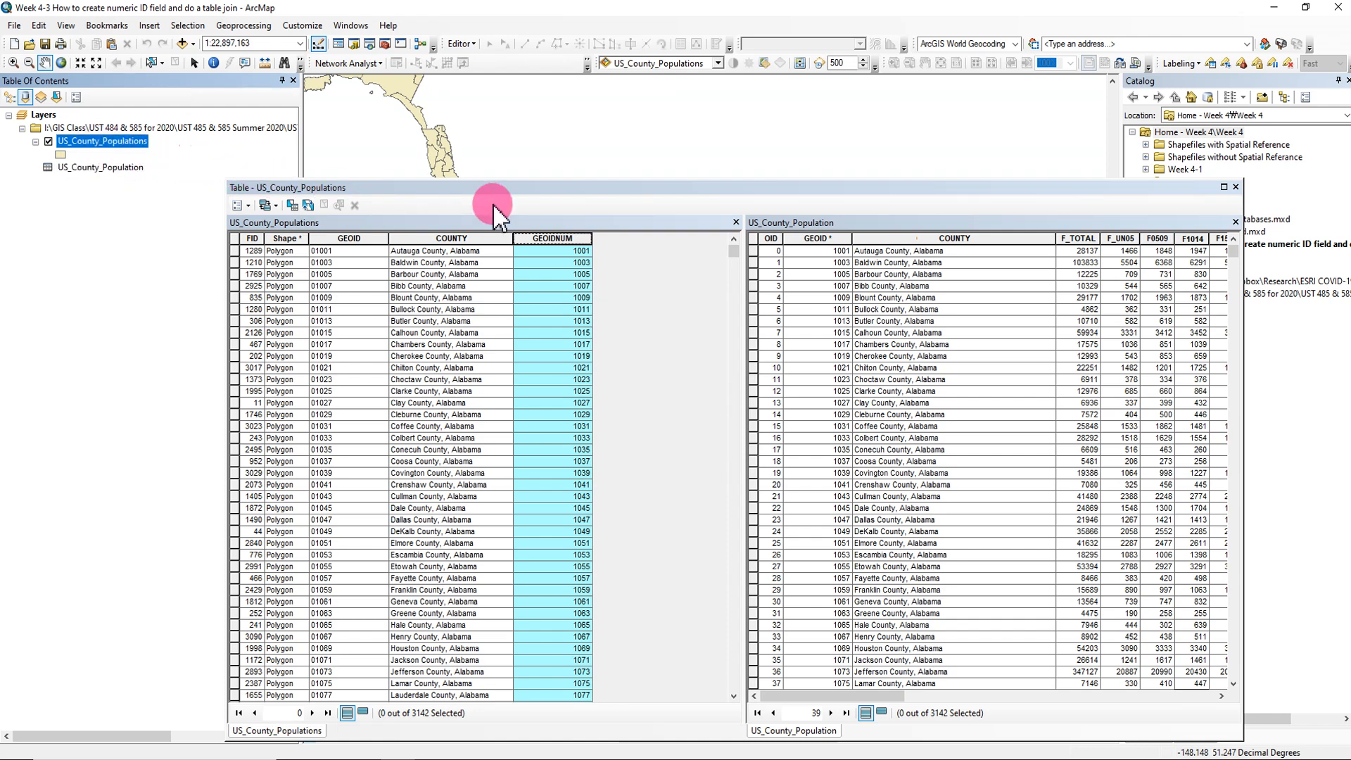
click(1236, 187)
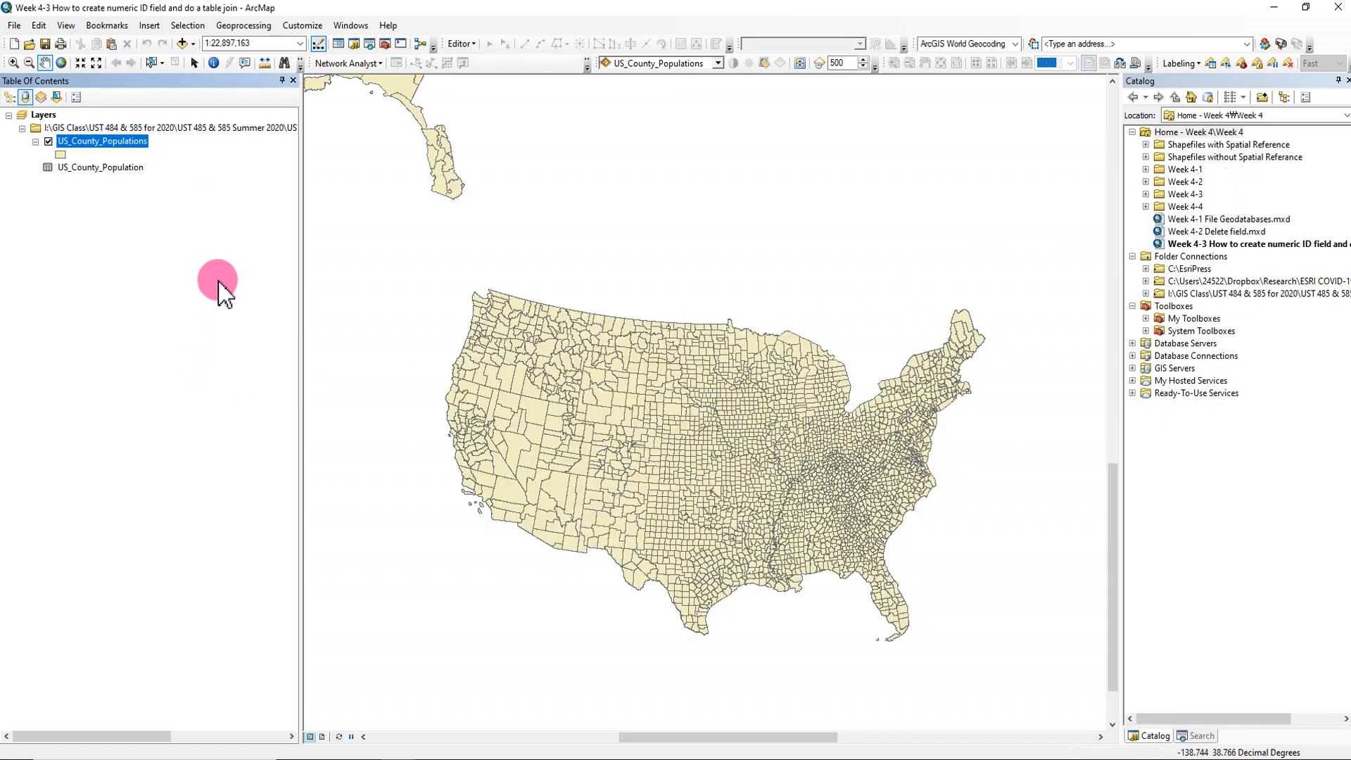
right_click(138, 143)
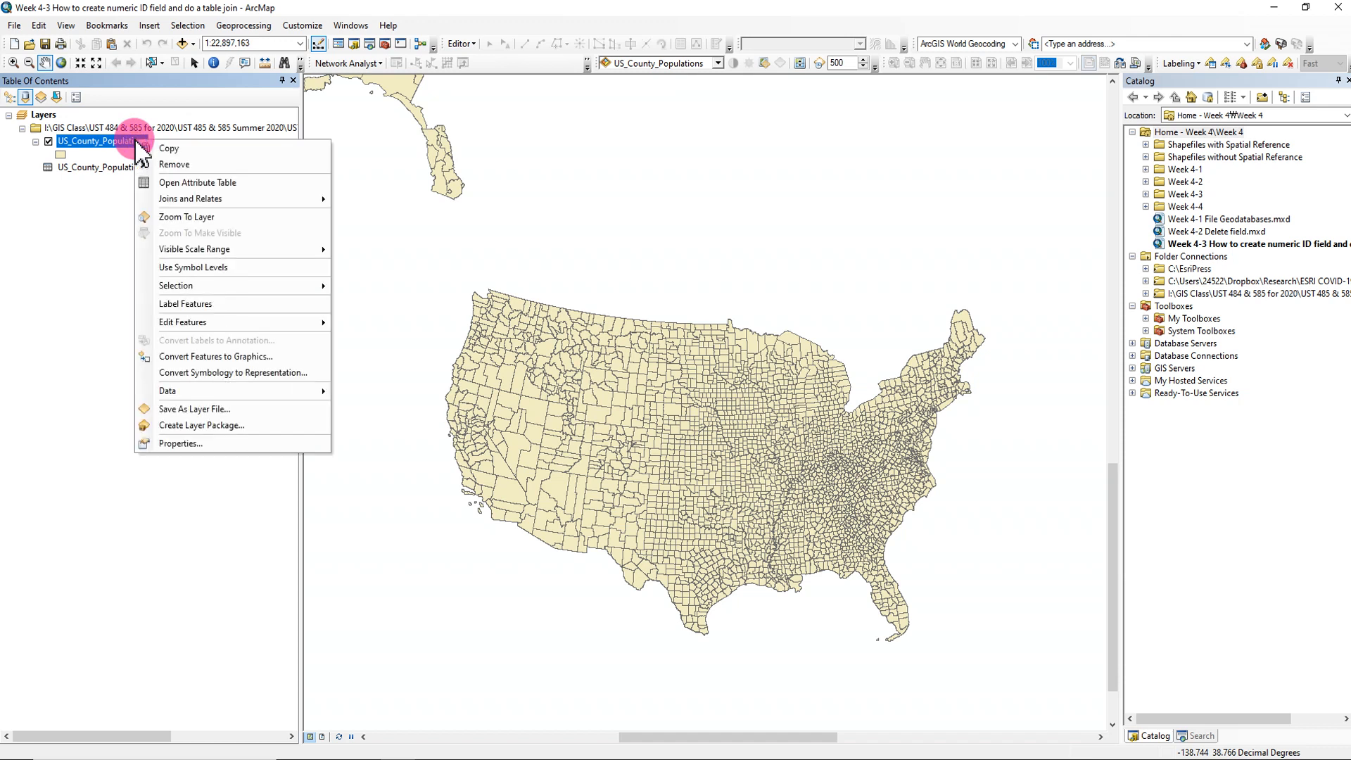
click(69, 276)
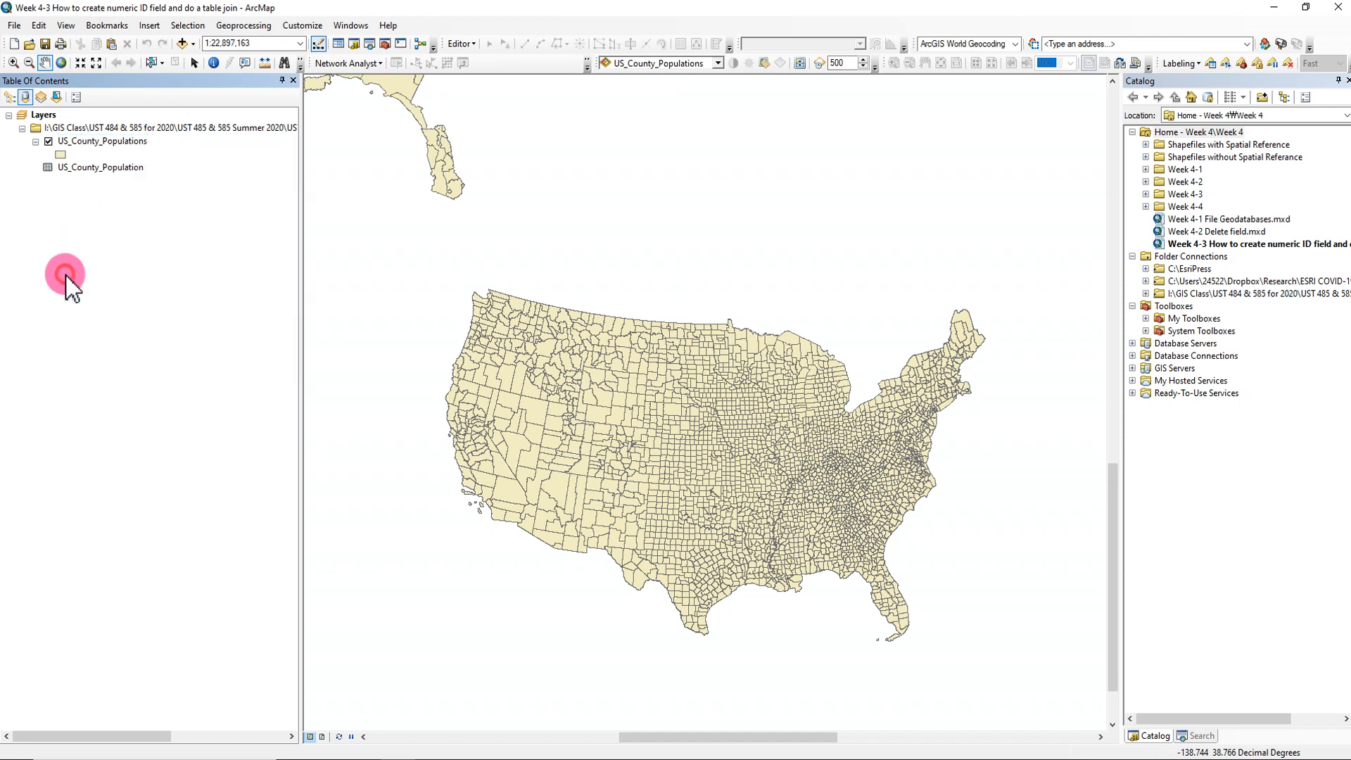
click(117, 169)
right_click(118, 169)
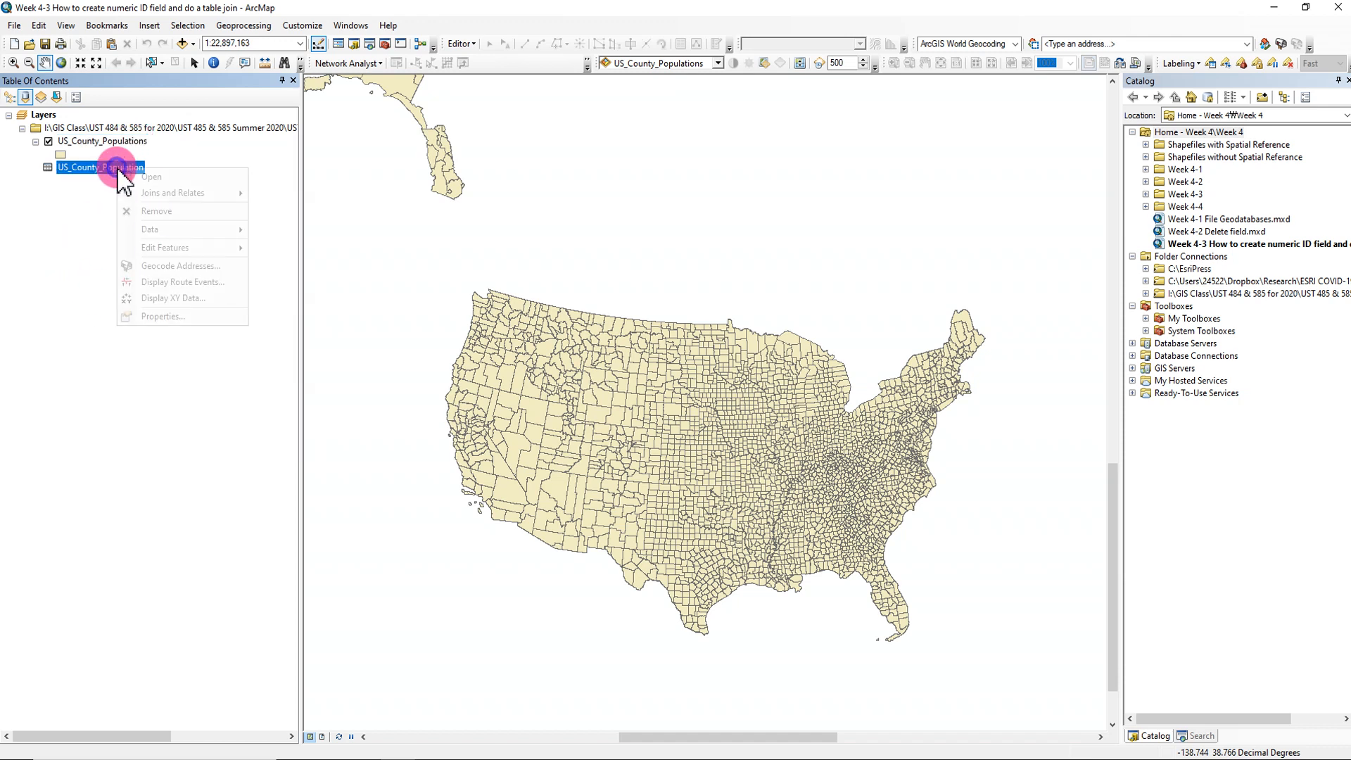
click(96, 218)
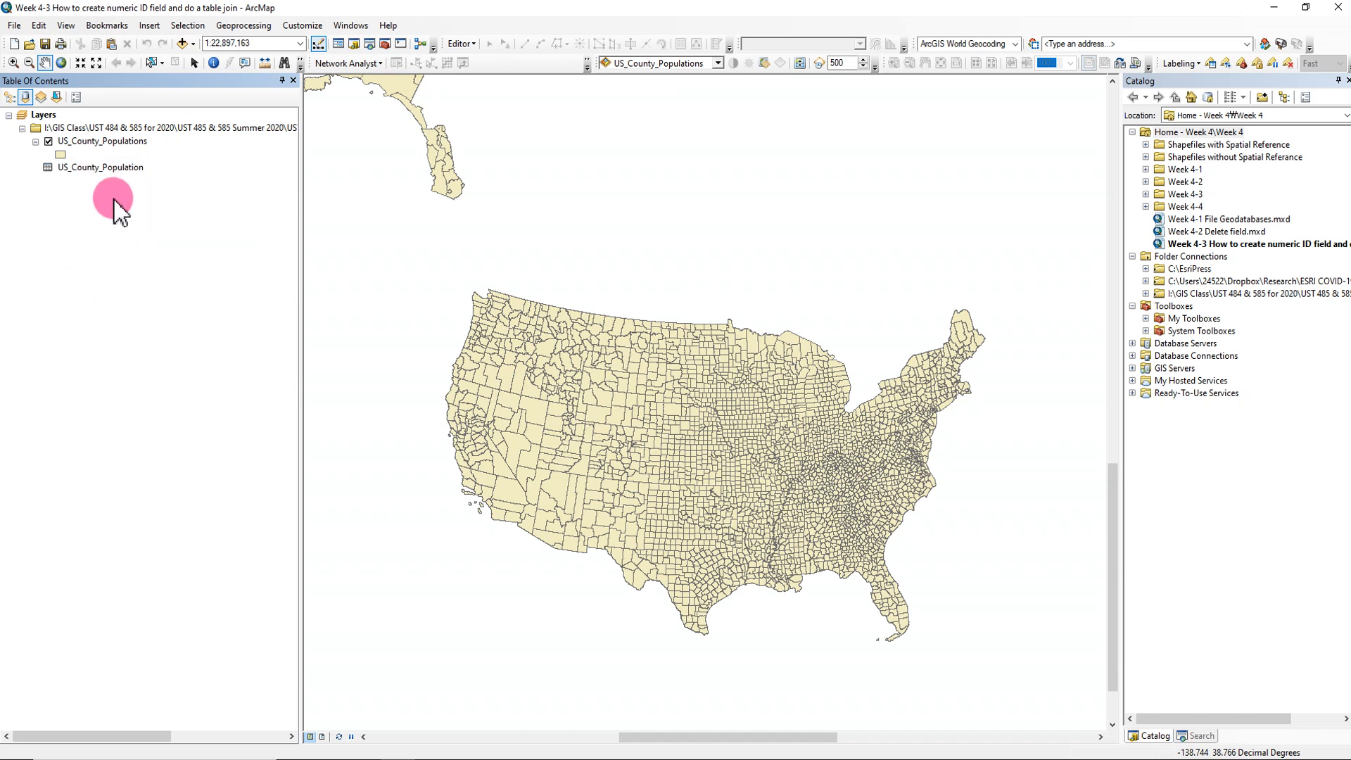
- Examine the fields in the US_County_Populations attribute table and close it
click(126, 142)
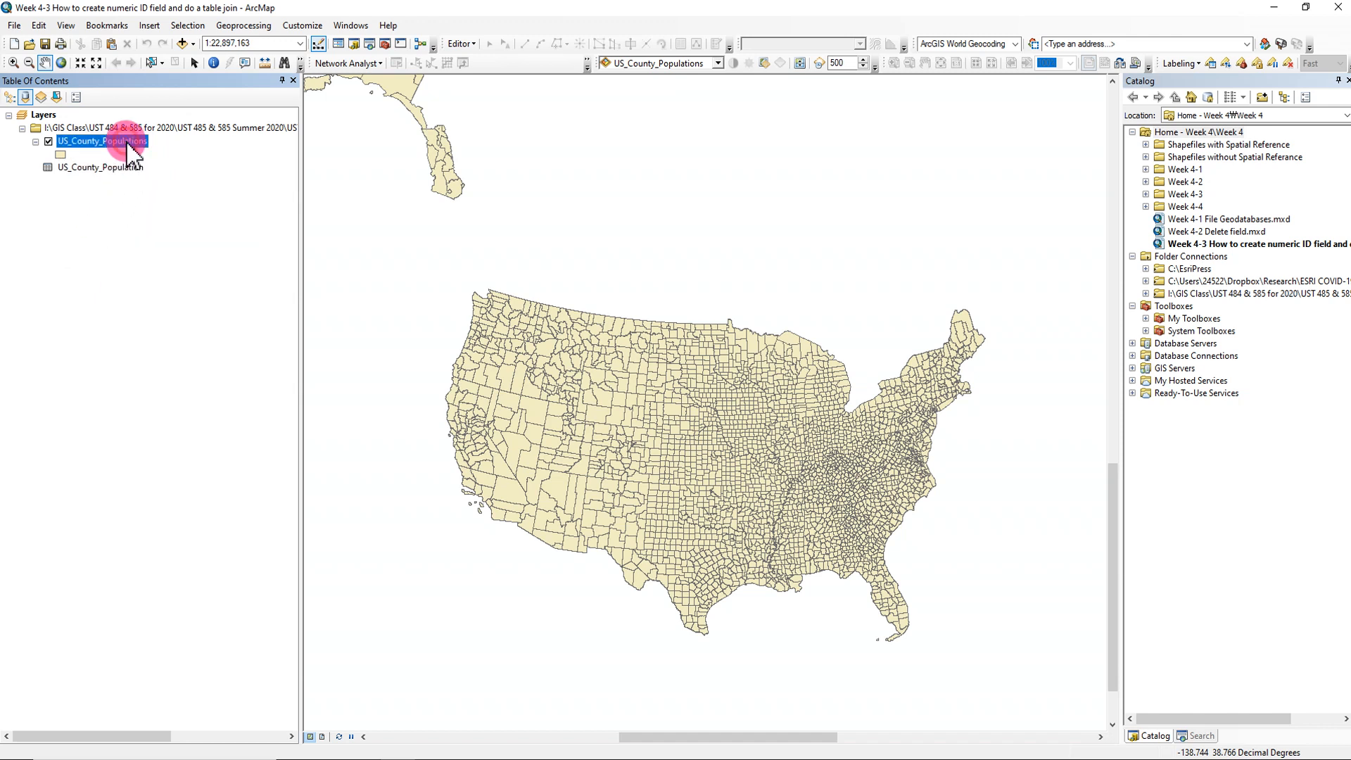
right_click(126, 141)
click(182, 180)
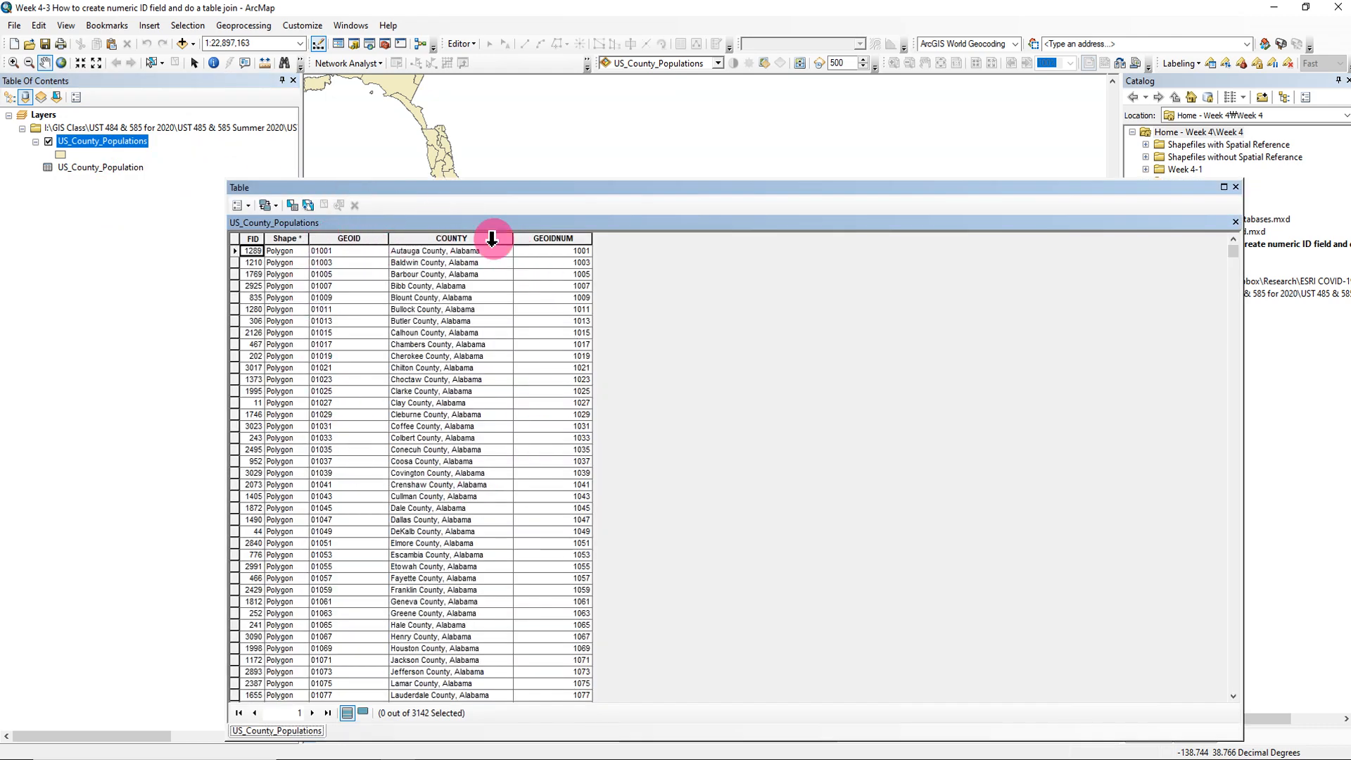
click(167, 231)
click(82, 168)
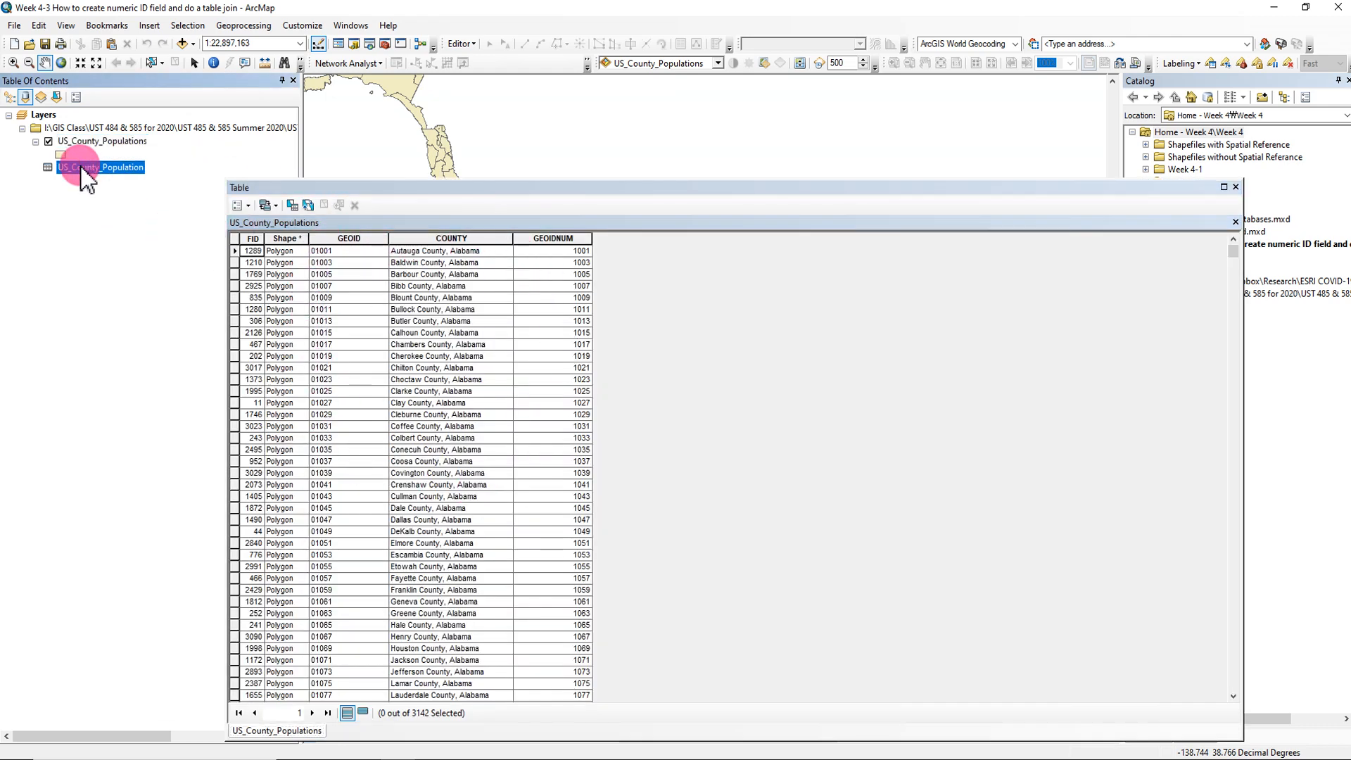
click(1236, 187)
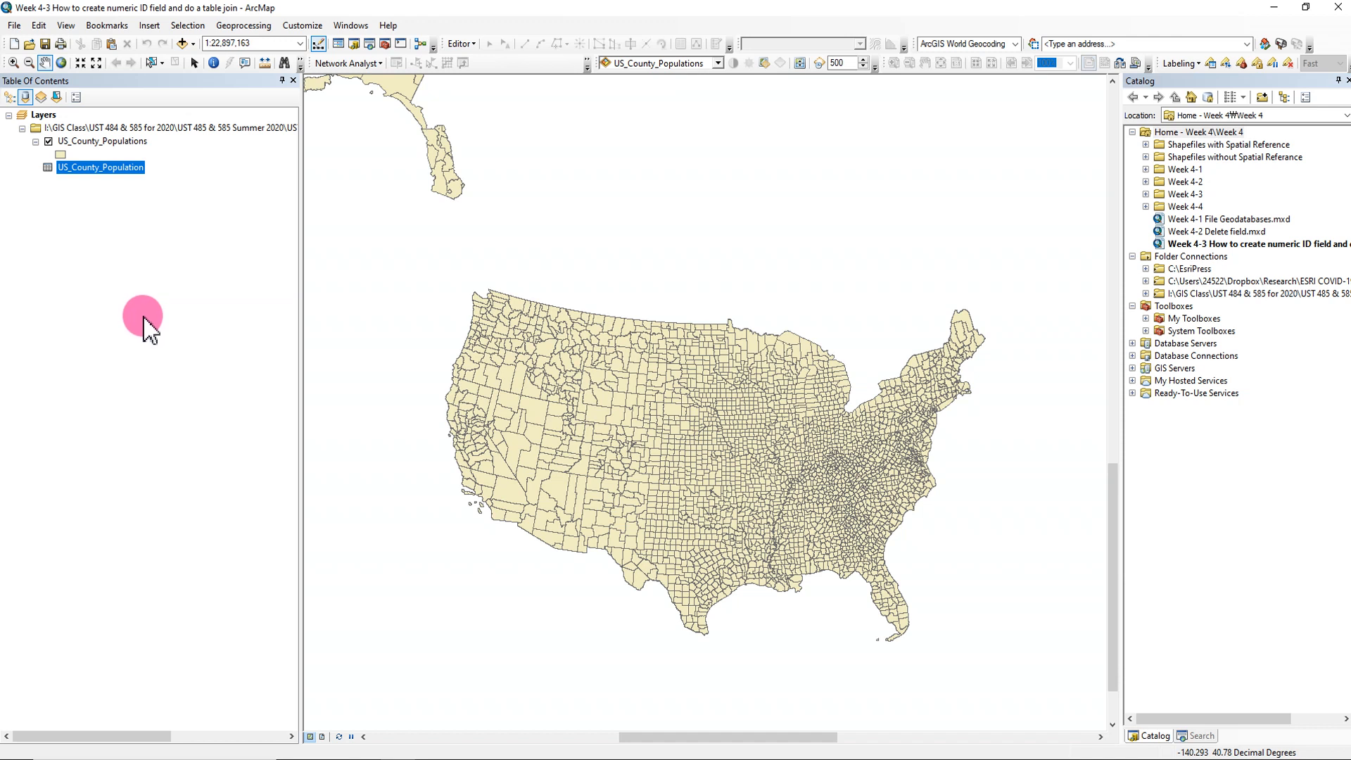
- Check the ID and population fields in the US_County_Populations and US_County_Population tables, and close both tables
click(132, 142)
right_click(132, 144)
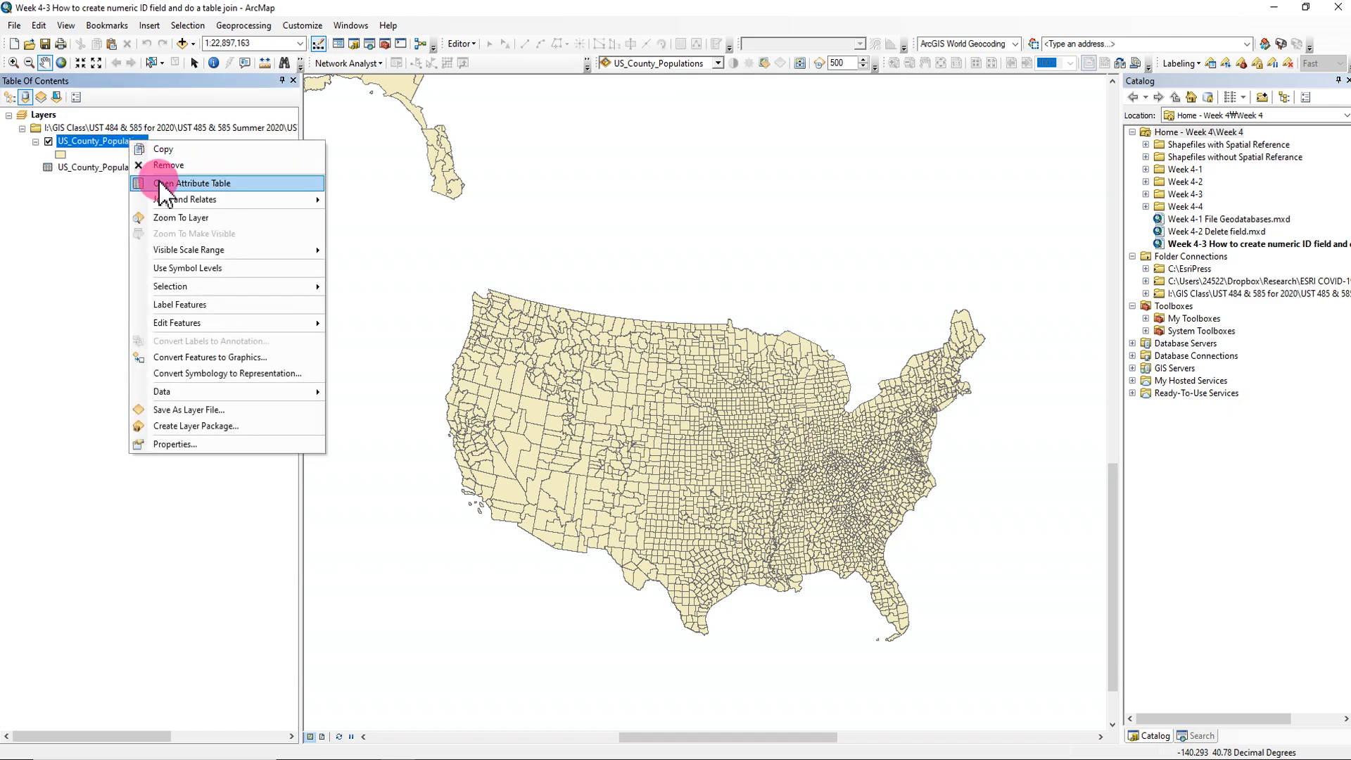
click(171, 184)
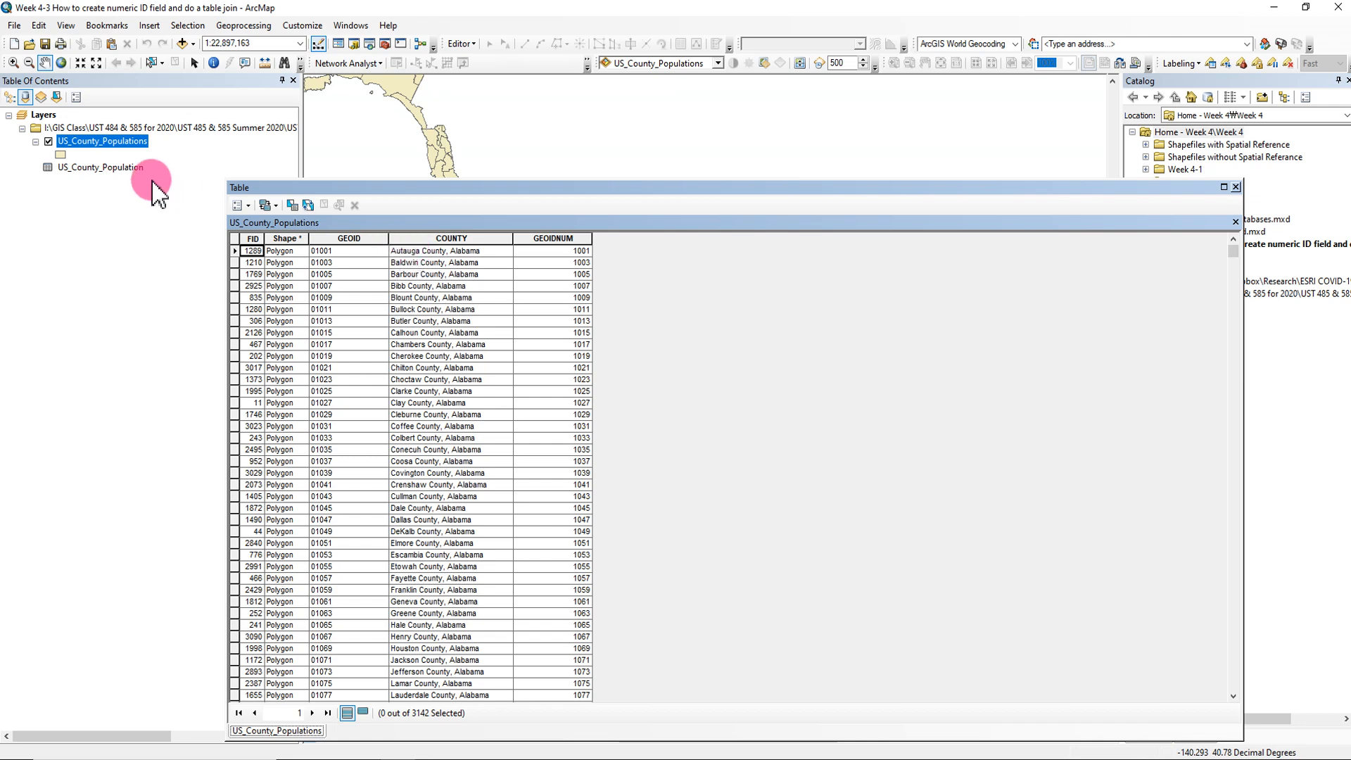
click(107, 171)
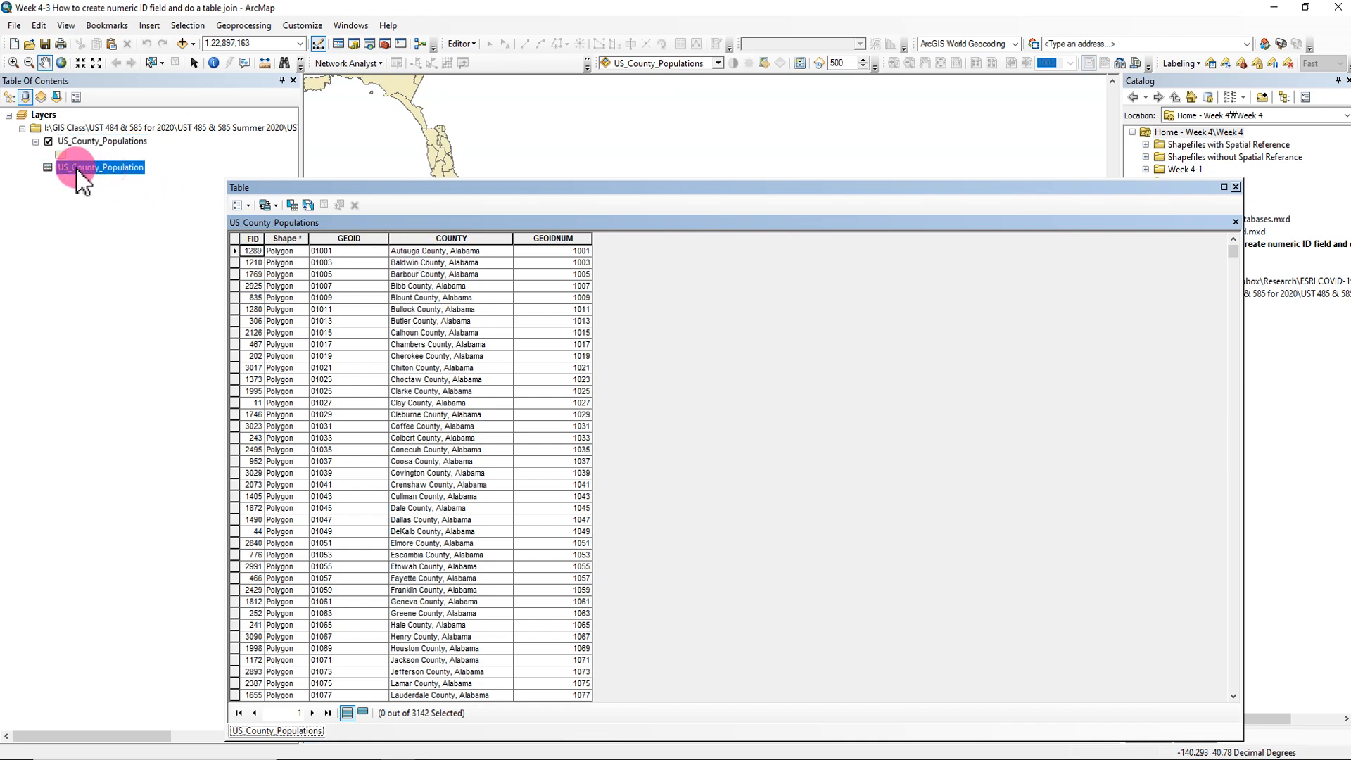
right_click(103, 171)
click(111, 177)
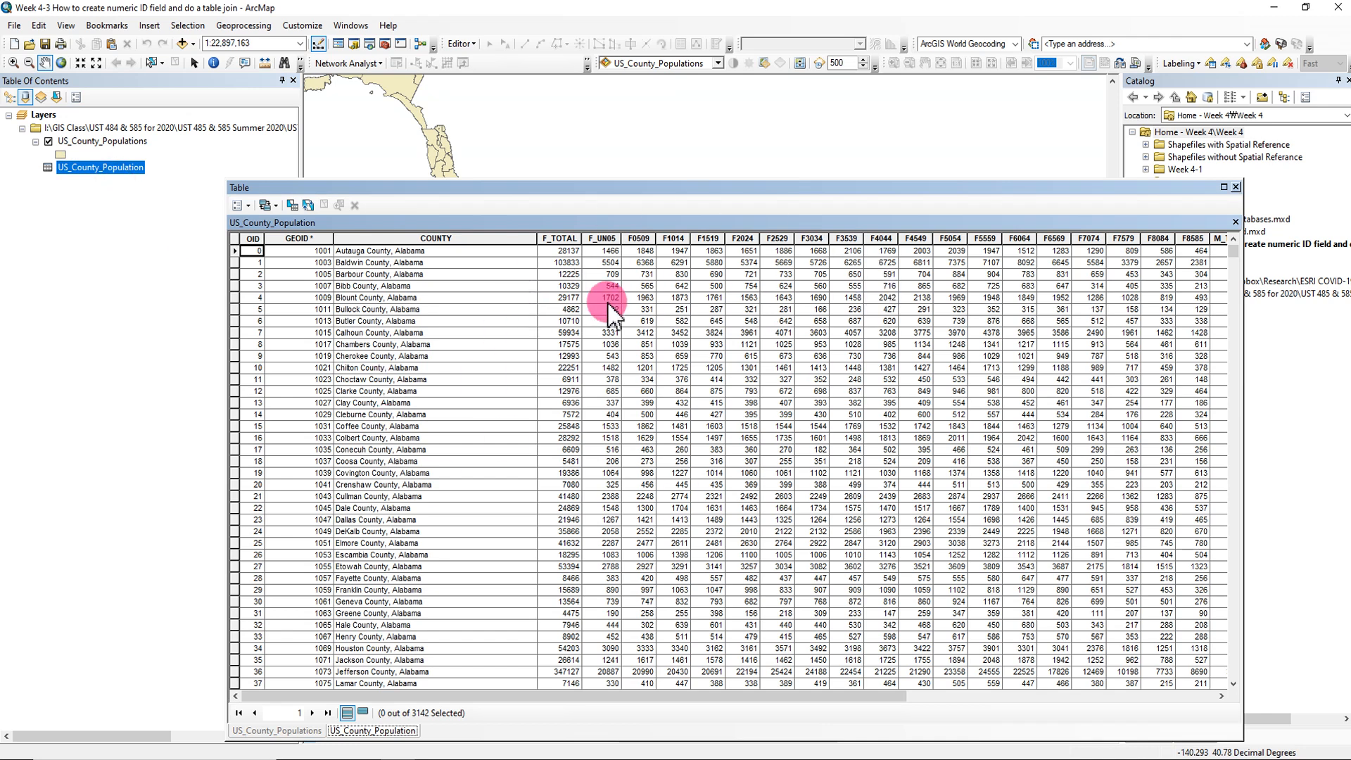
click(1235, 221)
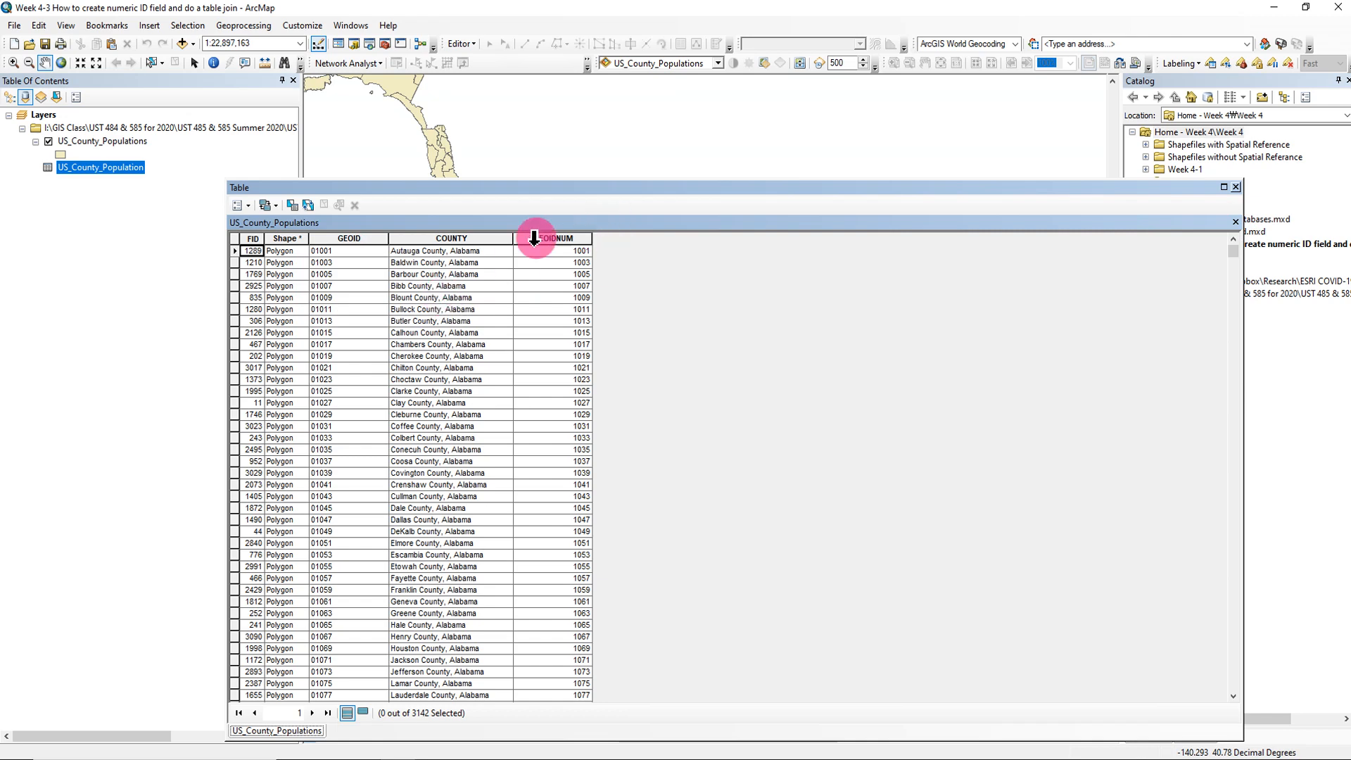
click(1236, 187)
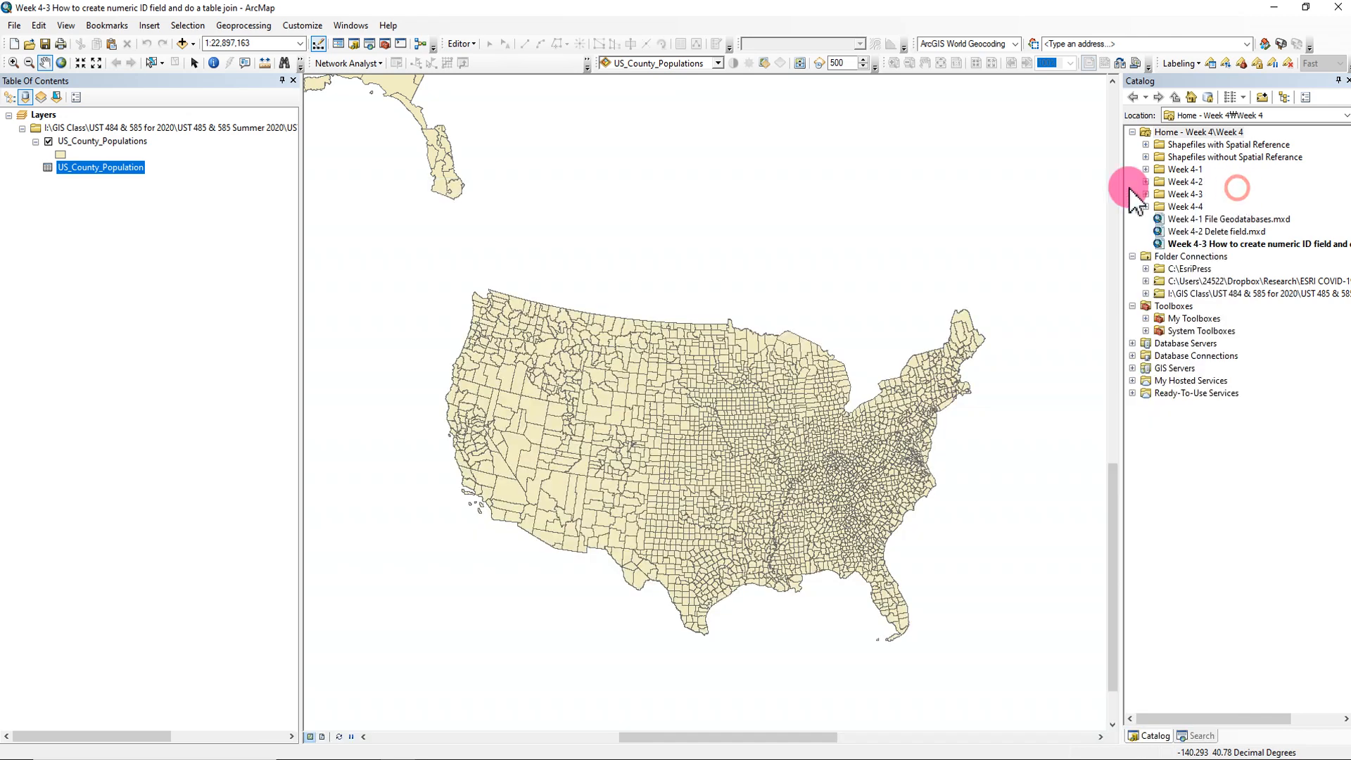
click(94, 171)
click(112, 142)
click(105, 262)
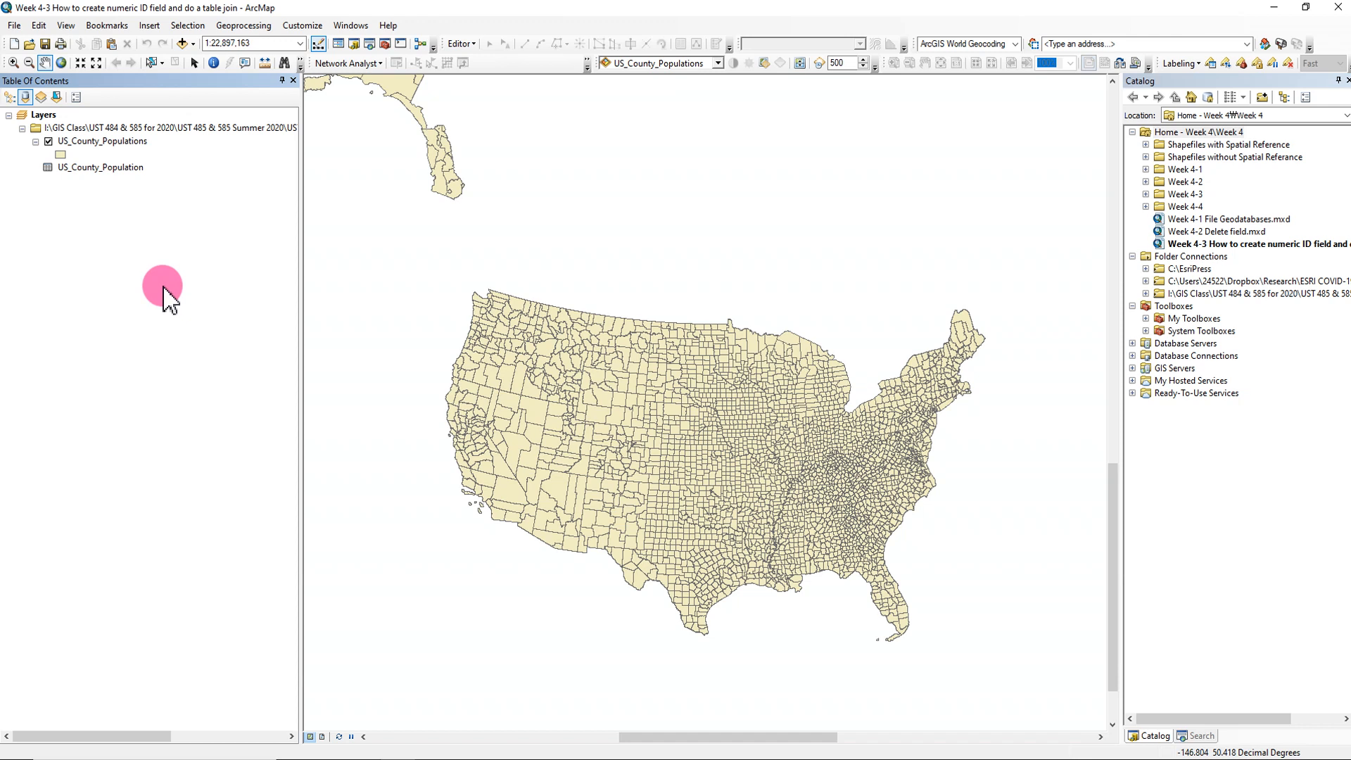
- Set up a table join on the US_County_Populations layer, matching its GEOIDNUM field to GEOID in the US_County_Population table
right_click(135, 142)
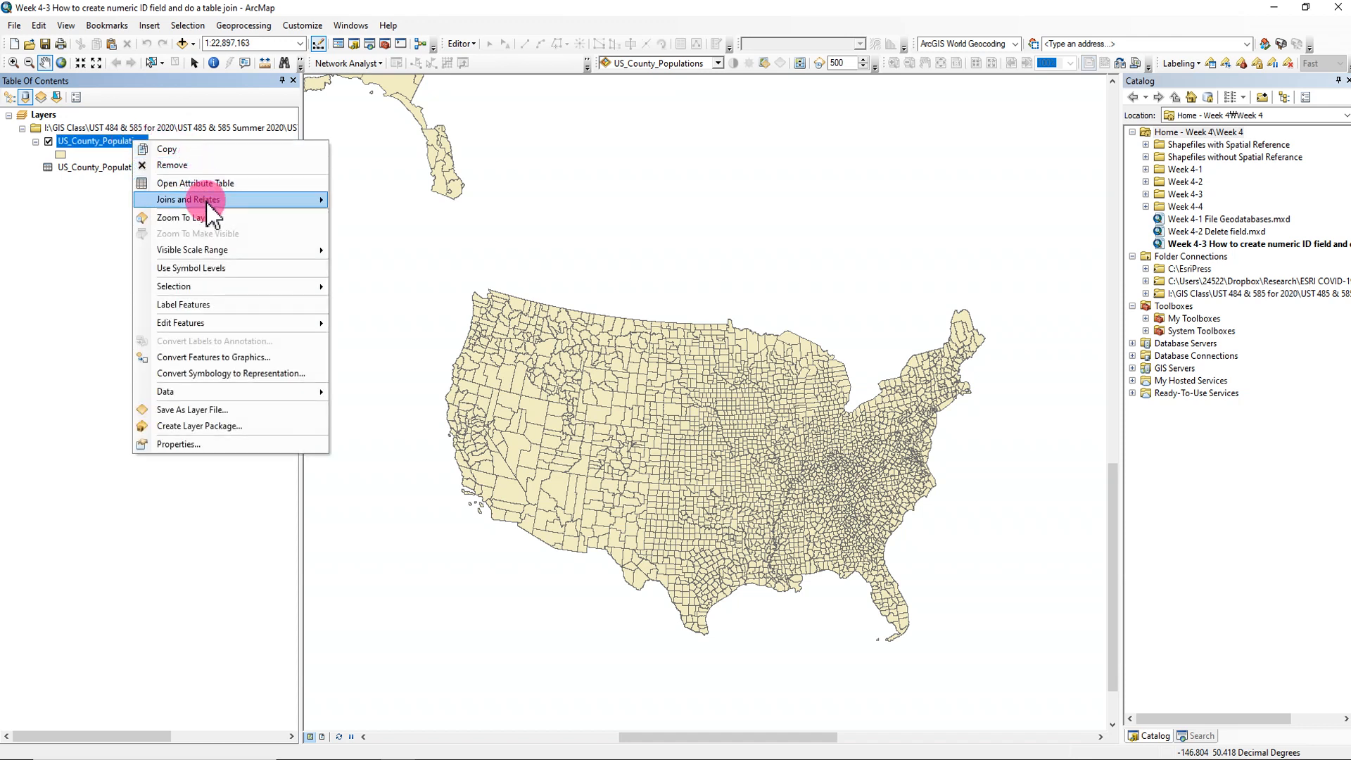
mouse_move(200, 201)
click(365, 201)
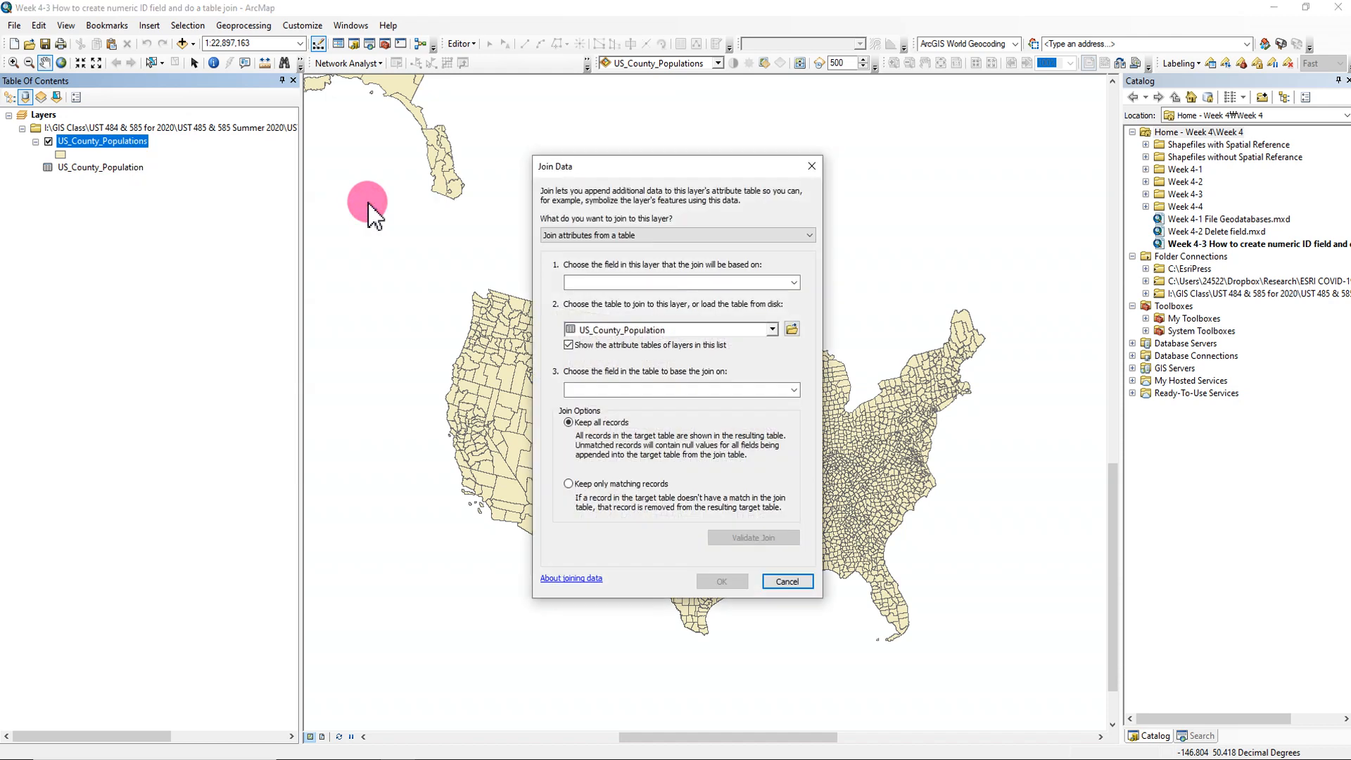
click(709, 153)
drag(661, 156, 629, 153)
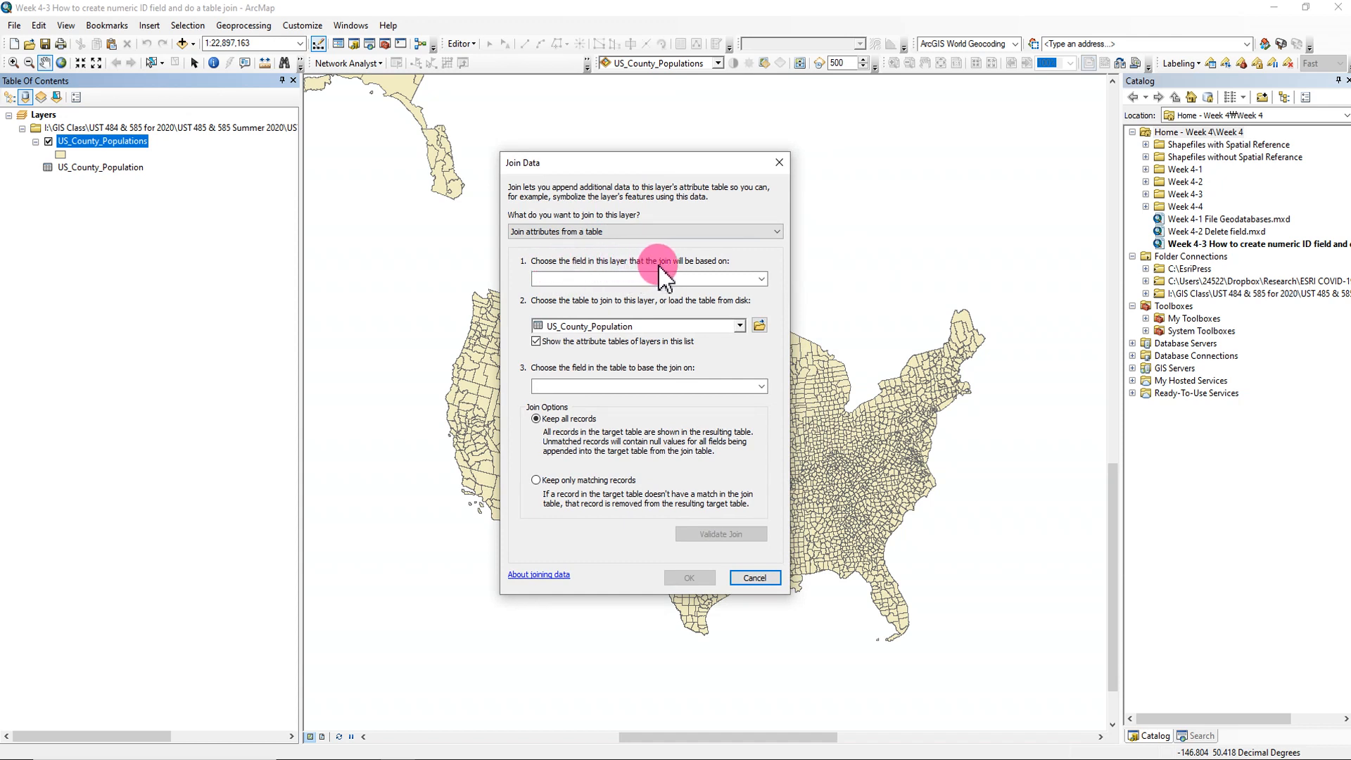
click(759, 279)
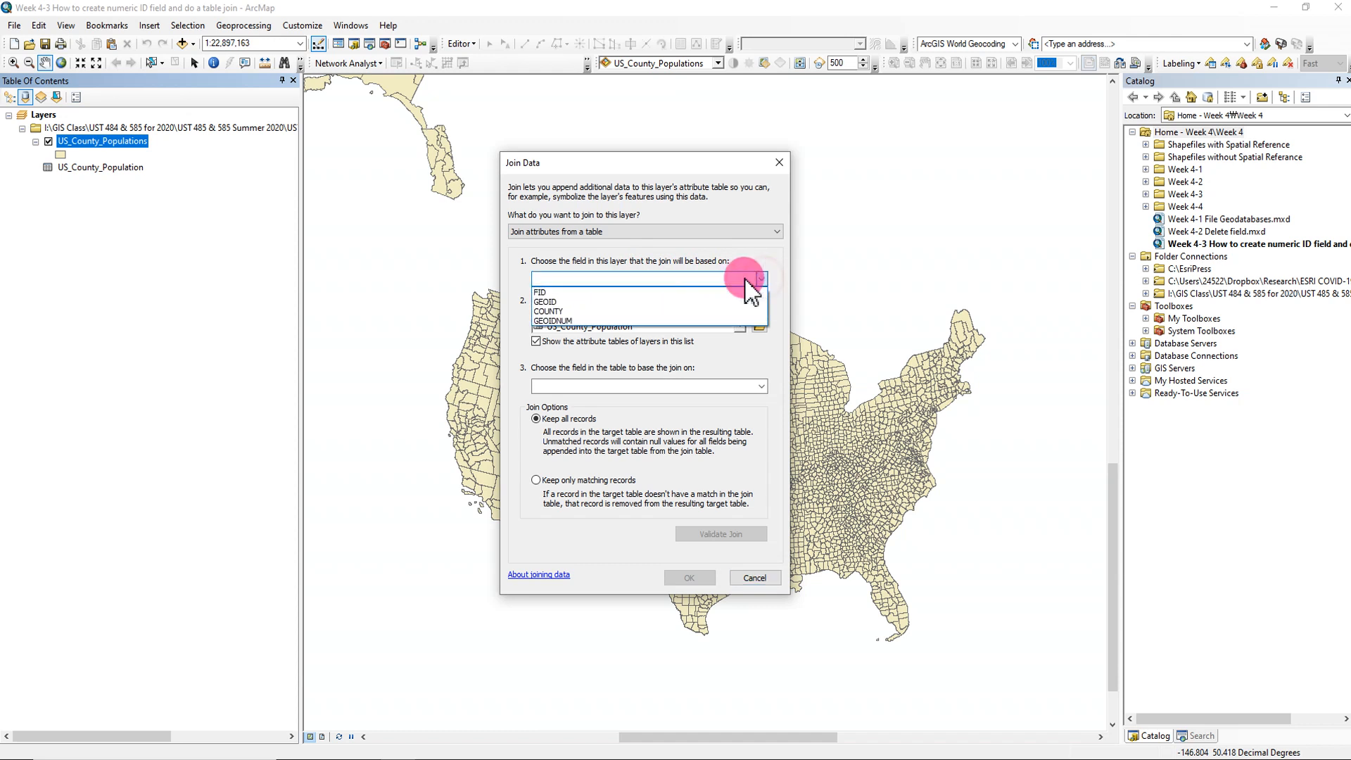
click(567, 321)
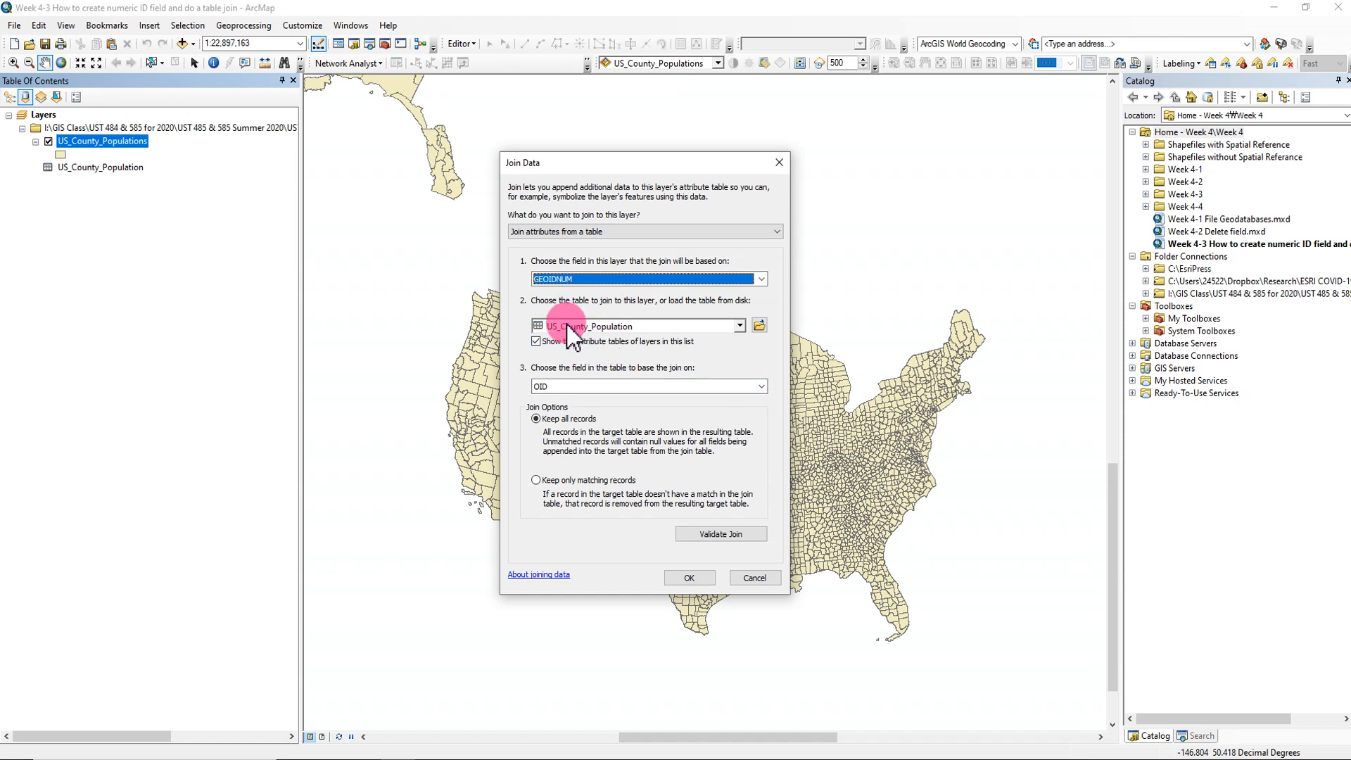
click(762, 387)
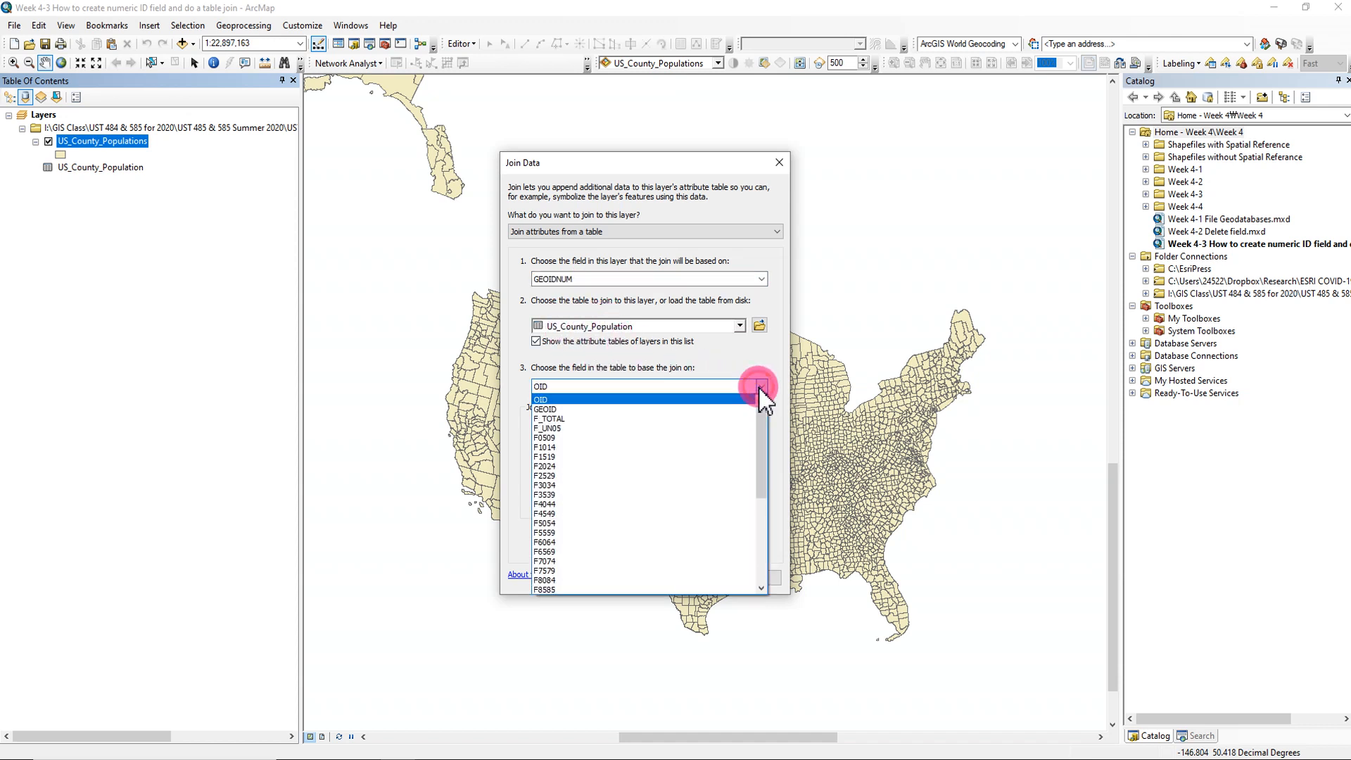
click(553, 409)
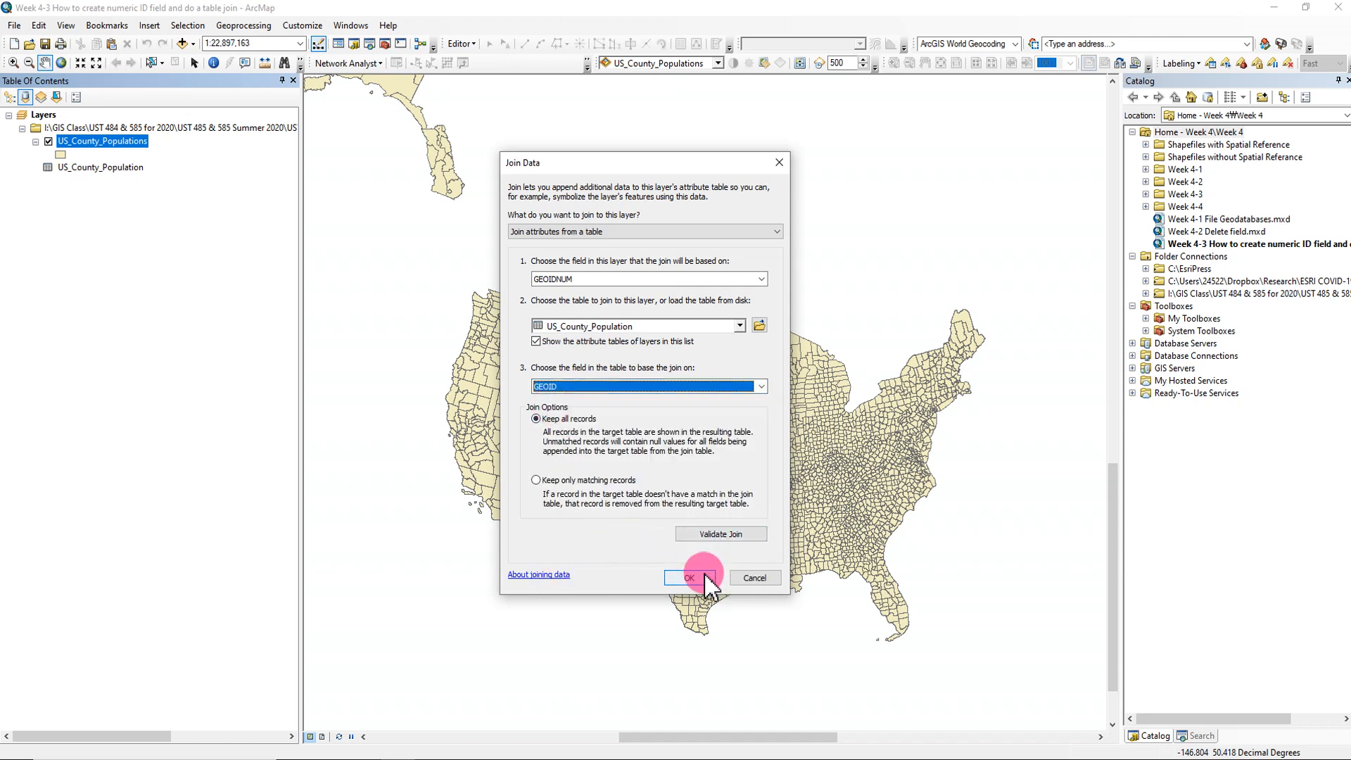
- Try basing the join on the layer's text GEOID field, check which table fields can be matched, and cancel the join
click(762, 280)
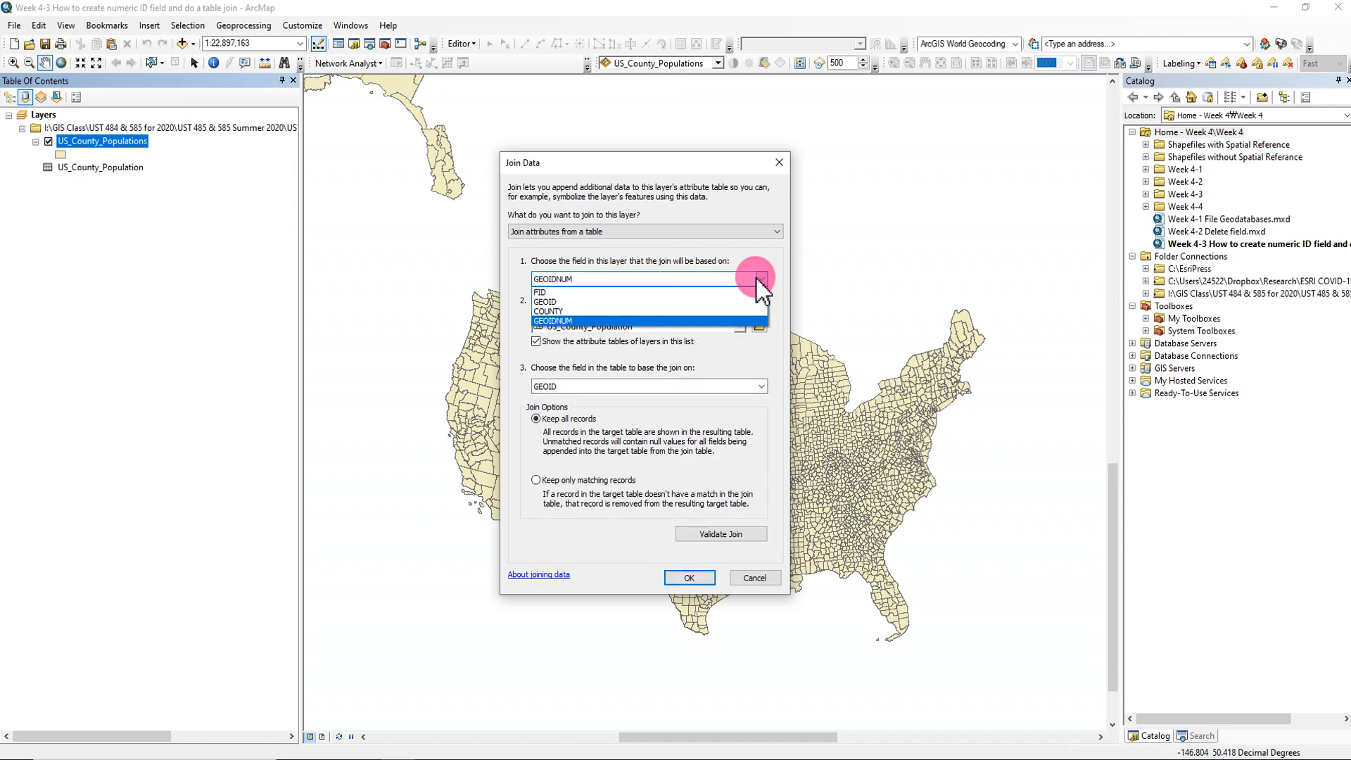
click(573, 301)
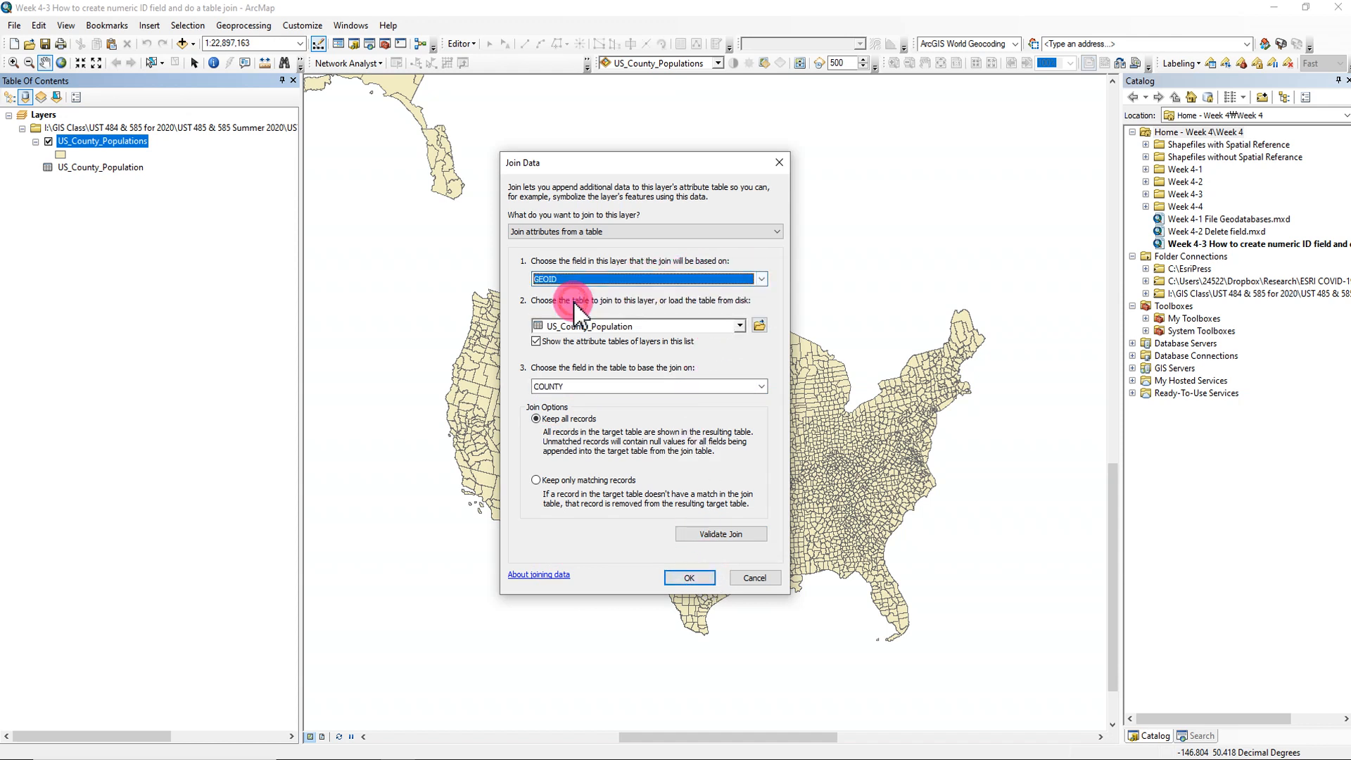
click(760, 386)
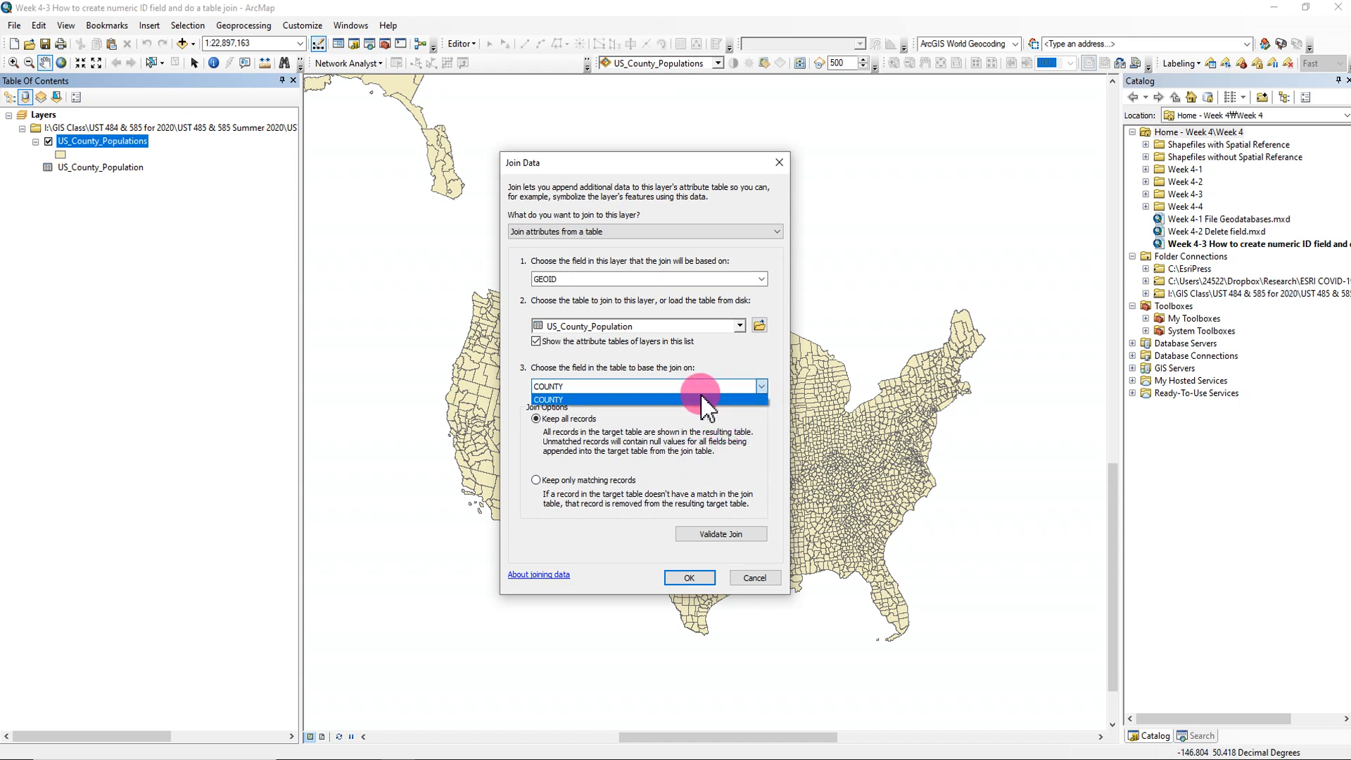
click(79, 169)
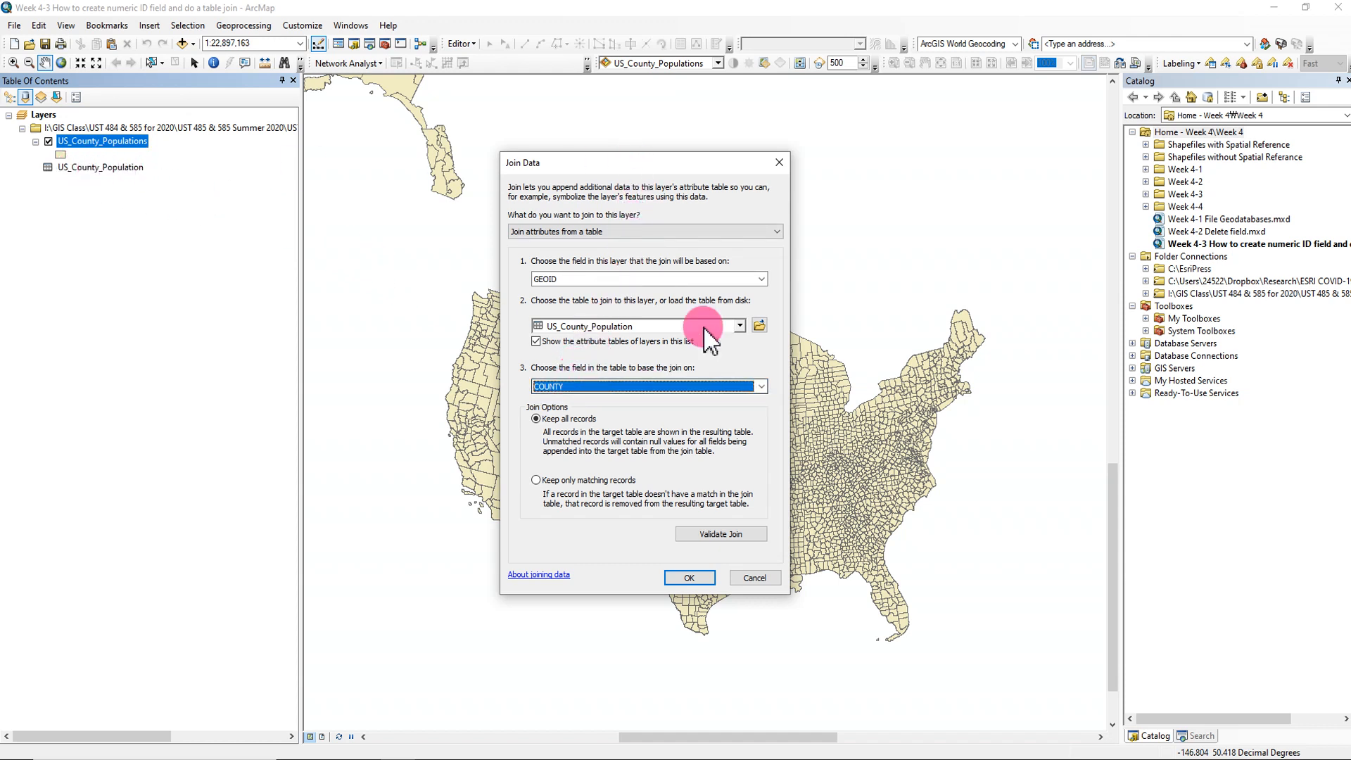
click(779, 163)
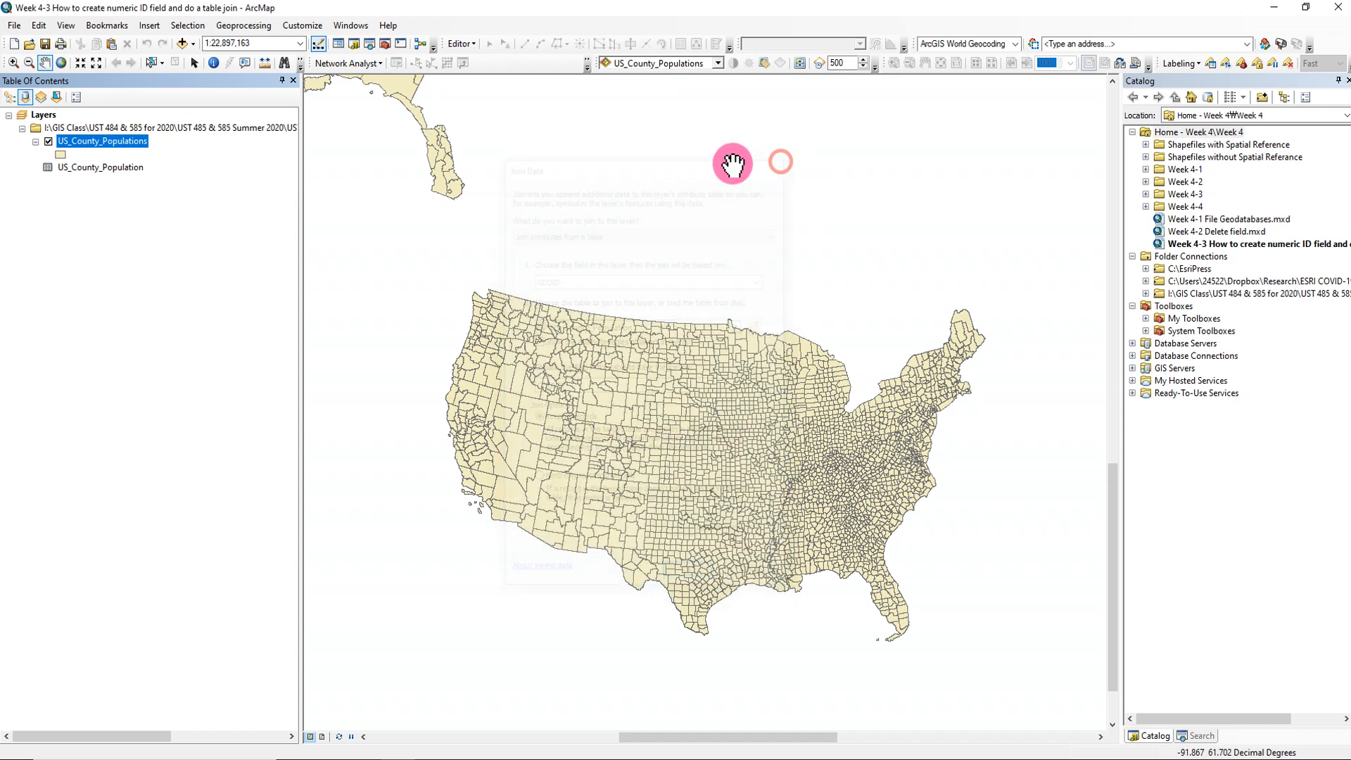
- Open the US_County_Population table, inspect its COUNTY column, and close the table
right_click(119, 173)
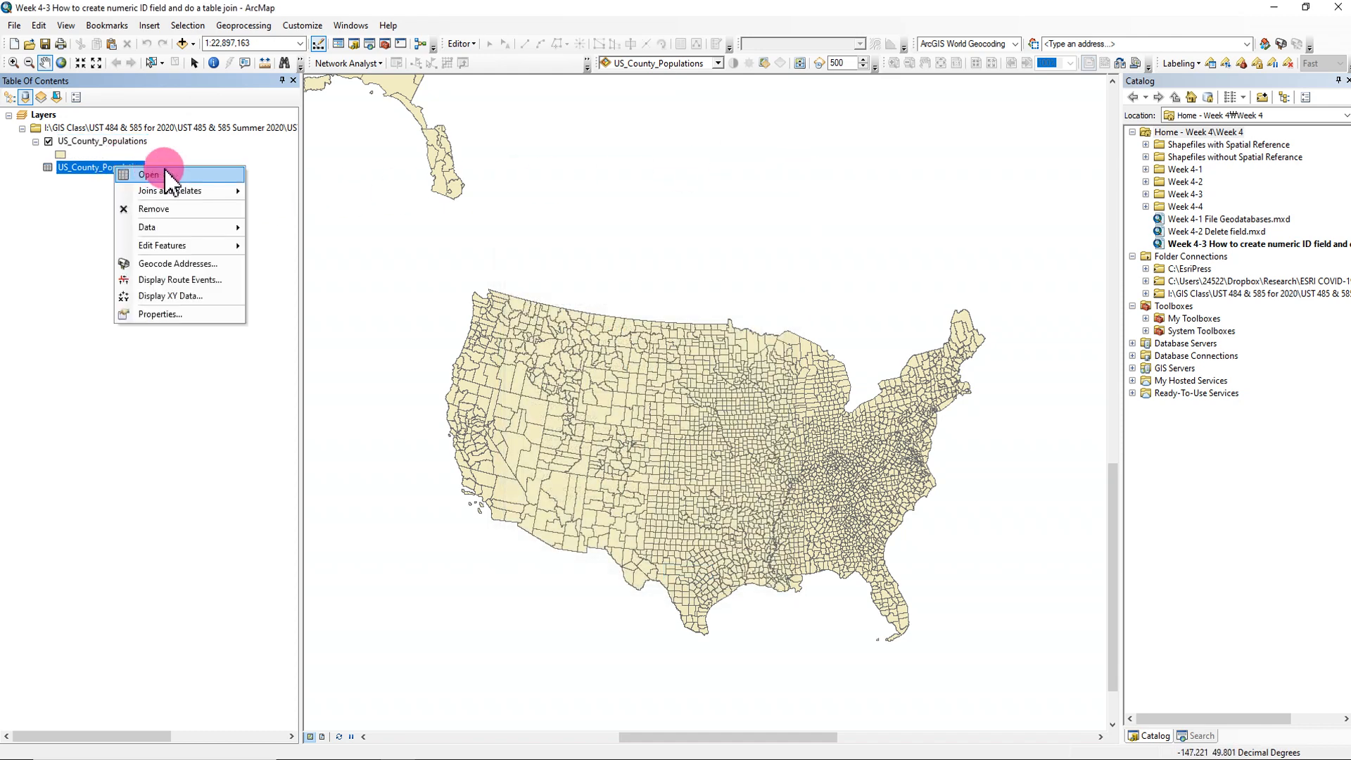
click(158, 180)
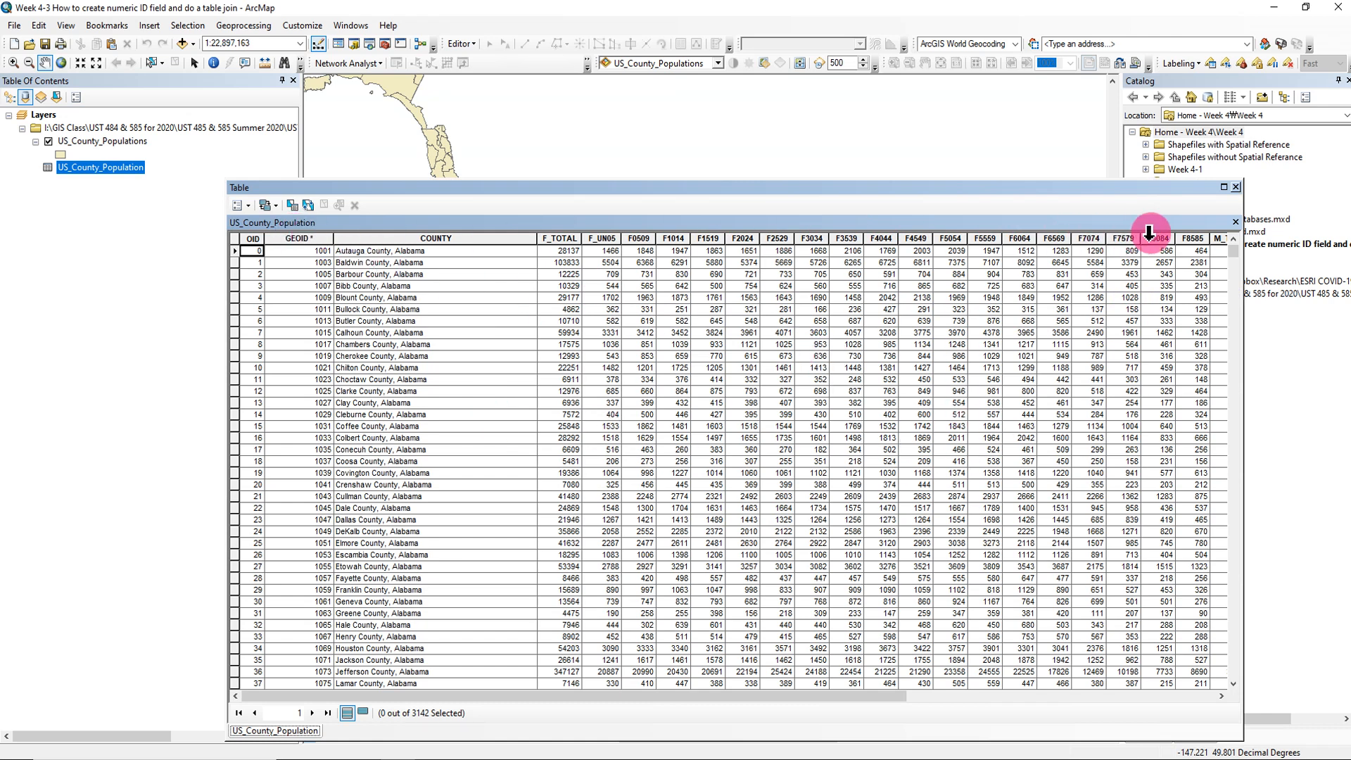
click(466, 240)
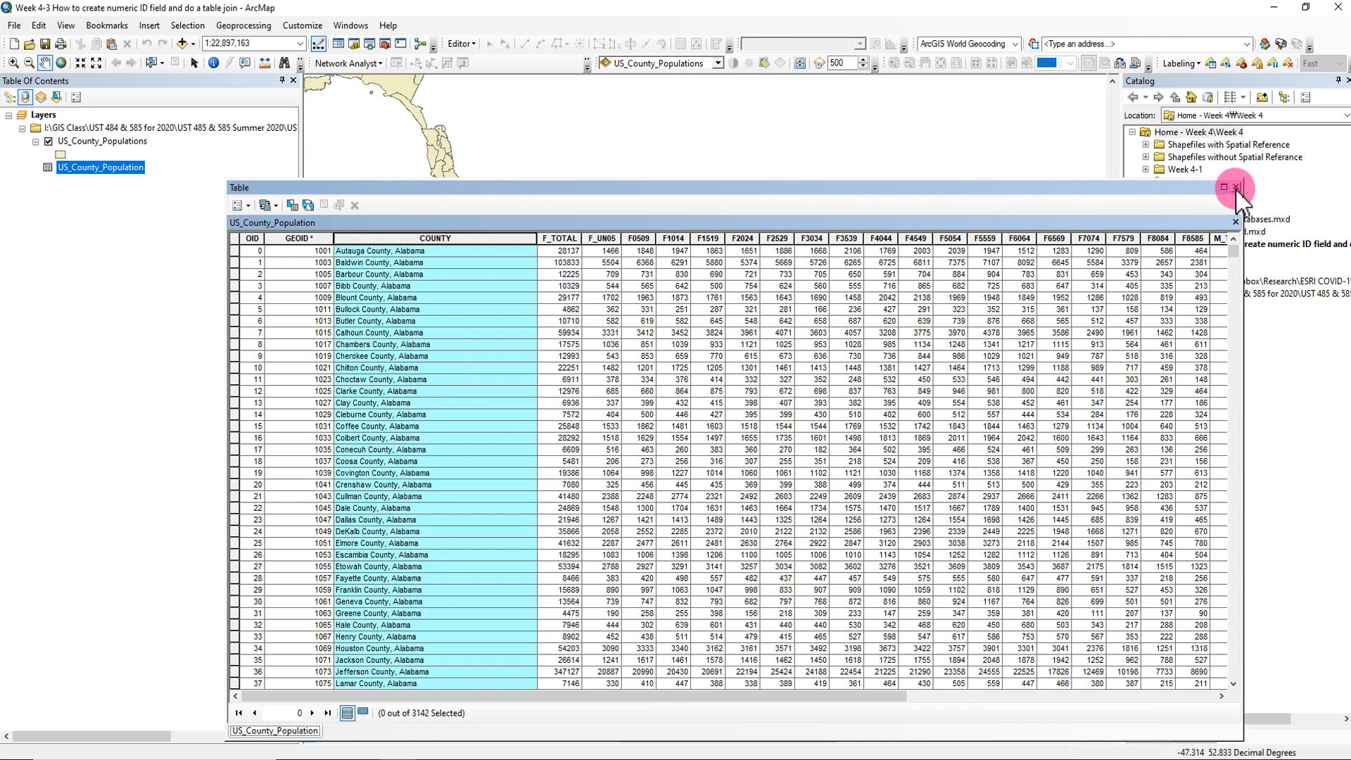
click(1235, 188)
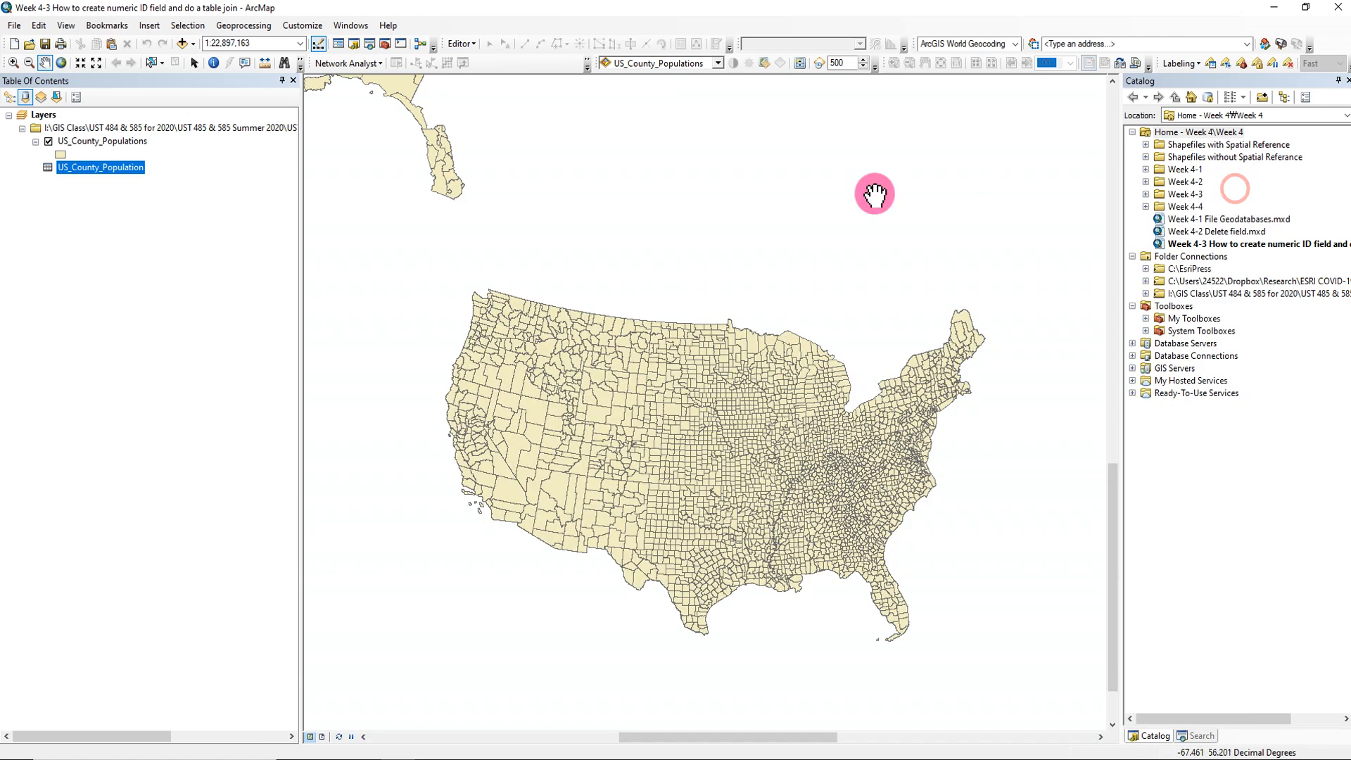
- Join the US_County_Population table to the US_County_Populations layer, matching GEOIDNUM to GEOID and keeping all records
right_click(138, 147)
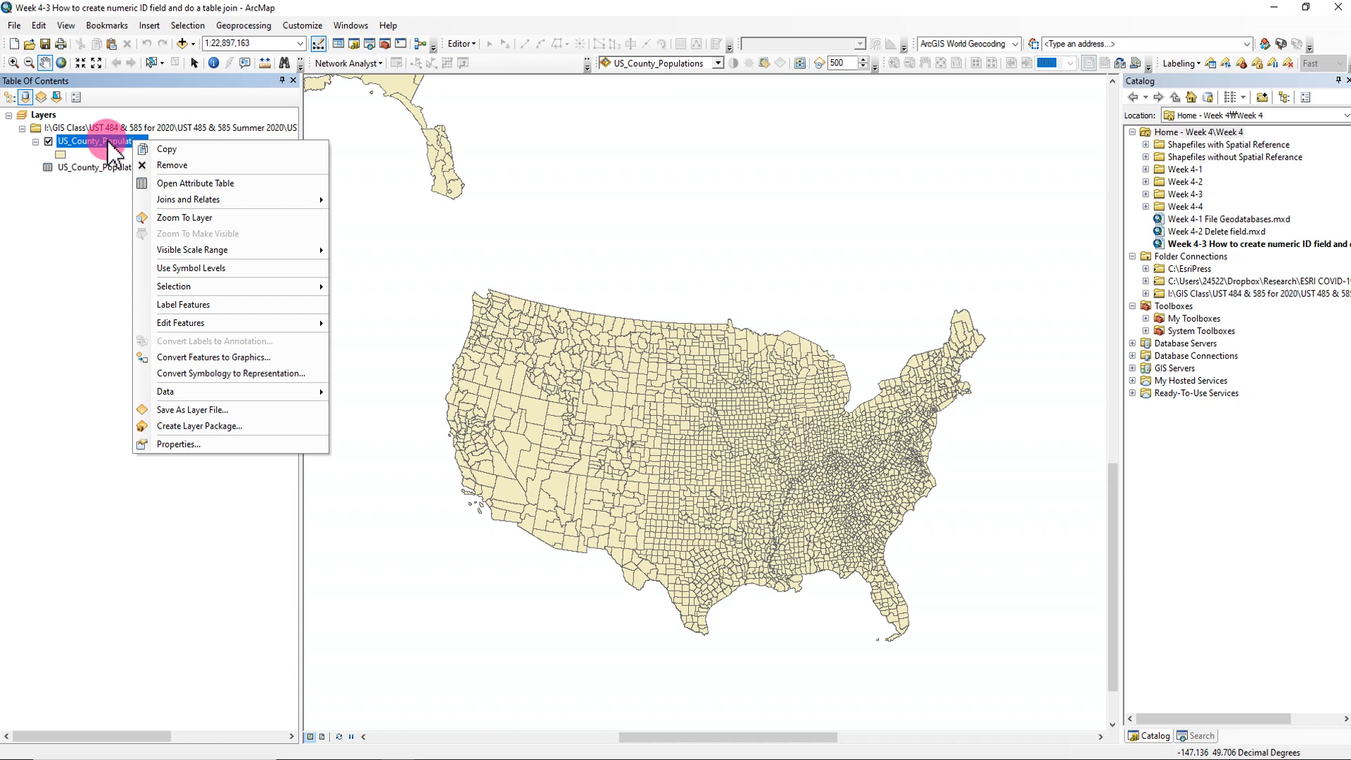
mouse_move(121, 200)
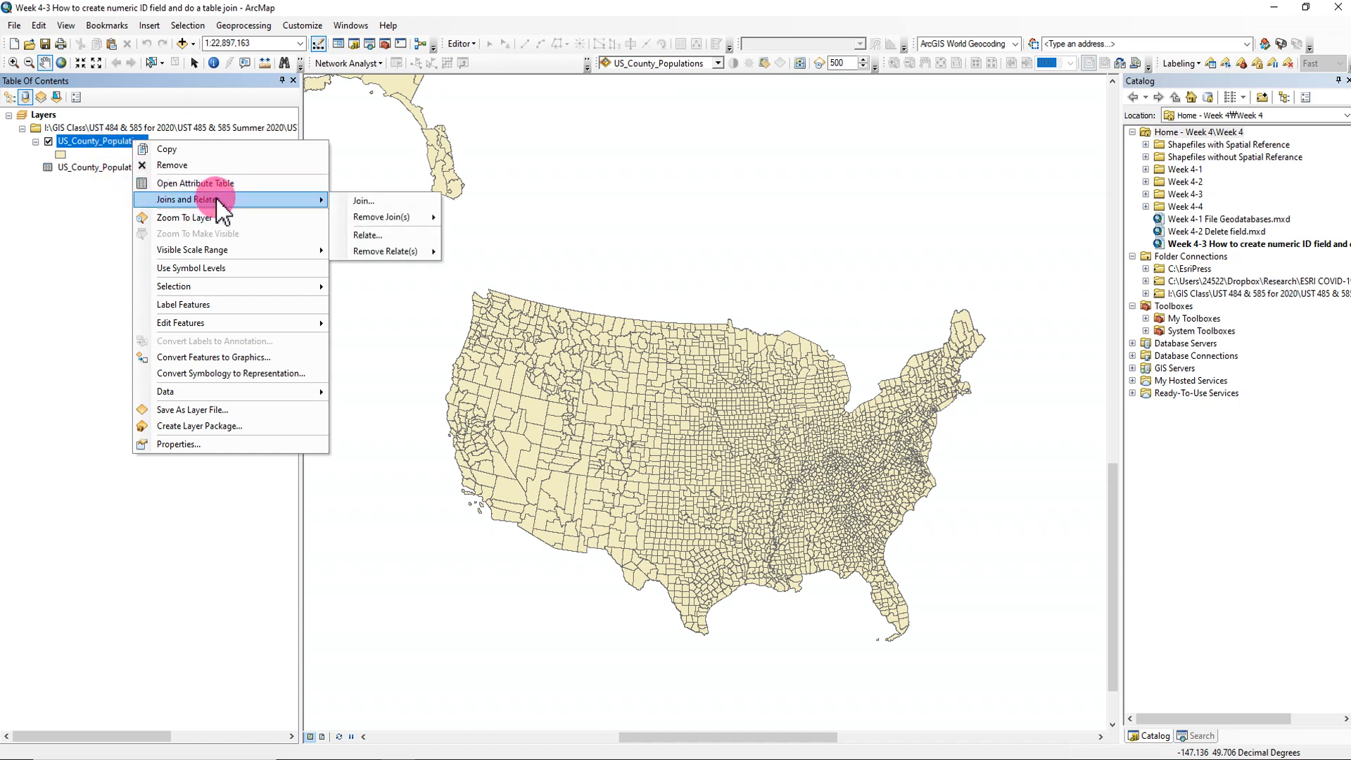
click(373, 204)
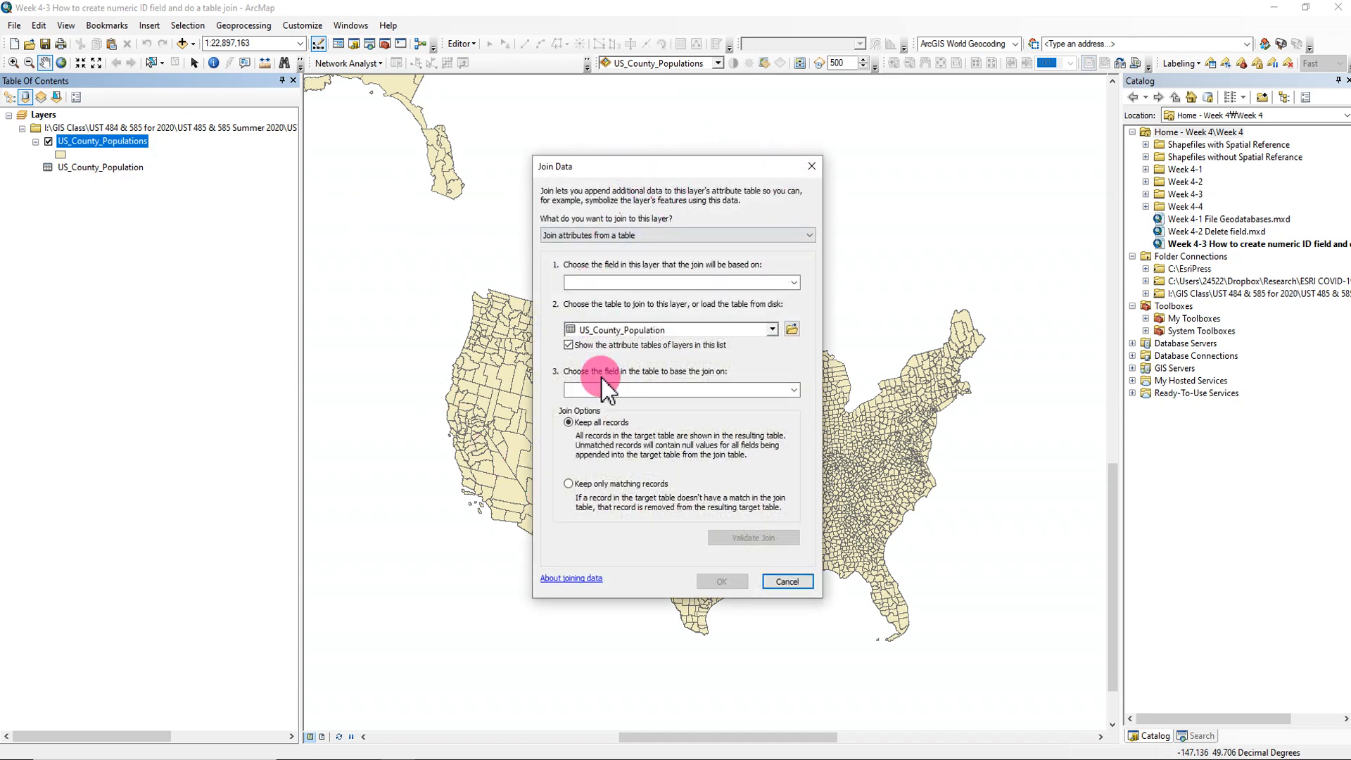
click(793, 282)
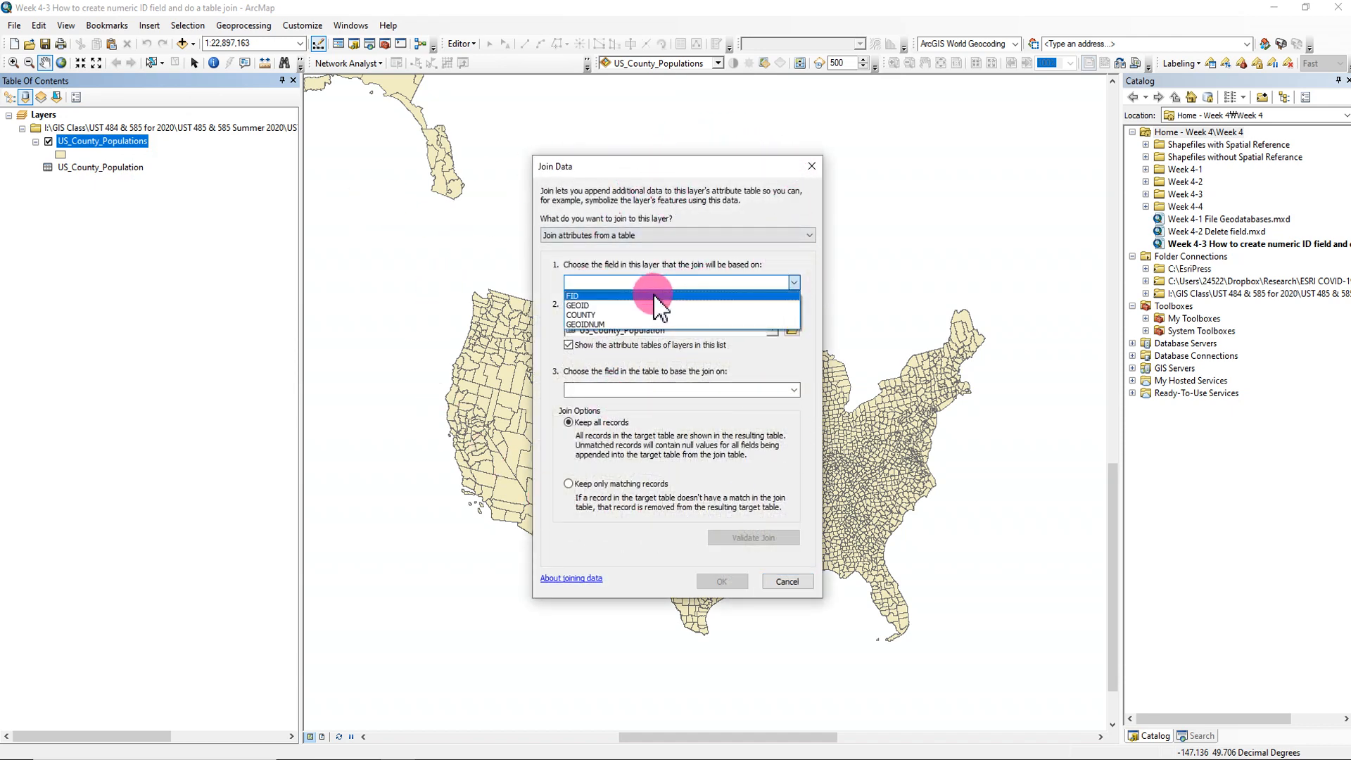
click(591, 325)
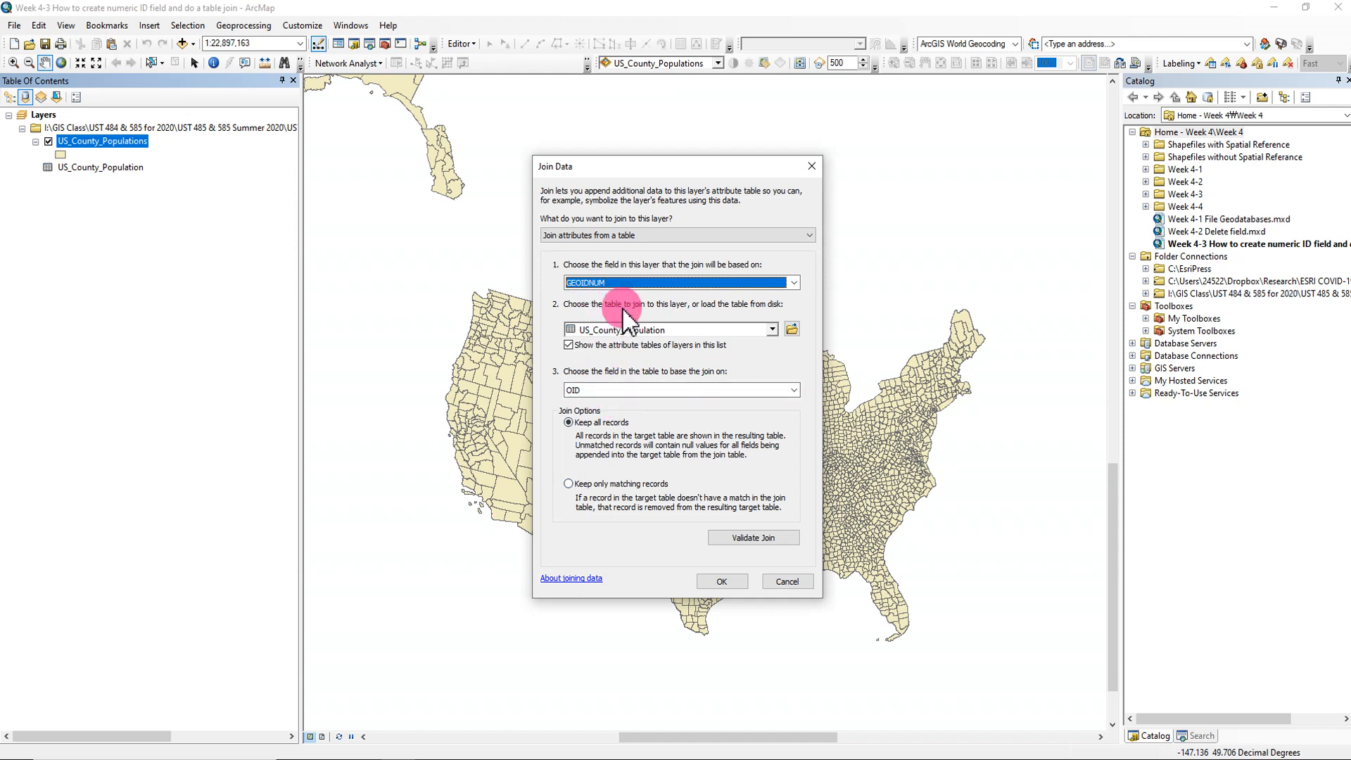
click(793, 390)
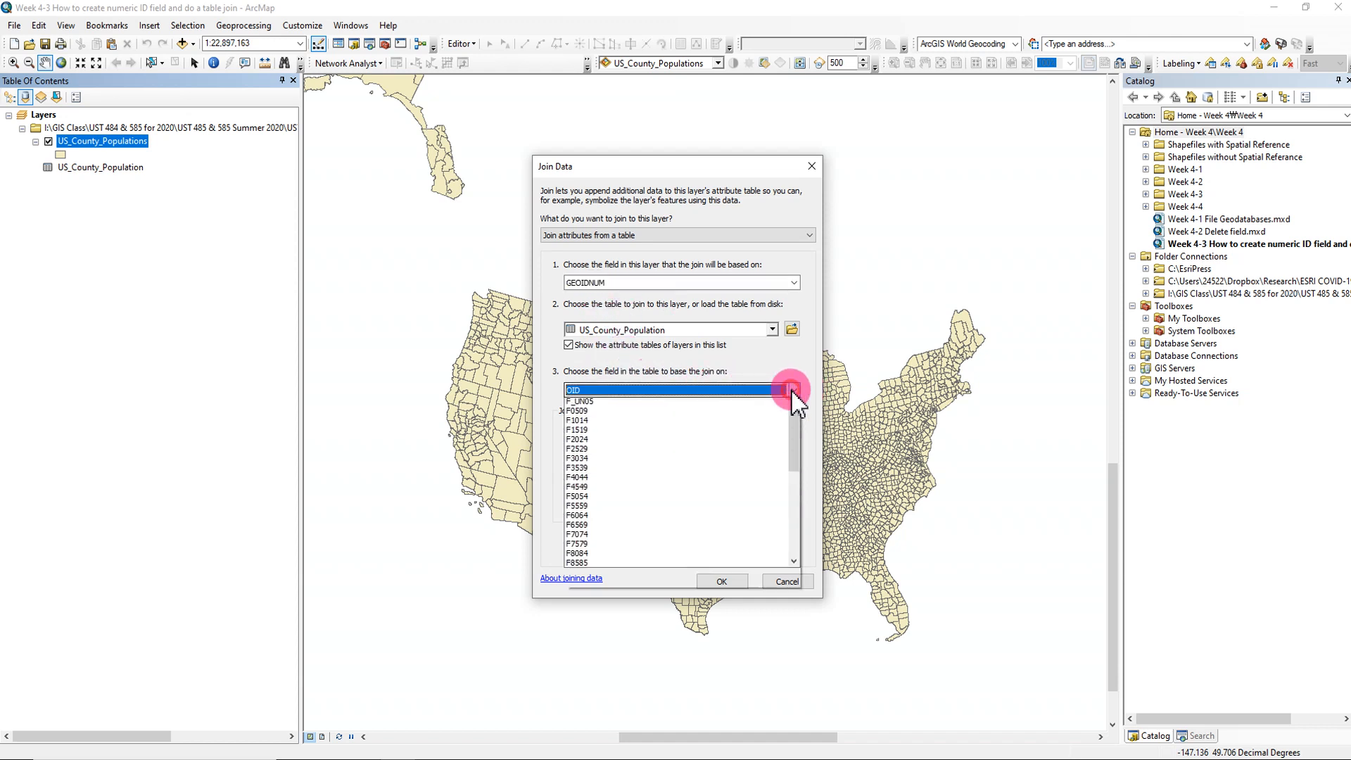
drag(795, 444, 809, 416)
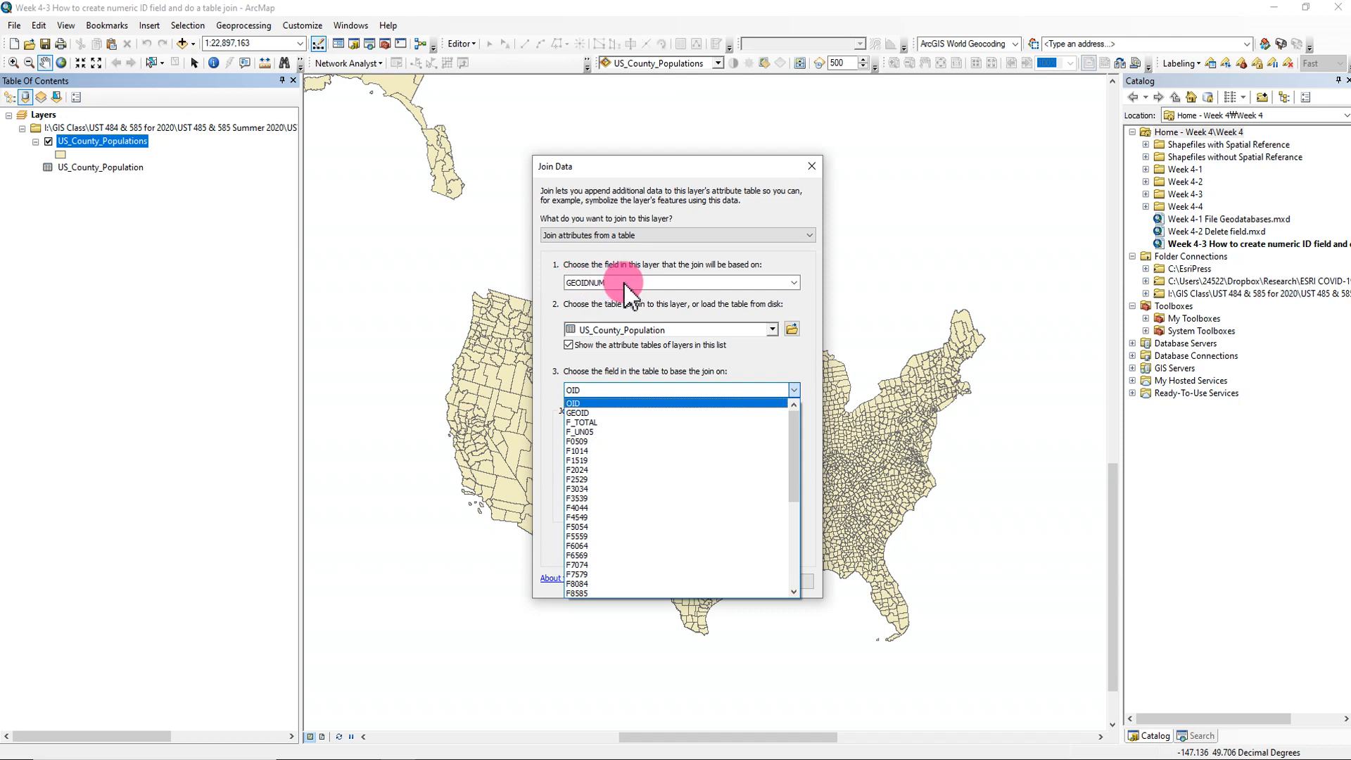
click(578, 413)
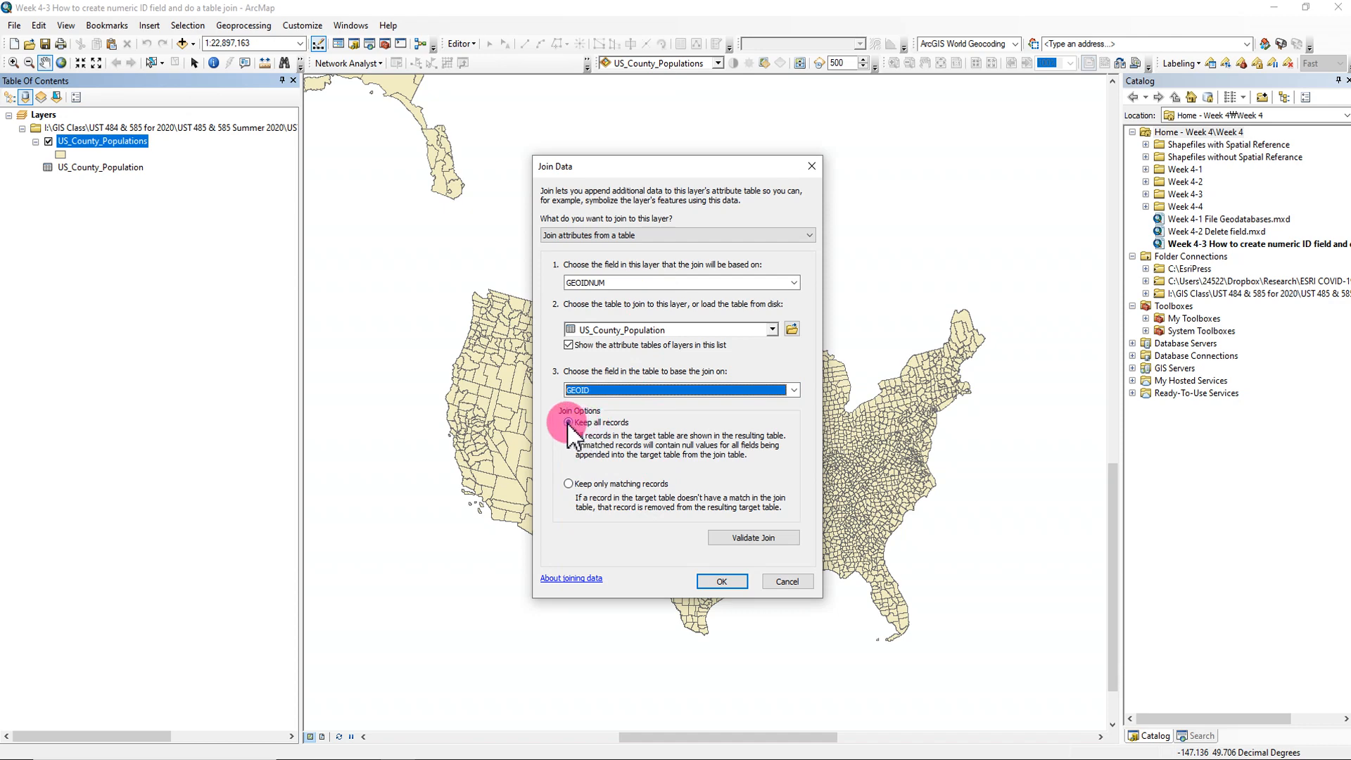
click(716, 579)
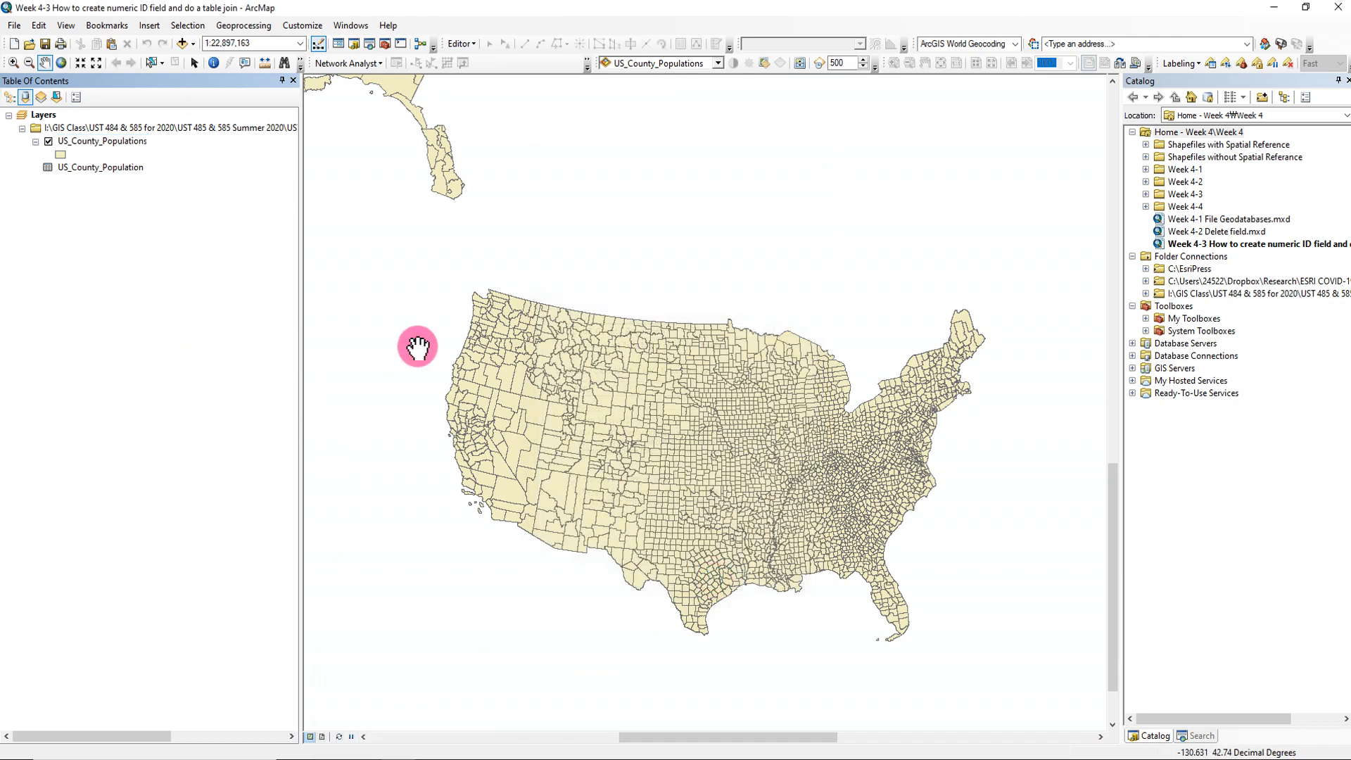
- Open the US_County_Populations attribute table and highlight the layer's original fields from Shape through GEOIDNUM
right_click(118, 141)
click(167, 185)
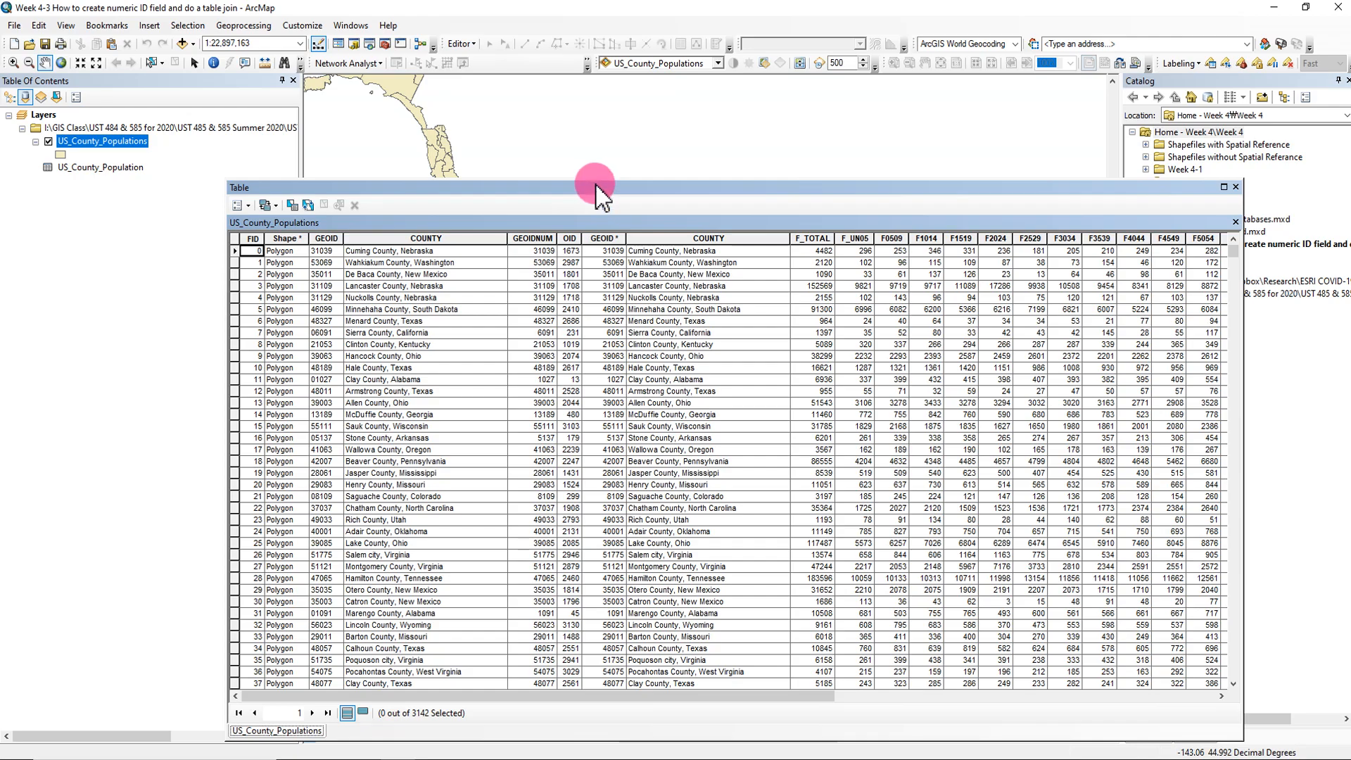
drag(595, 179, 600, 90)
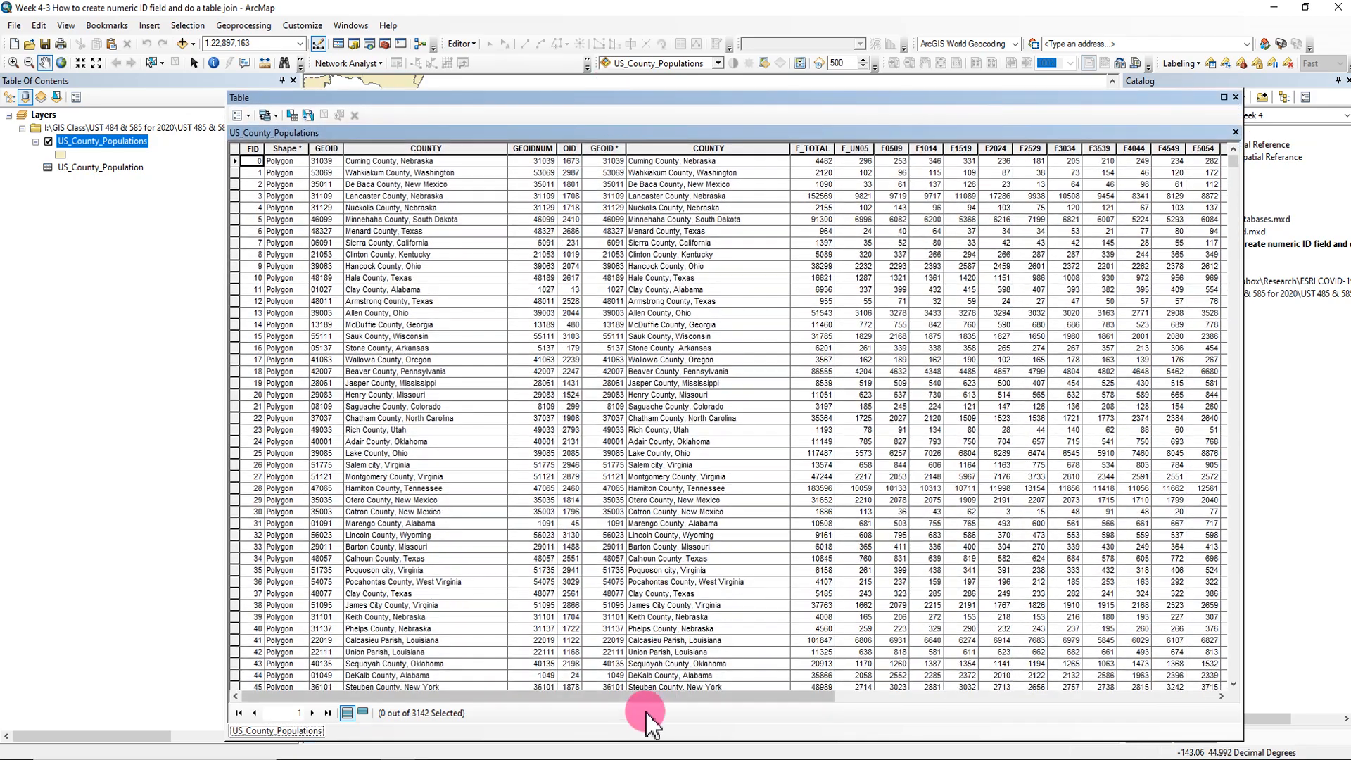
drag(630, 696, 483, 715)
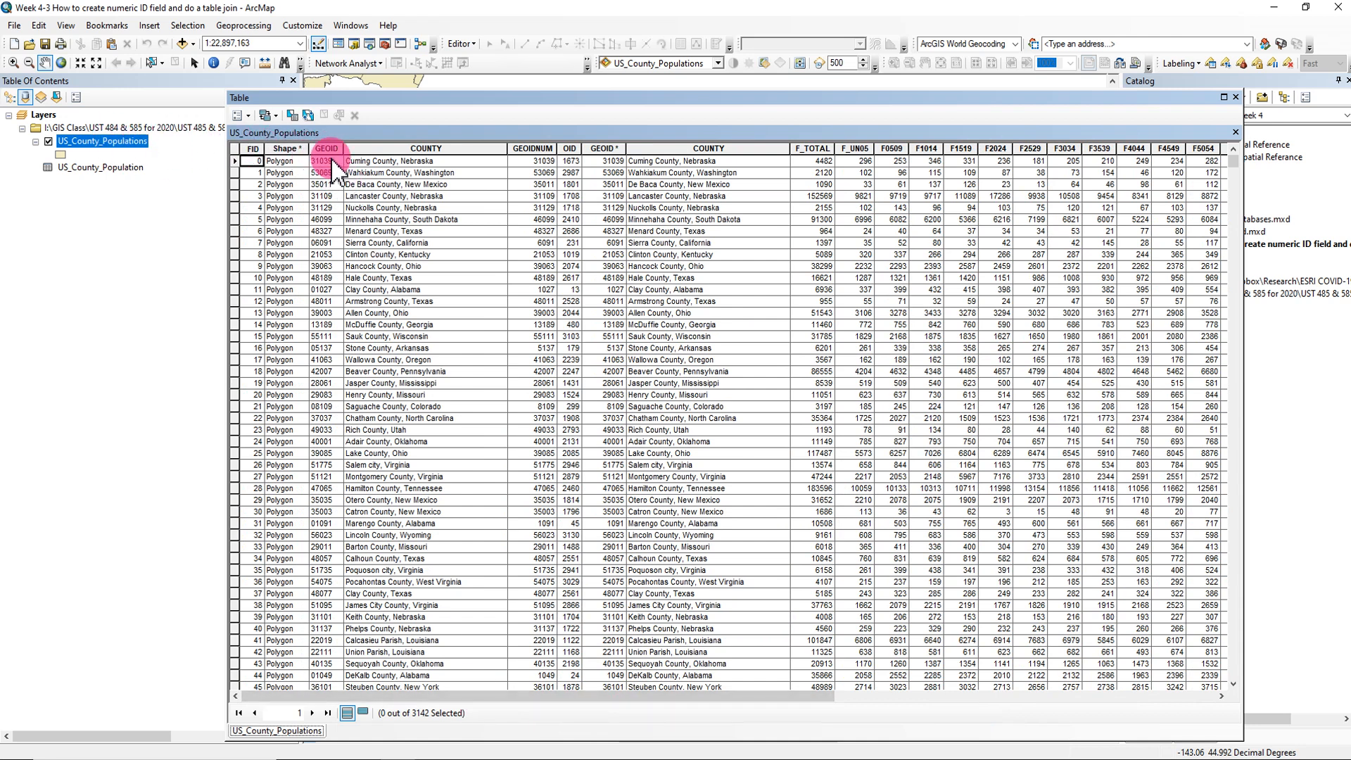
drag(532, 146, 287, 146)
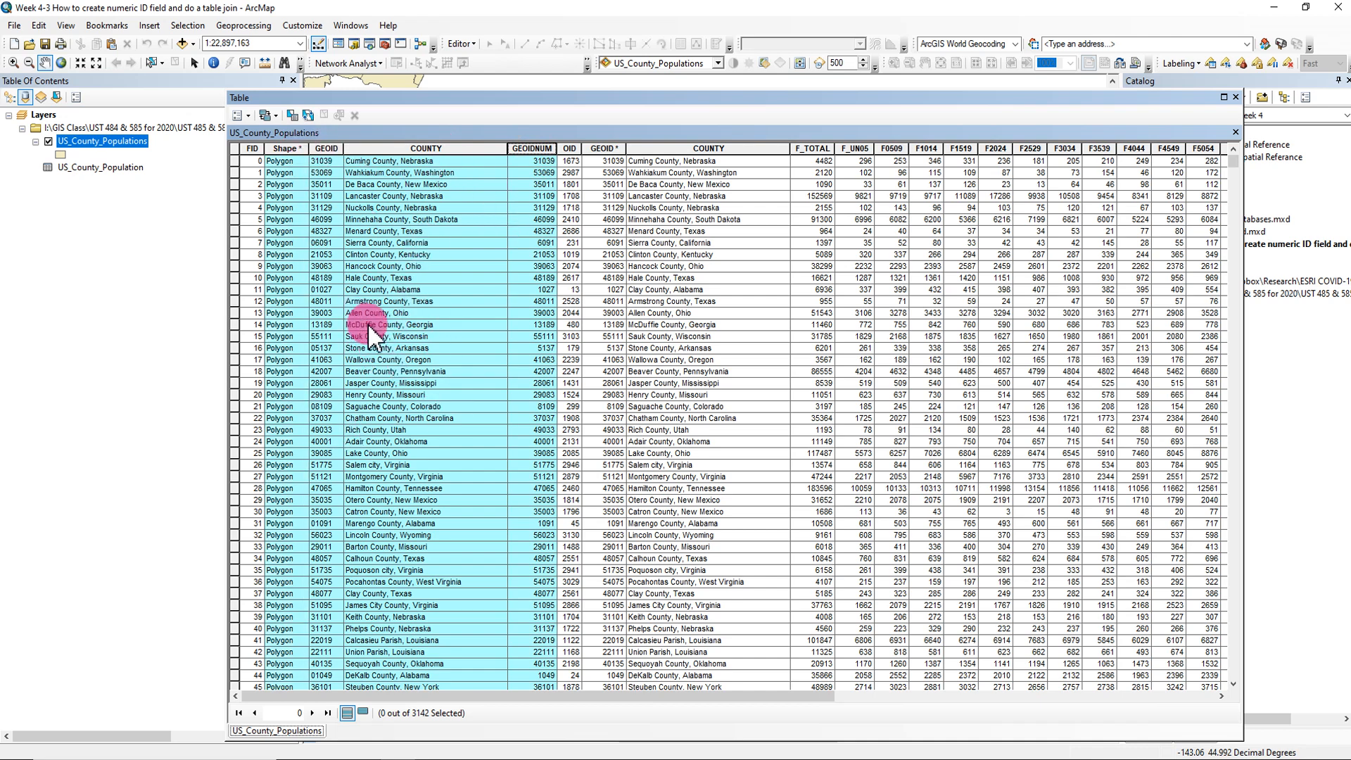
- Compare the GEOIDNUM column with the joined numeric GEOID column, review the appended population fields, and close the table
click(610, 149)
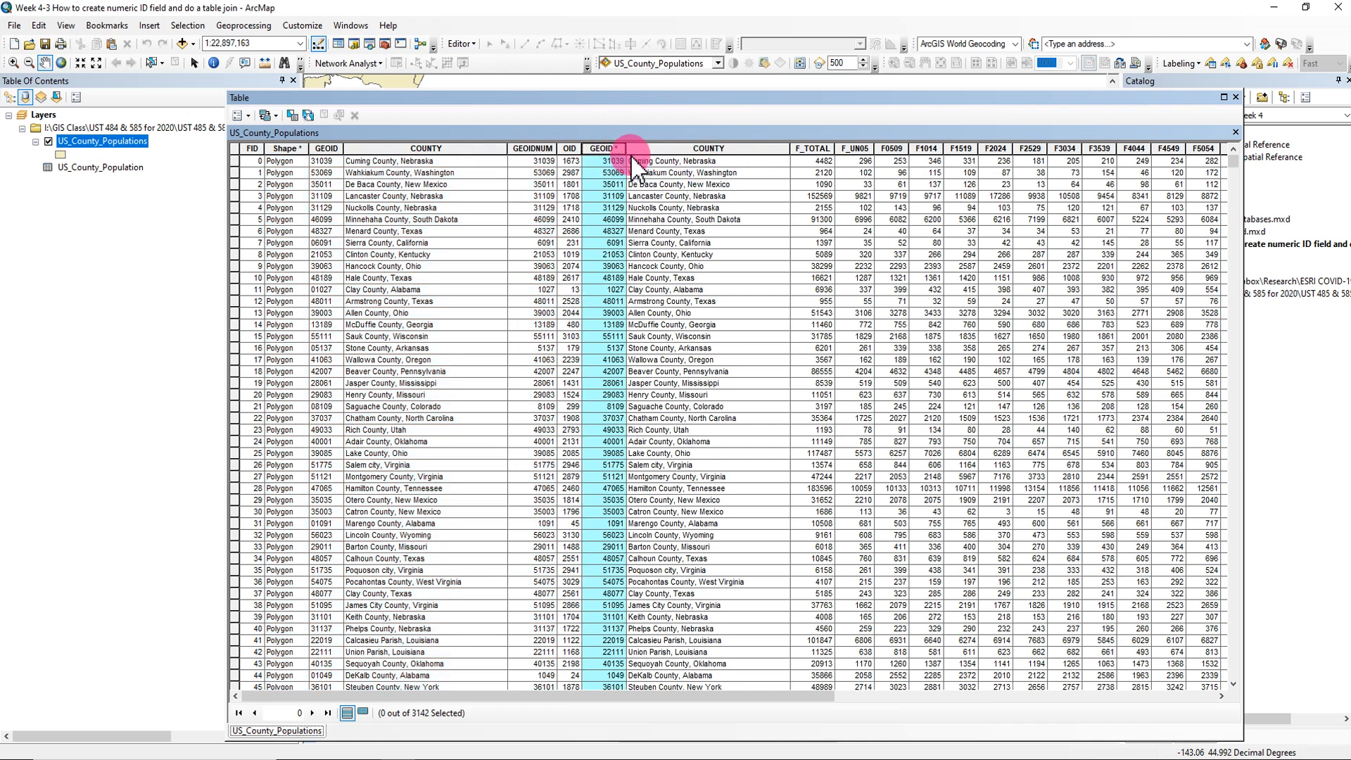
click(535, 148)
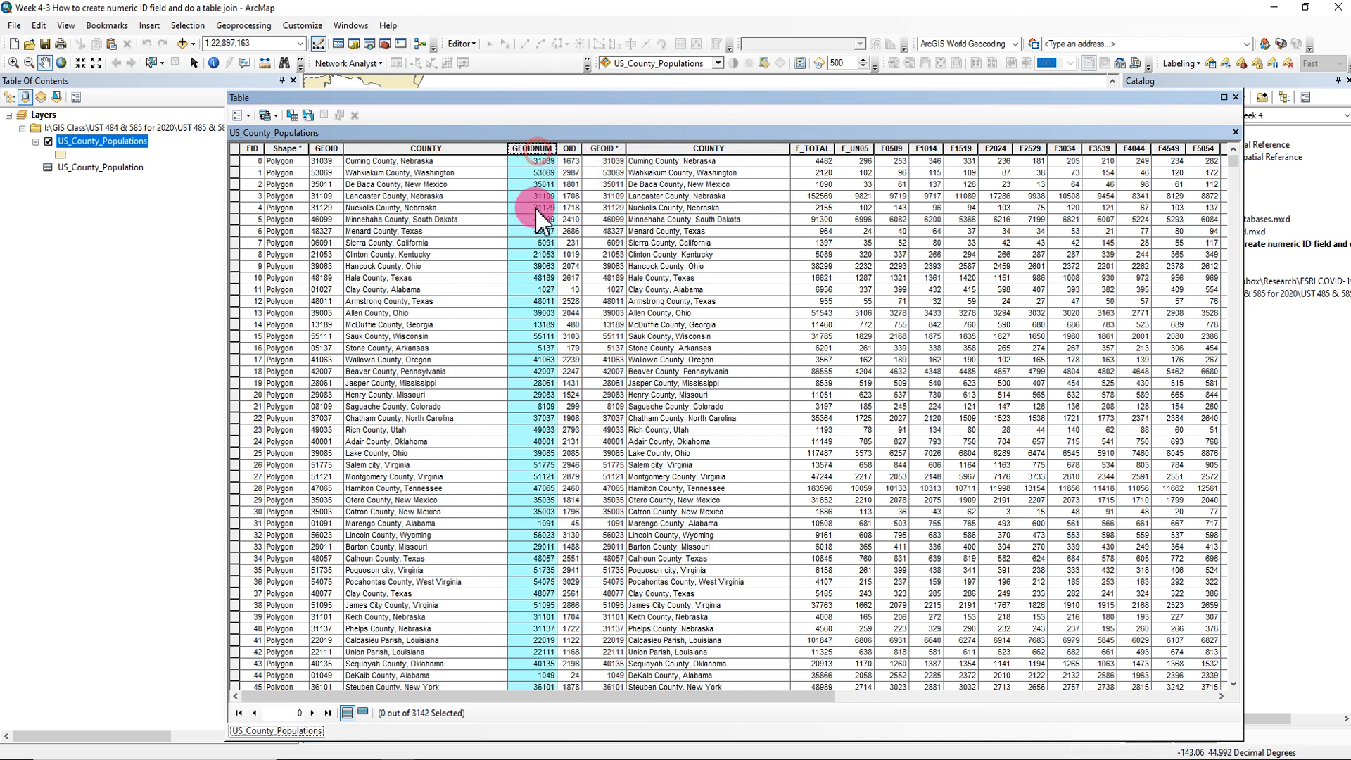
click(606, 149)
click(536, 149)
click(597, 149)
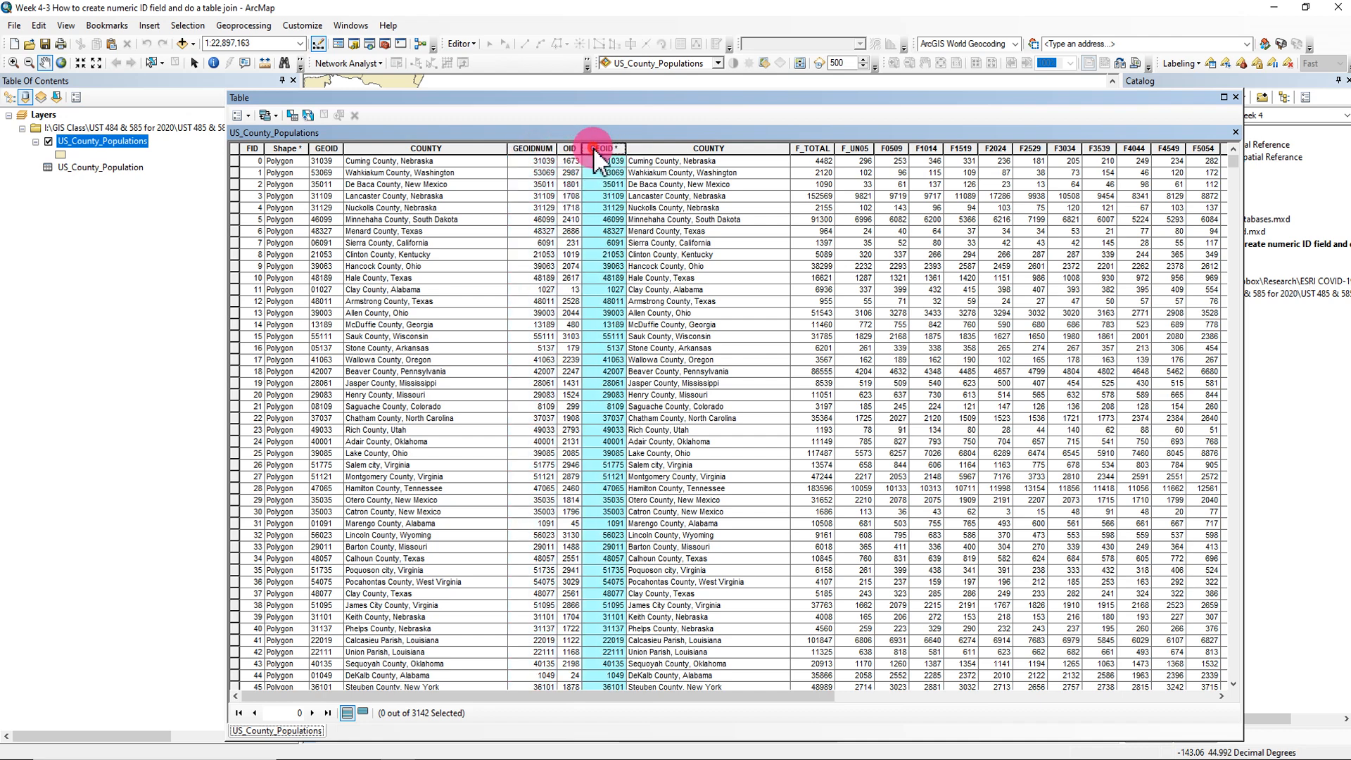
drag(739, 697, 943, 301)
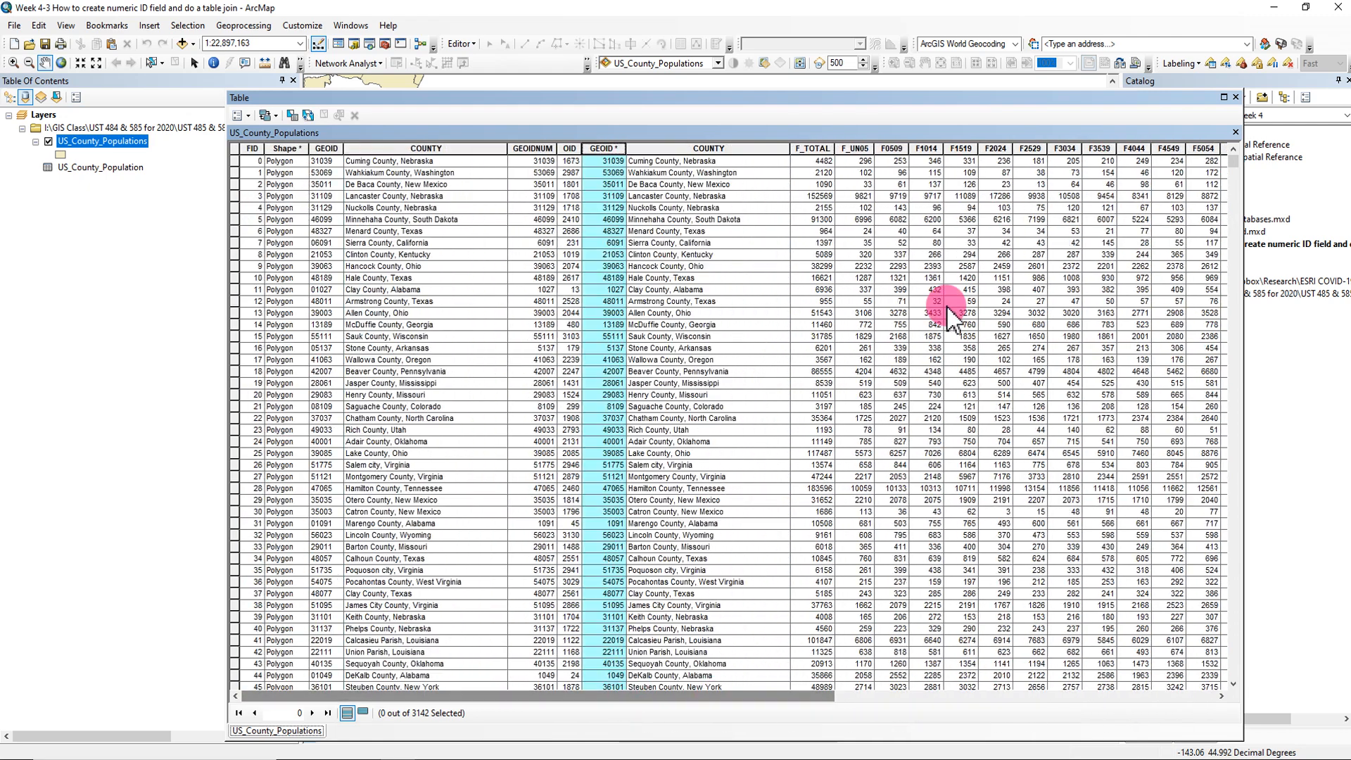
click(1236, 97)
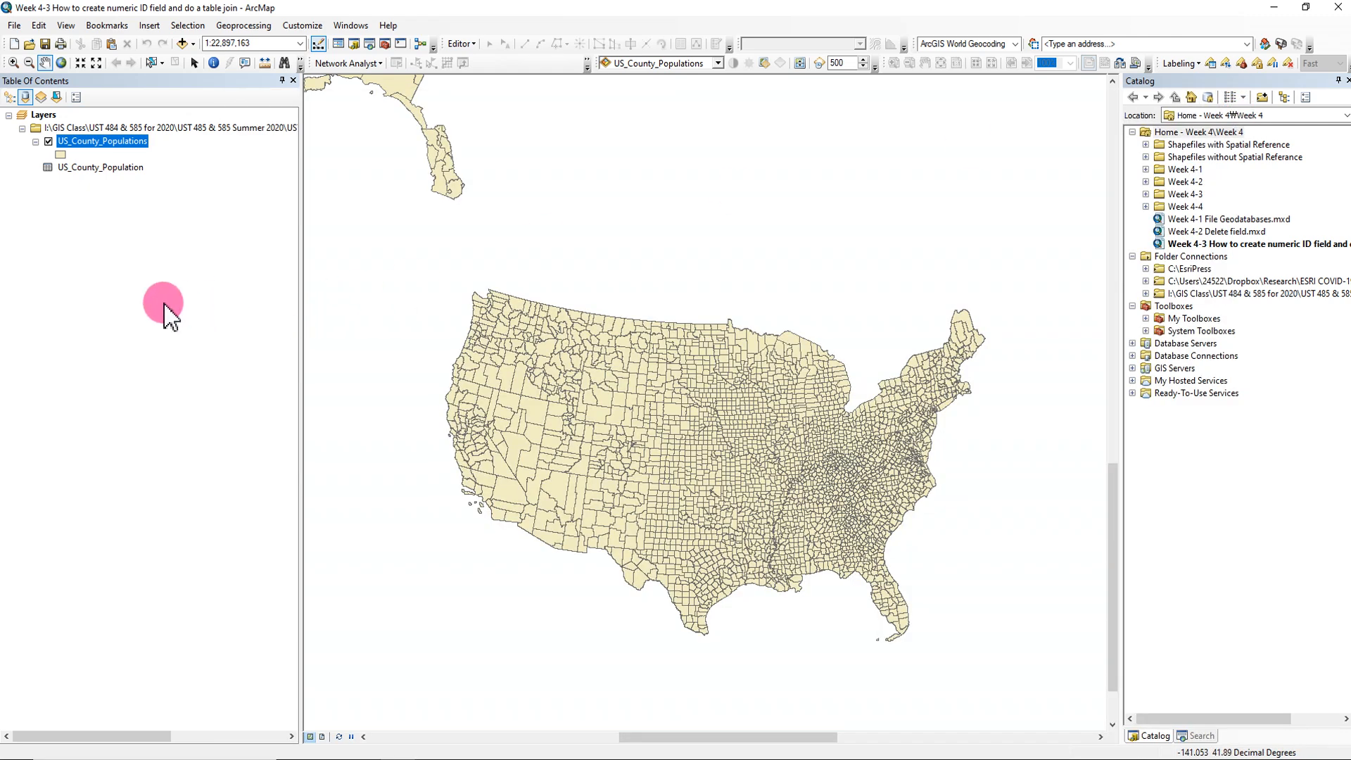
- Start exporting all features of the US_County_Populations layer and set the output location to the course data's Week 4\Week 4-3 folder
right_click(141, 145)
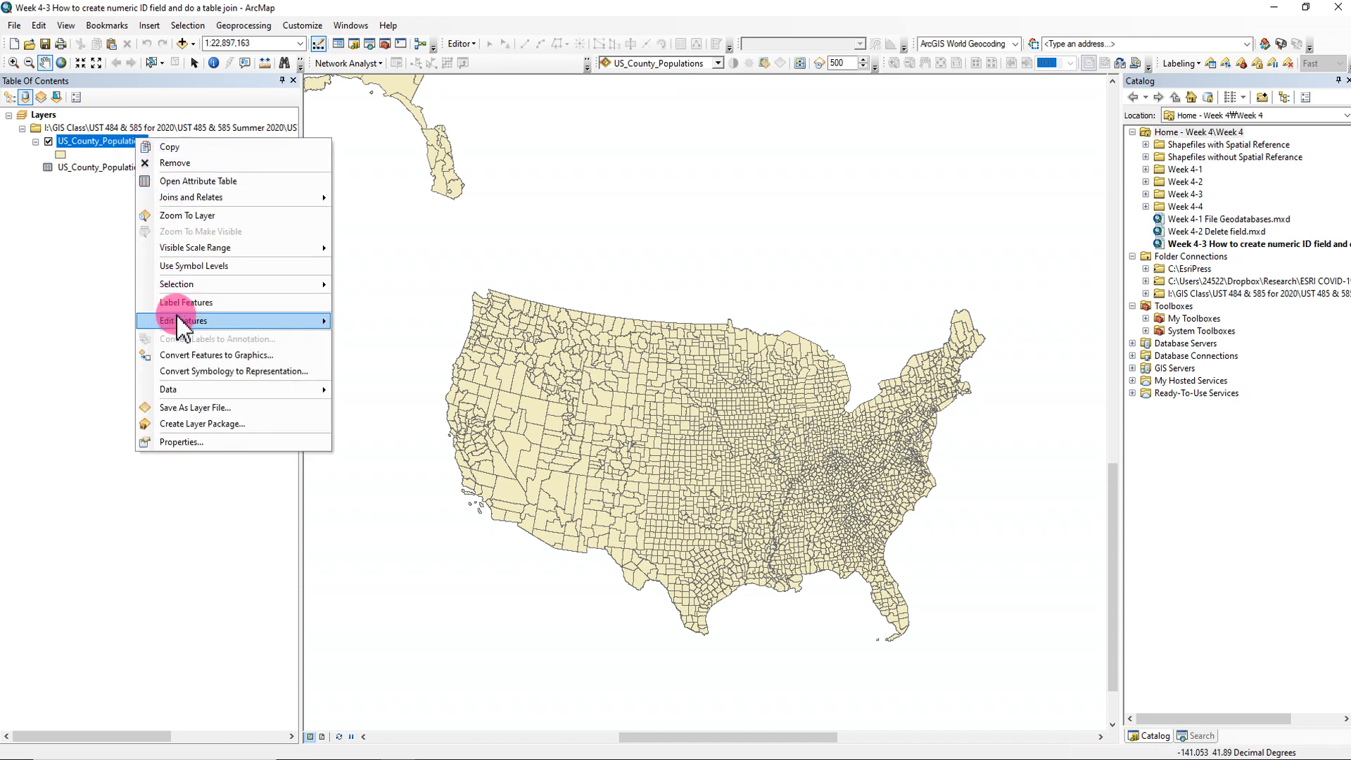
click(193, 388)
click(350, 408)
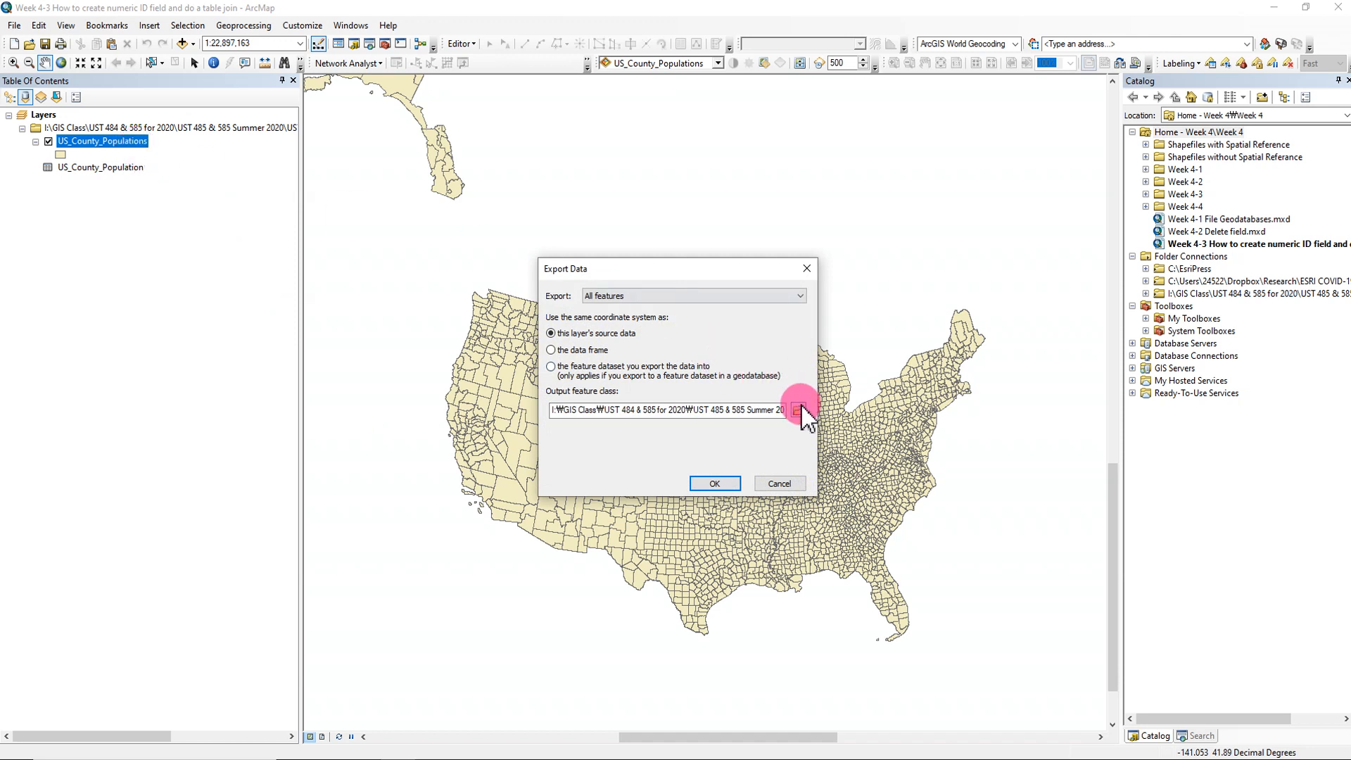
click(798, 410)
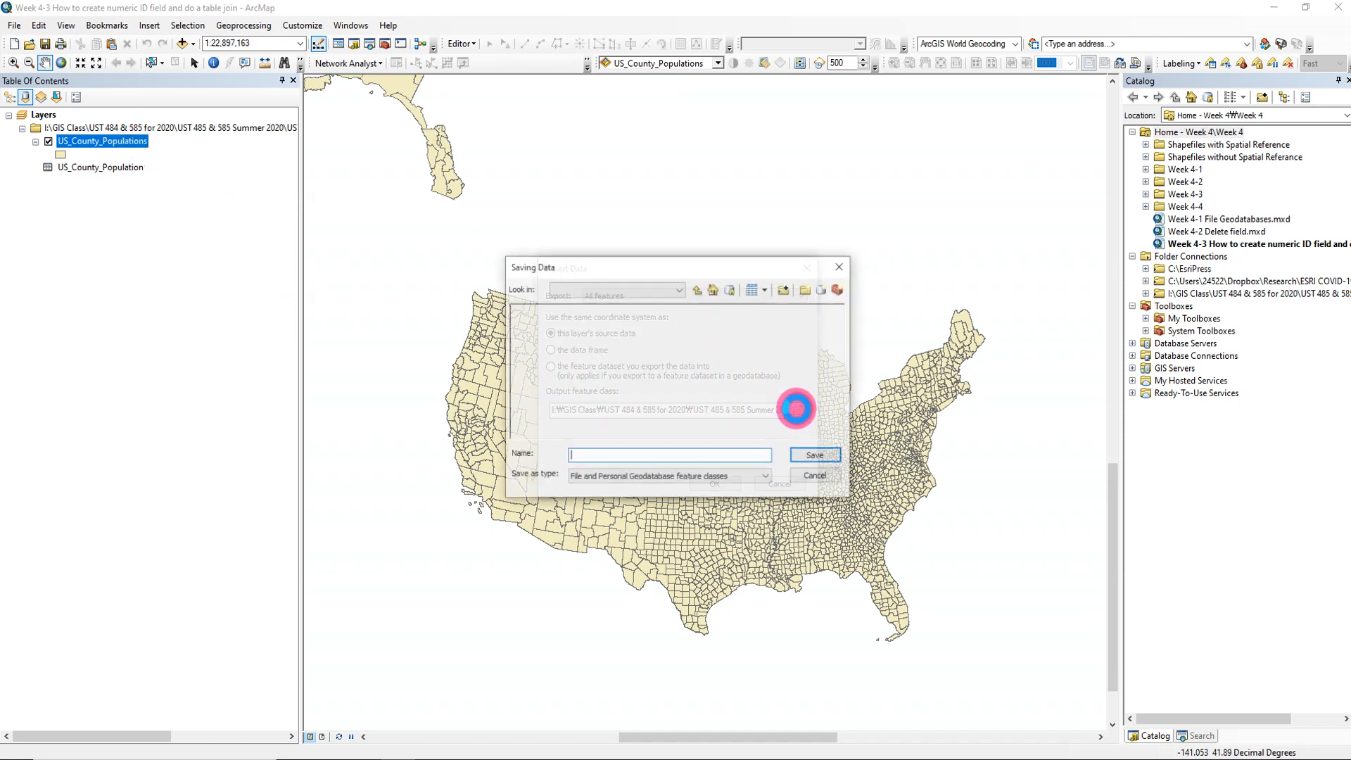
click(695, 289)
click(698, 289)
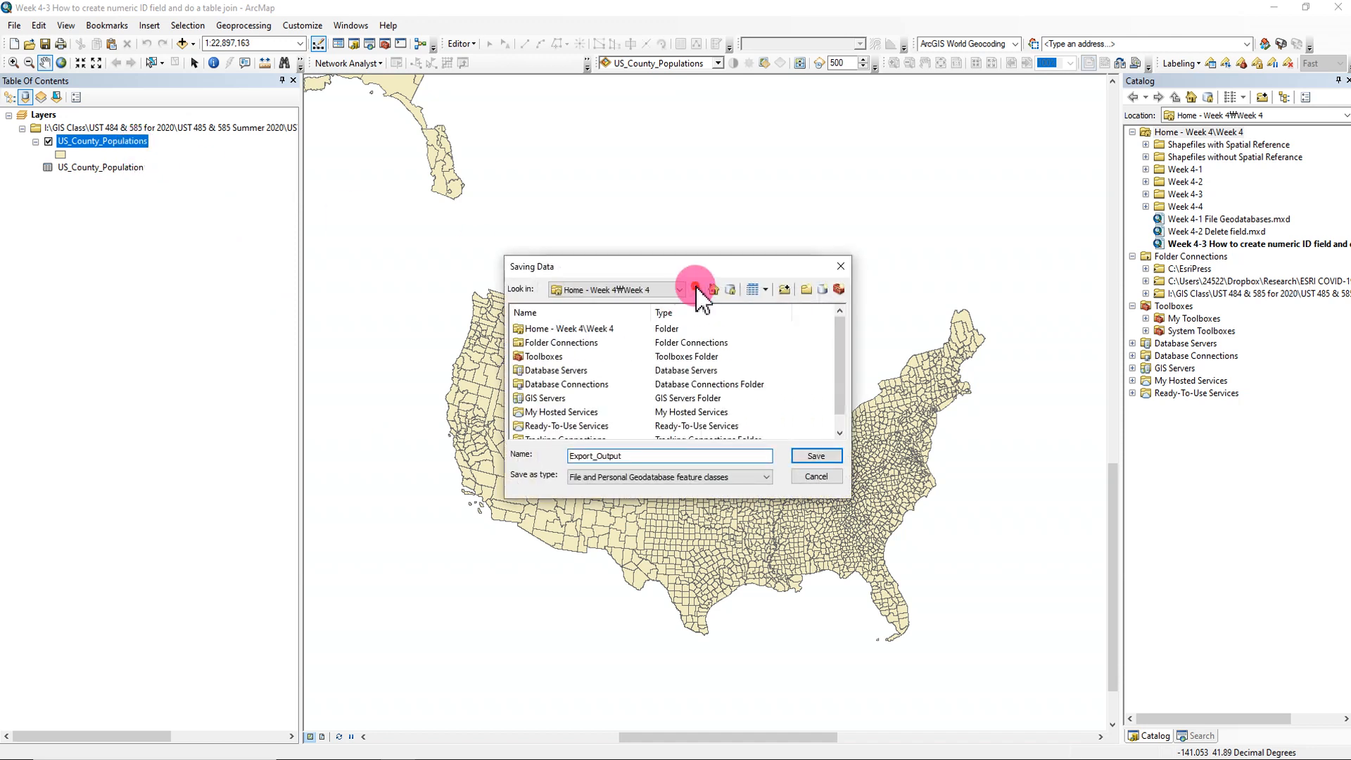
double_click(574, 343)
double_click(578, 356)
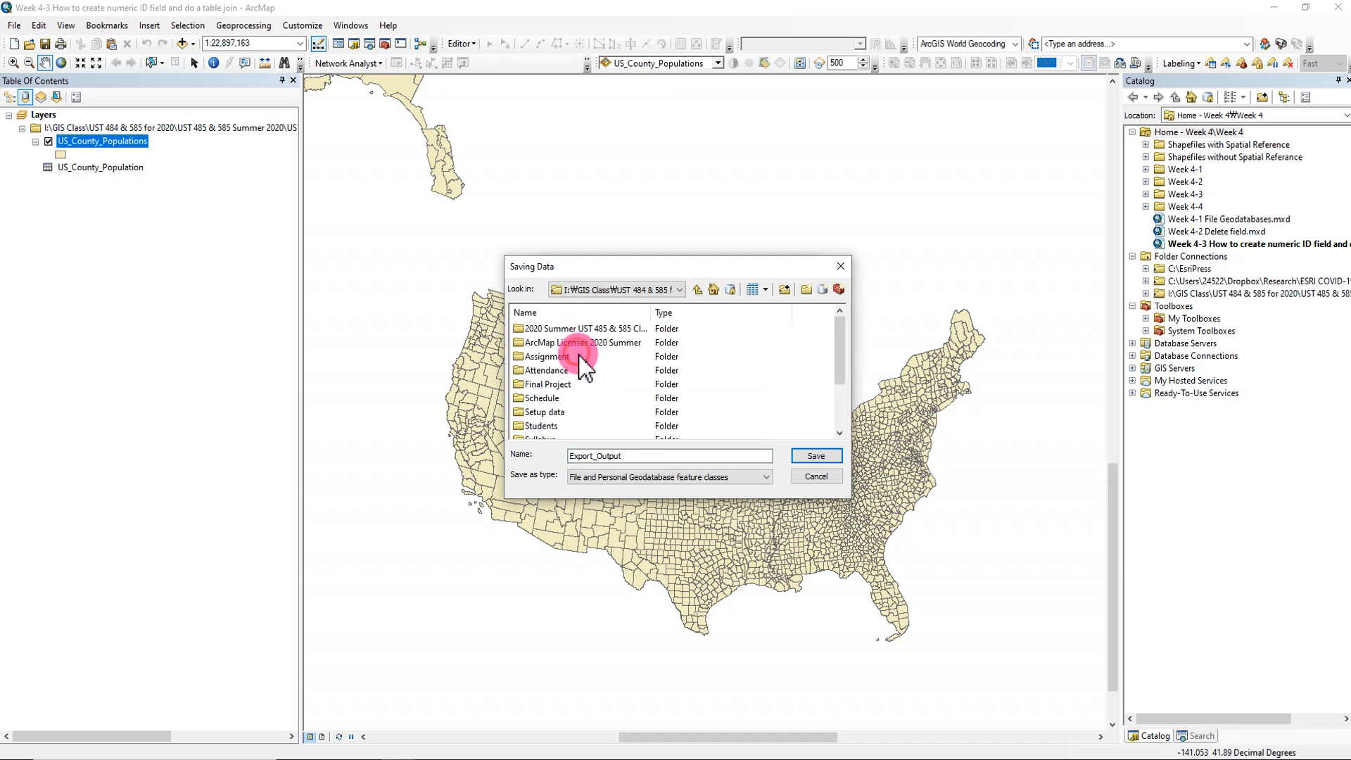
scroll(560, 395, down, 2)
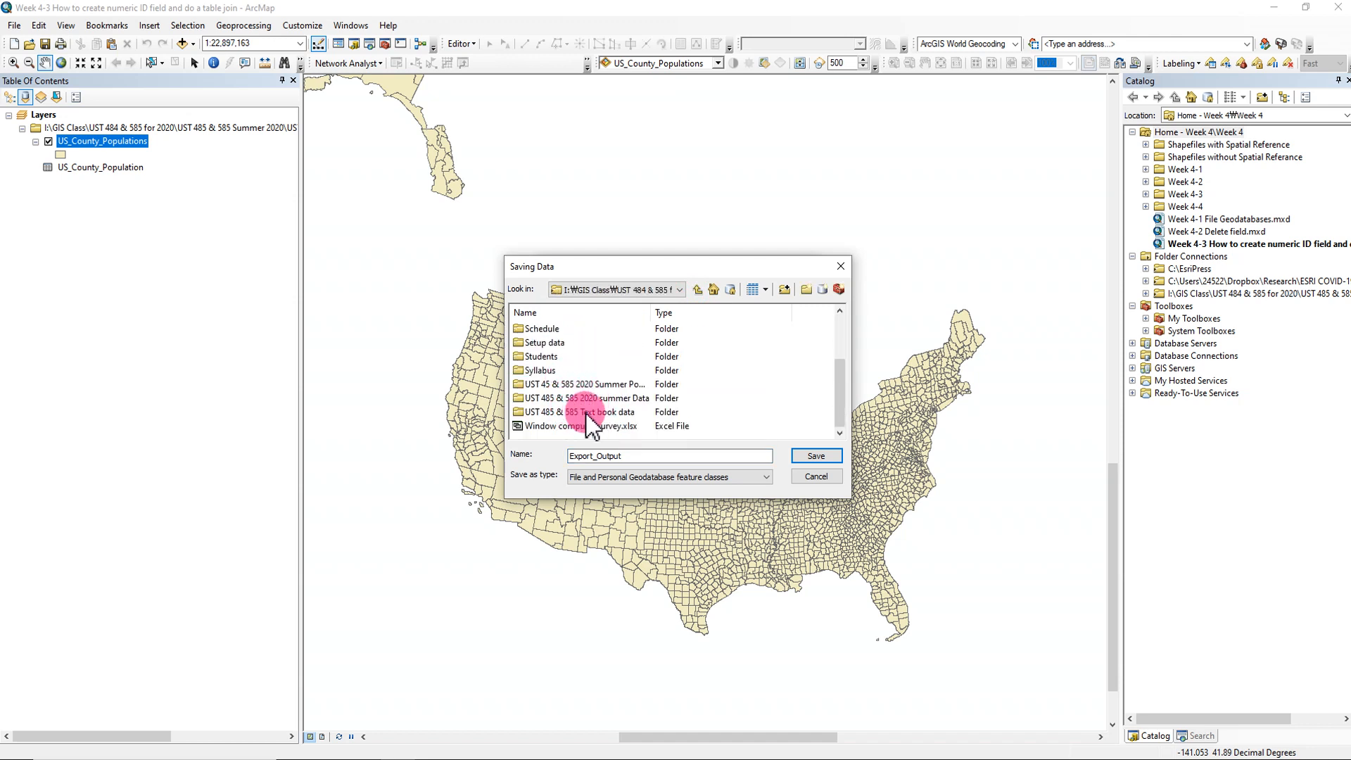
double_click(622, 398)
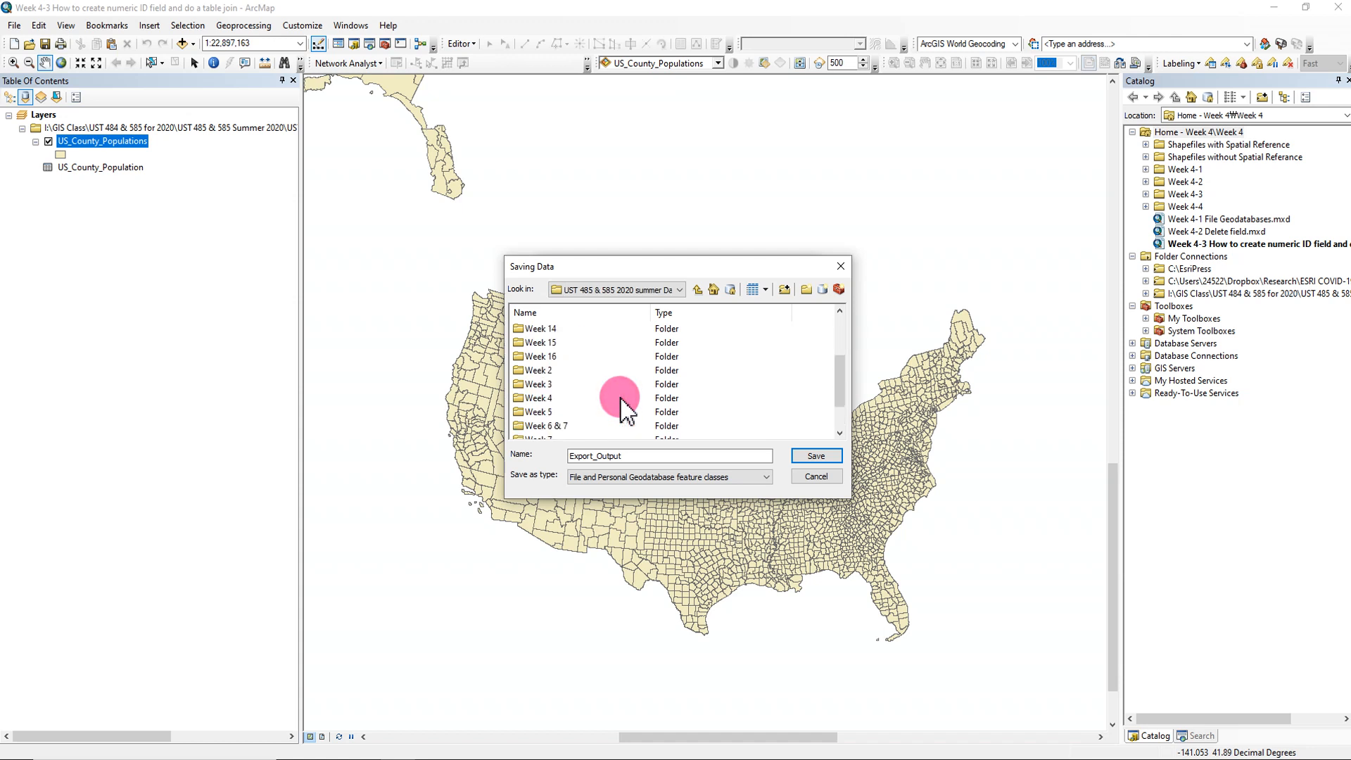
double_click(538, 398)
double_click(542, 329)
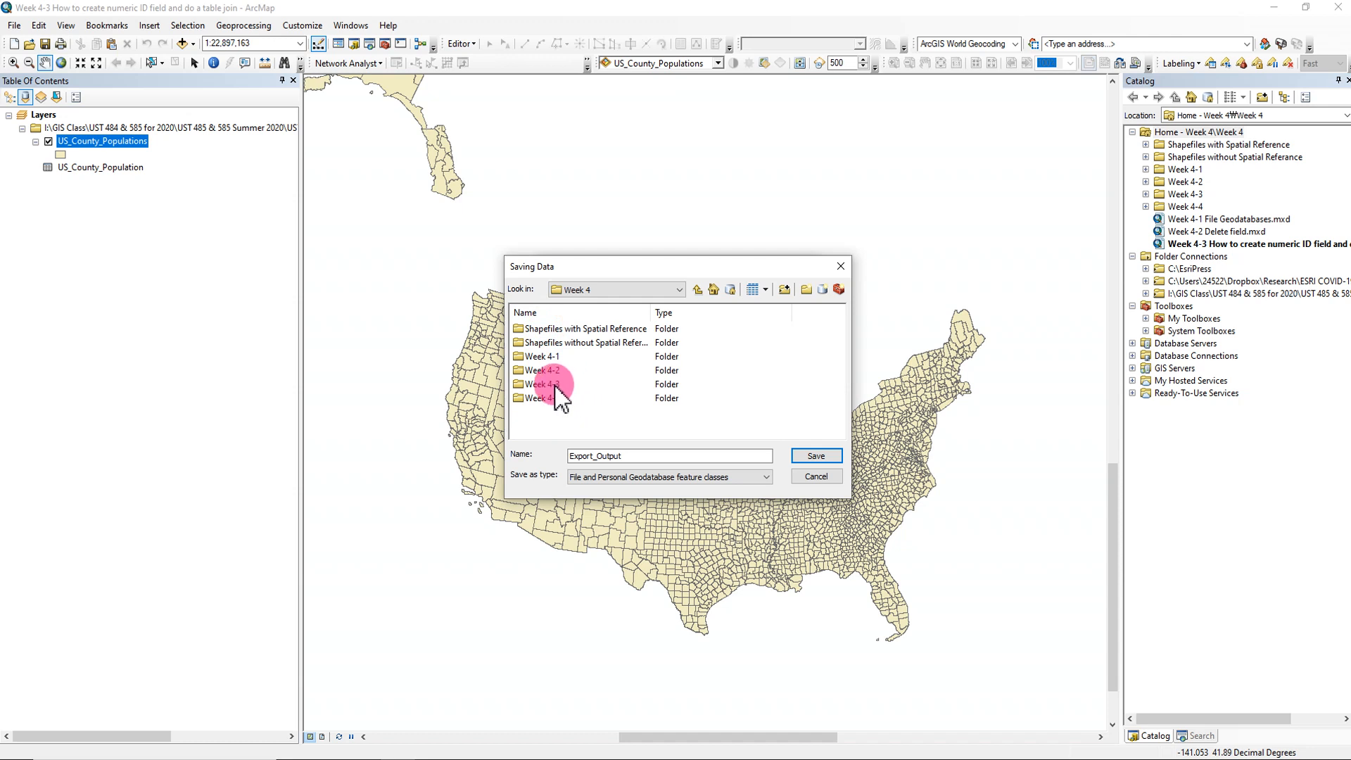
double_click(542, 385)
- Export the joined layer as a shapefile named US_County_Populations_Join.shp and add it to the map
click(623, 456)
click(642, 477)
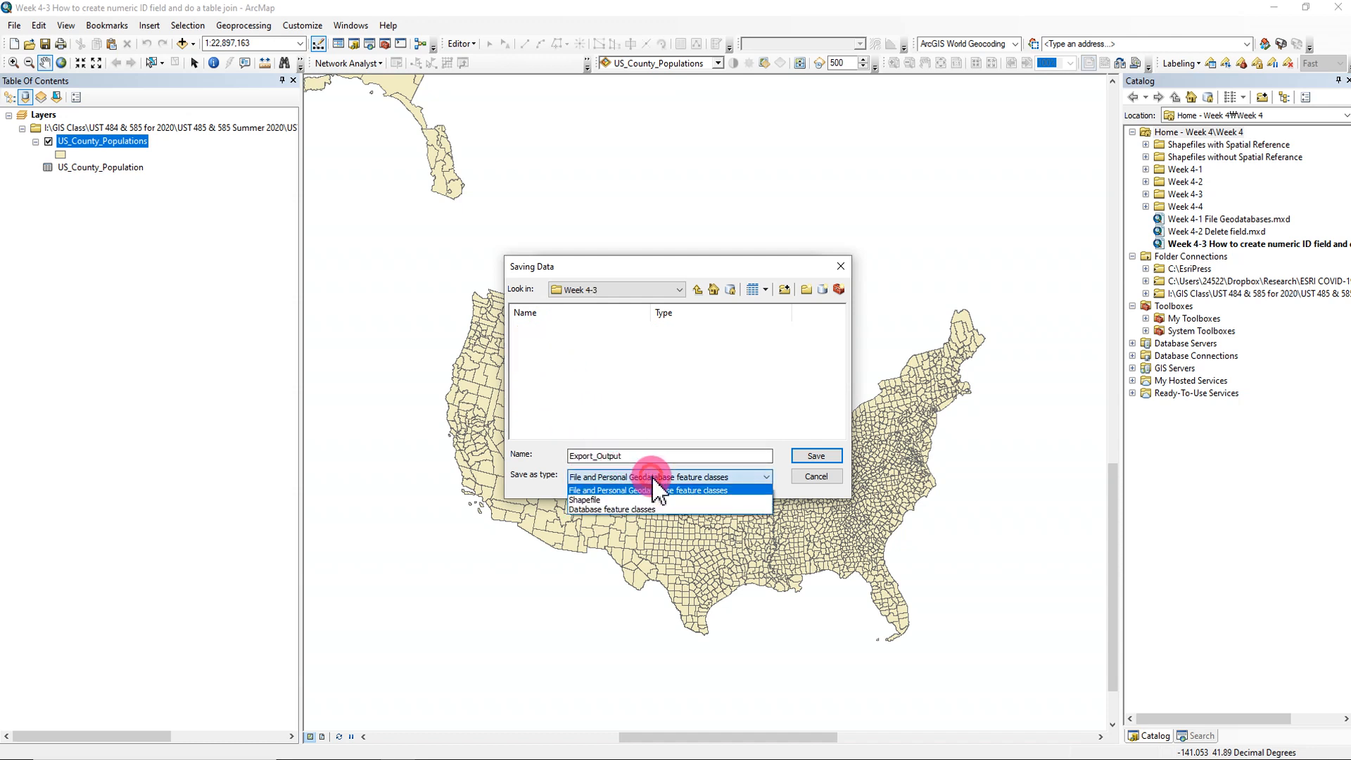
click(630, 500)
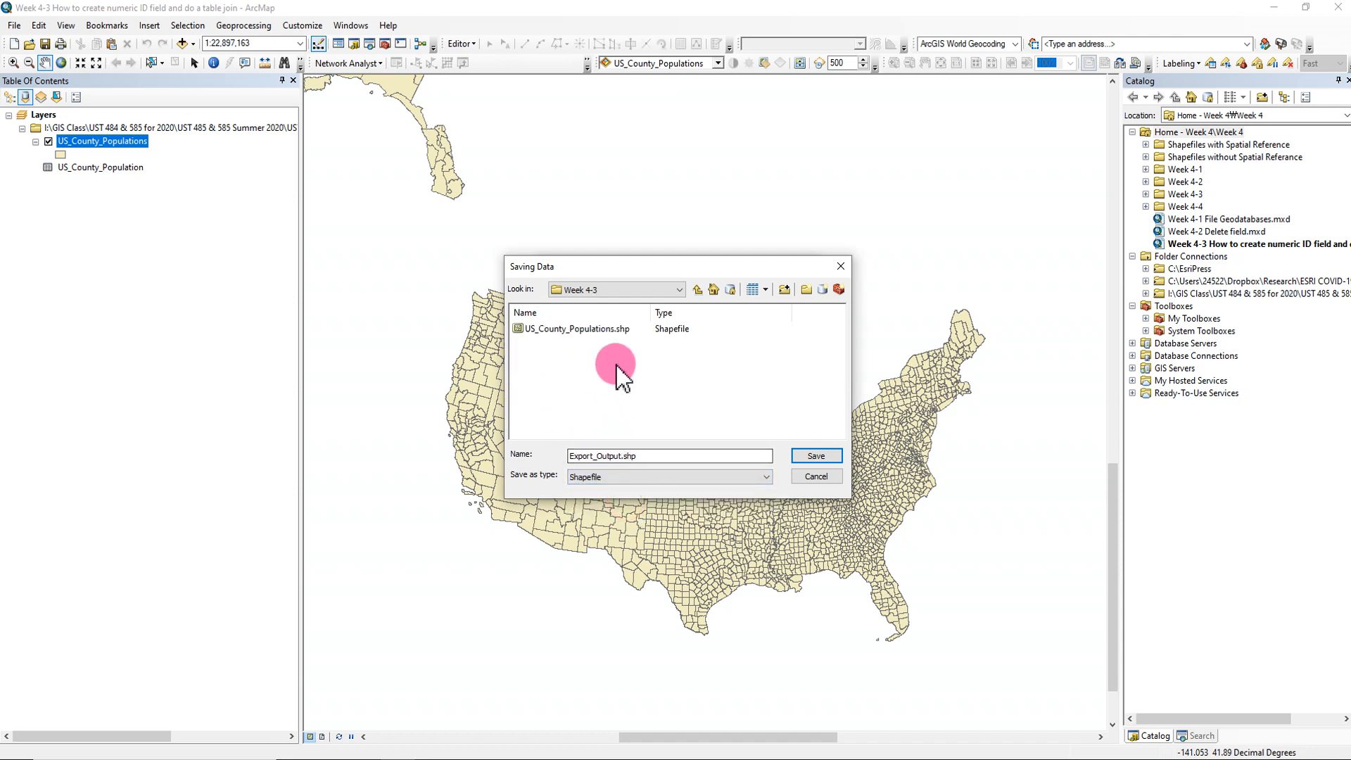
click(604, 331)
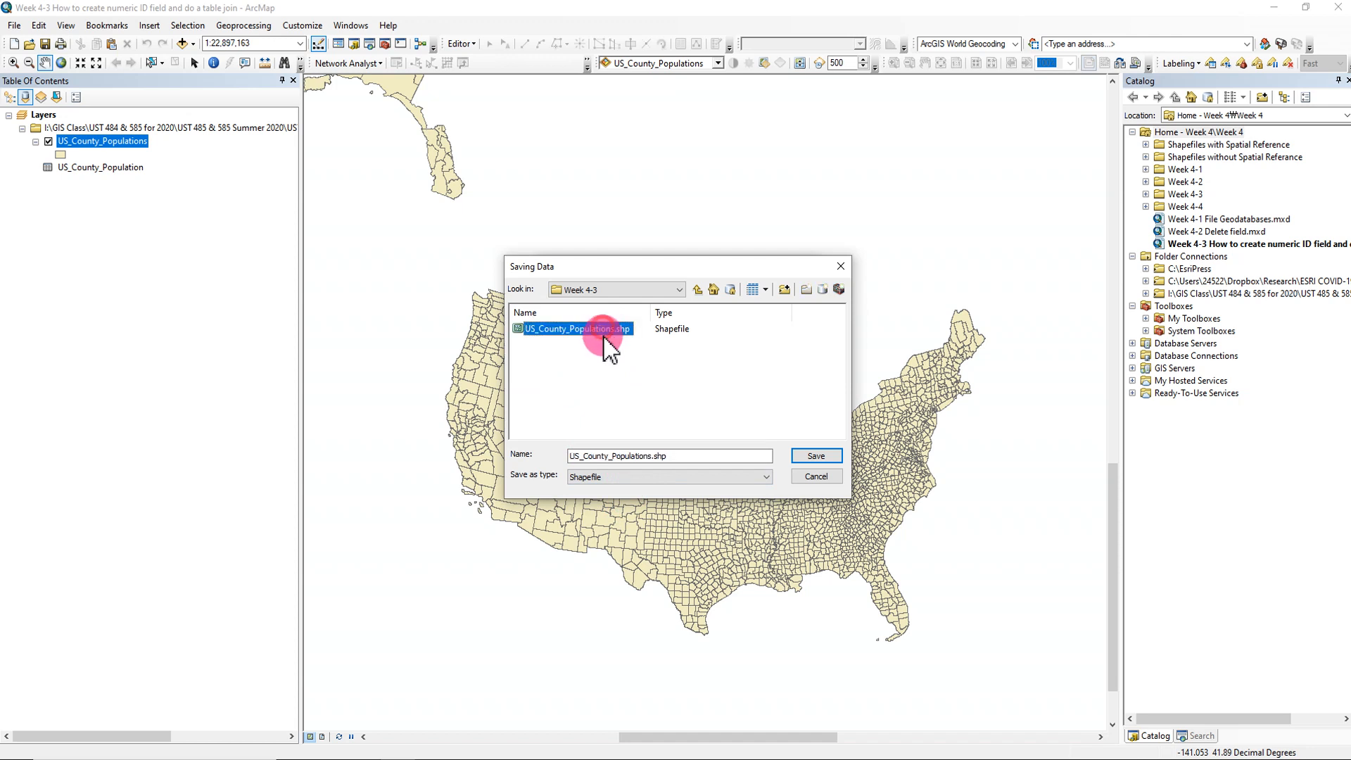
click(654, 456)
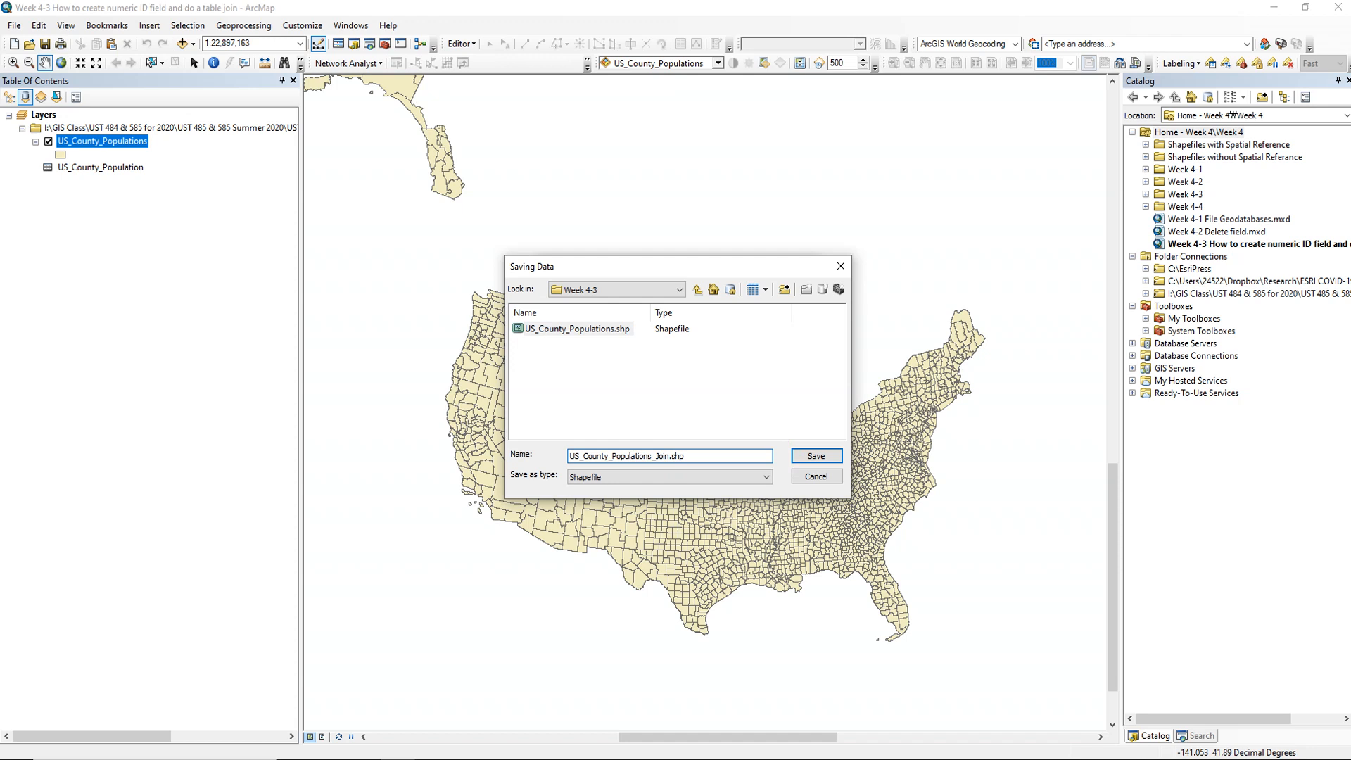
click(818, 454)
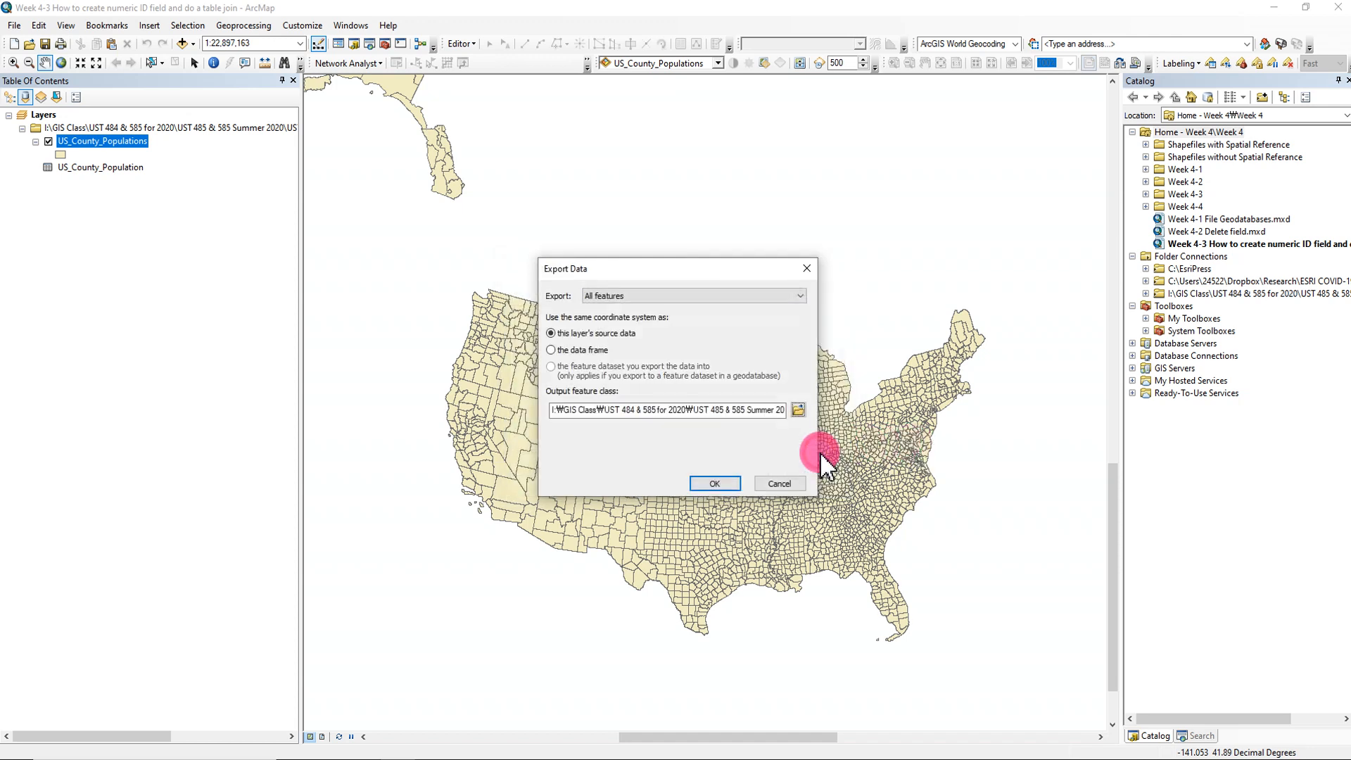
click(715, 484)
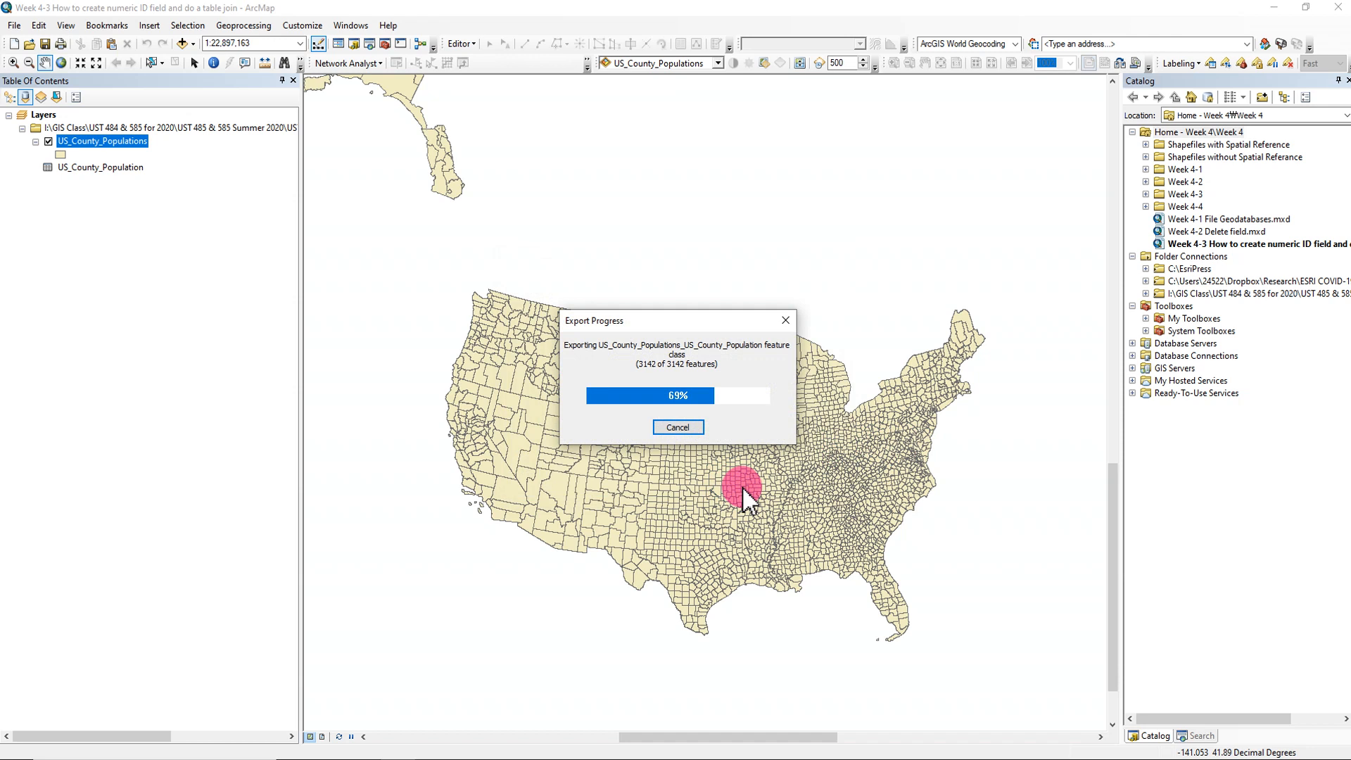
click(728, 439)
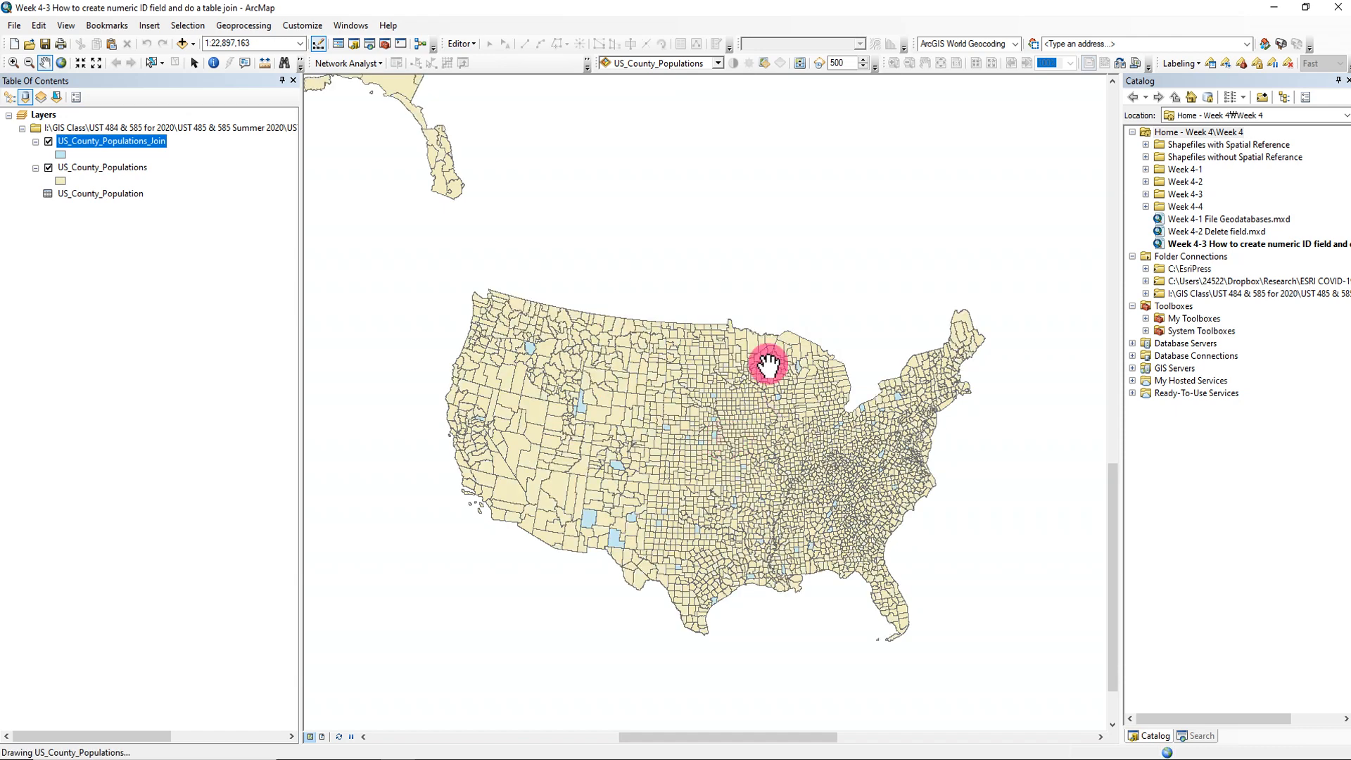
- Open the US_County_Populations_Join attribute table, review its records and population fields, and close the table
right_click(156, 152)
click(212, 179)
click(642, 324)
mouse_move(708, 696)
mouse_down()
mouse_move(989, 700)
mouse_move(712, 703)
mouse_up()
scroll(549, 542, down, 18)
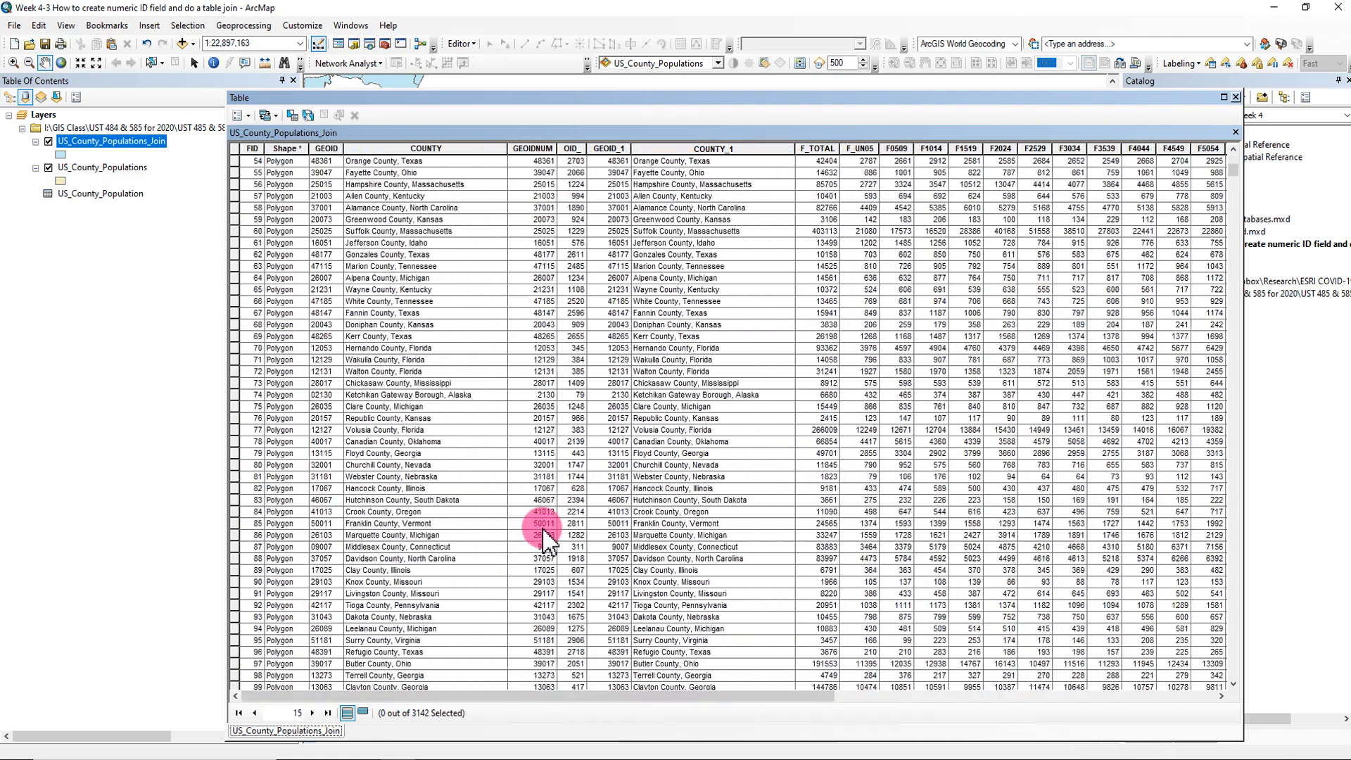
click(1235, 98)
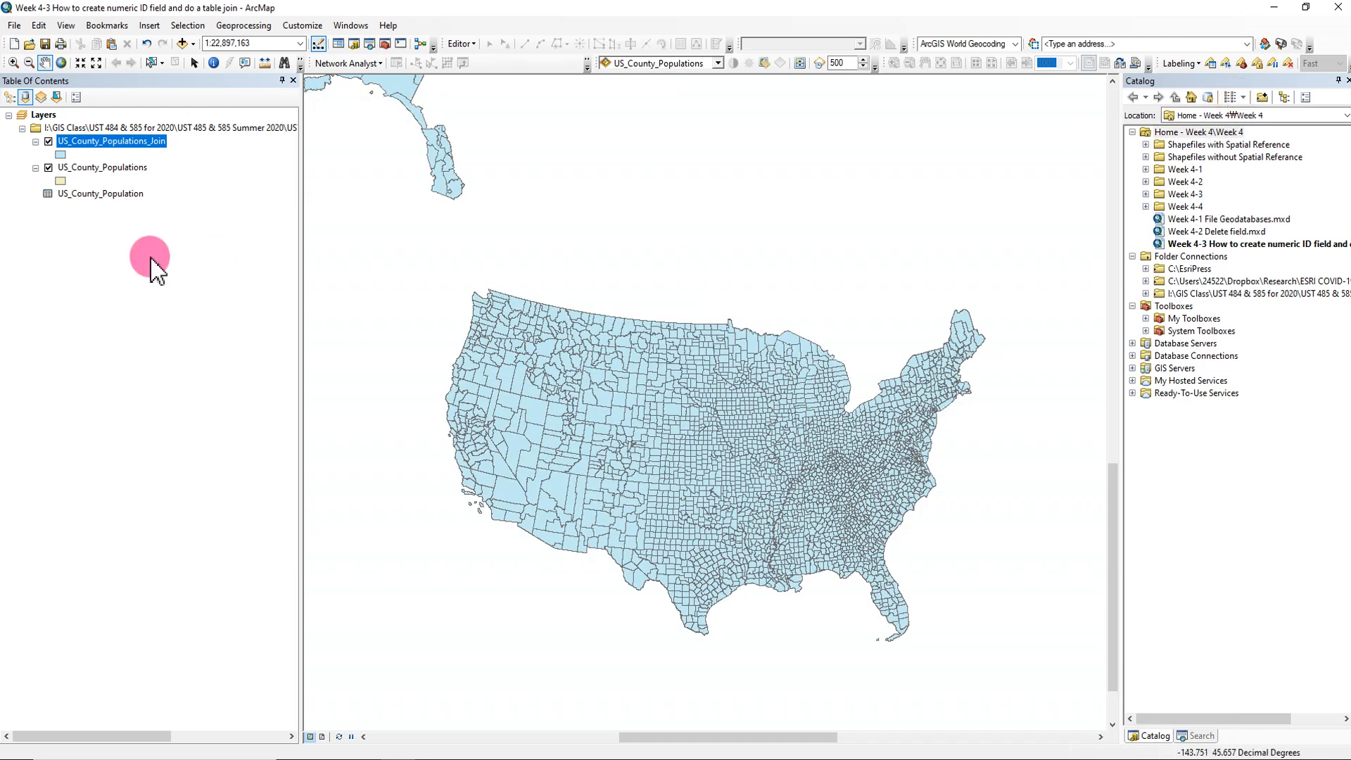
- Open the US_County_Populations attribute table, compare its joined fields with the exported layer's, and close the table
click(123, 169)
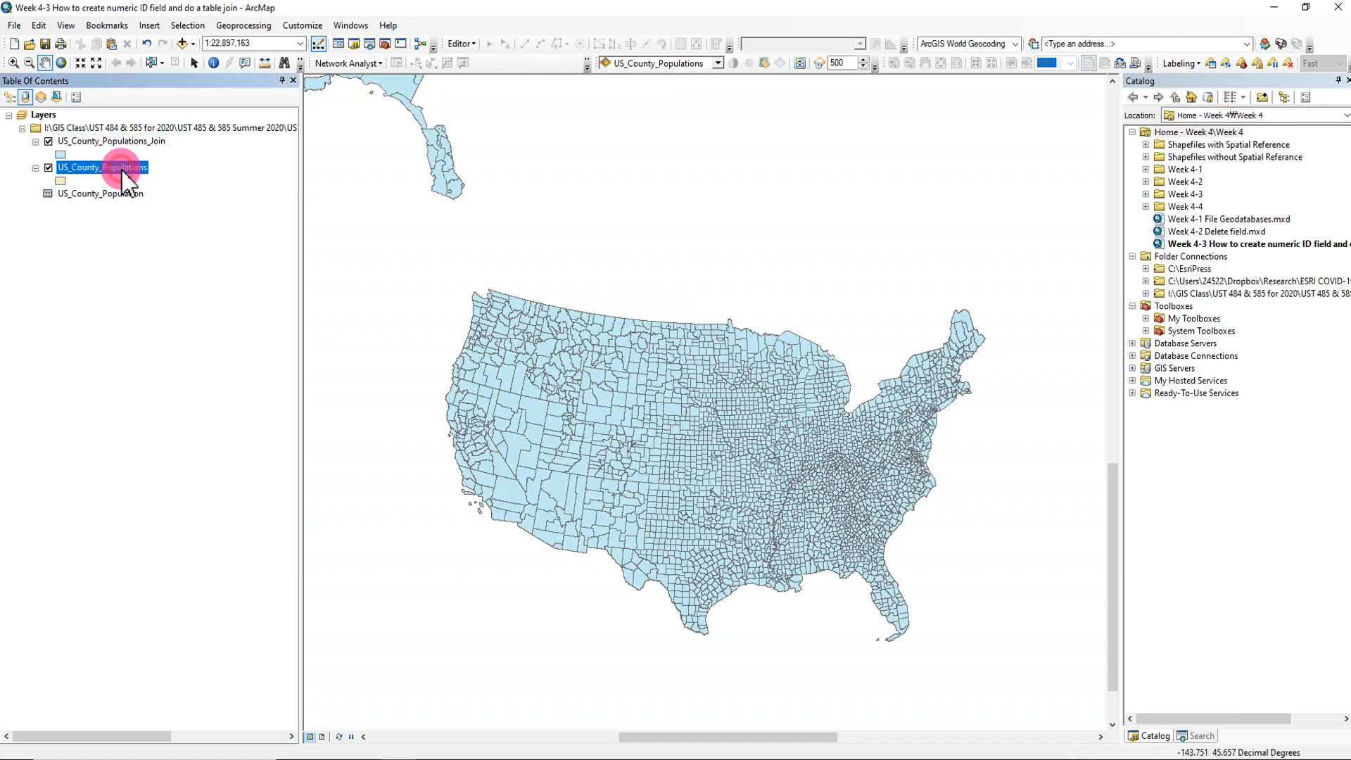
right_click(123, 170)
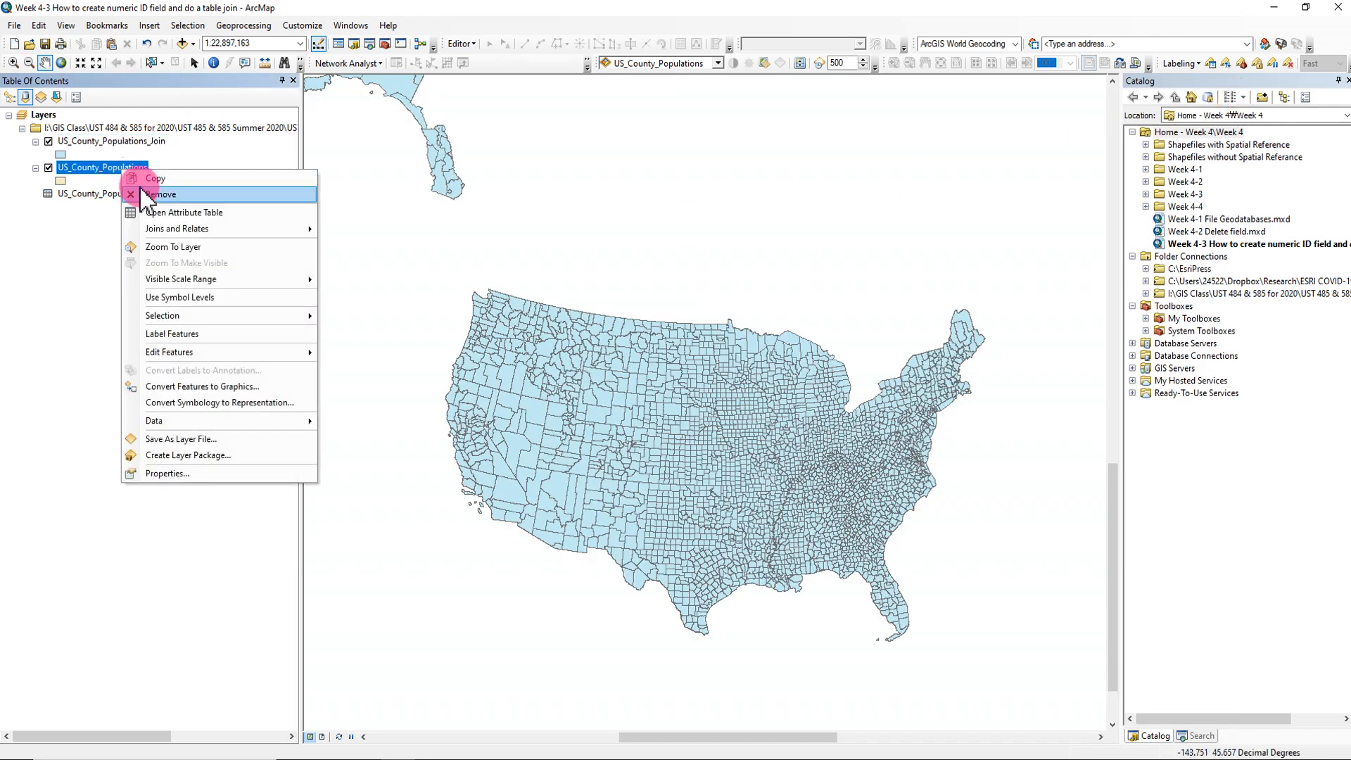
click(144, 211)
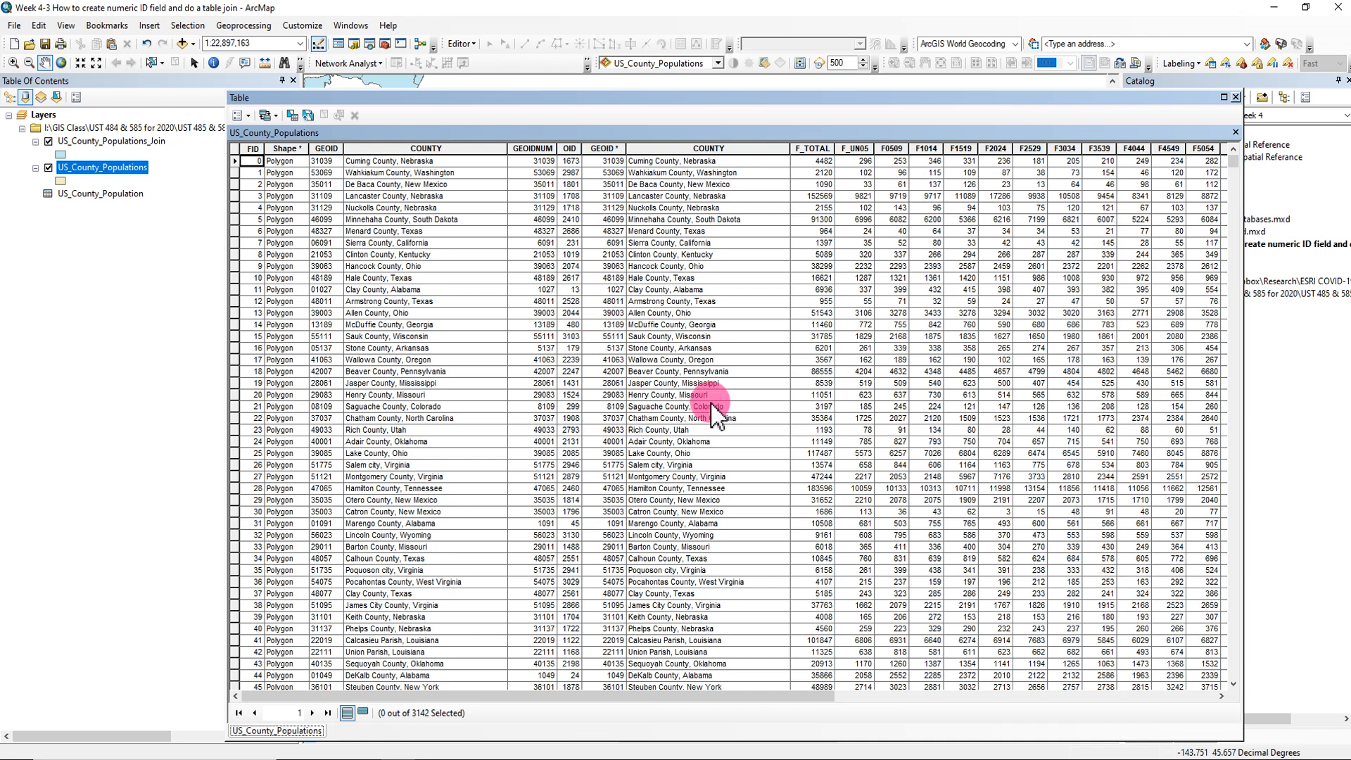
click(1235, 98)
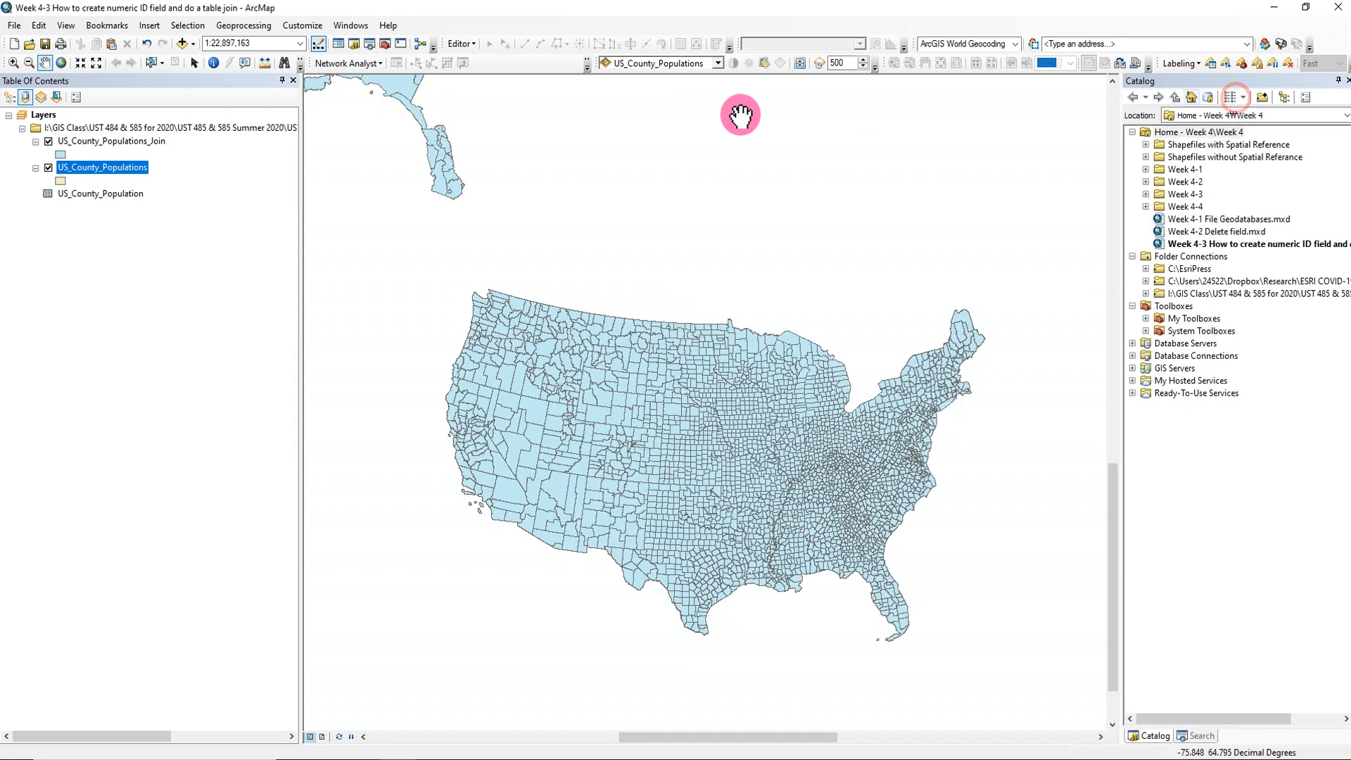
- Remove the US_County_Populations layer and add US_County_Populations.shp from the Week 4-3 folder back to the map
right_click(120, 169)
click(156, 199)
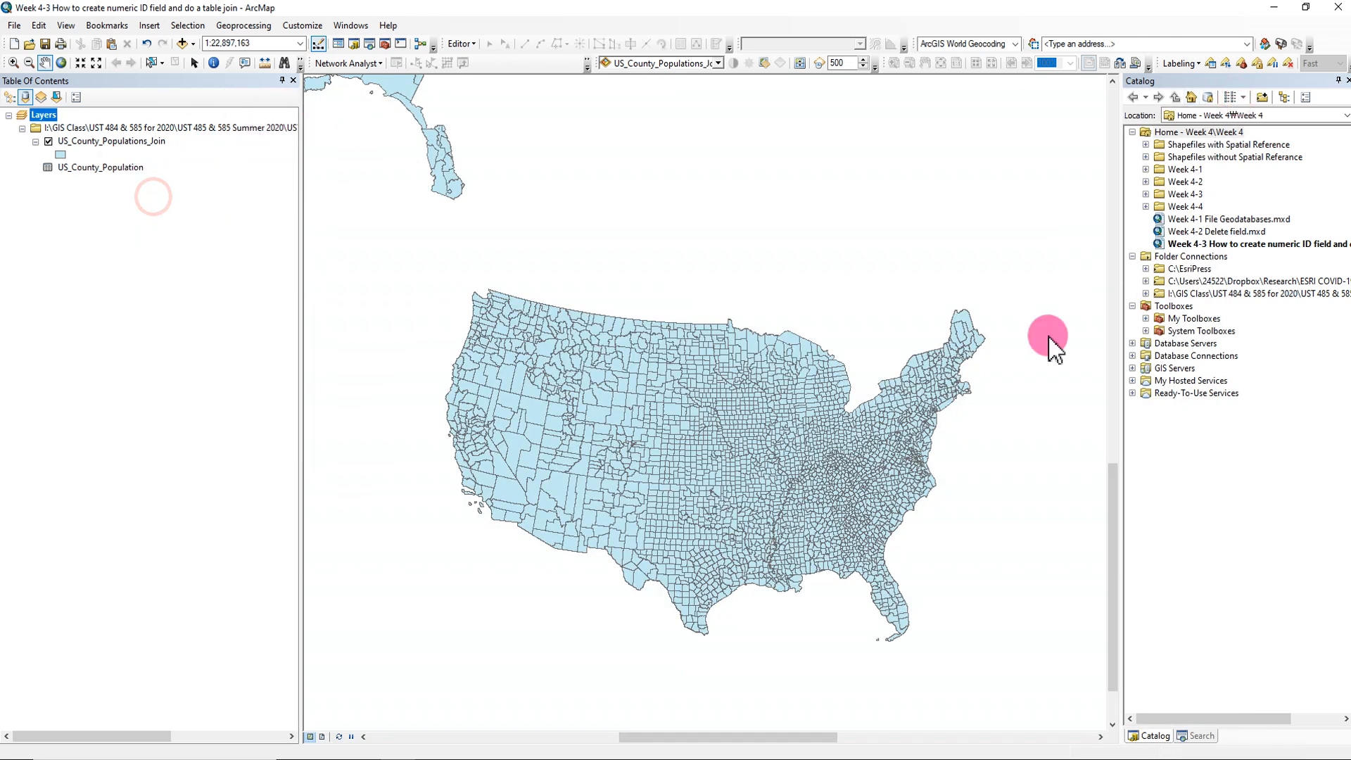
click(1145, 195)
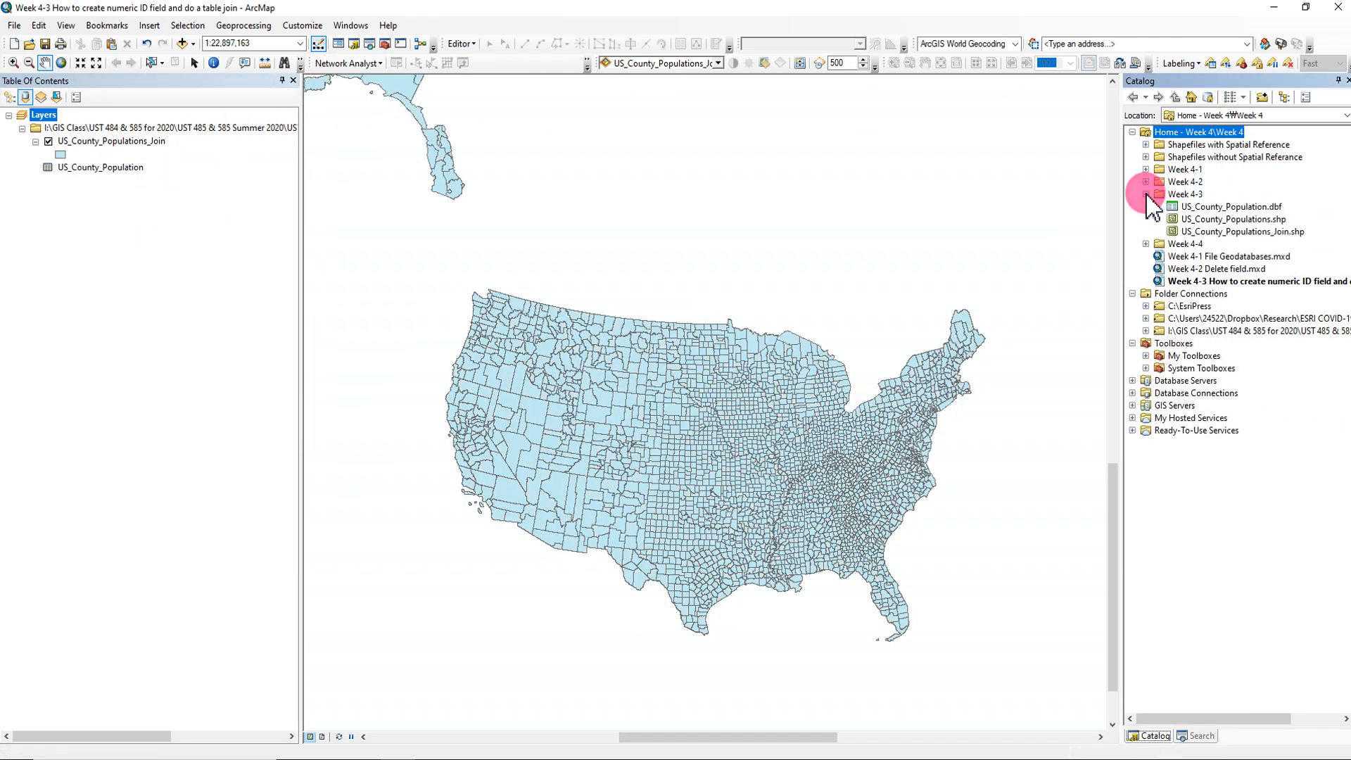
click(1215, 219)
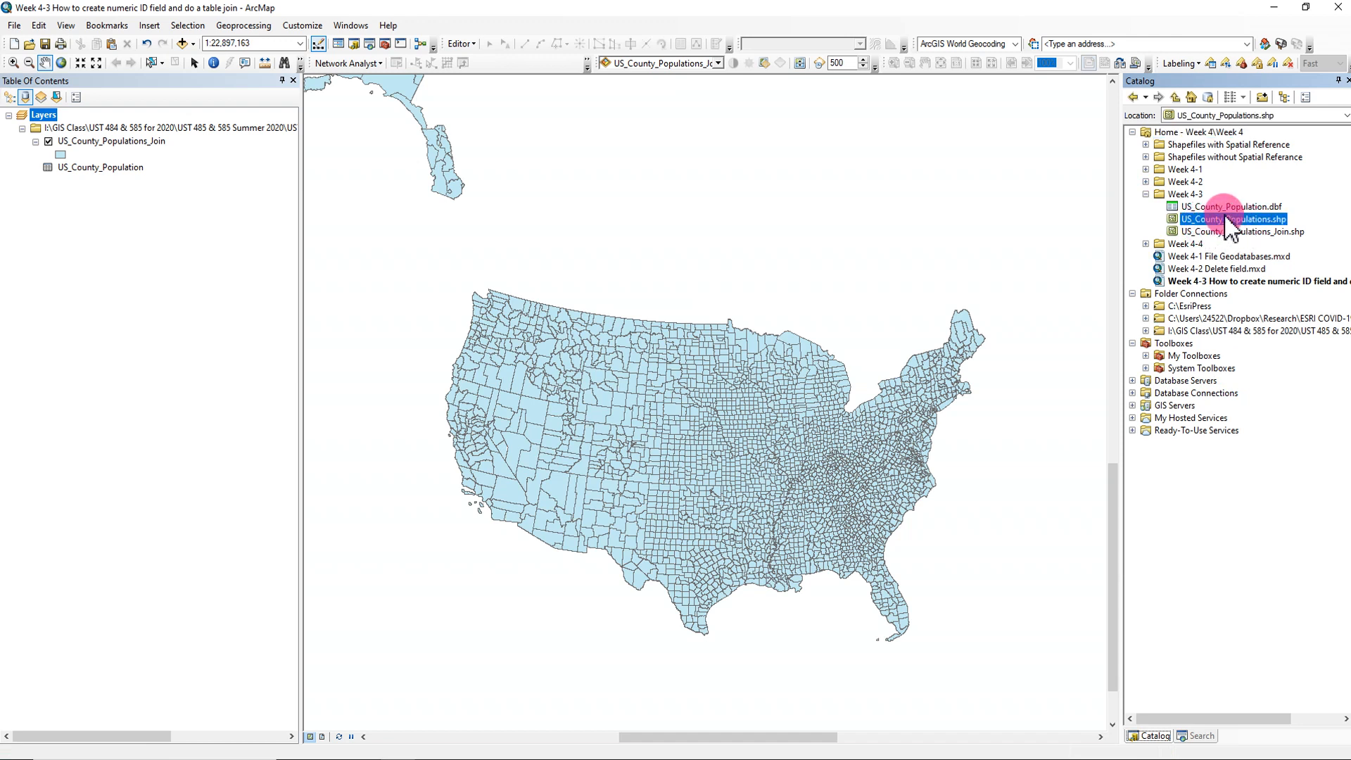
drag(1223, 218, 926, 241)
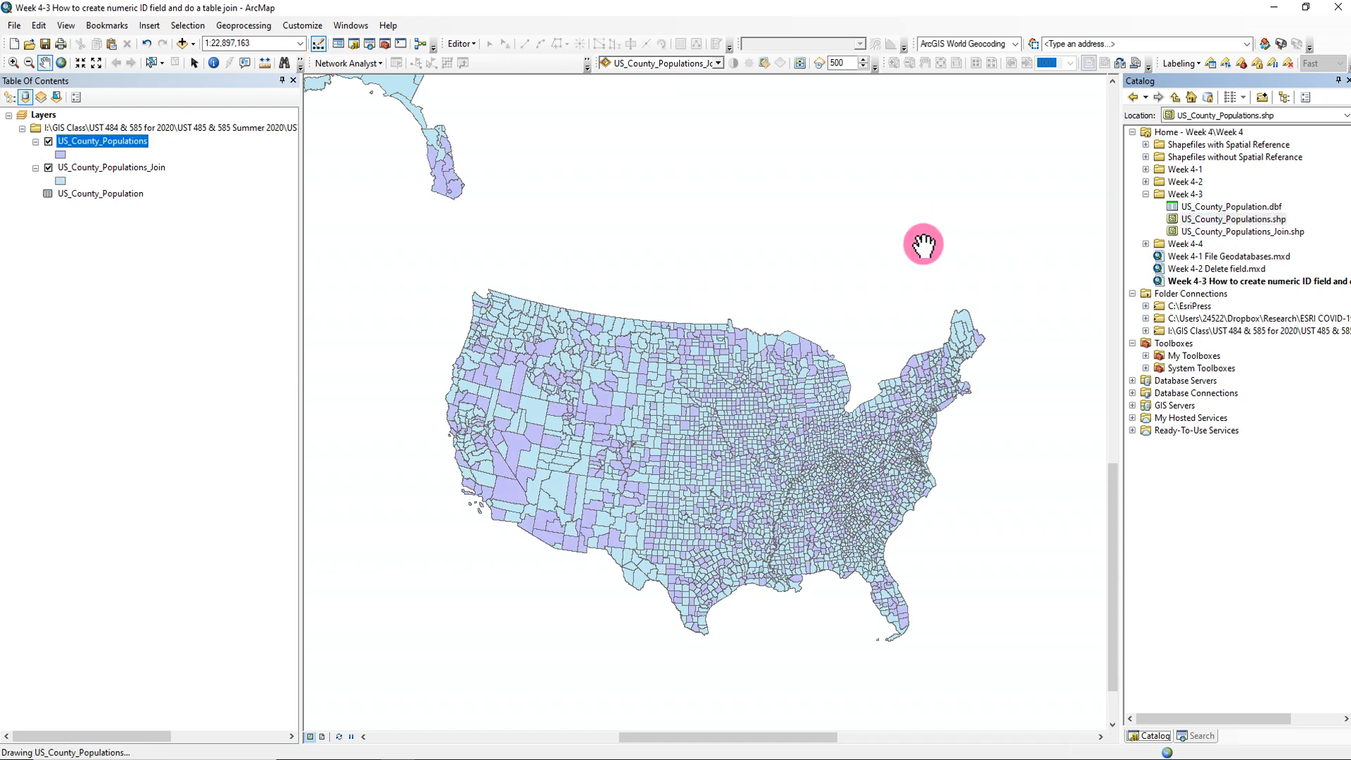
- Open the attribute table of the re-added US_County_Populations layer, check which fields it contains, and close the table
click(115, 141)
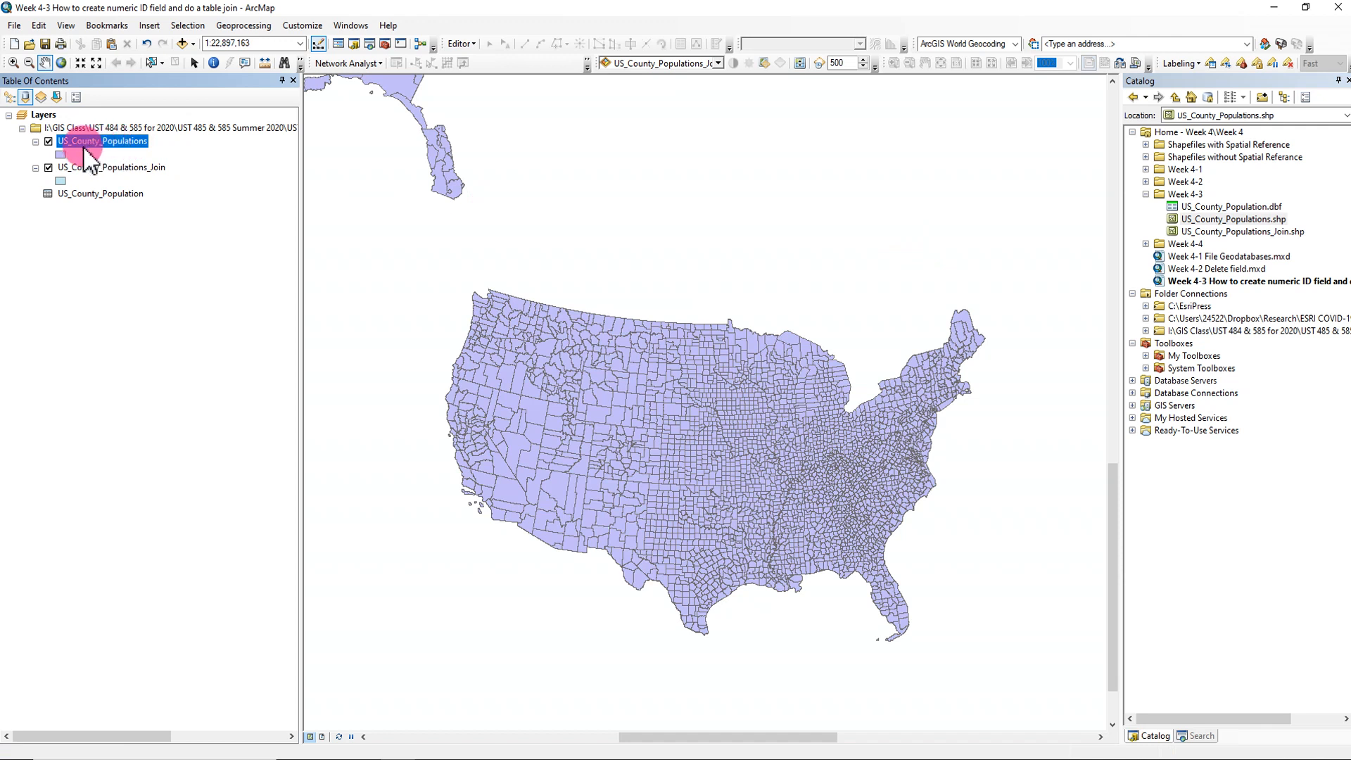
click(155, 146)
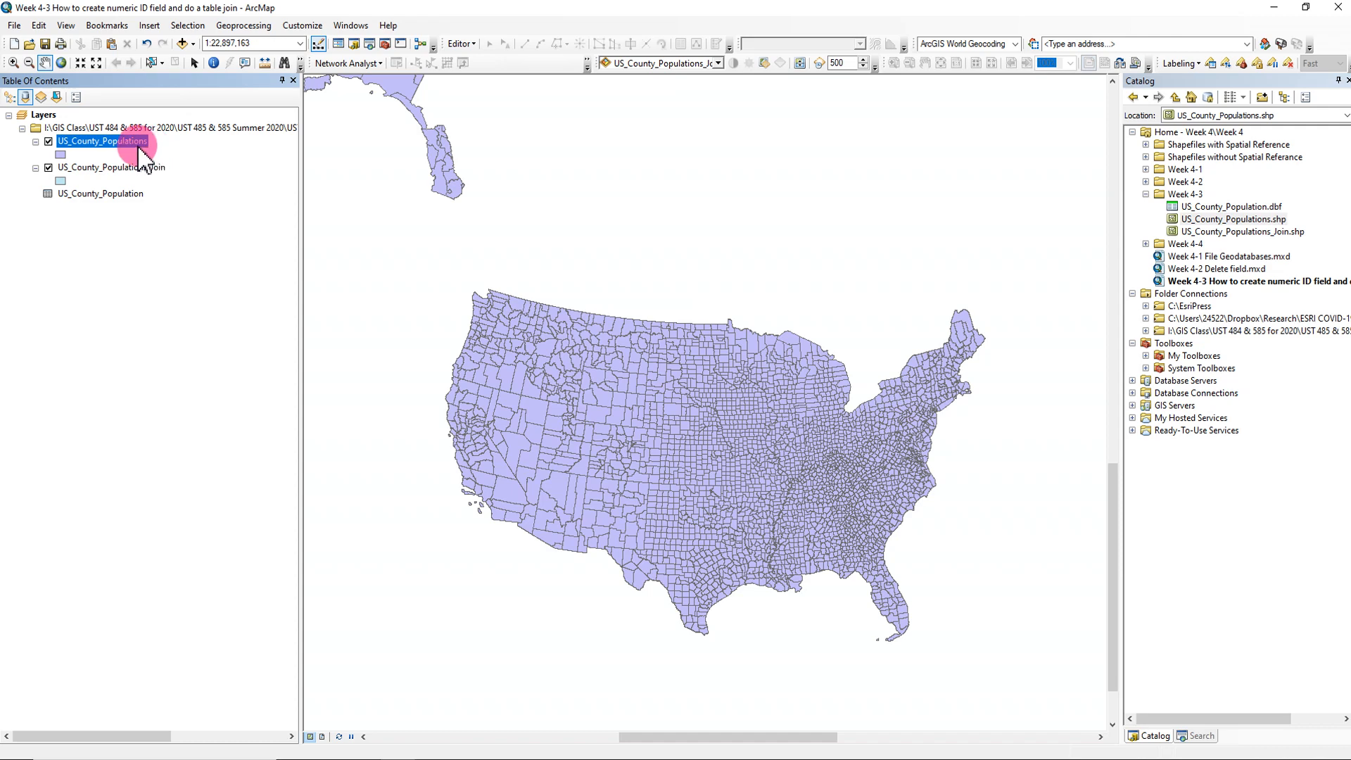
right_click(146, 144)
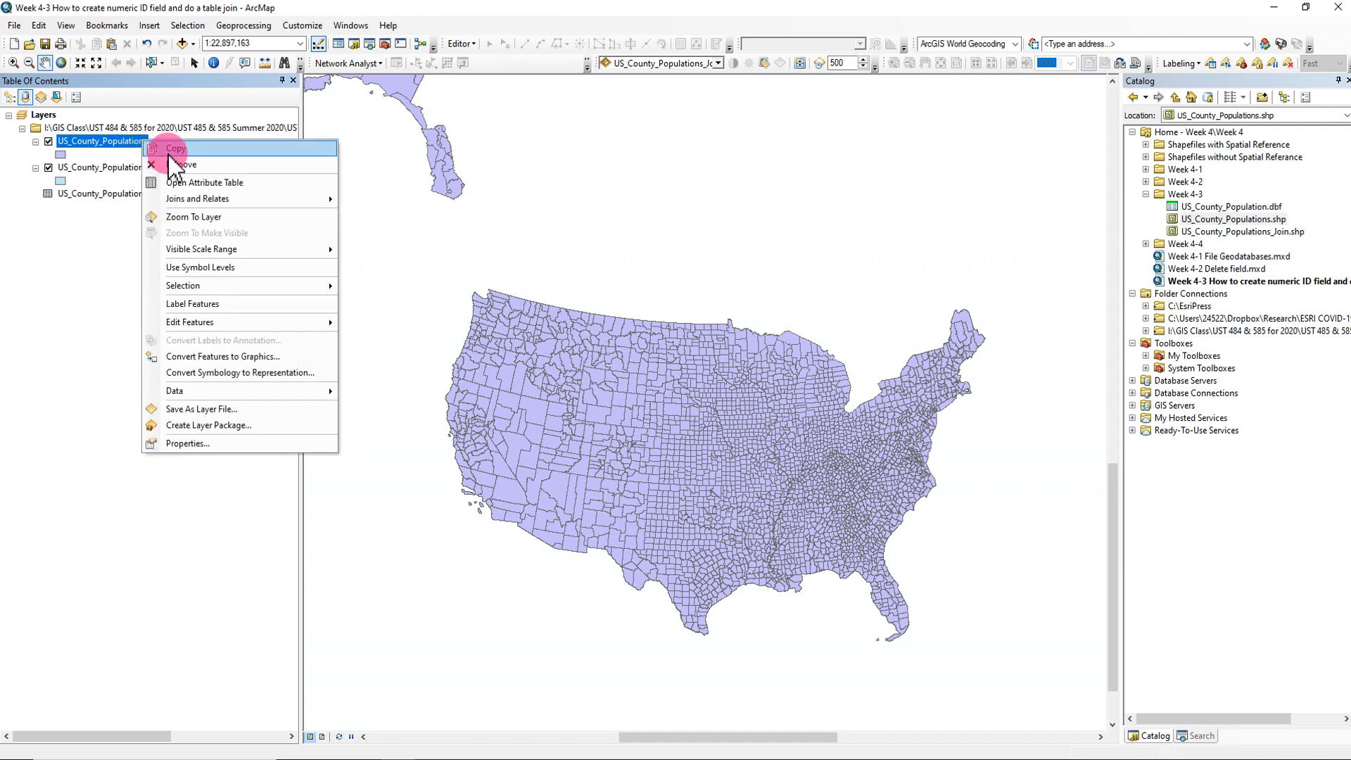
click(186, 181)
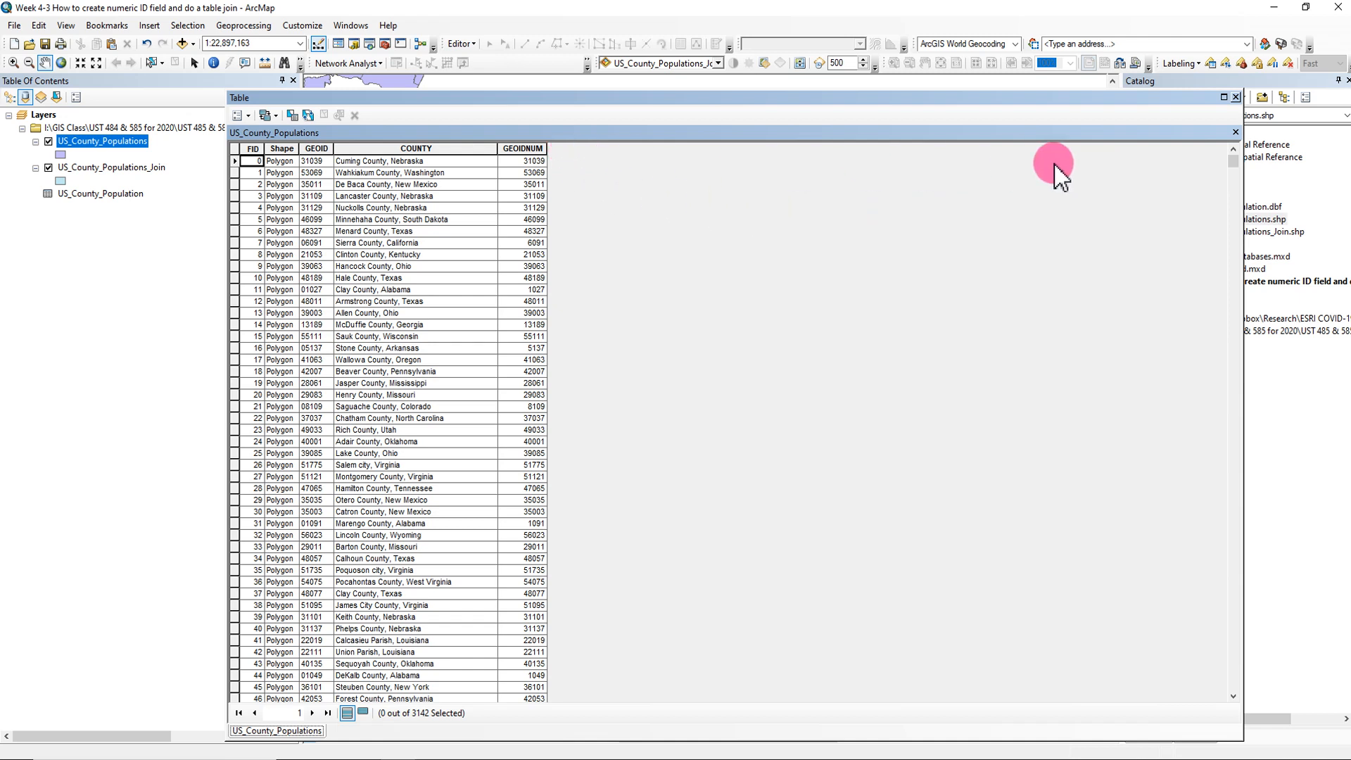
click(1235, 97)
- Open the US_County_Populations_Join attribute table and delete the duplicate COUNTY_1 field
right_click(140, 168)
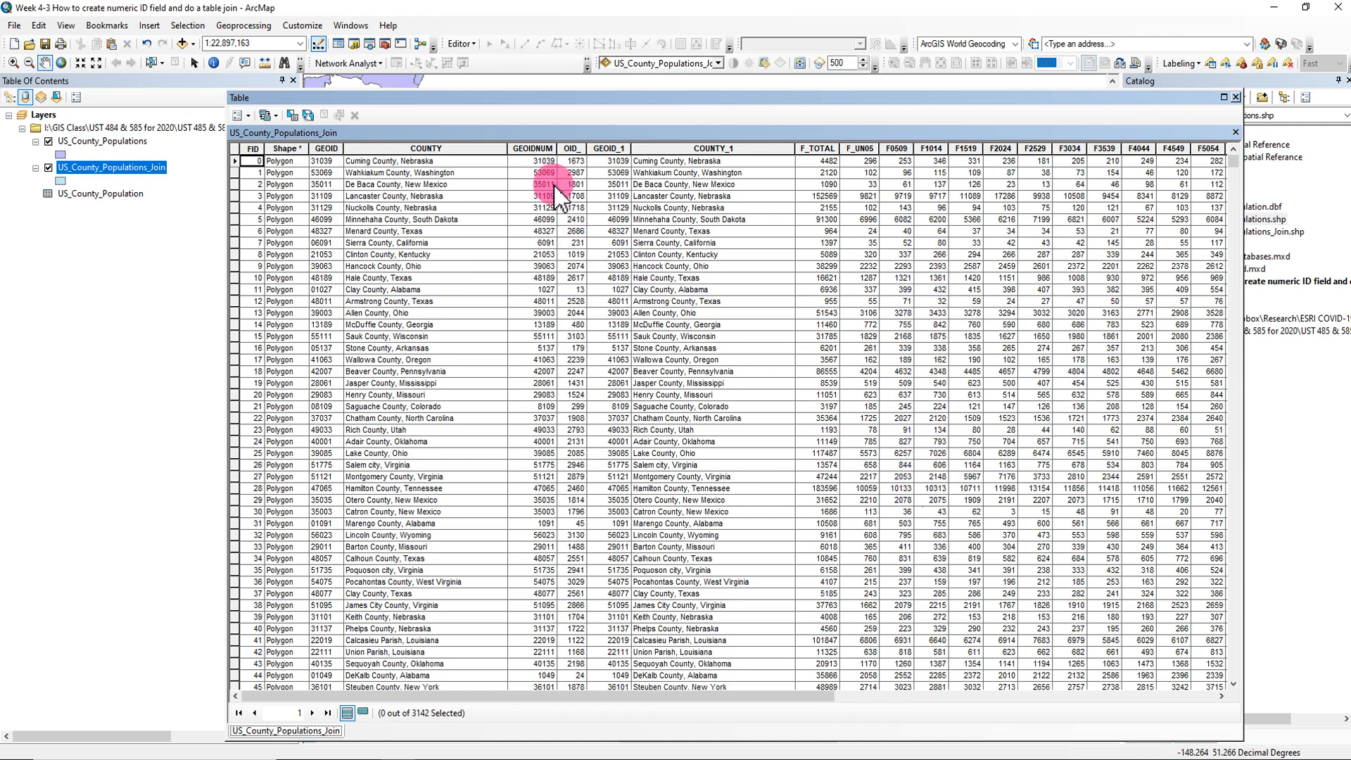
scroll(507, 440, down, 3)
scroll(507, 439, up, 3)
click(669, 148)
right_click(672, 148)
click(720, 314)
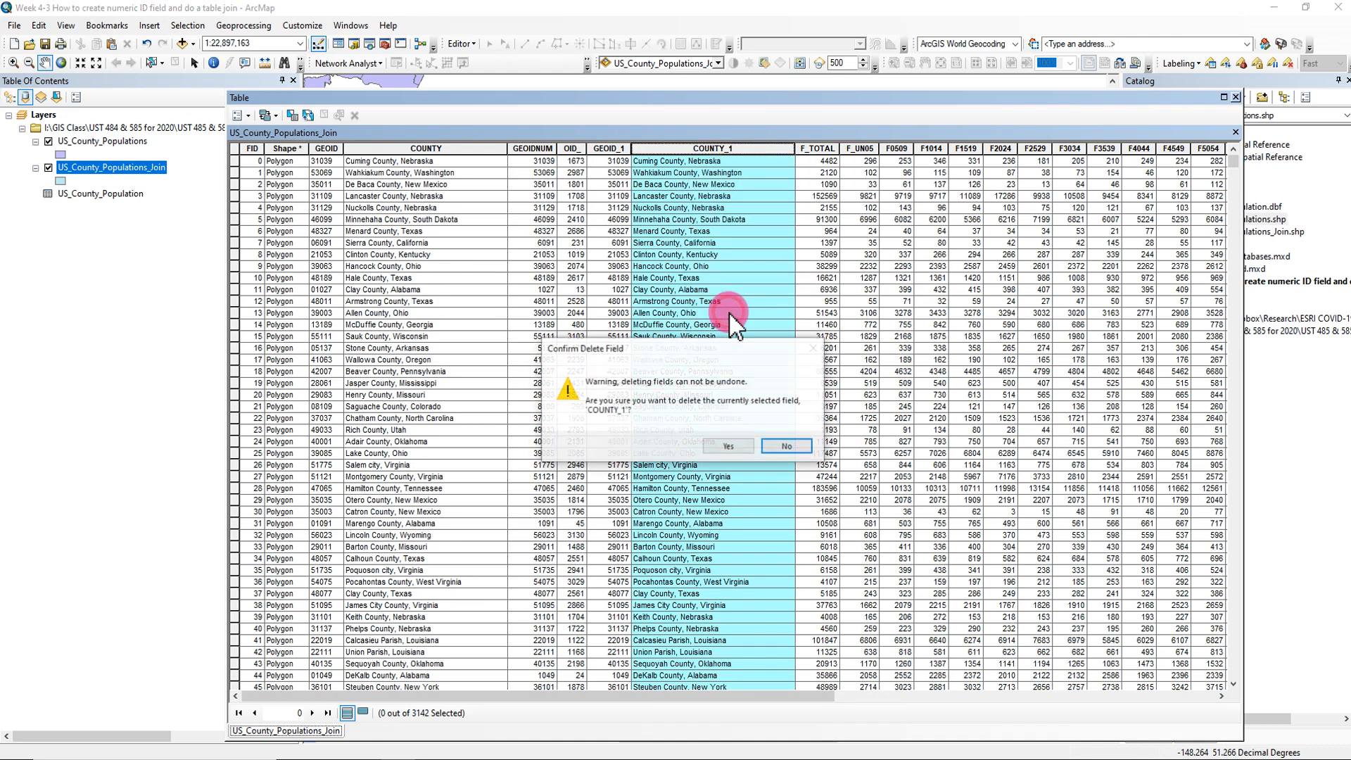
click(732, 443)
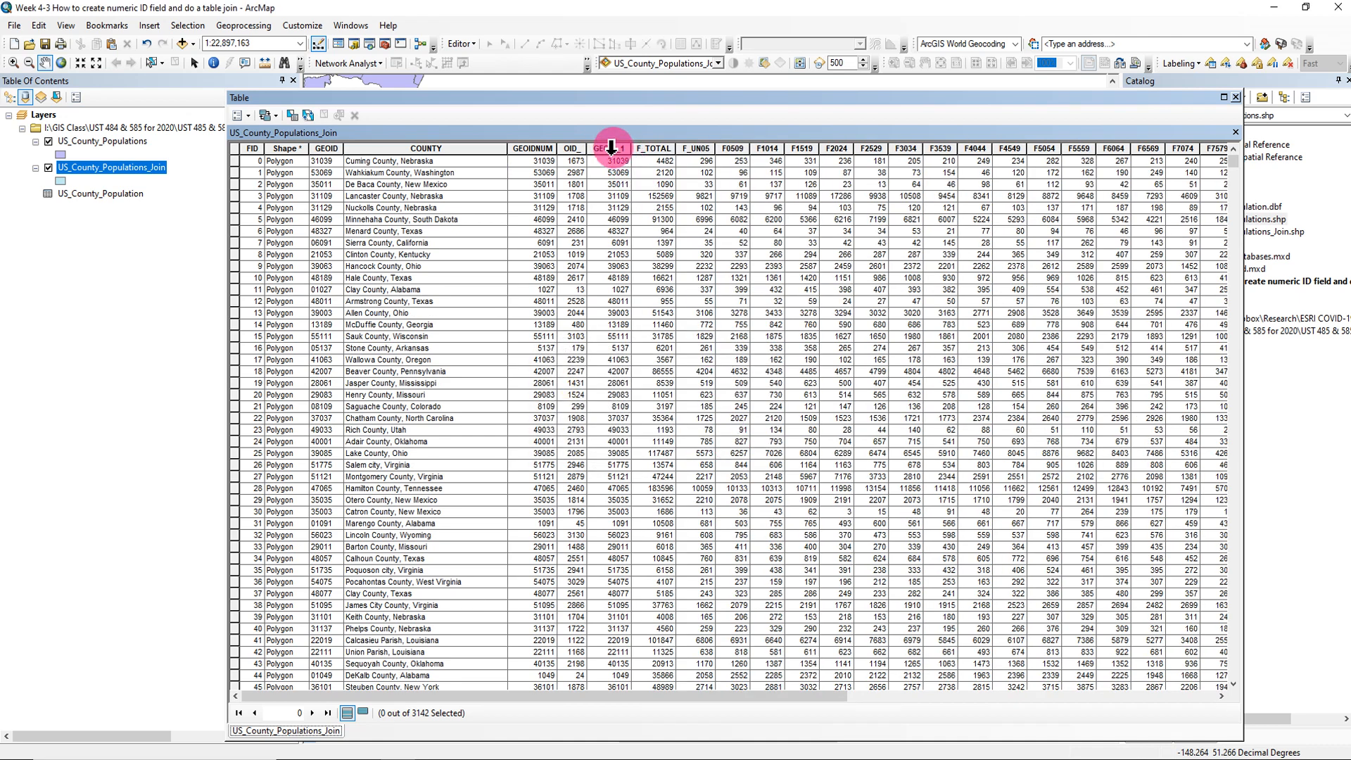
- Delete the duplicate GEOID_1 field from the US_County_Populations_Join table
click(610, 148)
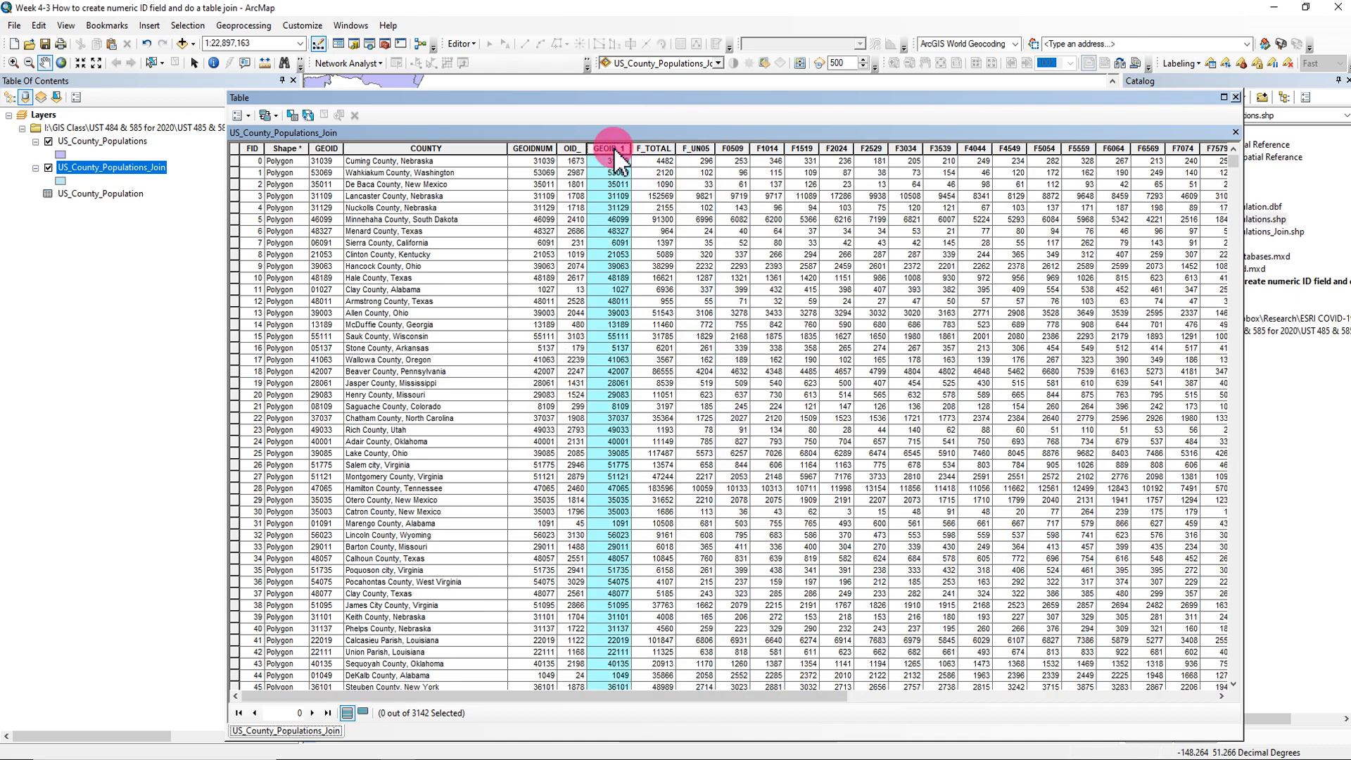
right_click(614, 153)
click(677, 315)
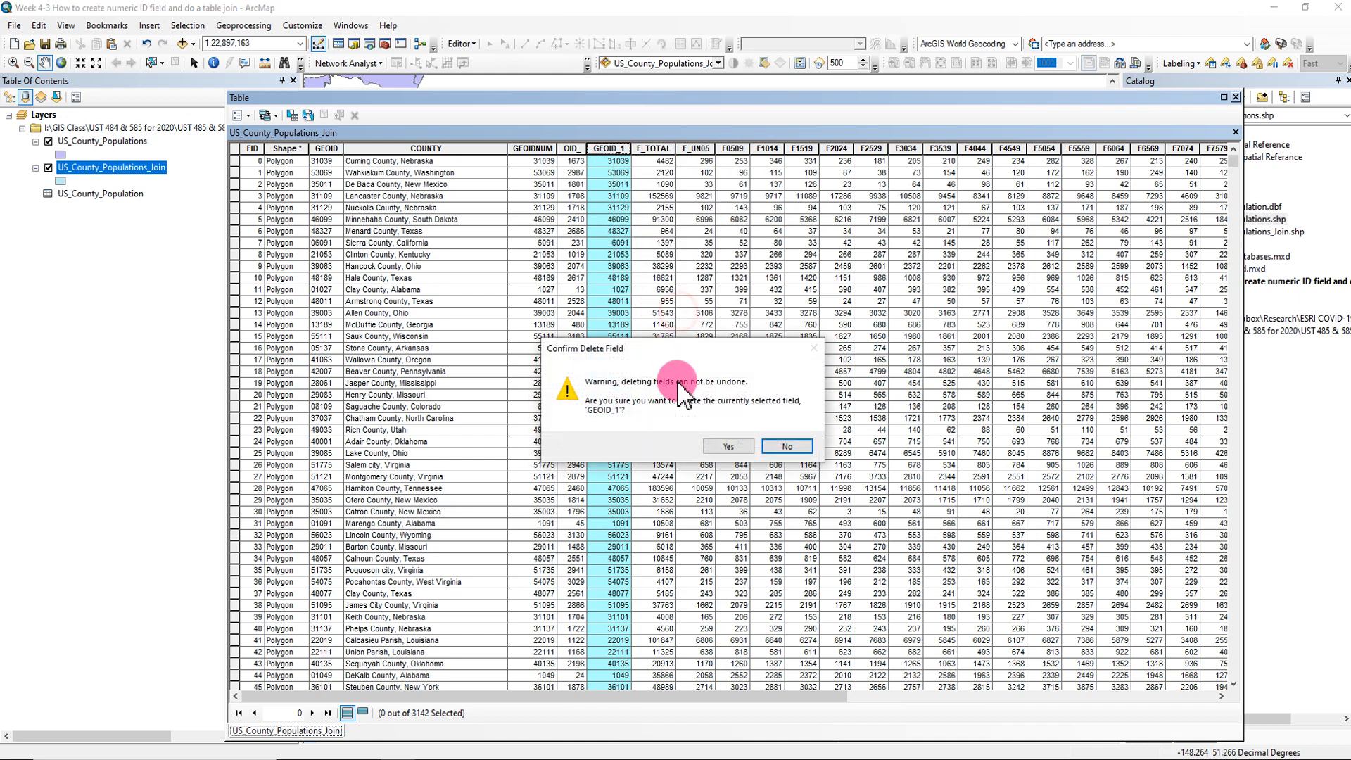
click(724, 446)
- Delete the redundant OID_ field from the US_County_Populations_Join attribute table
click(572, 149)
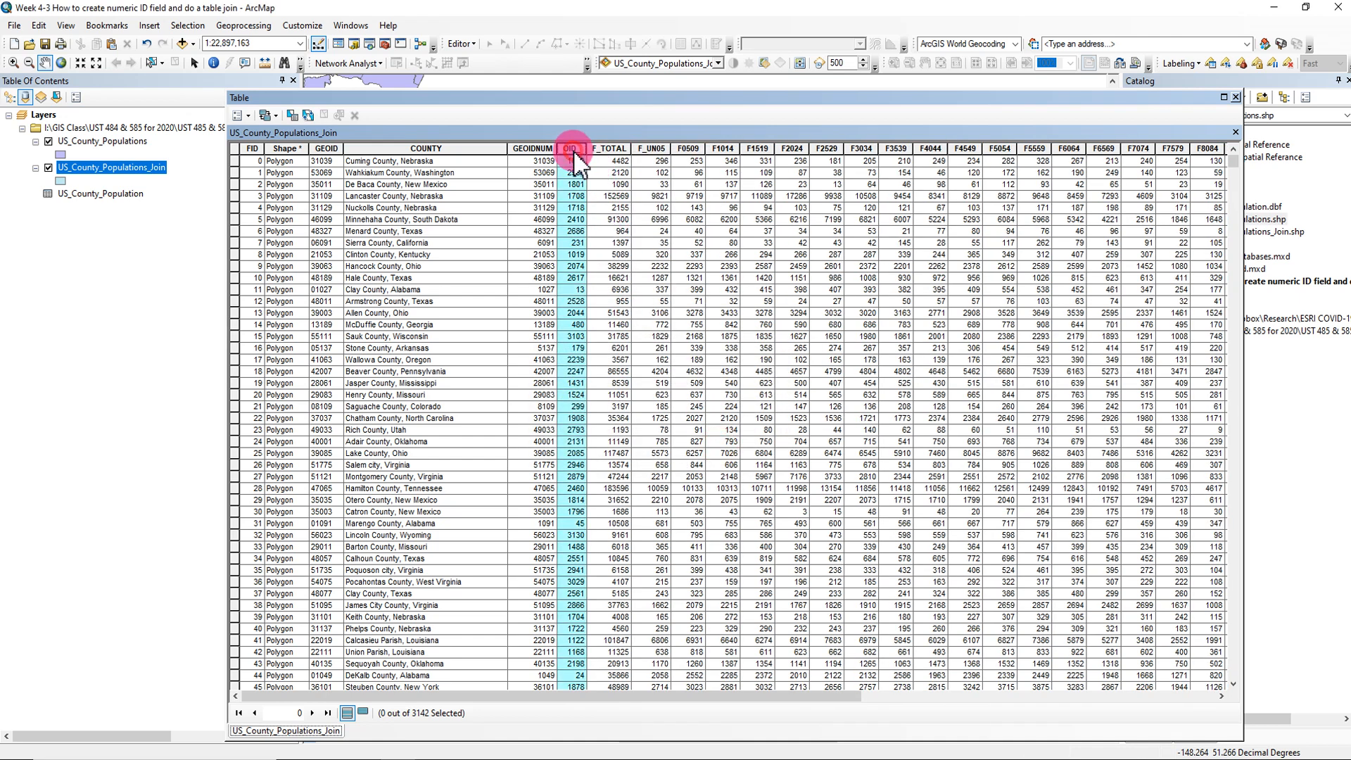
right_click(573, 158)
click(634, 326)
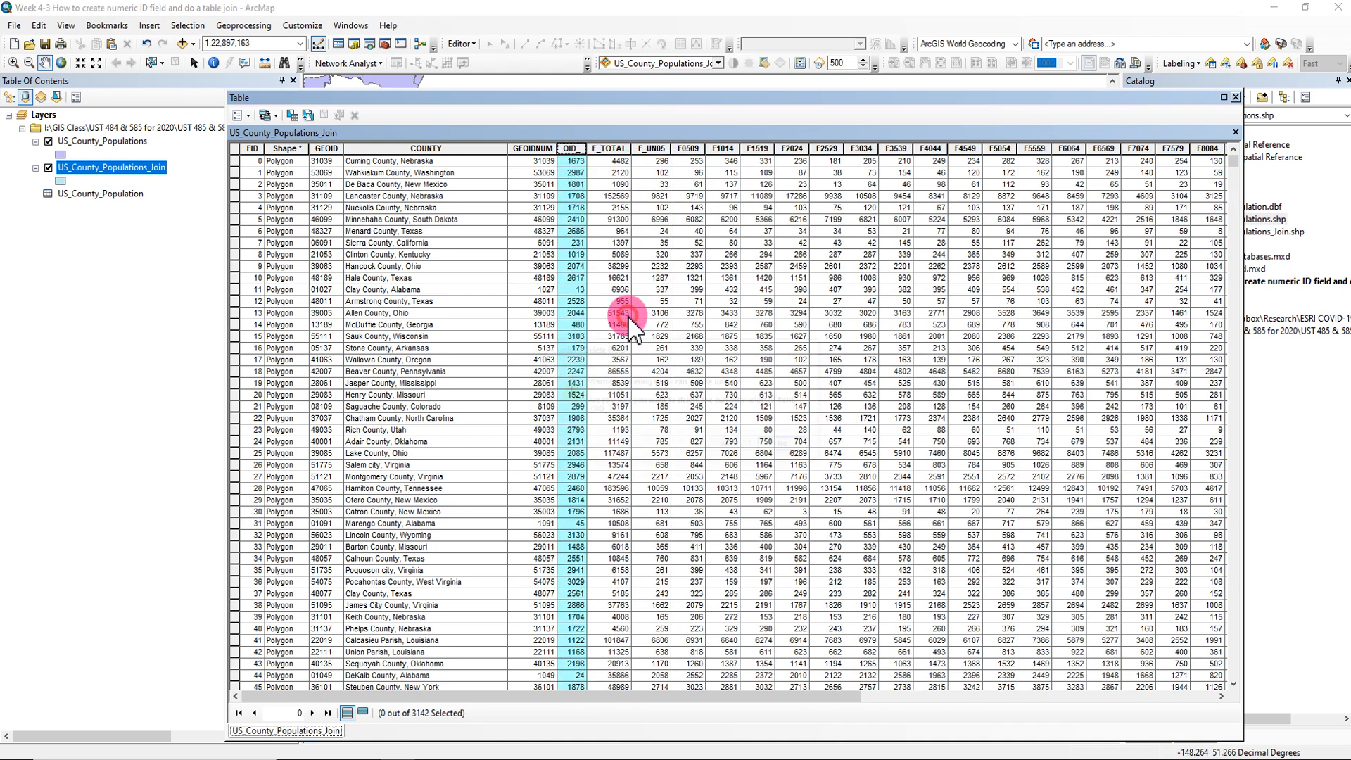
click(724, 447)
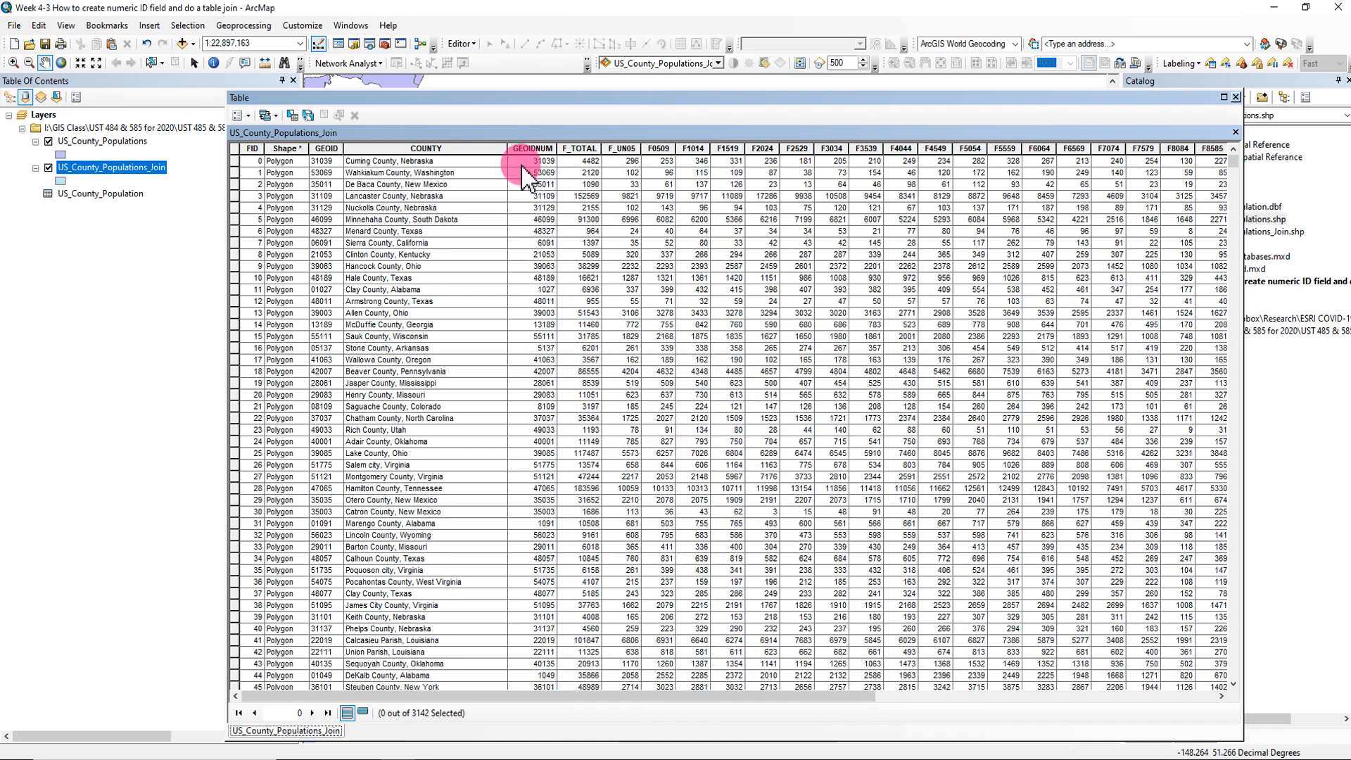
- Move the GEOIDNUM column directly after GEOID to compare the two ID fields, and close the attribute table
click(529, 148)
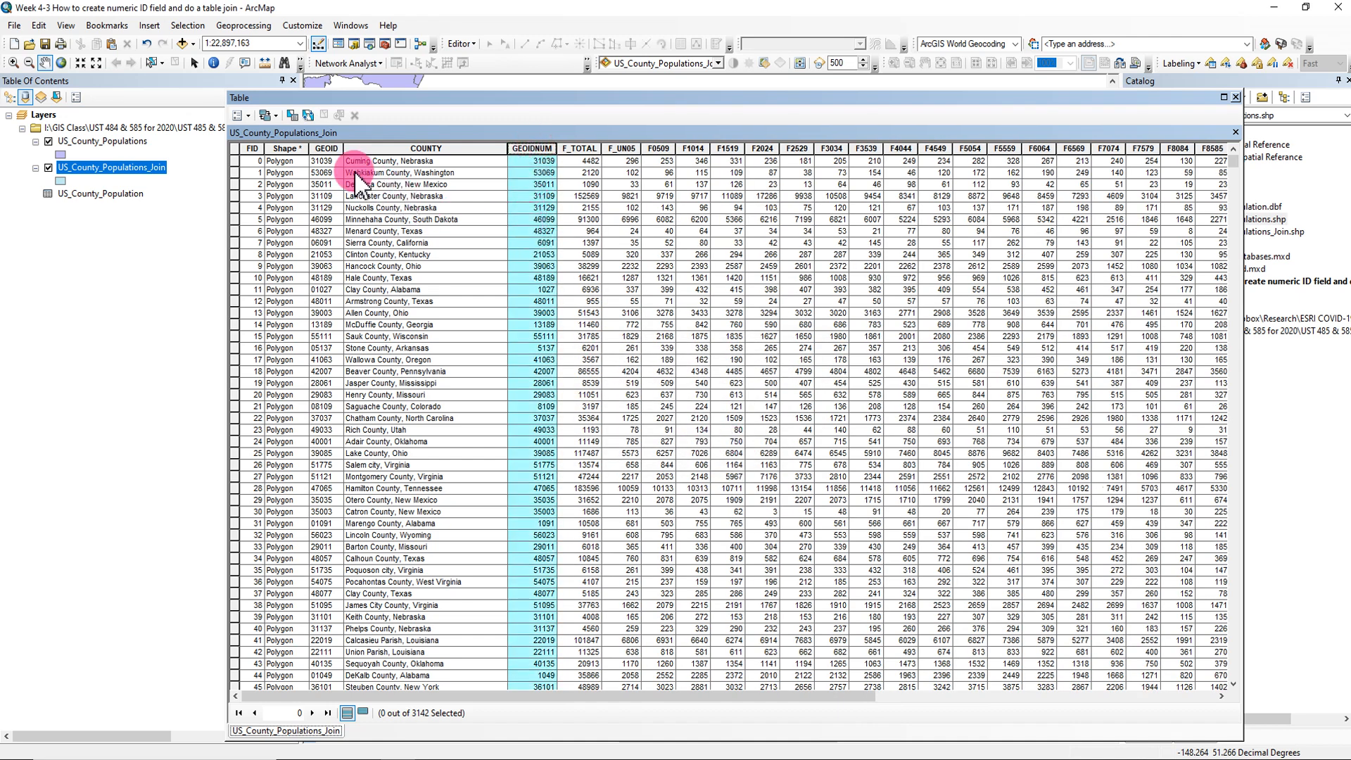
drag(522, 148, 353, 144)
click(326, 149)
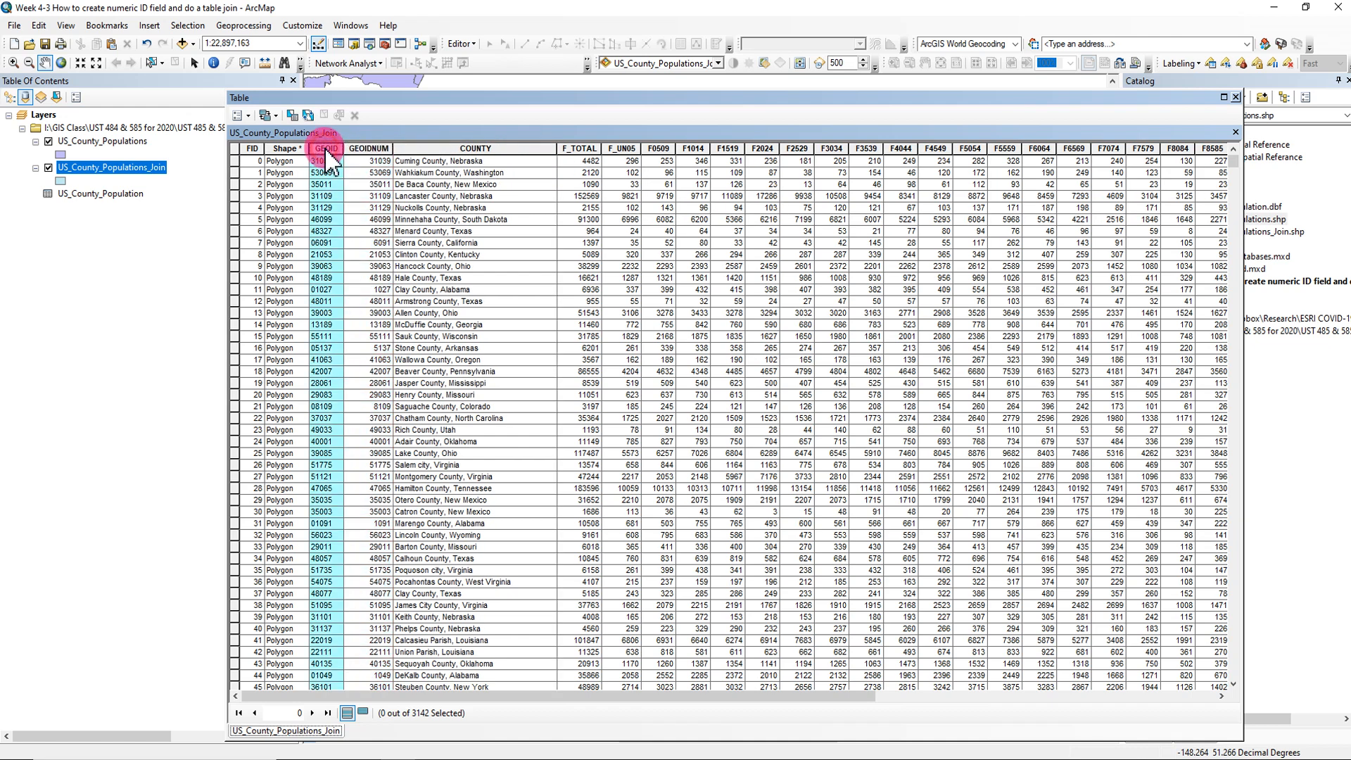
click(367, 149)
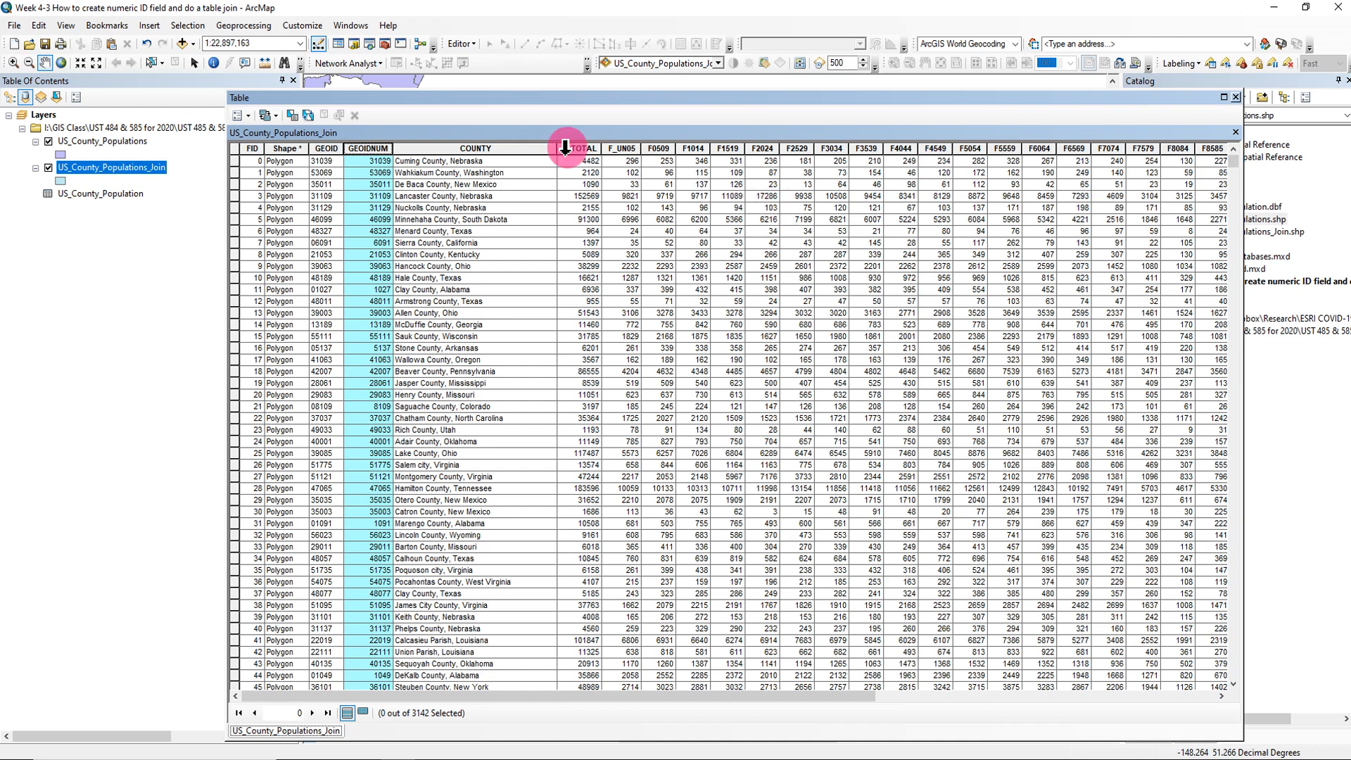
click(323, 148)
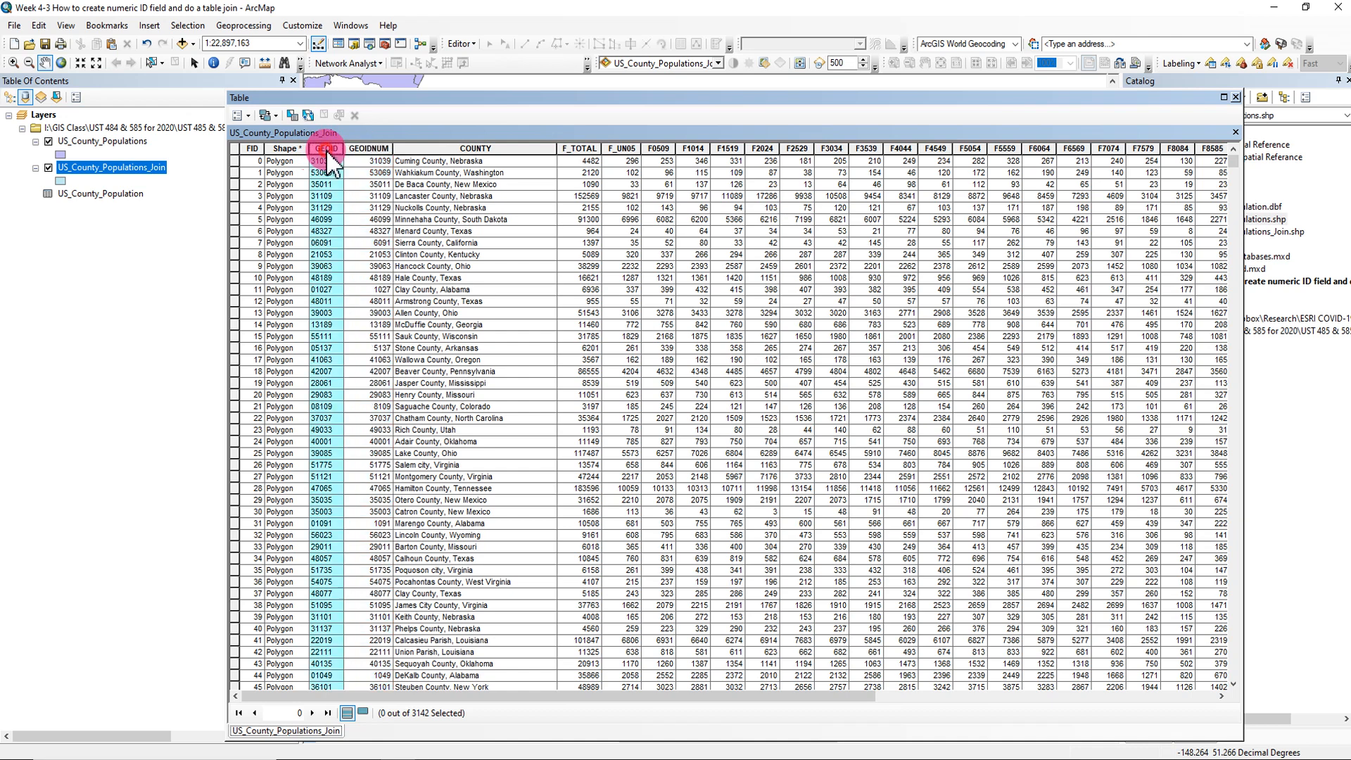
click(379, 149)
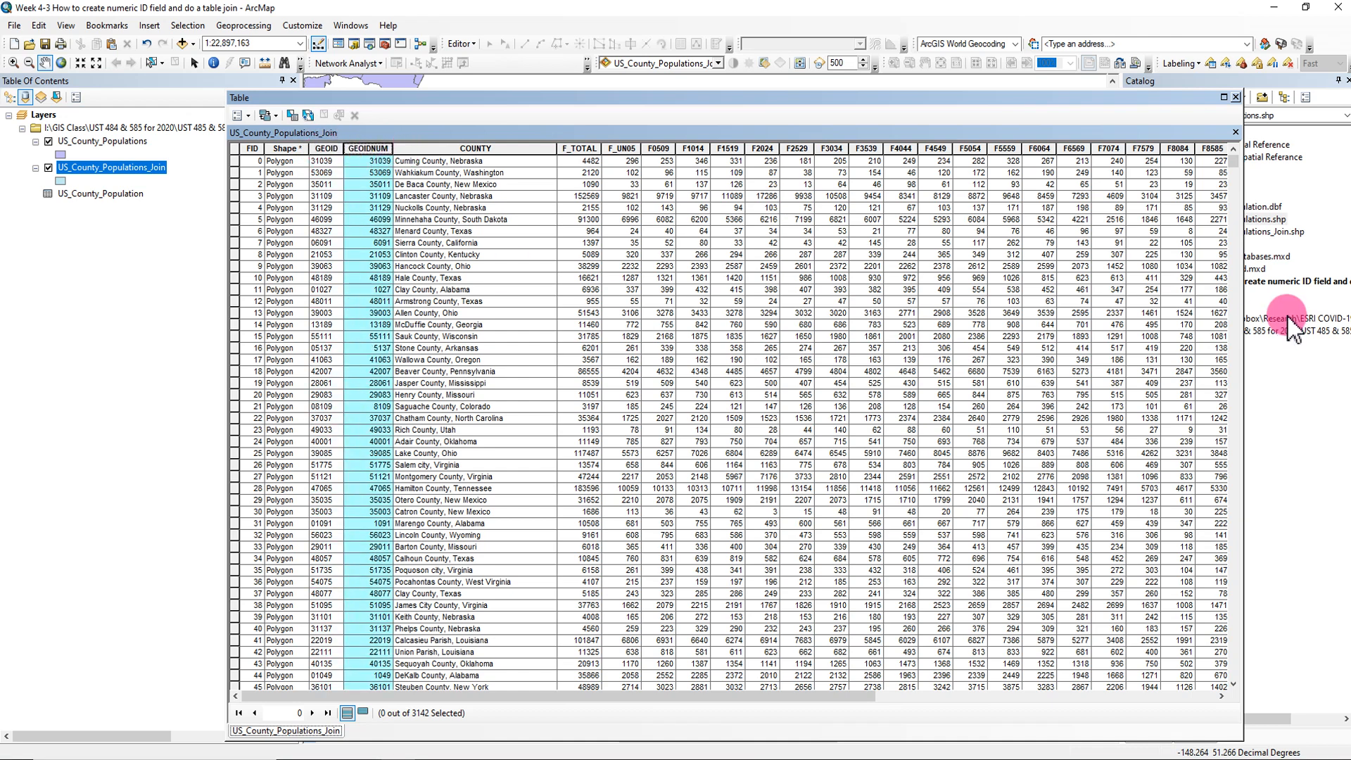
click(1236, 97)
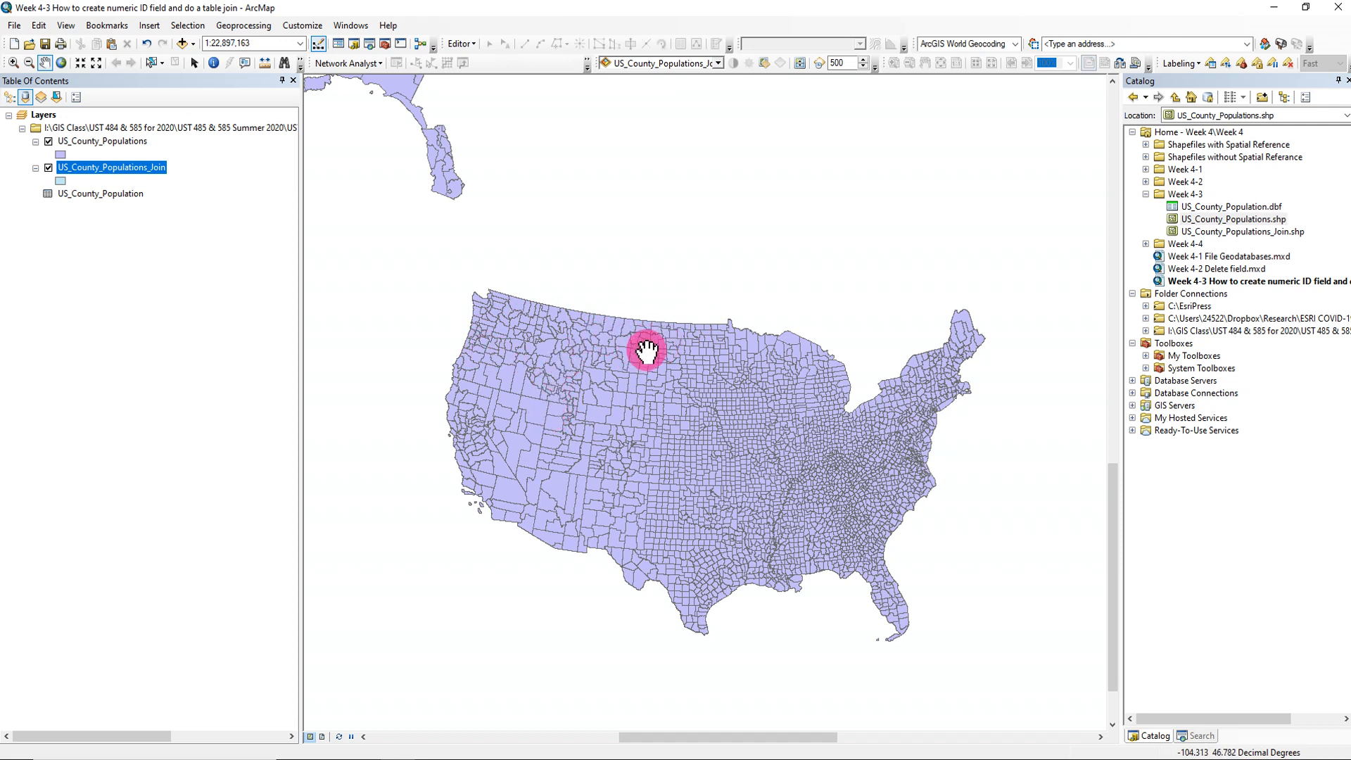
- Remove the original US_County_Populations layer from the map, keeping the US_County_Populations_Join layer
click(197, 195)
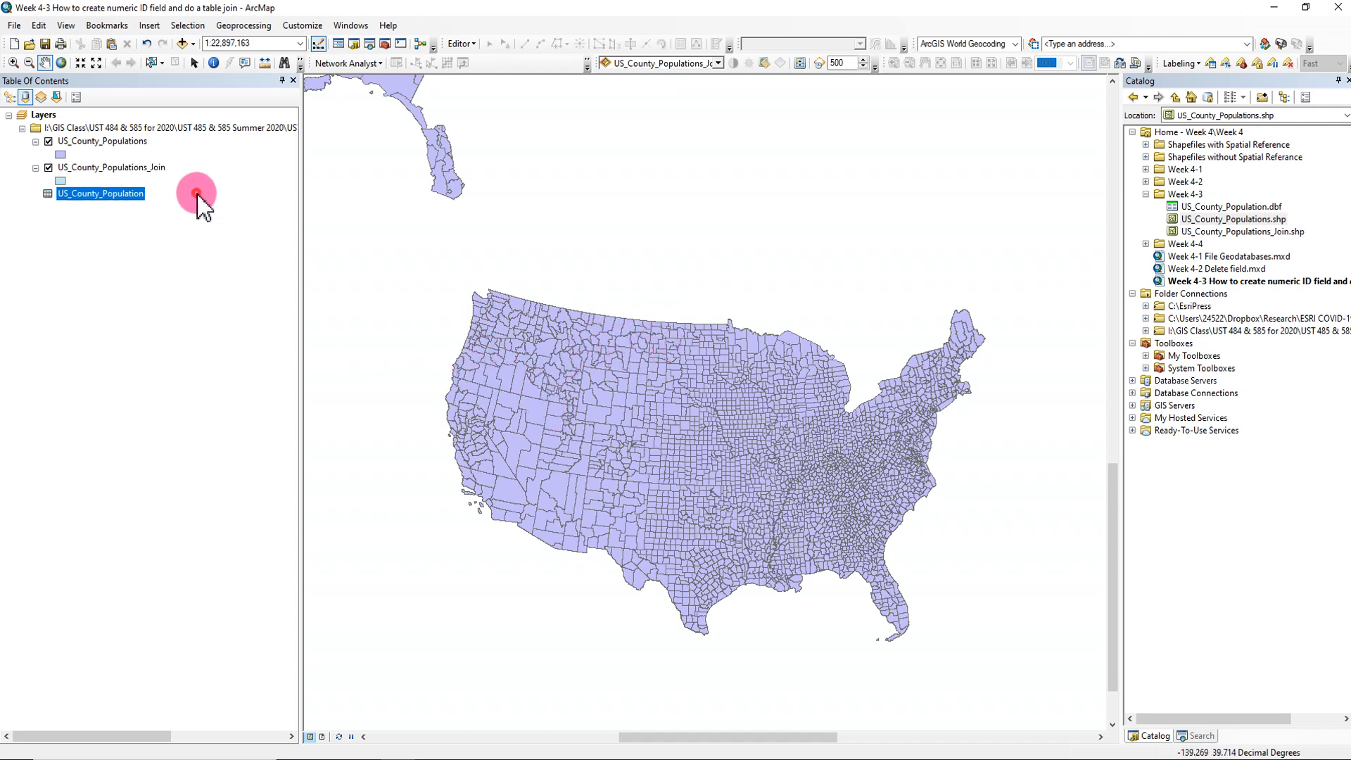
click(191, 257)
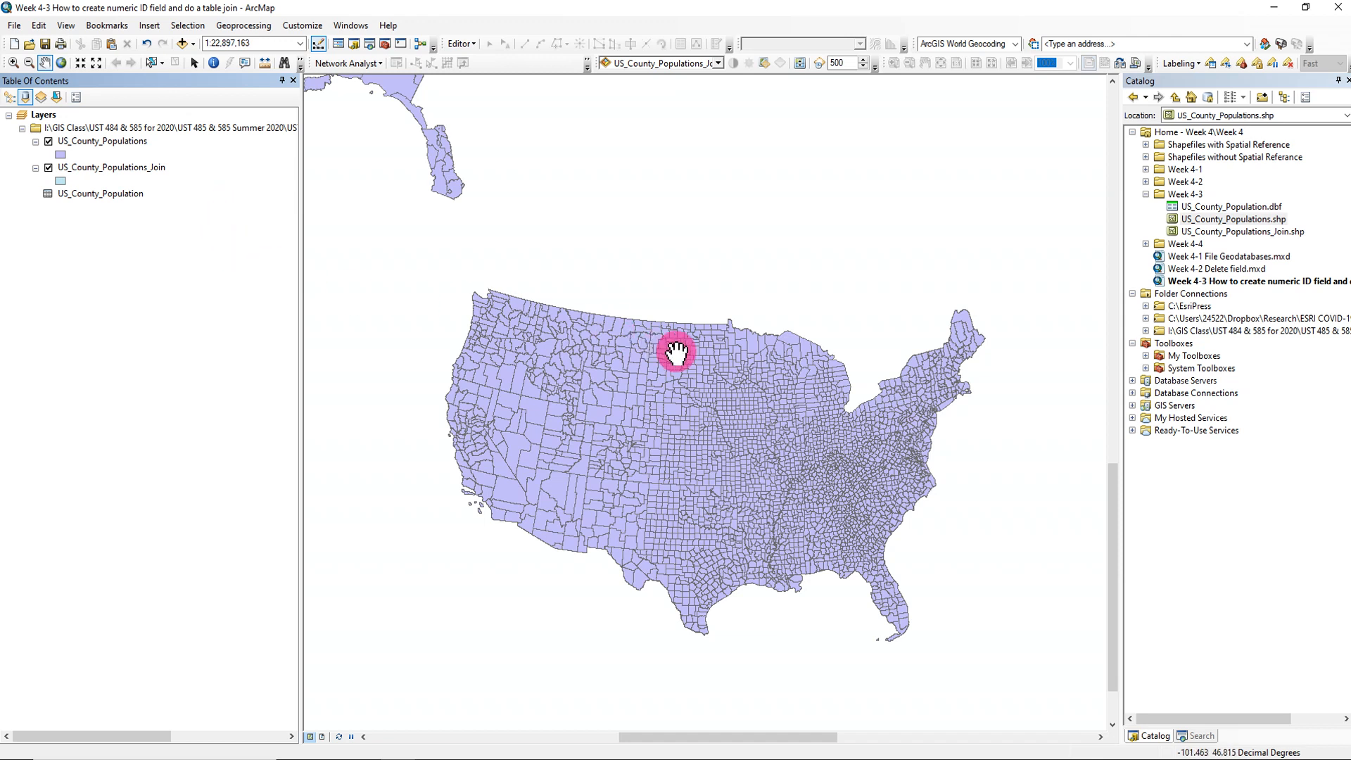
drag(712, 422, 699, 394)
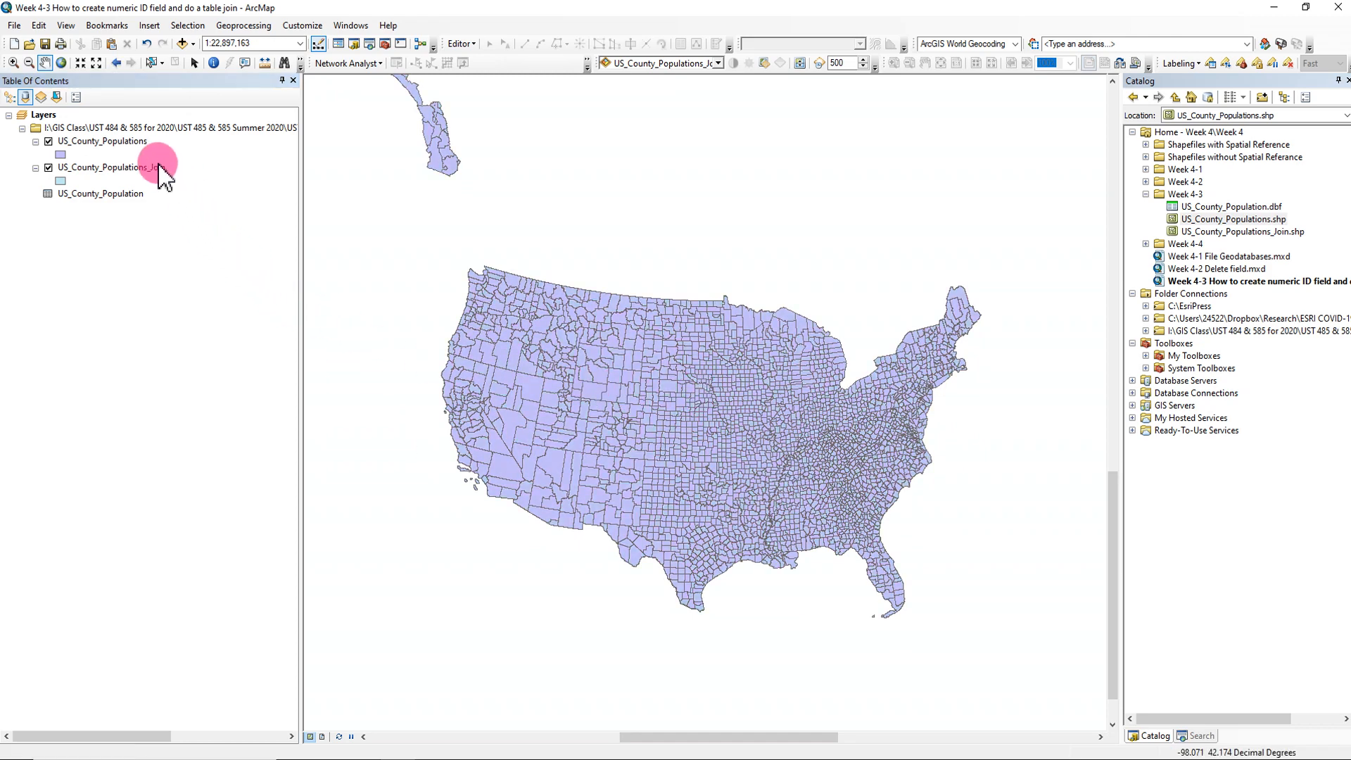
right_click(130, 143)
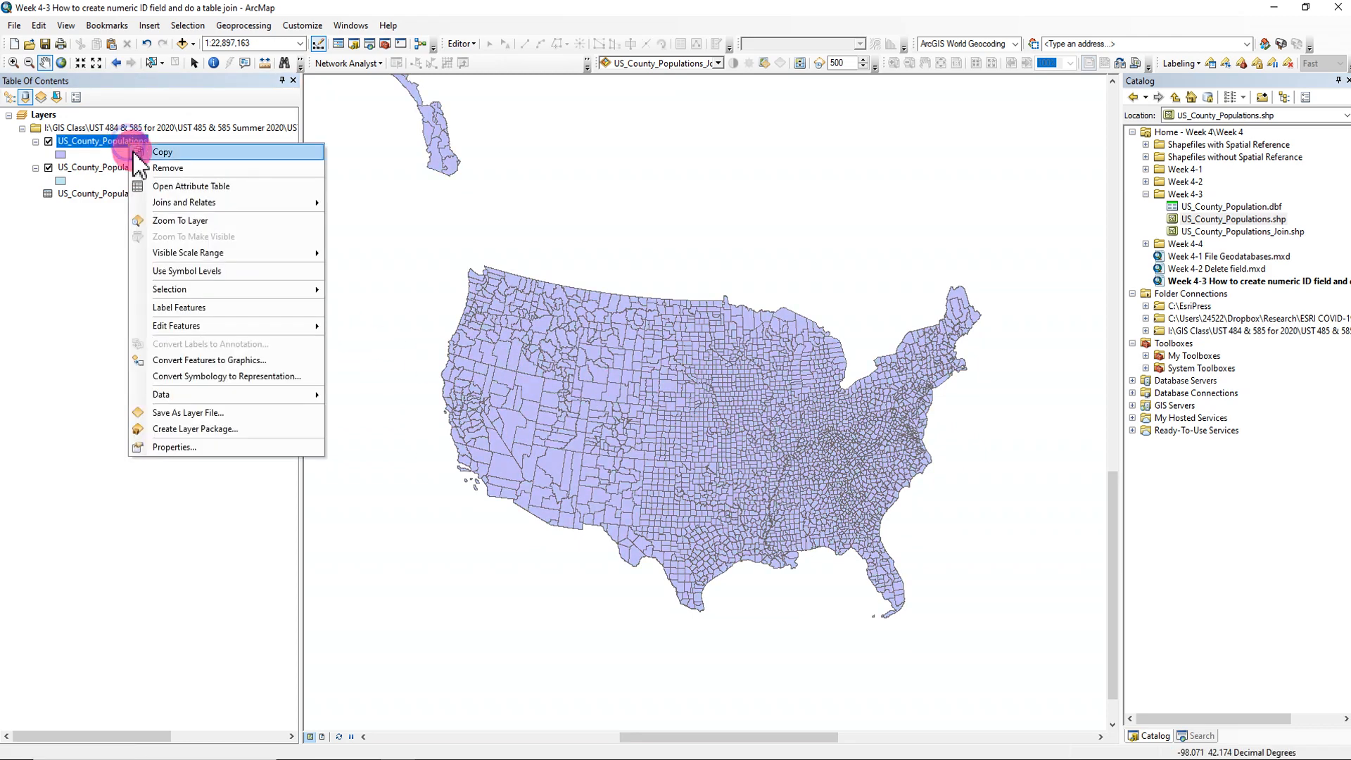
click(172, 168)
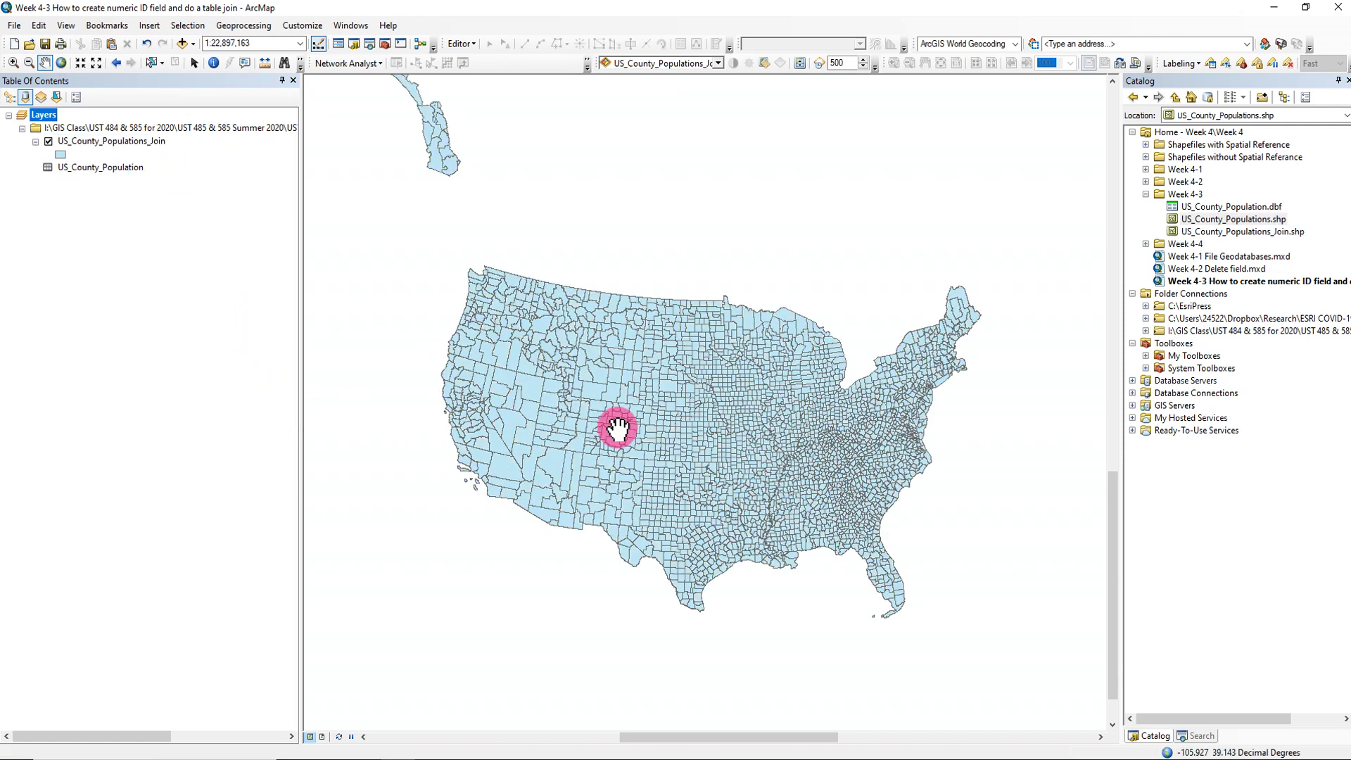
scroll(617, 430, up, 3)
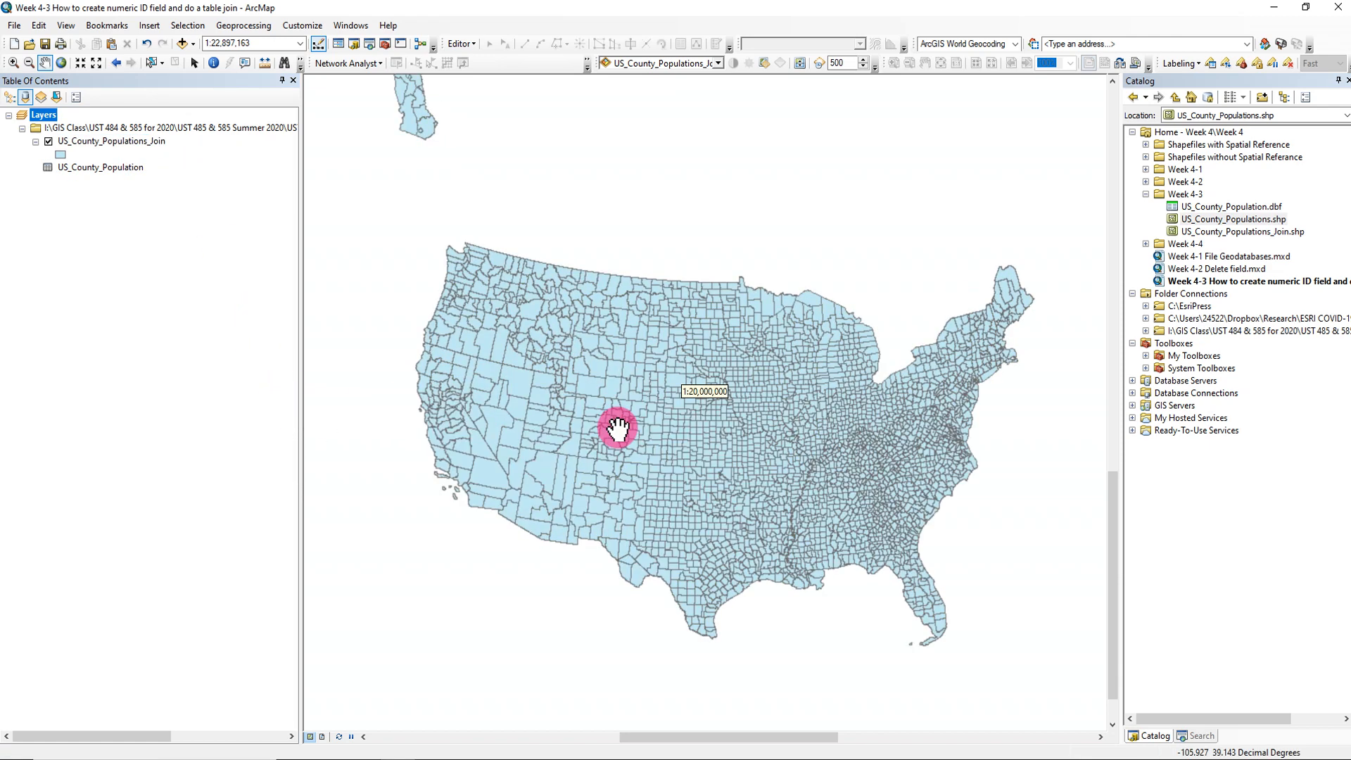